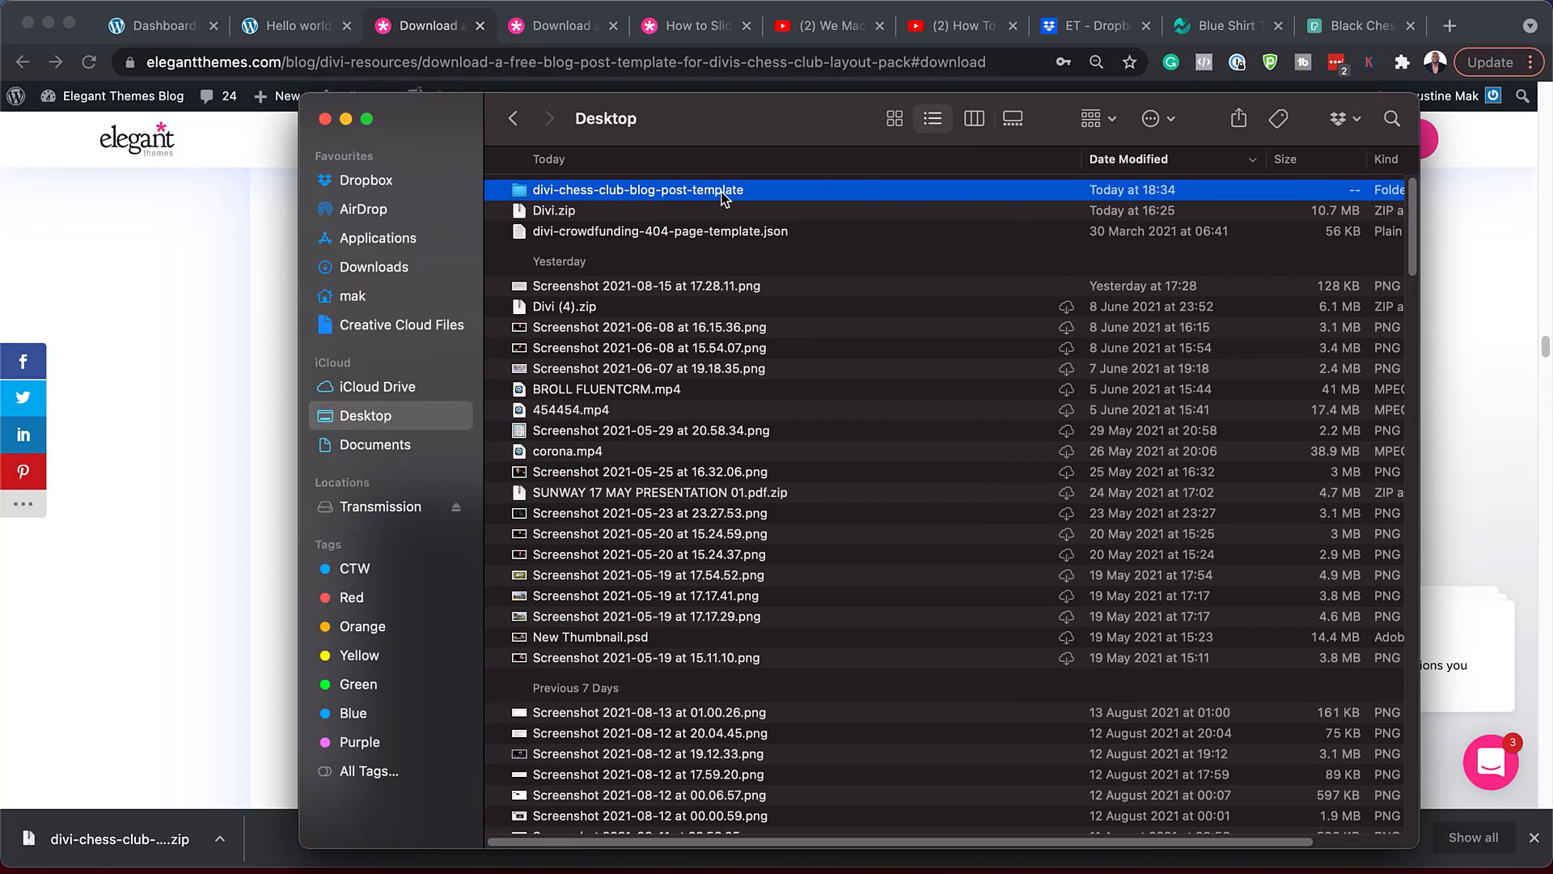
# - Open the divi-chess-club-blog-post-template folder to reach its JSON file, and dismiss the browser's download bar
pyautogui.doubleClick(725, 191)
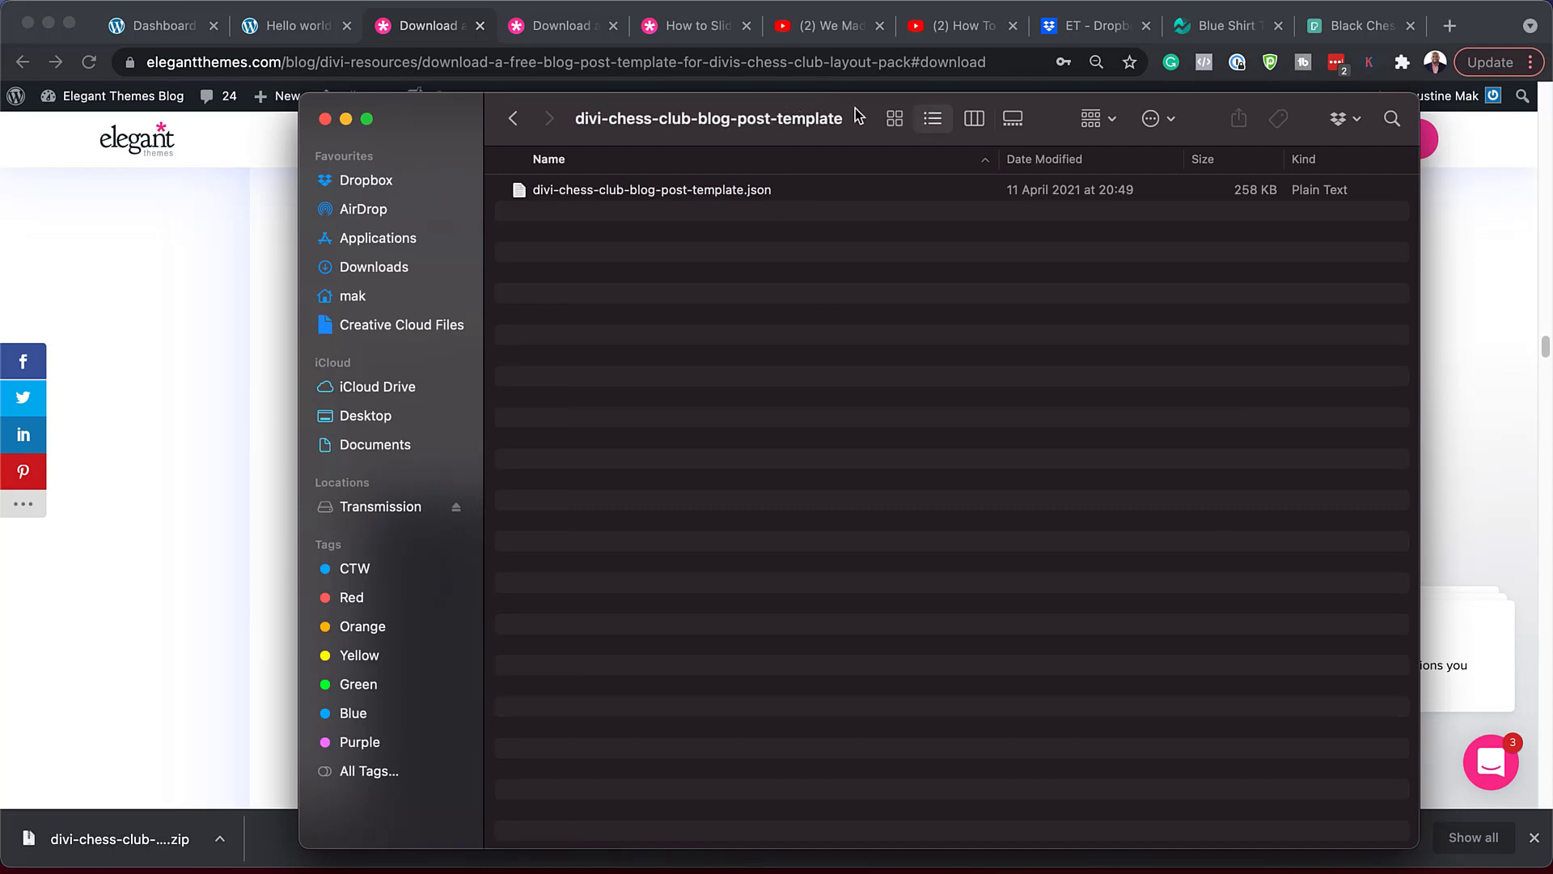
pyautogui.moveTo(856, 108); pyautogui.dragTo(0, 32)
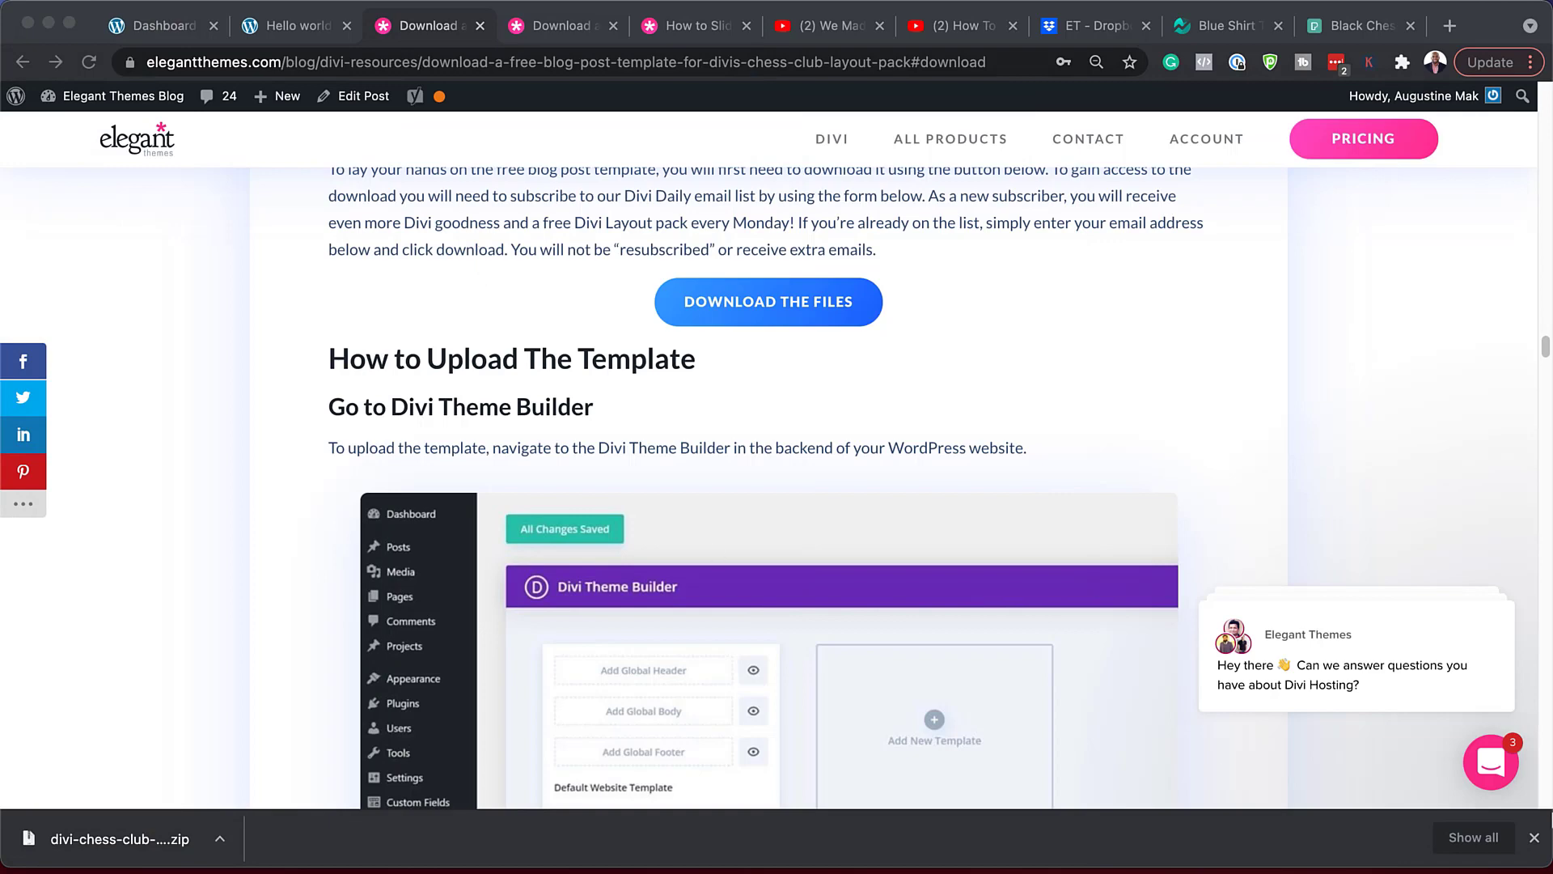
pyautogui.click(1534, 838)
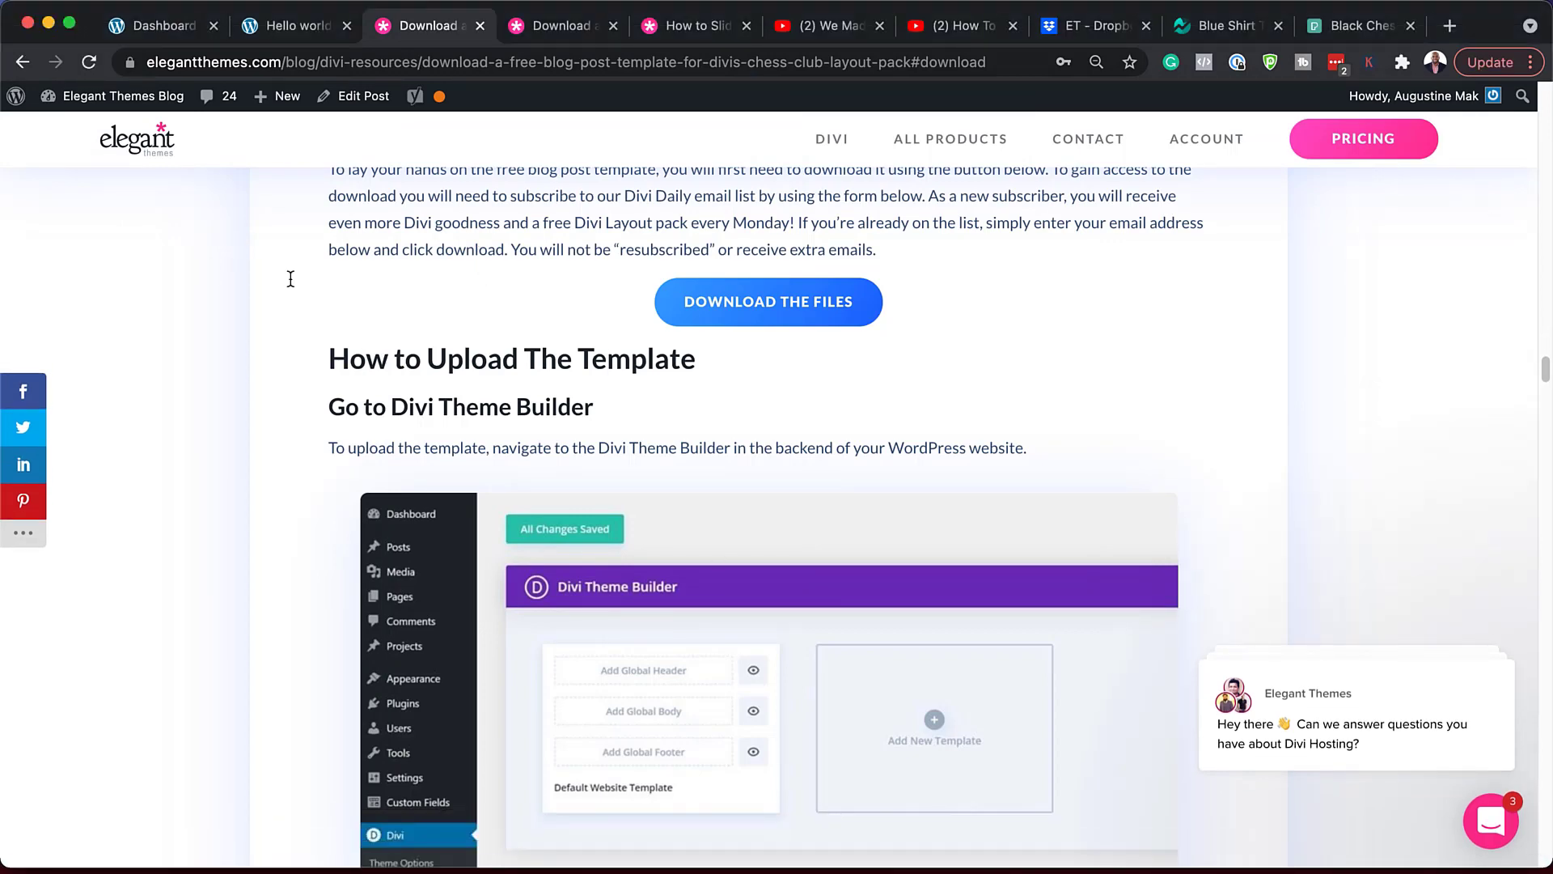
# - Review the Hello world! post's current layout on the site, from title and sidebar down to the comment form
pyautogui.click(297, 31)
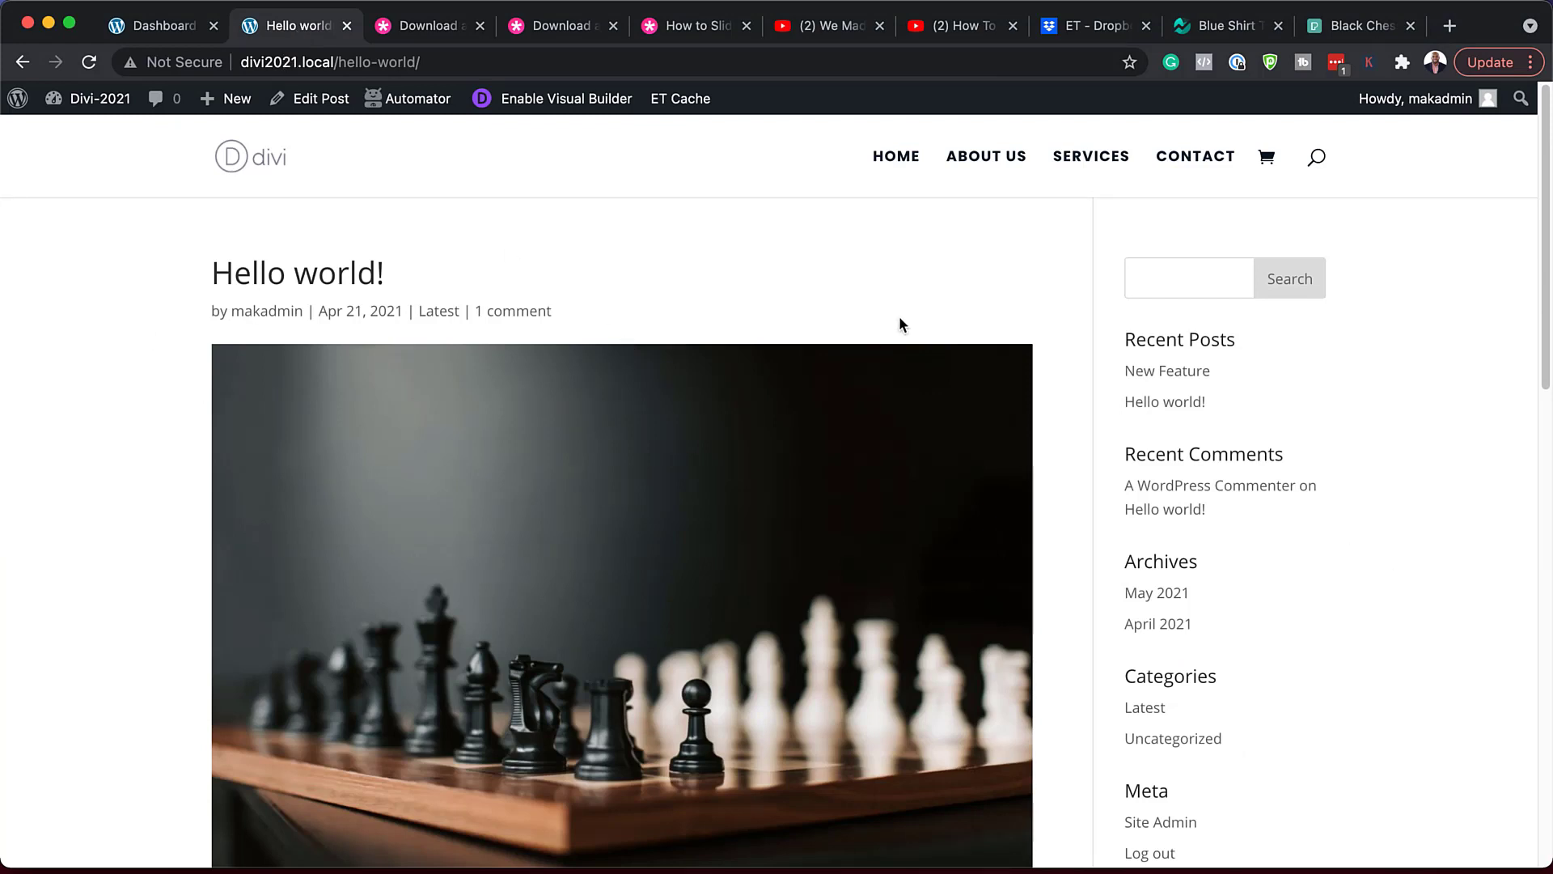
pyautogui.scroll(-5, 1098, 538)
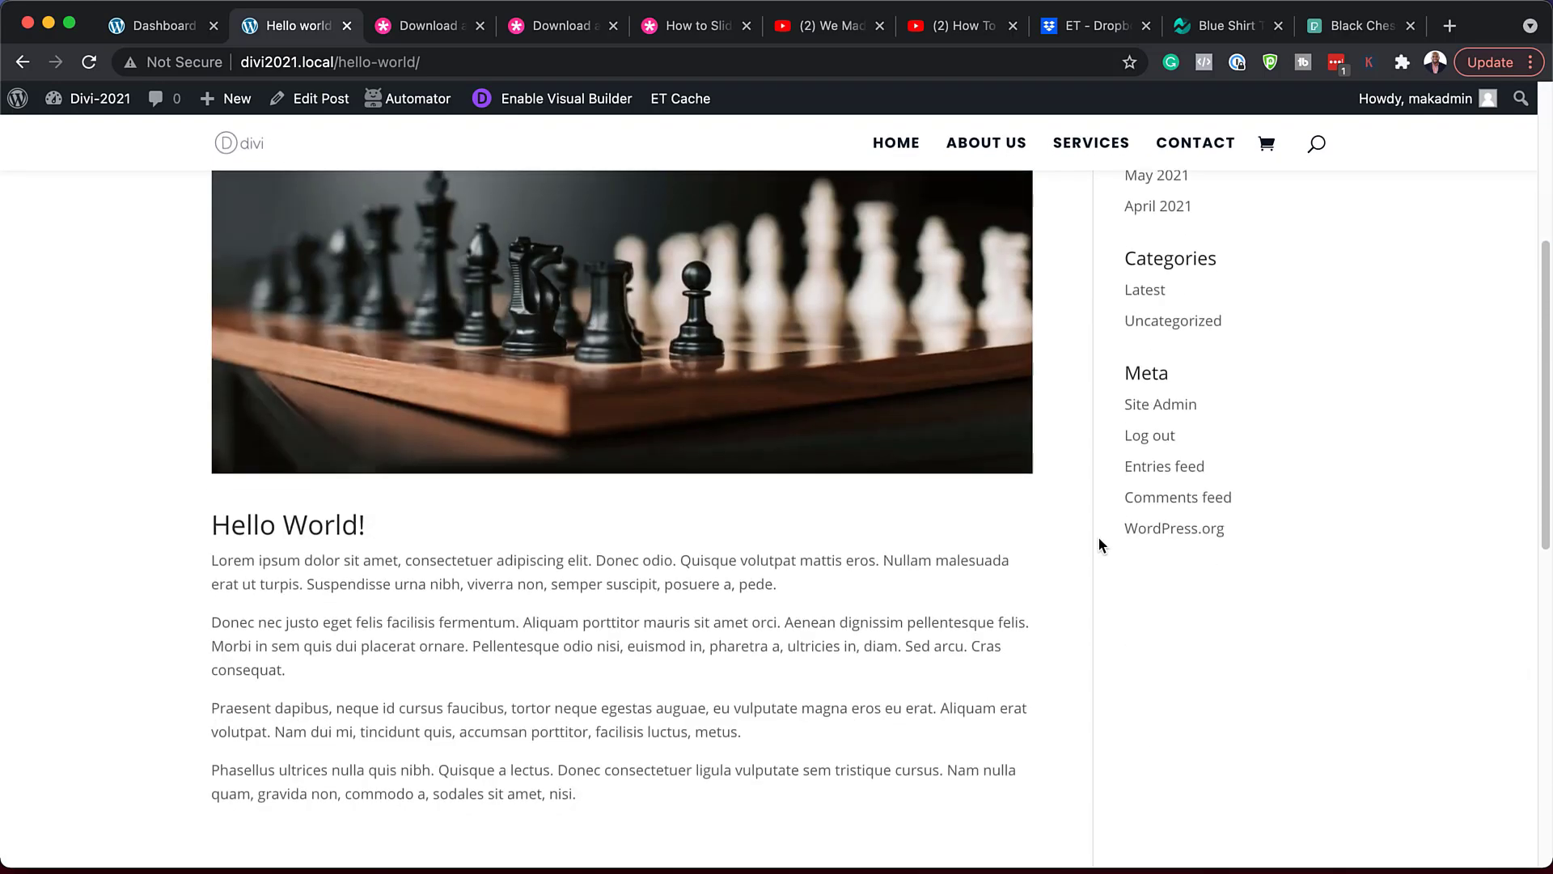
pyautogui.scroll(-10, 1099, 538)
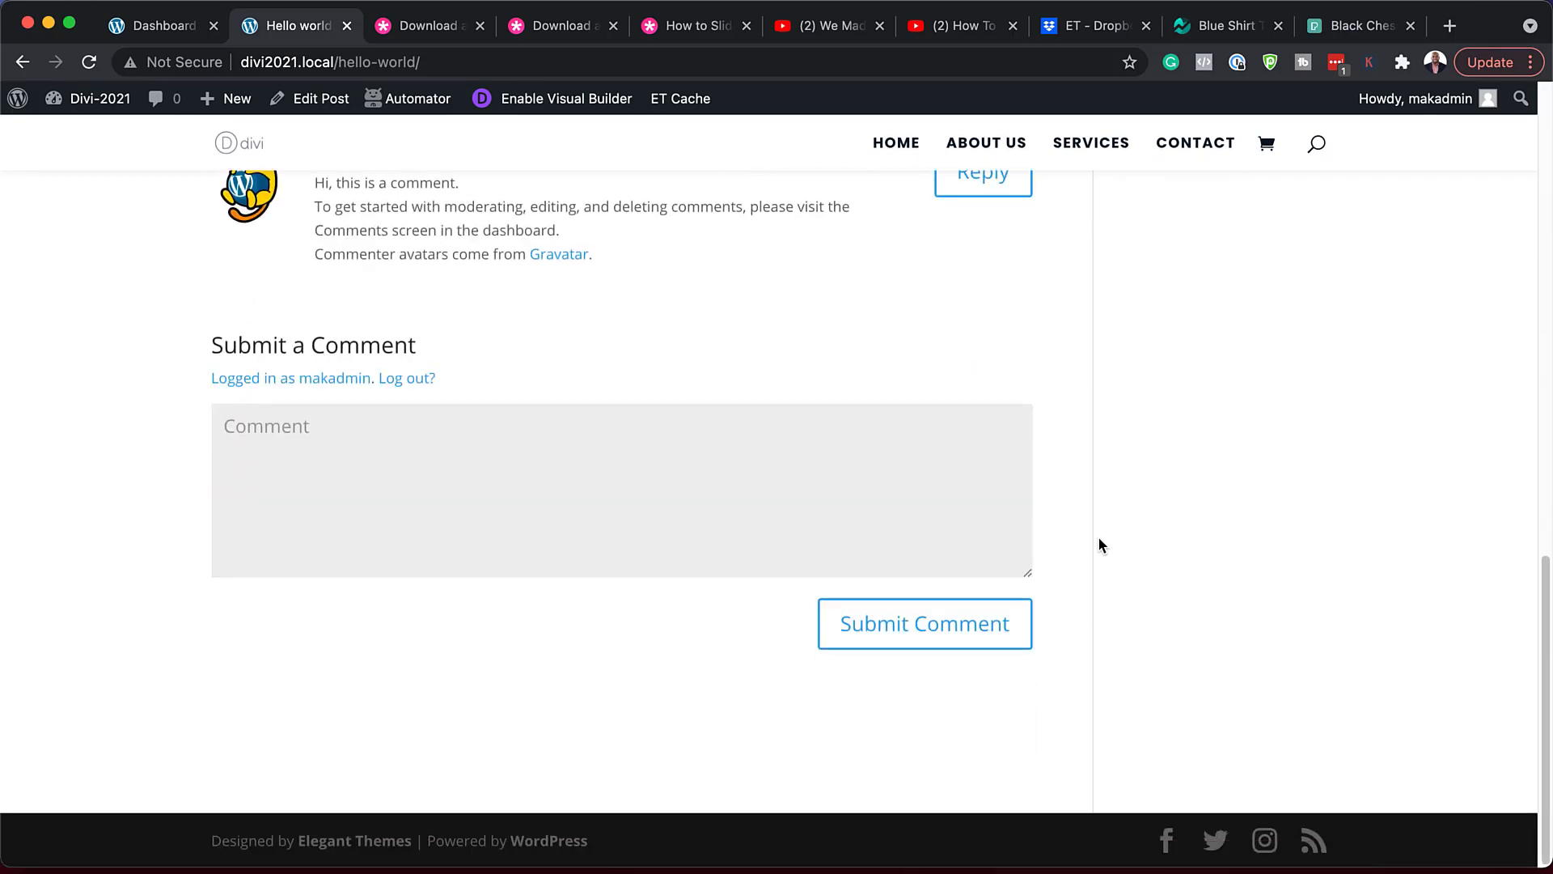
pyautogui.scroll(15, 1098, 539)
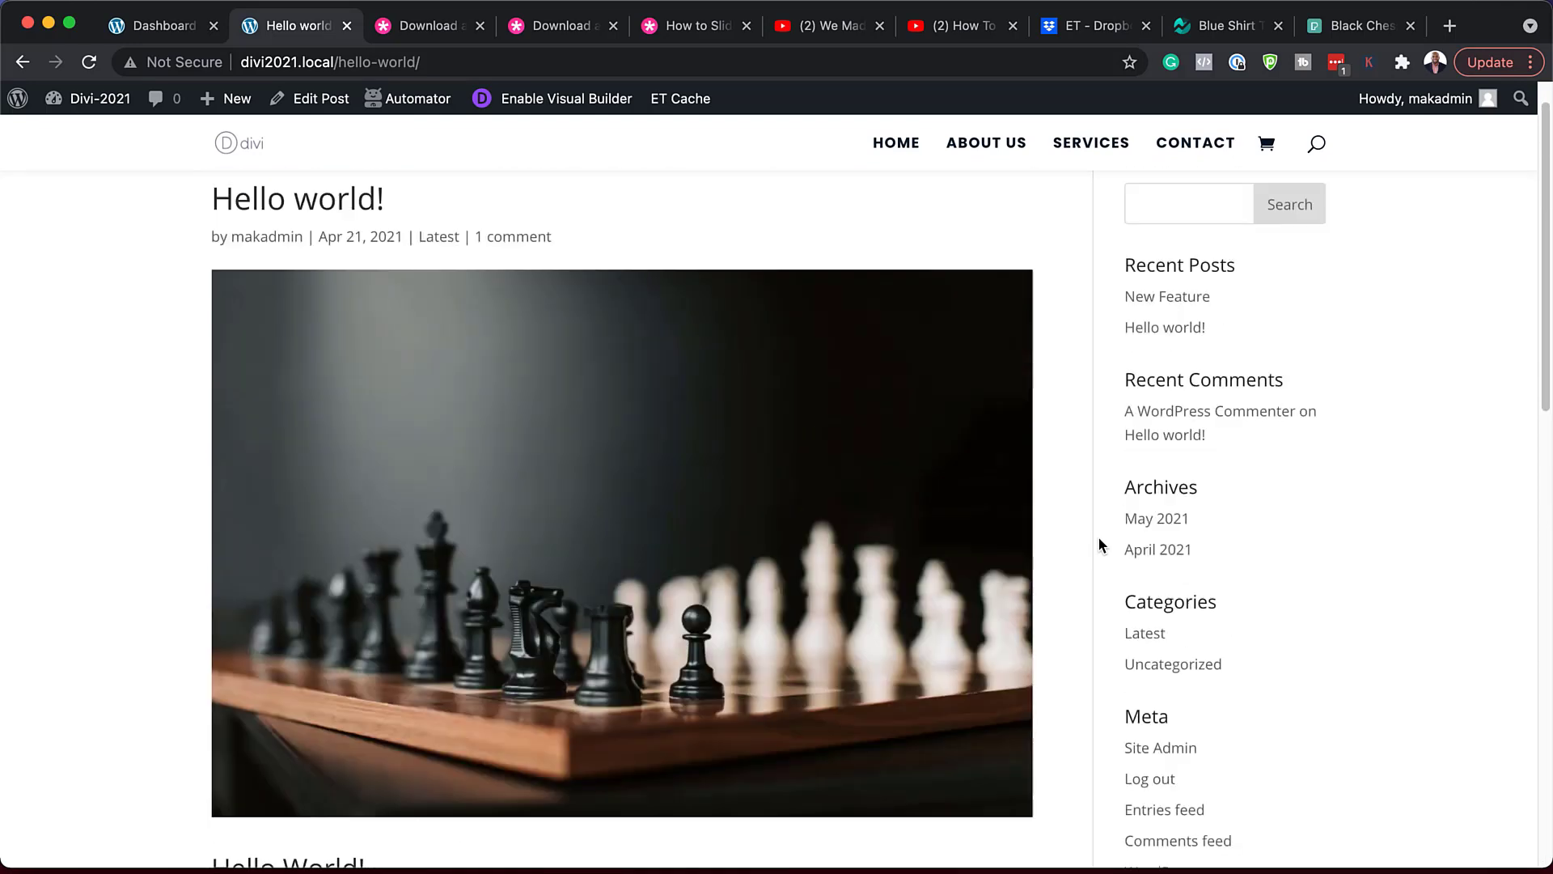
pyautogui.scroll(2, 1098, 536)
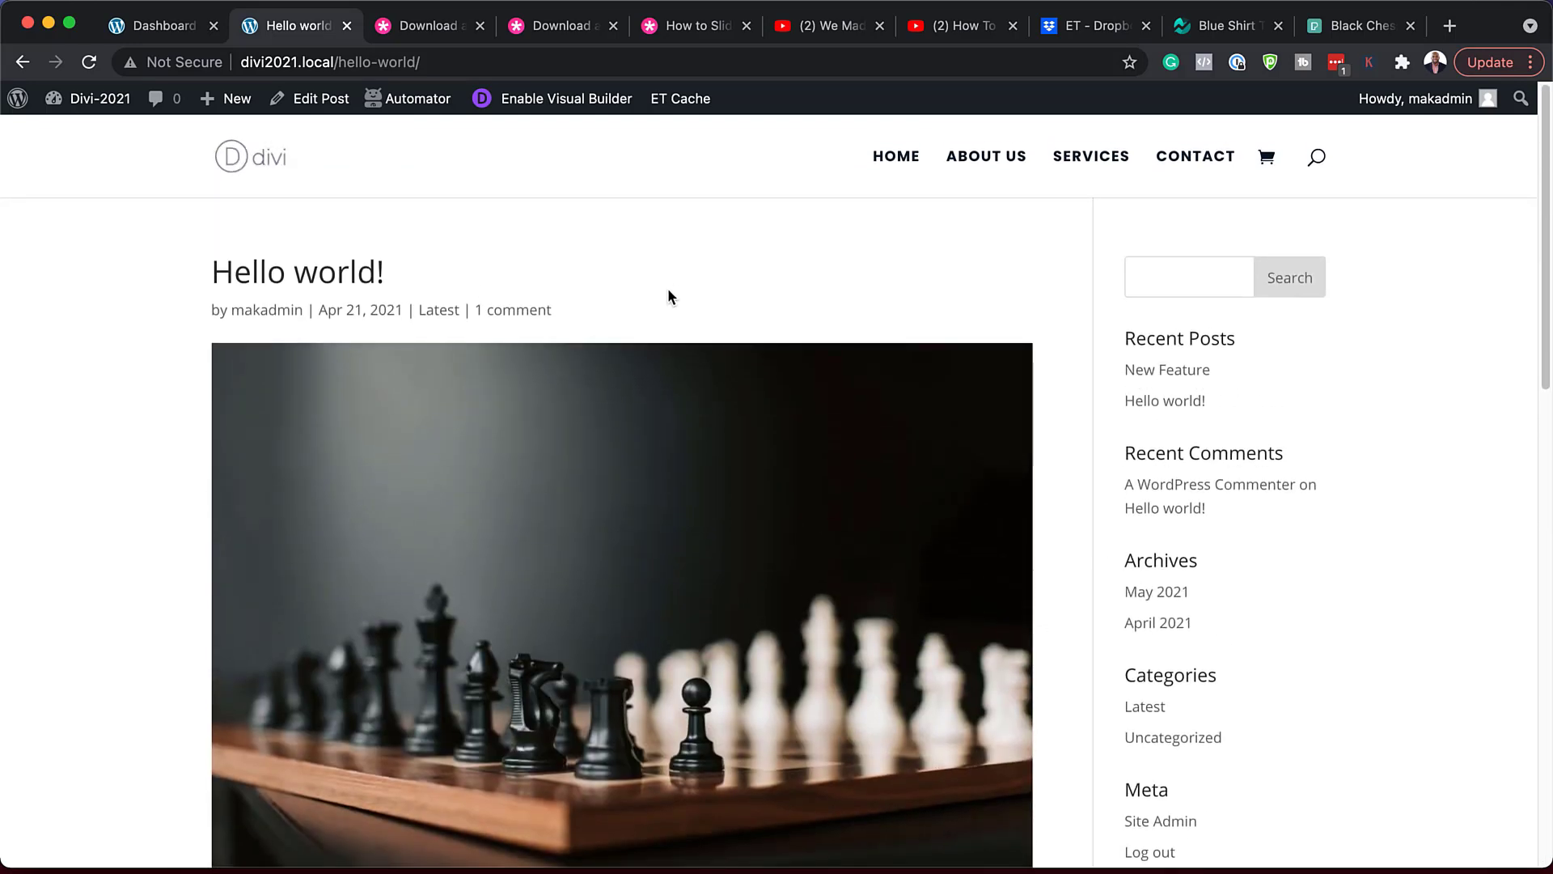
# - Open the Divi Theme Builder in the WordPress admin
pyautogui.click(160, 31)
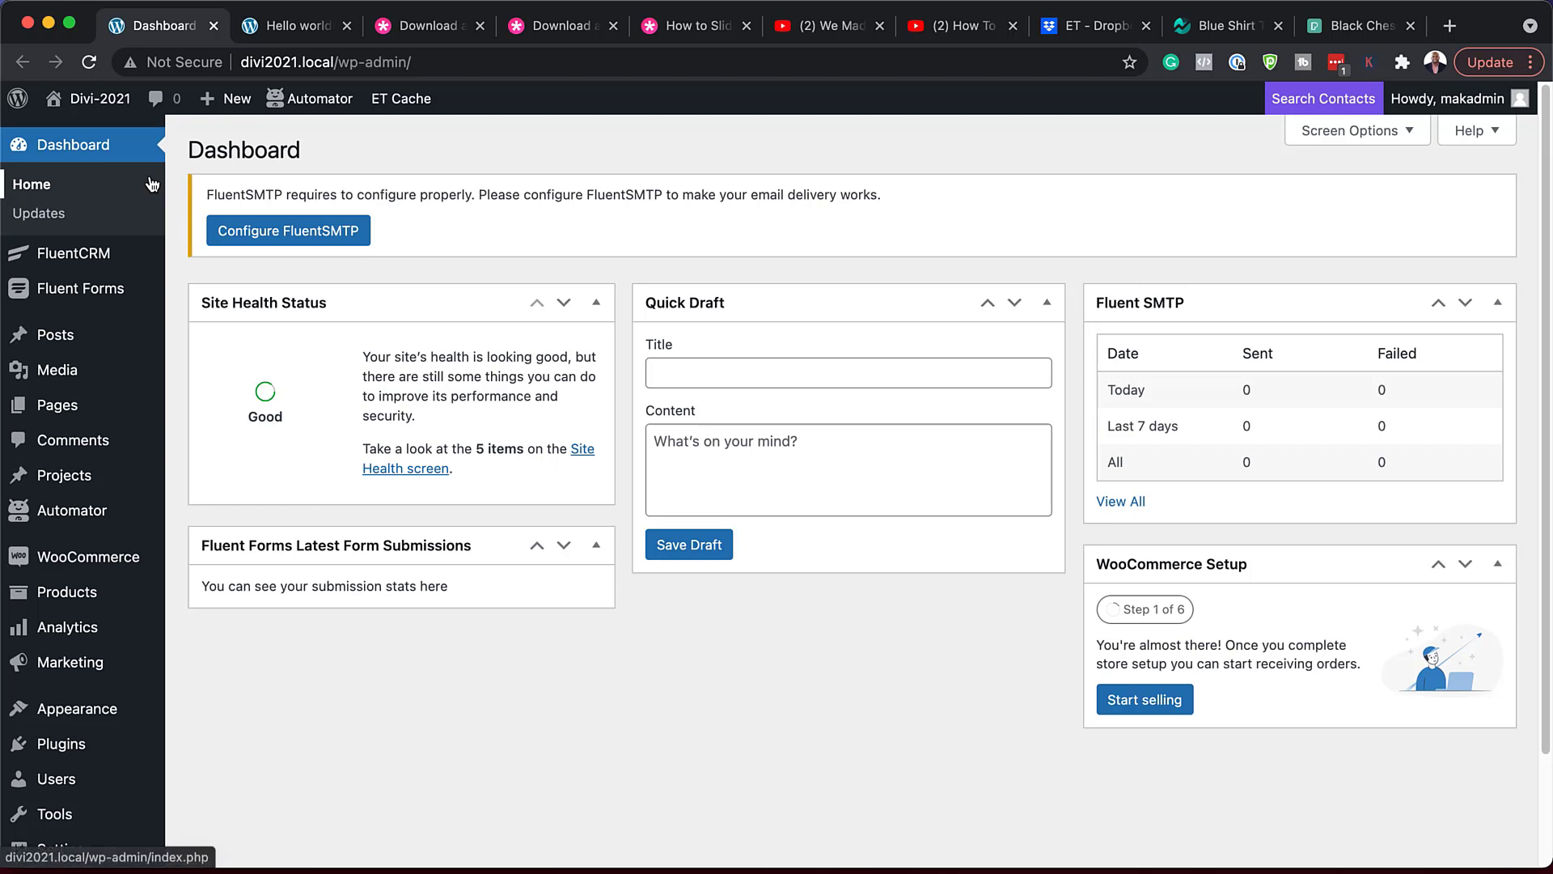
pyautogui.scroll(-3, 113, 408)
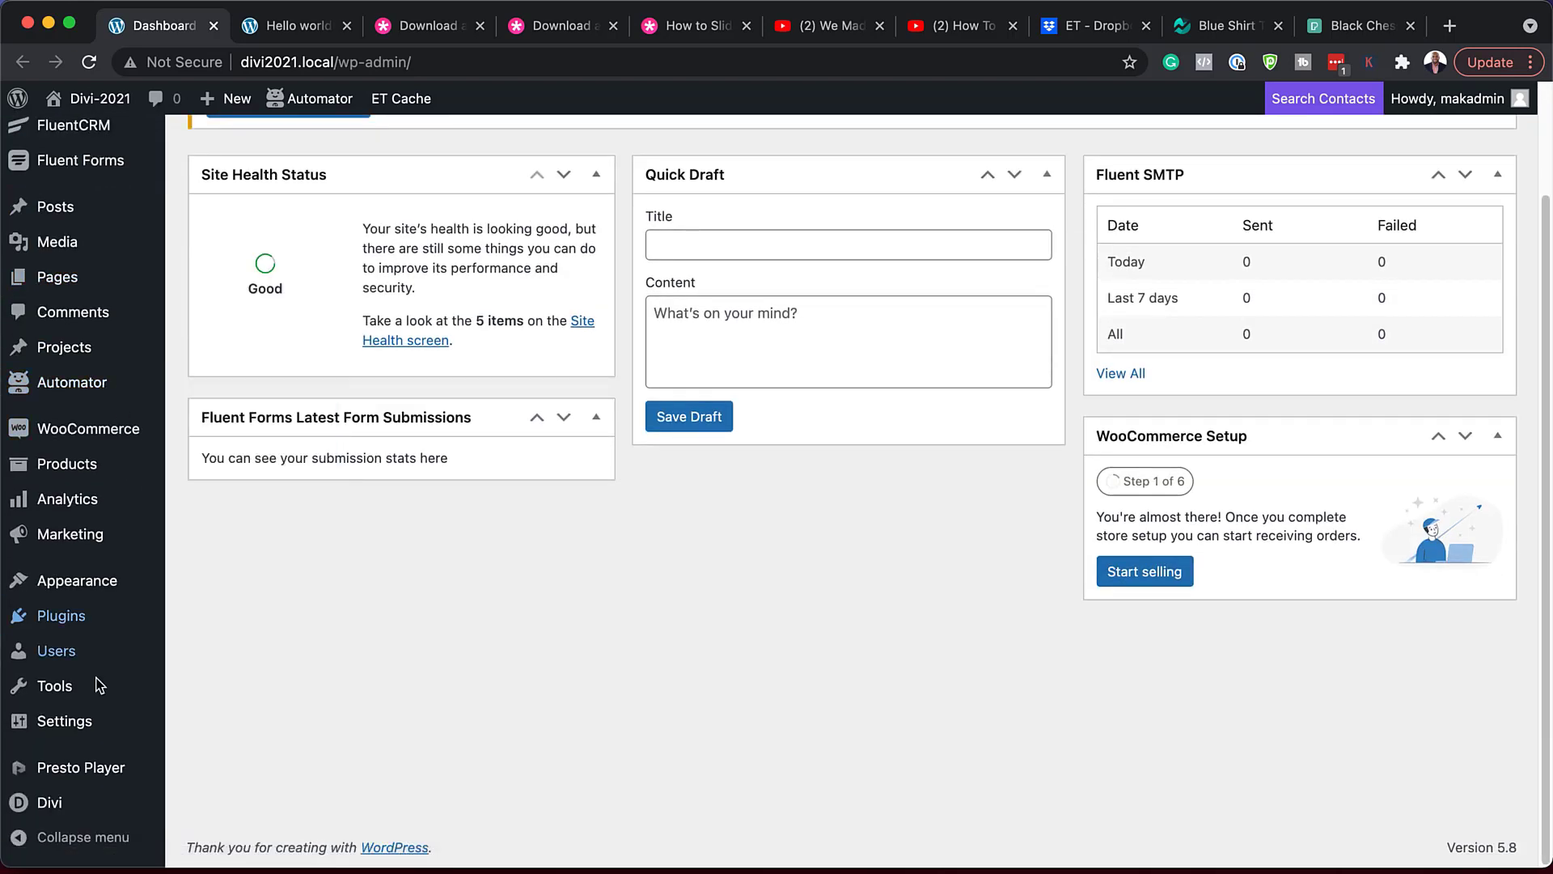
pyautogui.moveTo(50, 803)
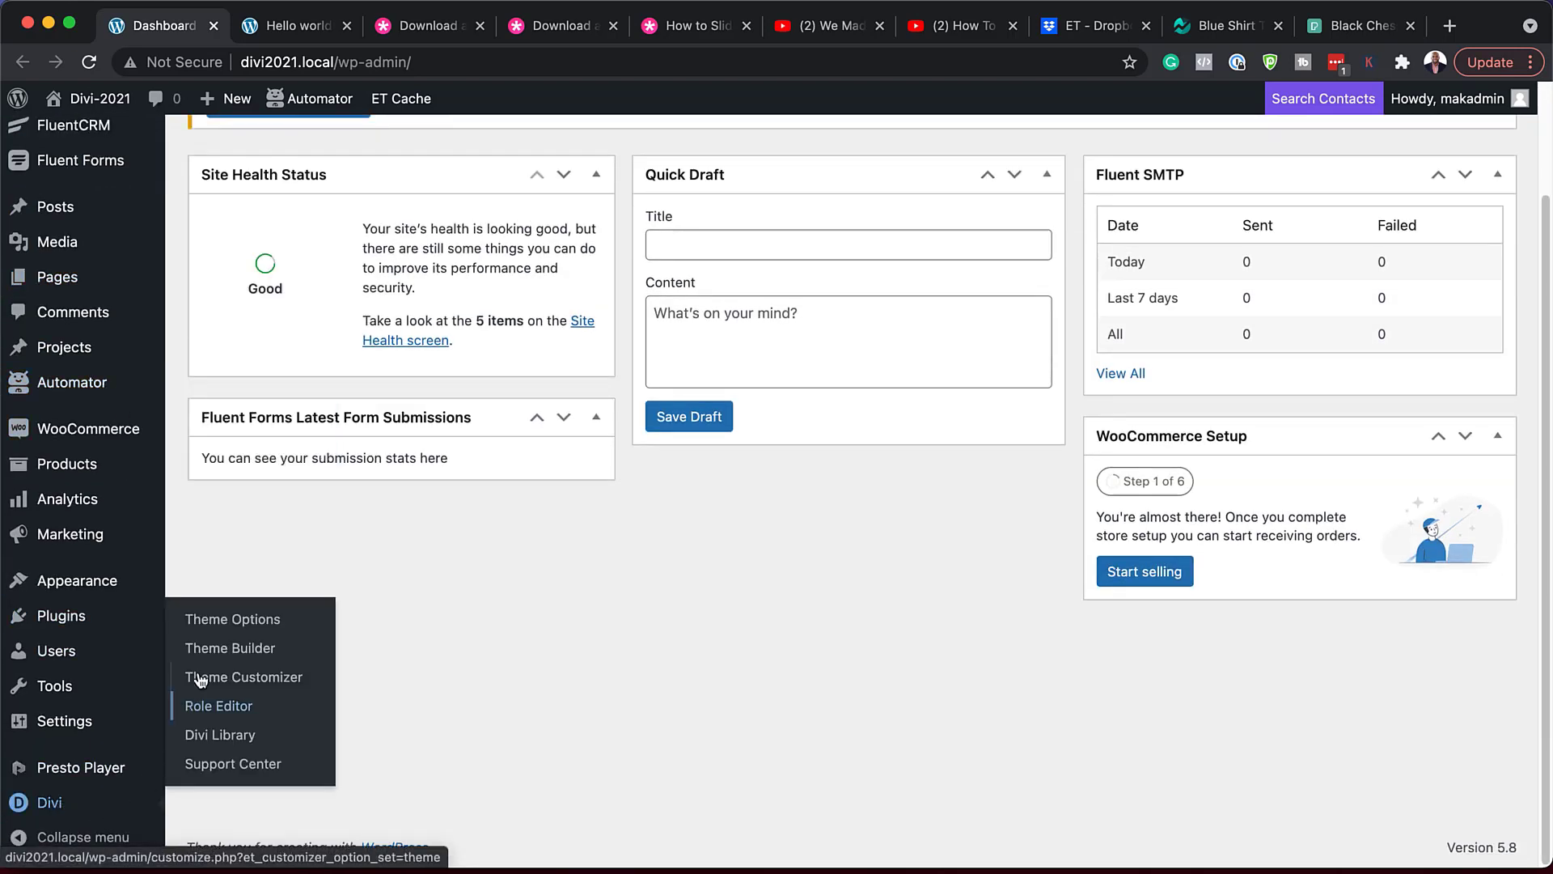
pyautogui.click(226, 652)
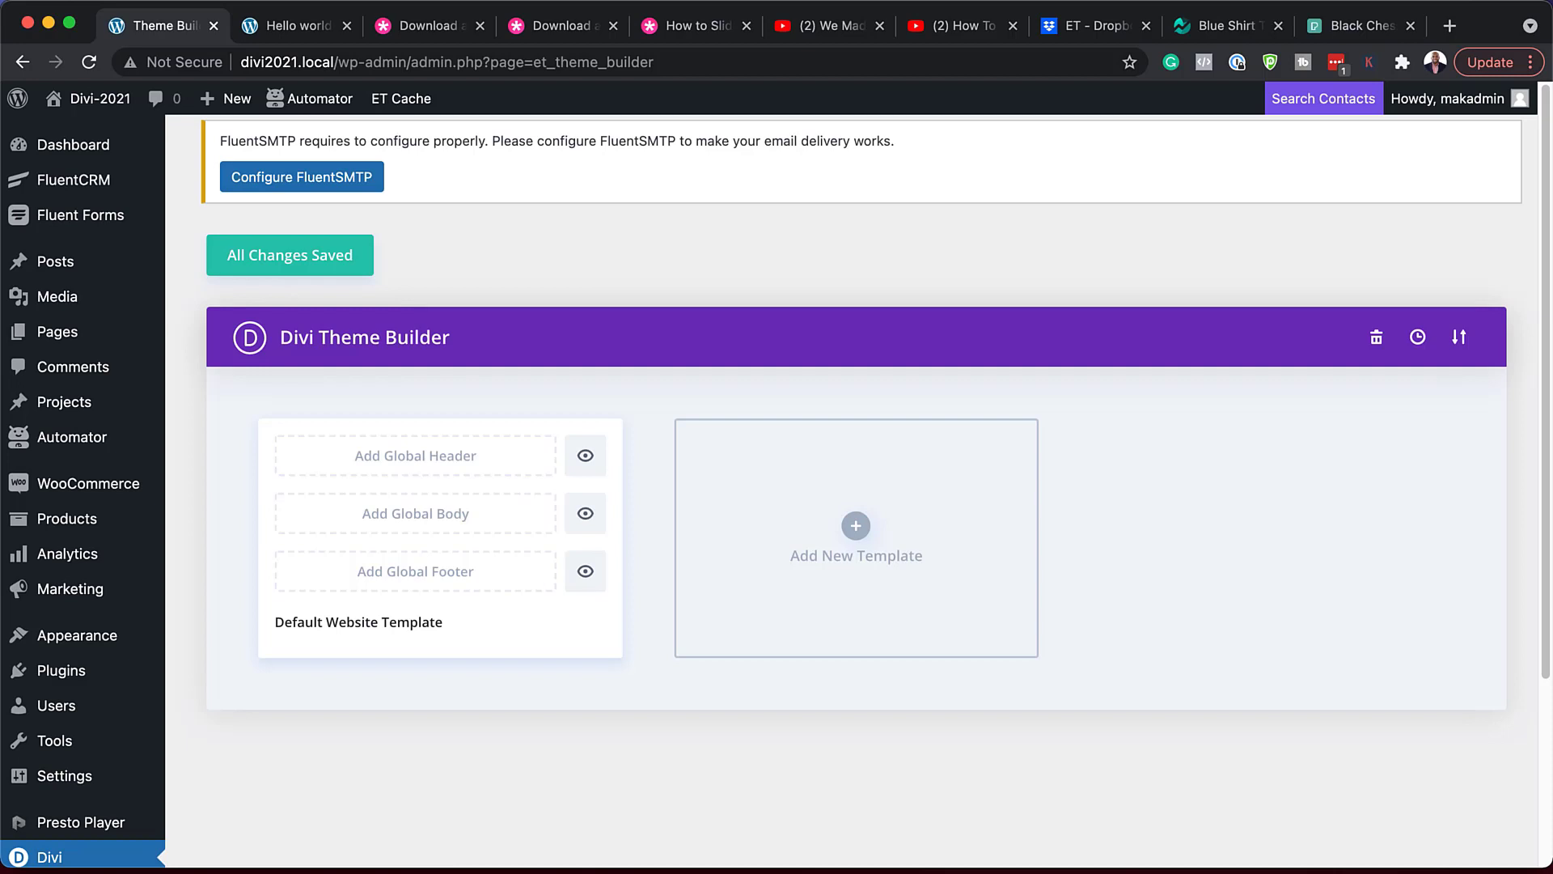
# - Import divi-chess-club-blog-post-template.json into the Theme Builder, overriding the default website template and existing assignments
pyautogui.moveTo(680, 280); pyautogui.dragTo(576, 629)
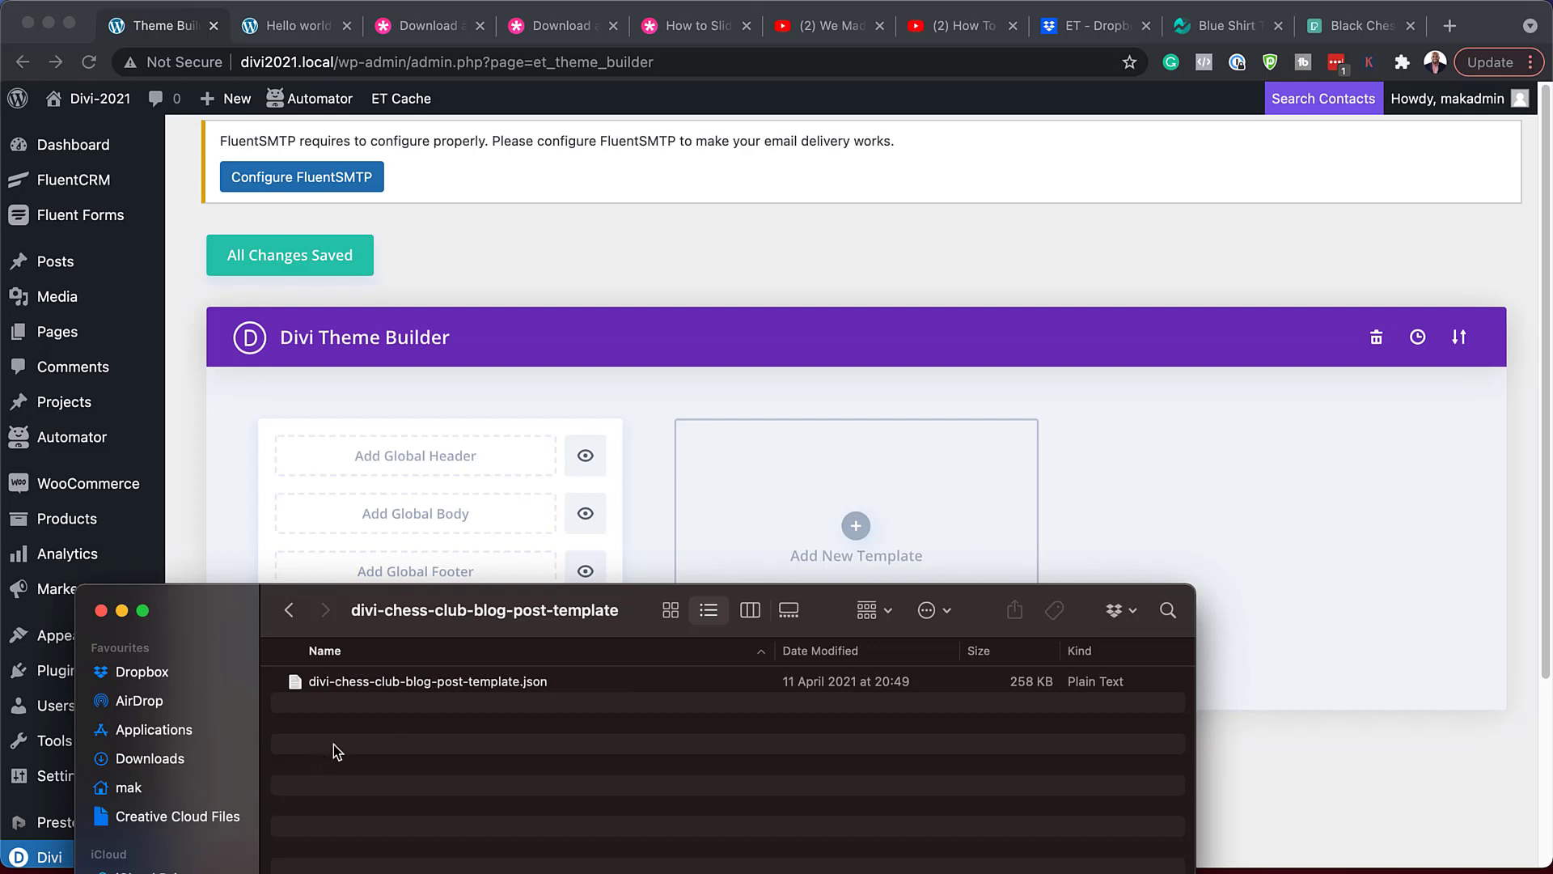
pyautogui.moveTo(1000, 612); pyautogui.dragTo(2, 445)
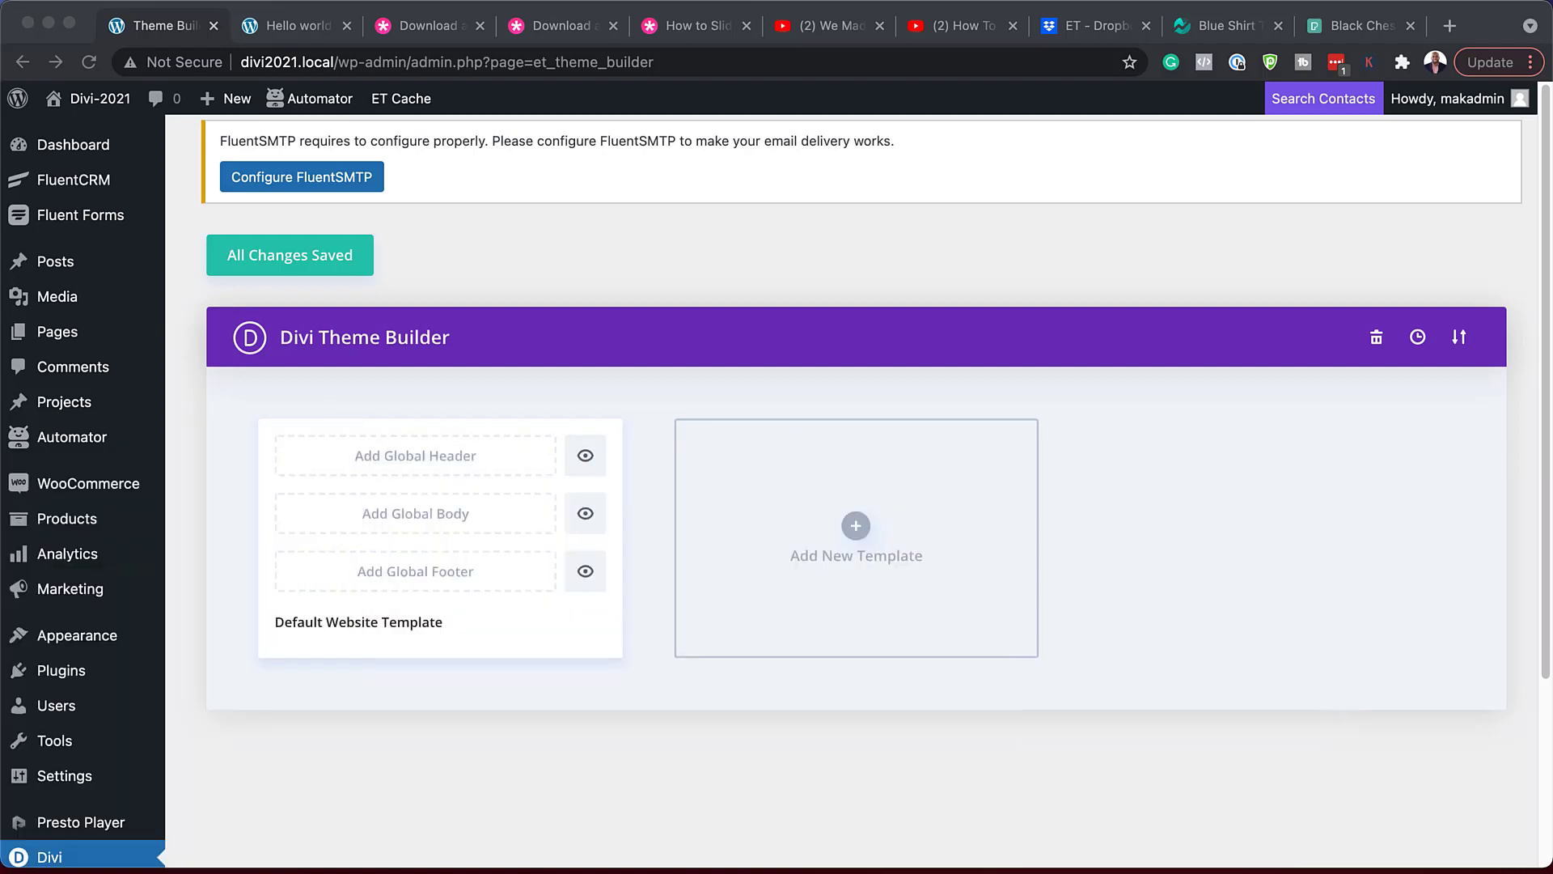
pyautogui.click(1459, 338)
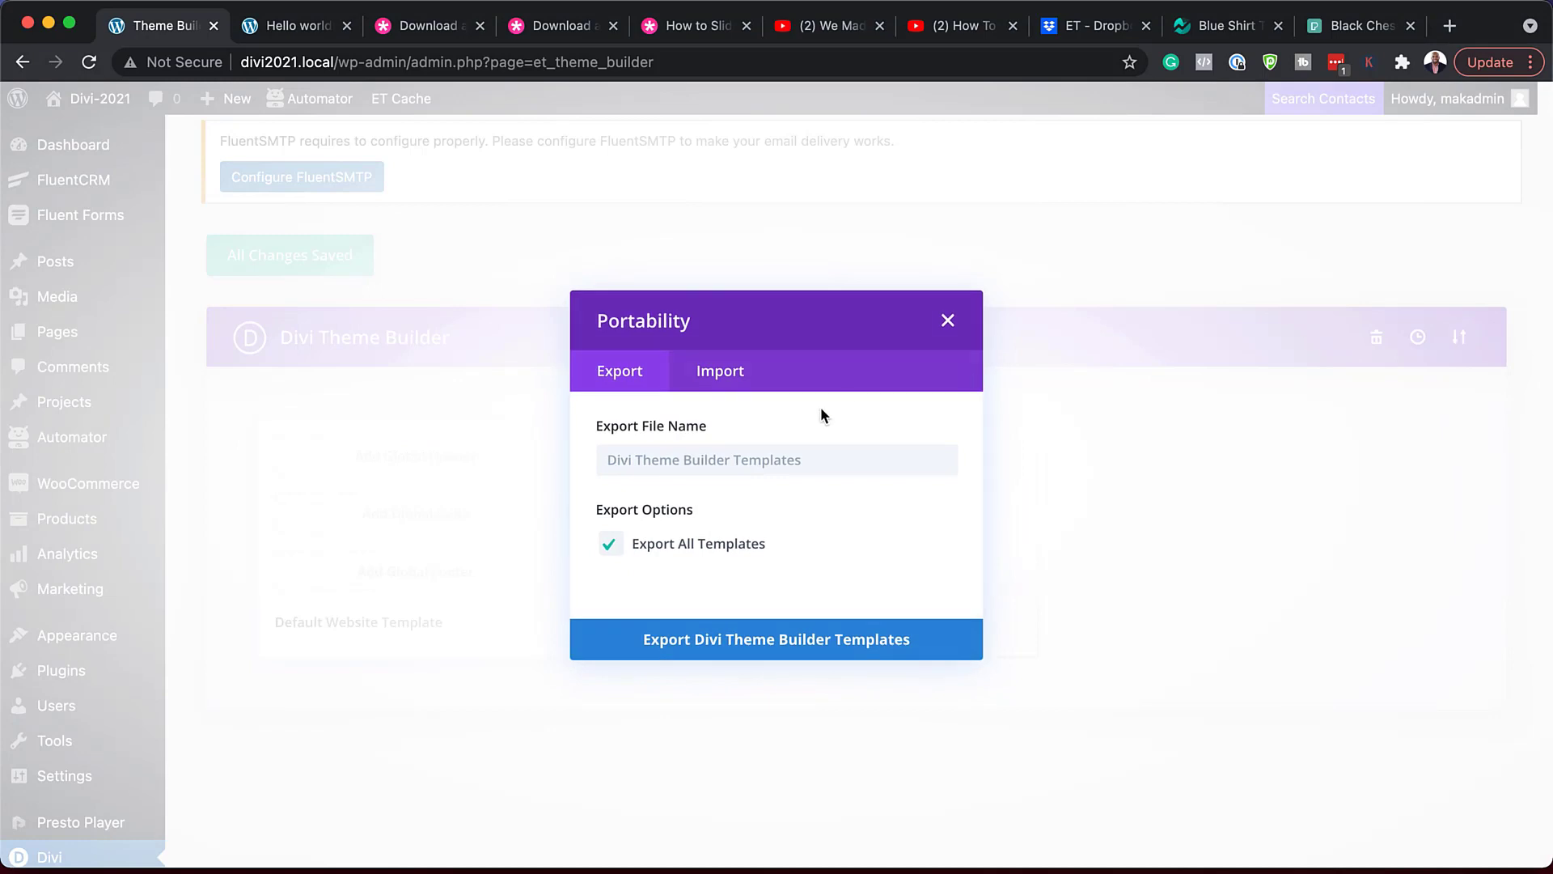
pyautogui.click(721, 341)
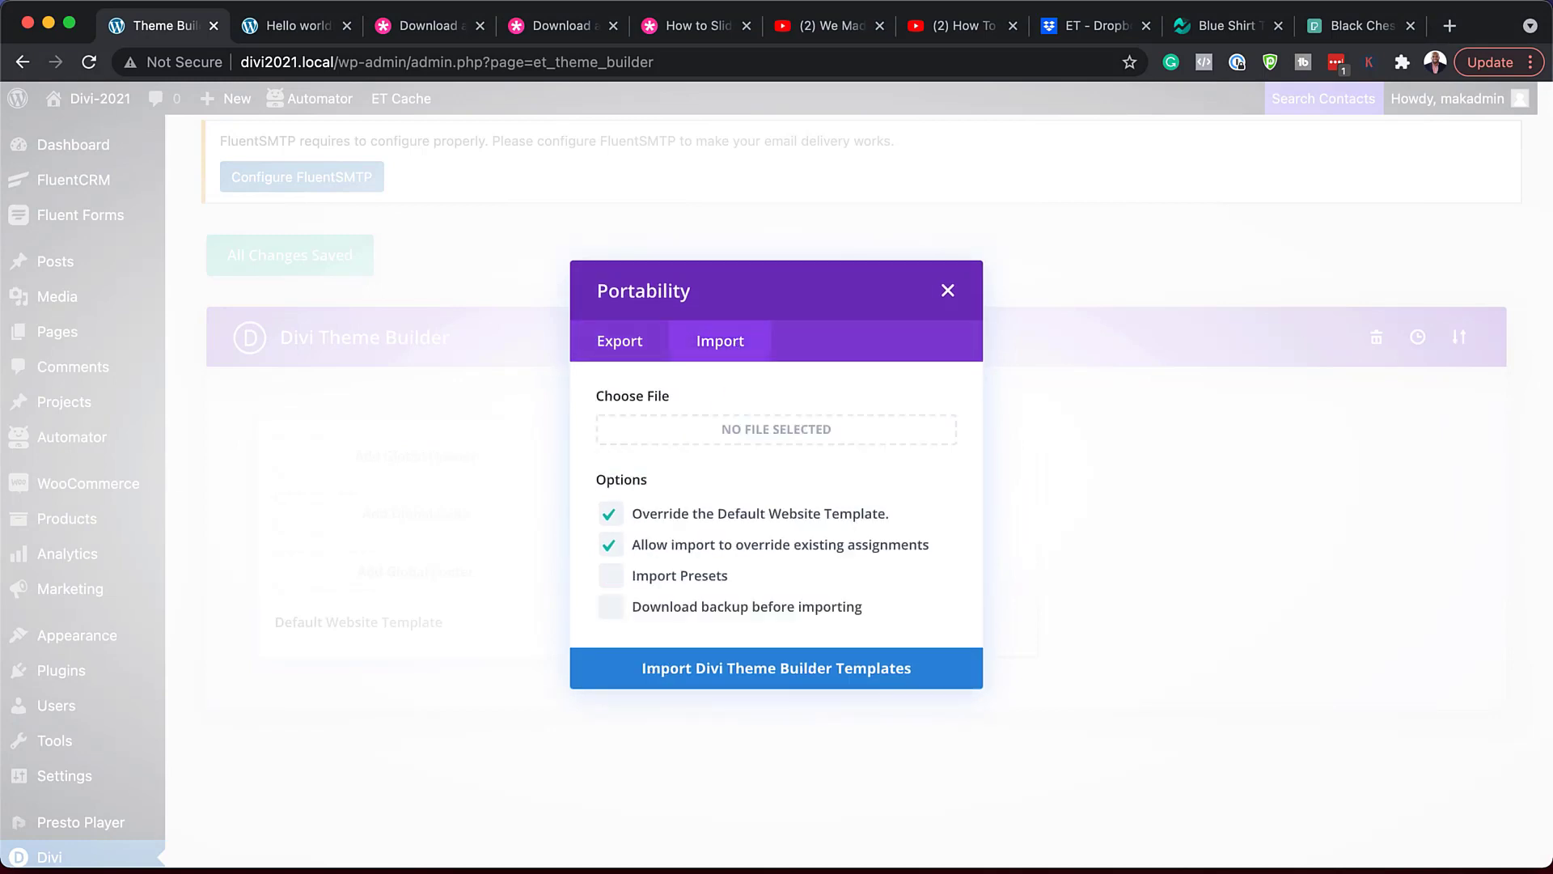
pyautogui.moveTo(2, 487); pyautogui.dragTo(673, 638)
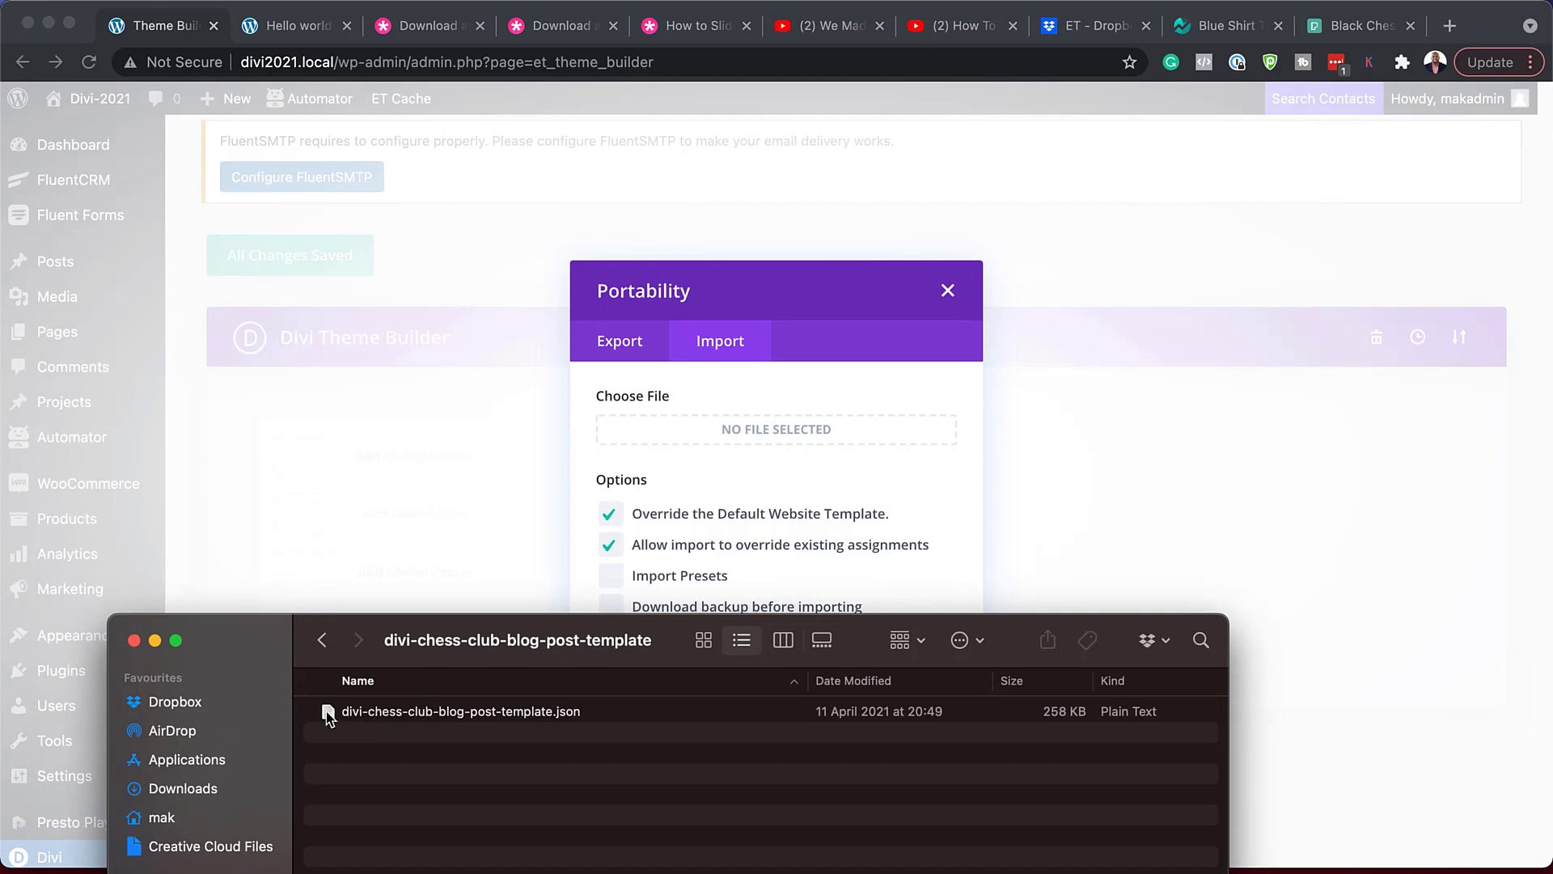
pyautogui.moveTo(326, 711); pyautogui.dragTo(835, 437)
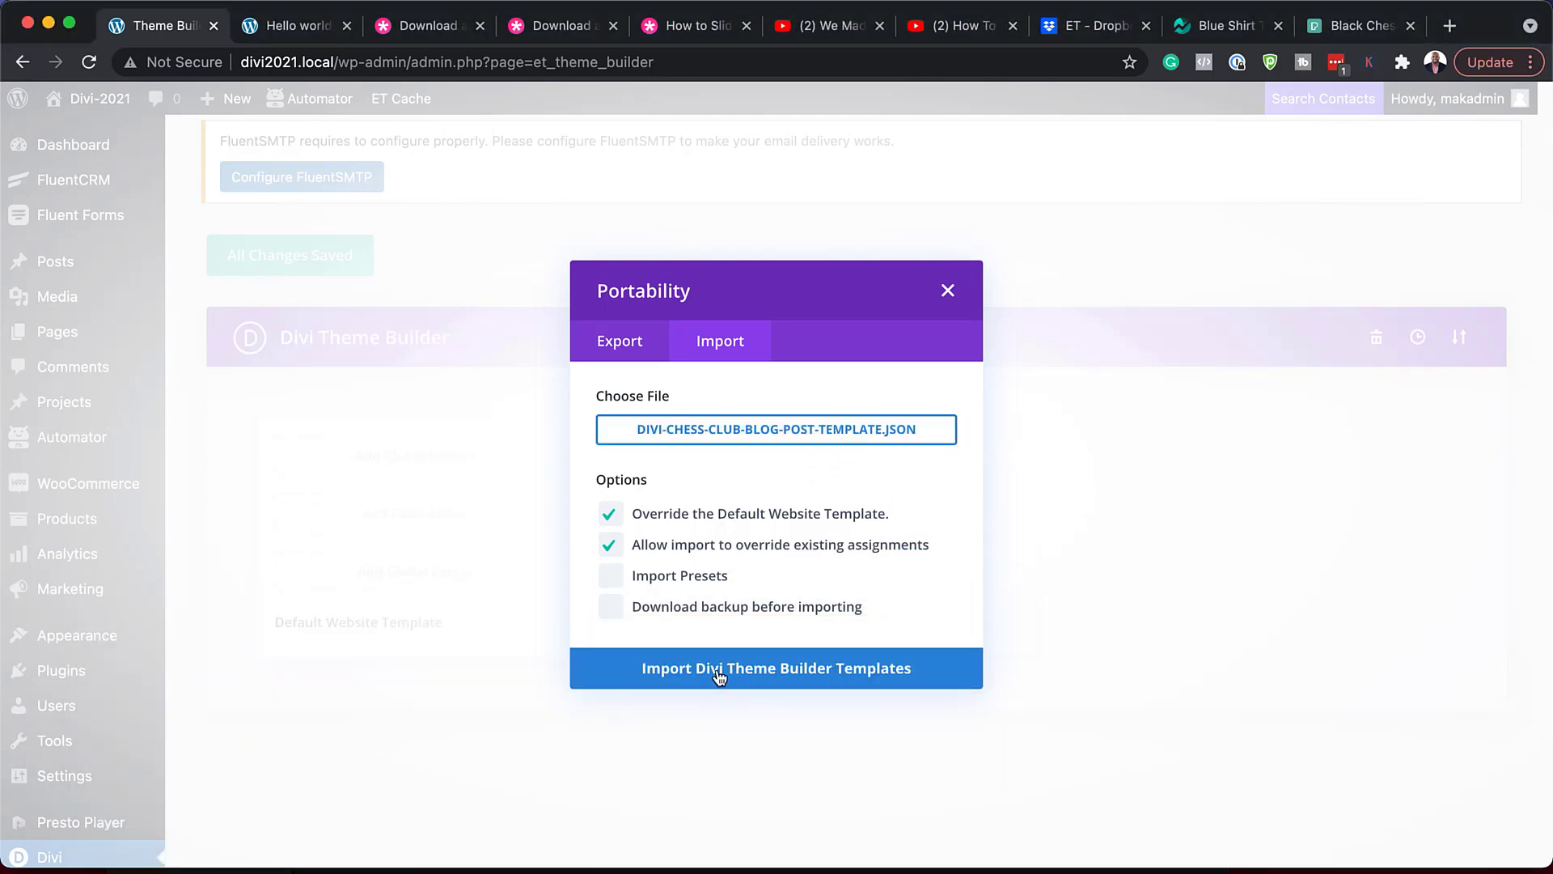
pyautogui.click(776, 670)
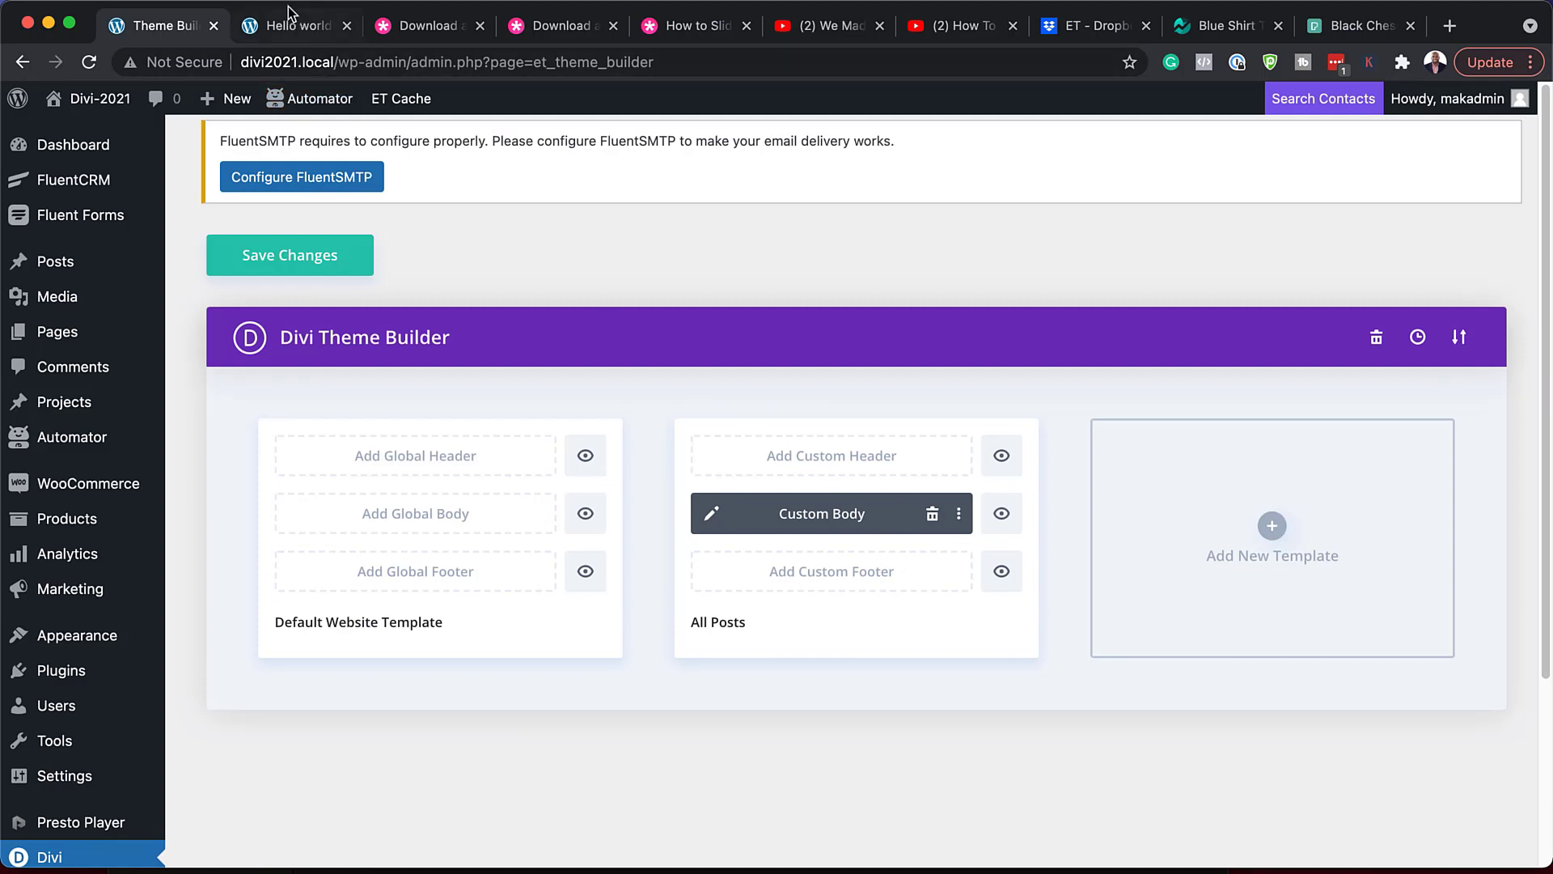
# - Check the Hello world! post before saving, and save the Theme Builder changes with the imported All Posts template
pyautogui.click(295, 31)
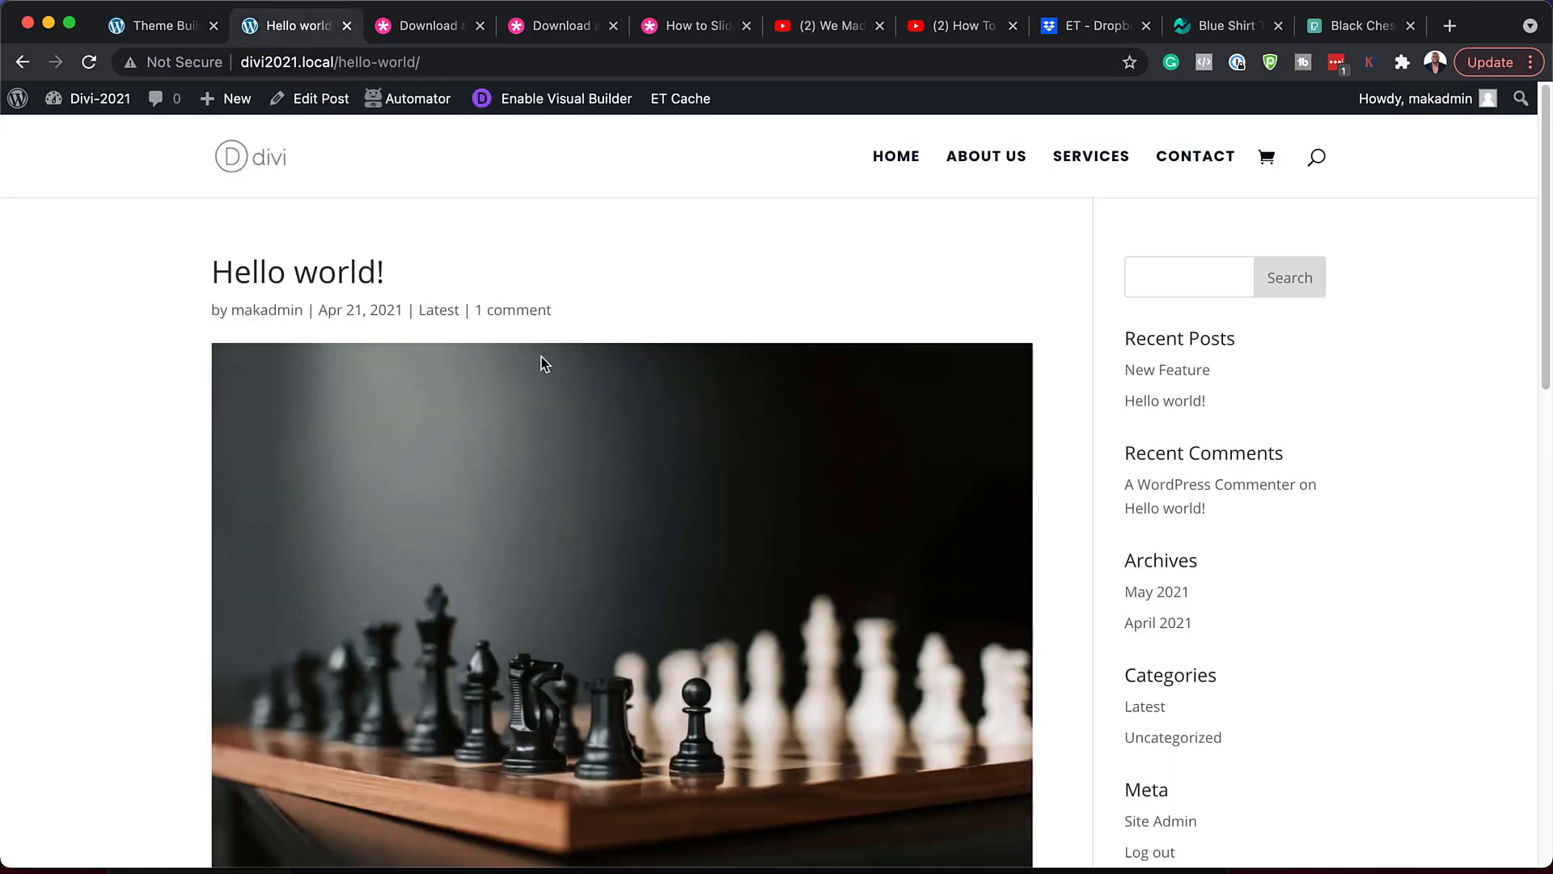
pyautogui.click(158, 30)
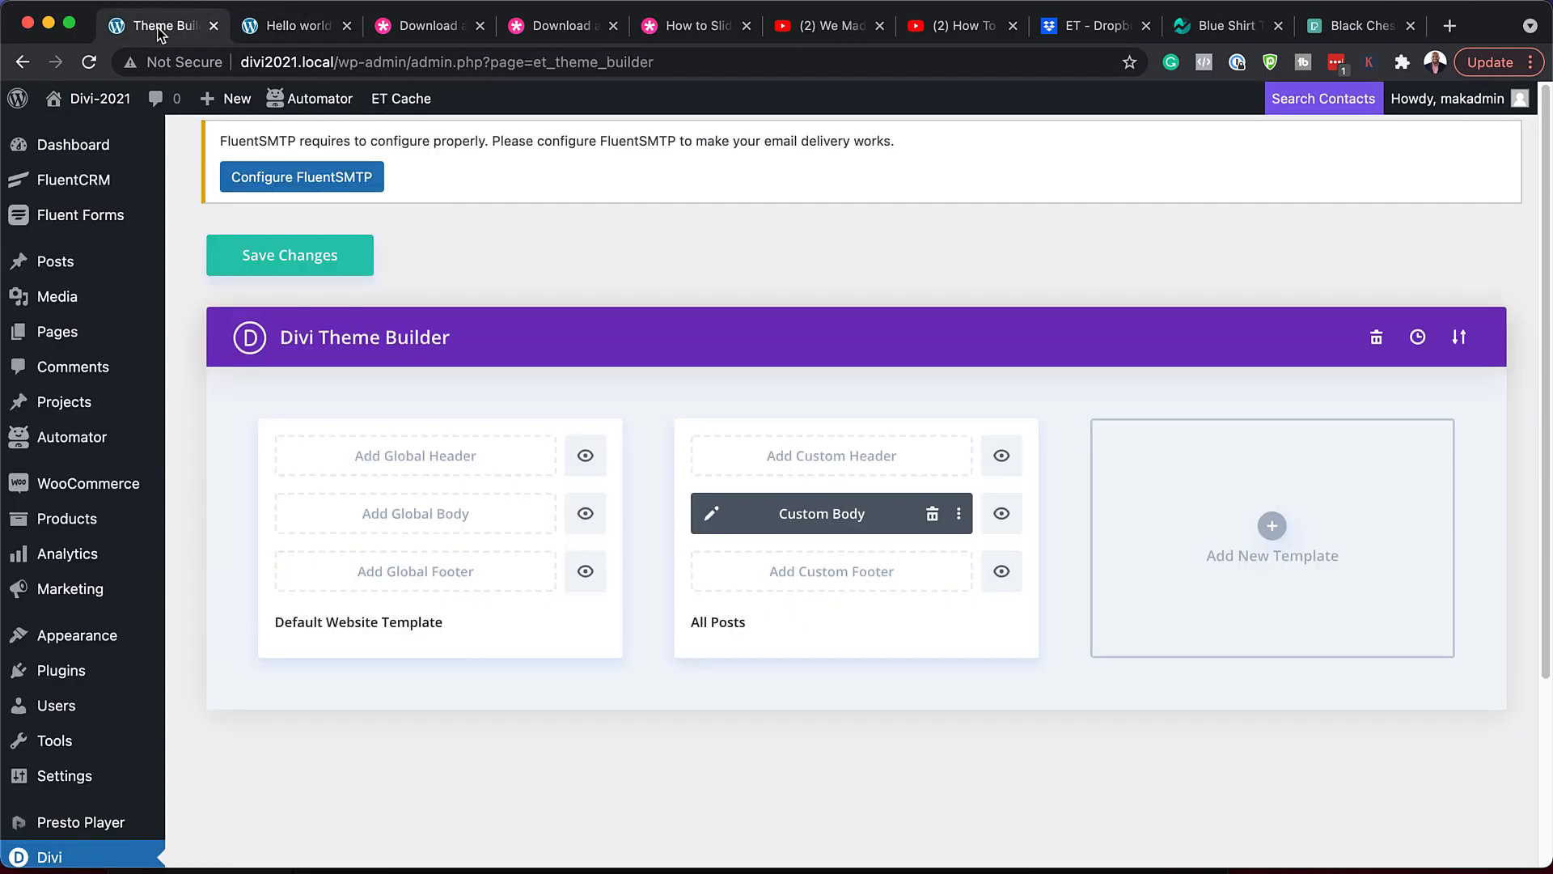
pyautogui.click(324, 260)
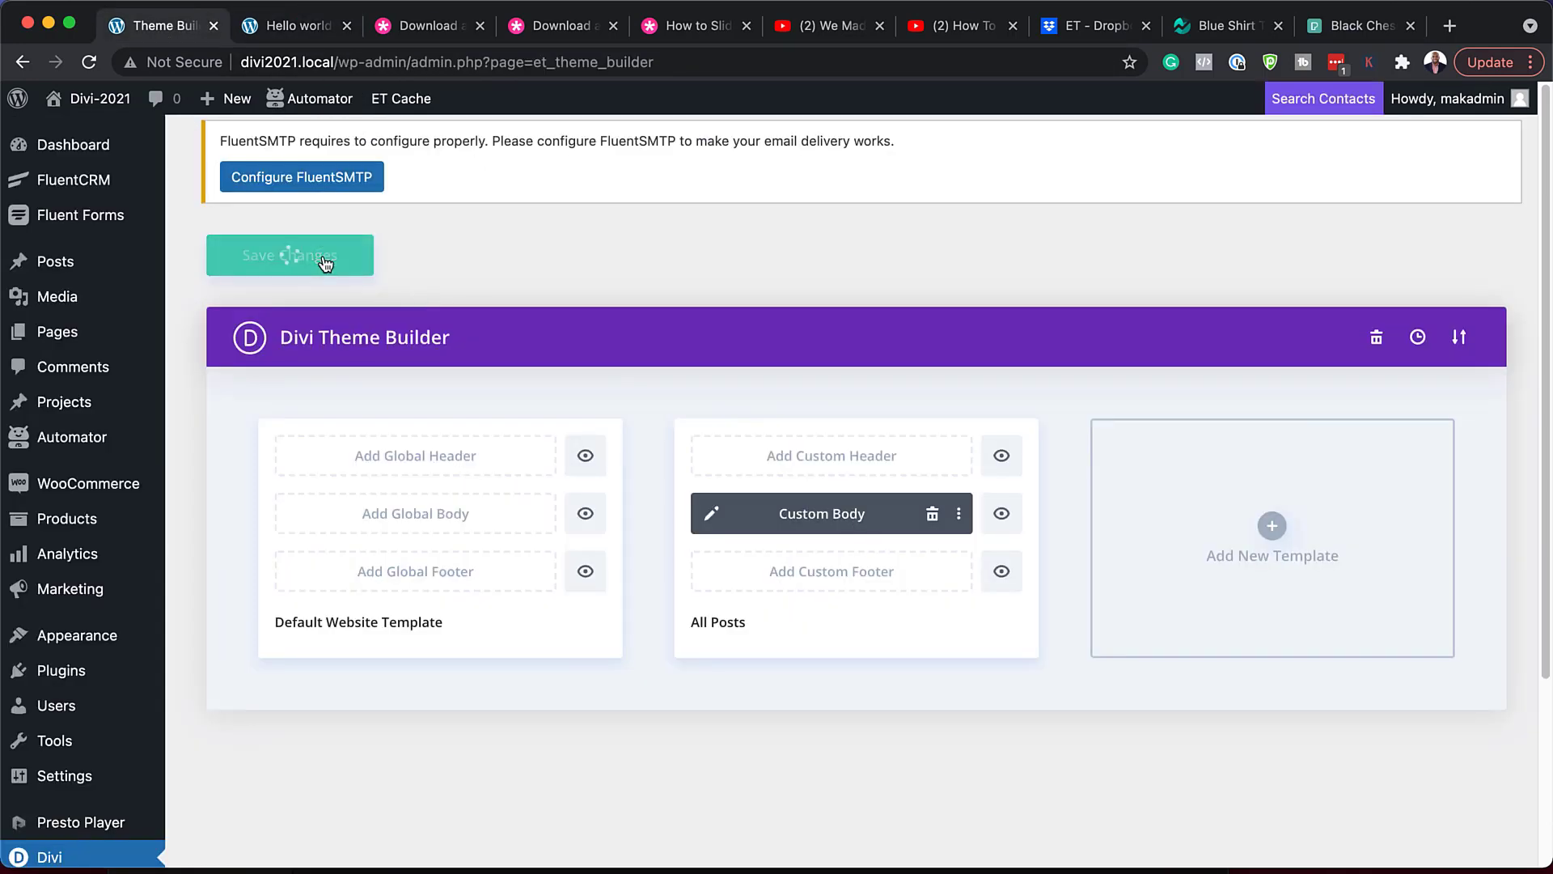
# - Reload the Hello world! post, view its header section, and jump to the post content with the Start Reading arrow
pyautogui.click(323, 26)
pyautogui.click(91, 62)
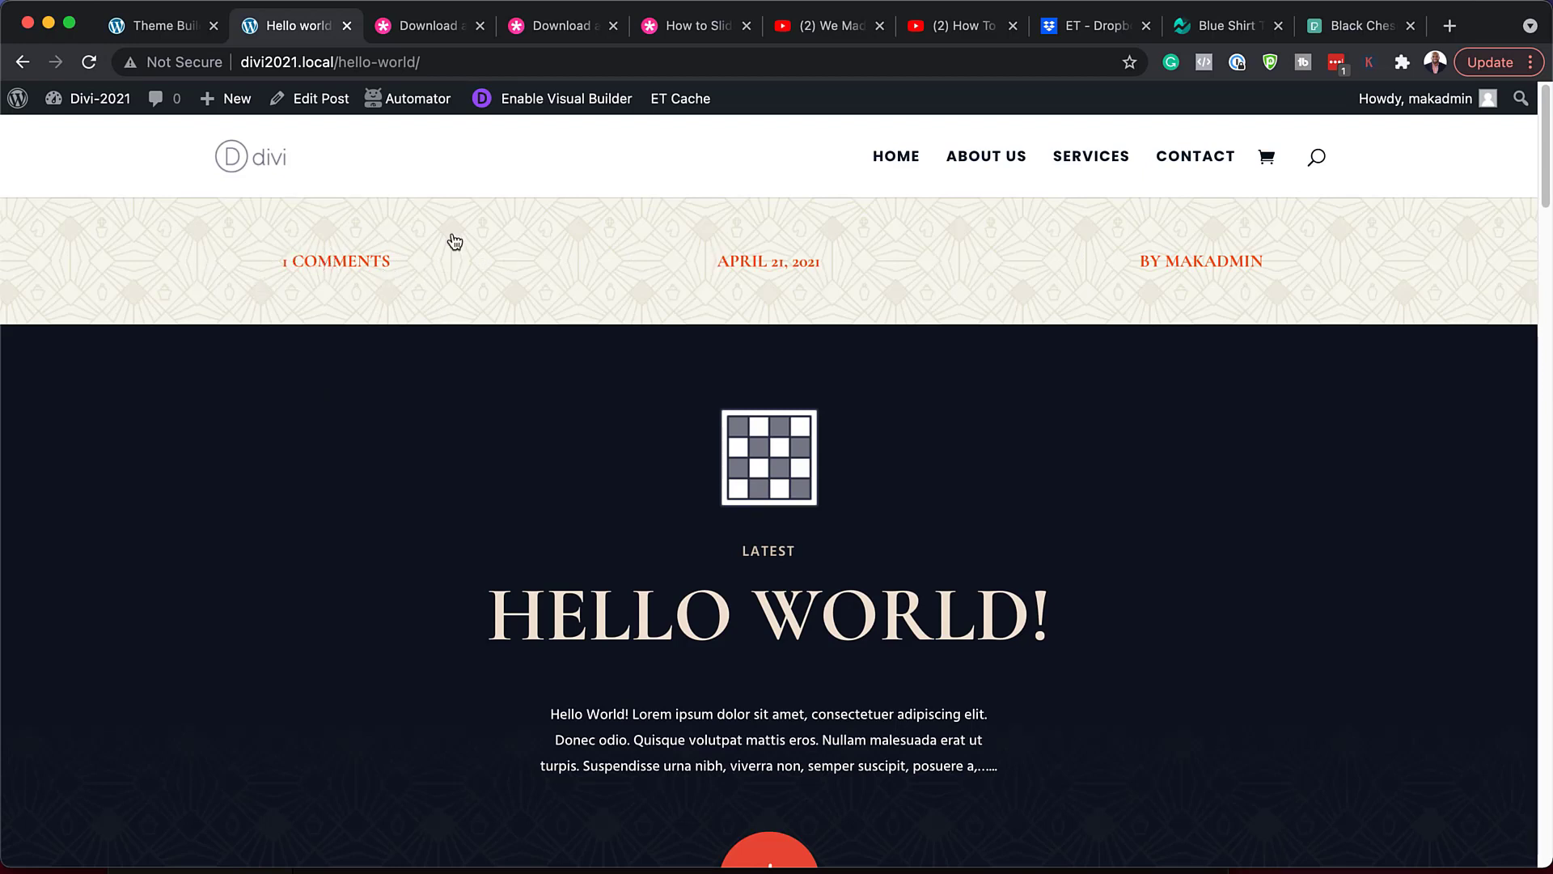
pyautogui.scroll(-5, 494, 532)
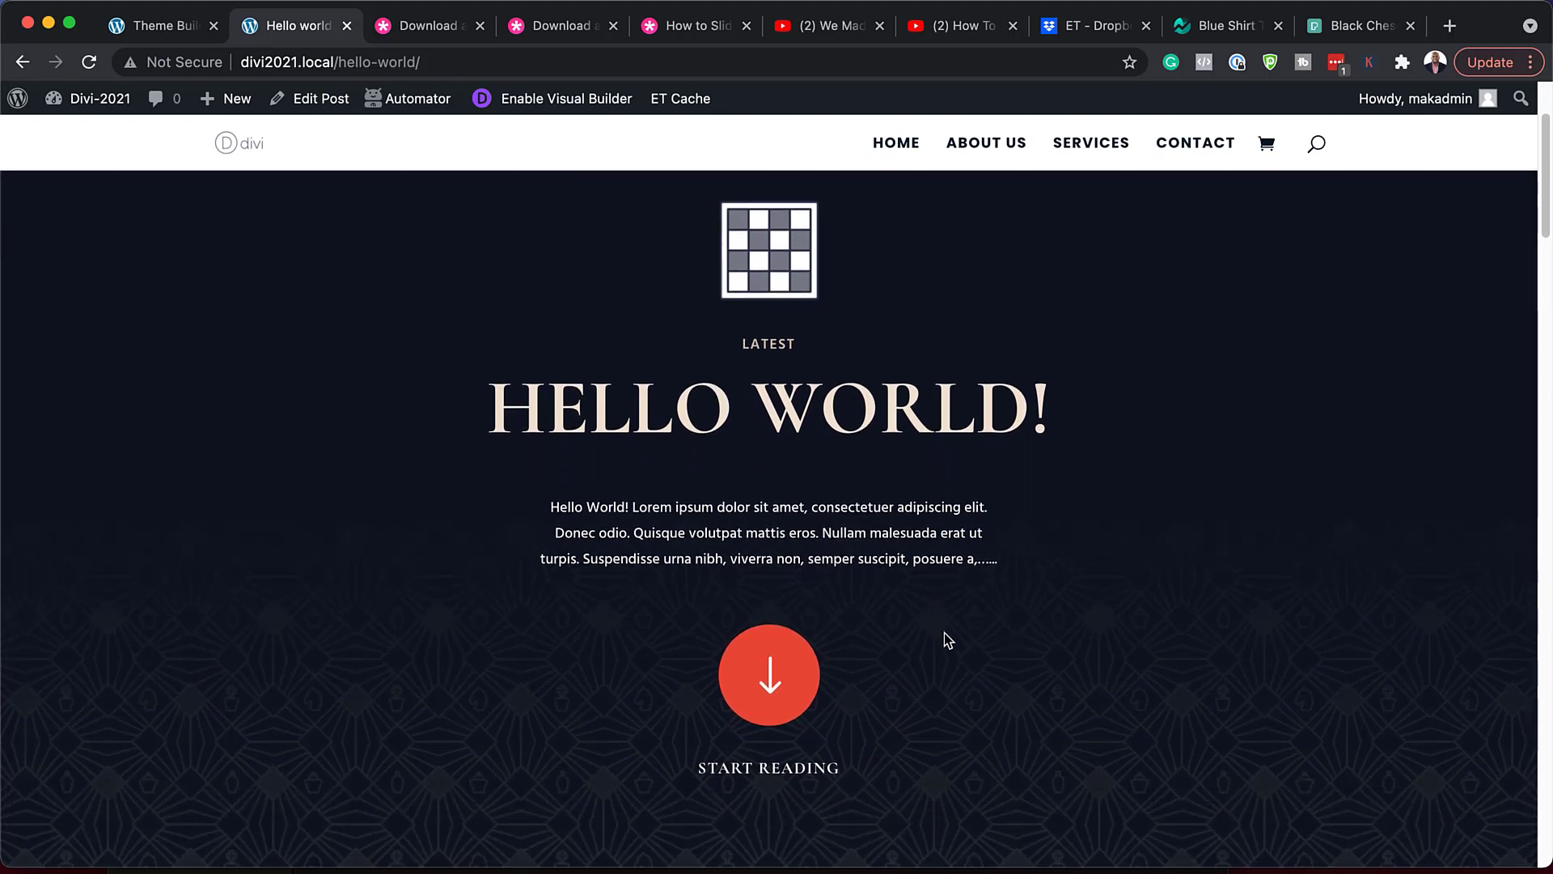
pyautogui.scroll(-2, 944, 632)
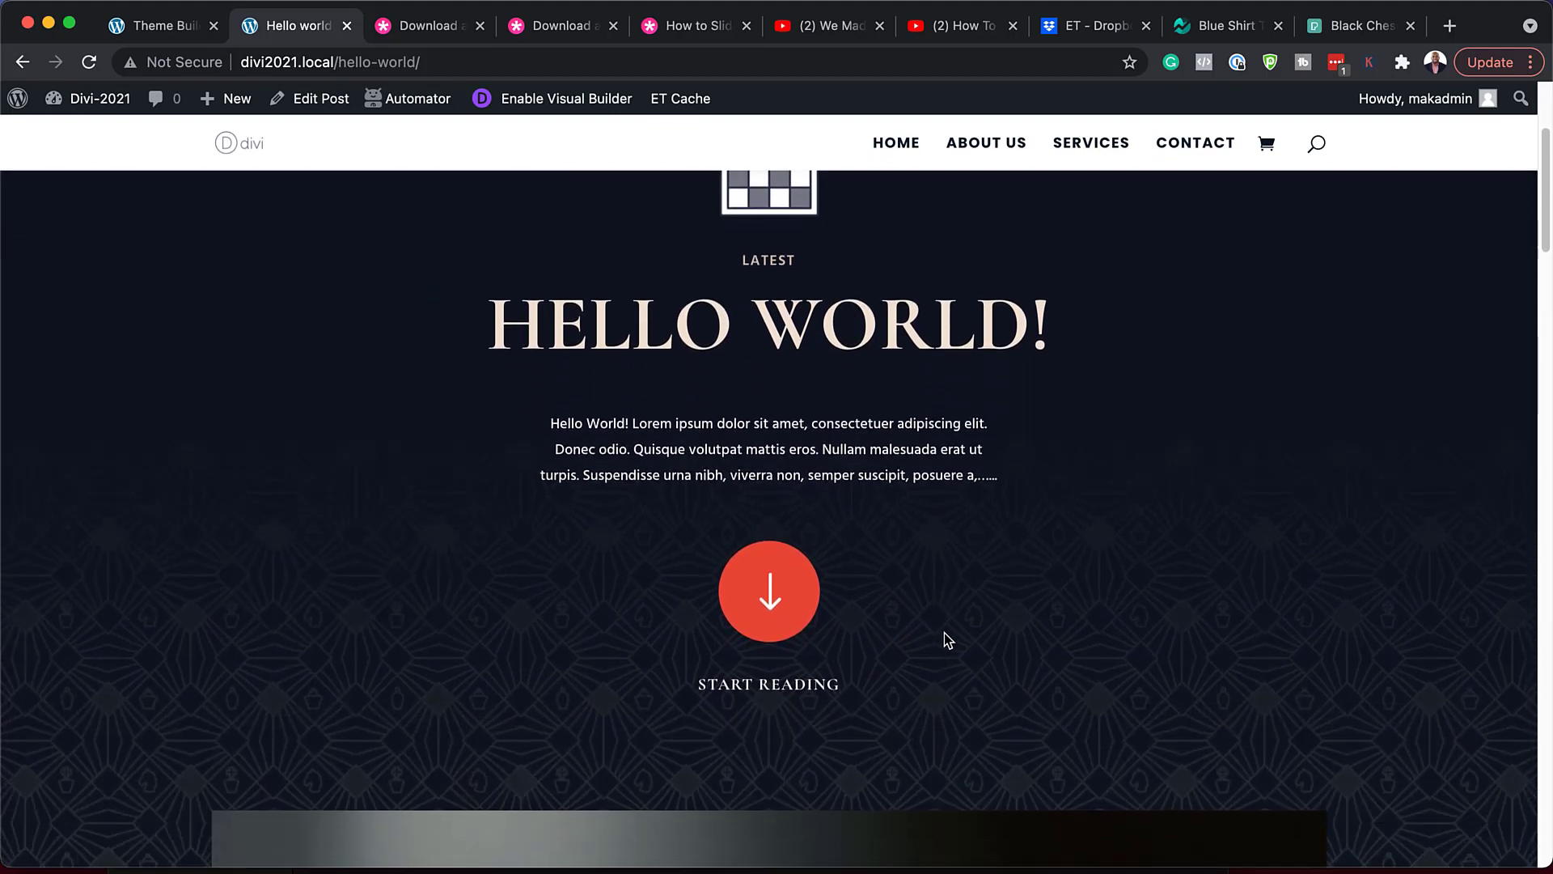
pyautogui.click(772, 598)
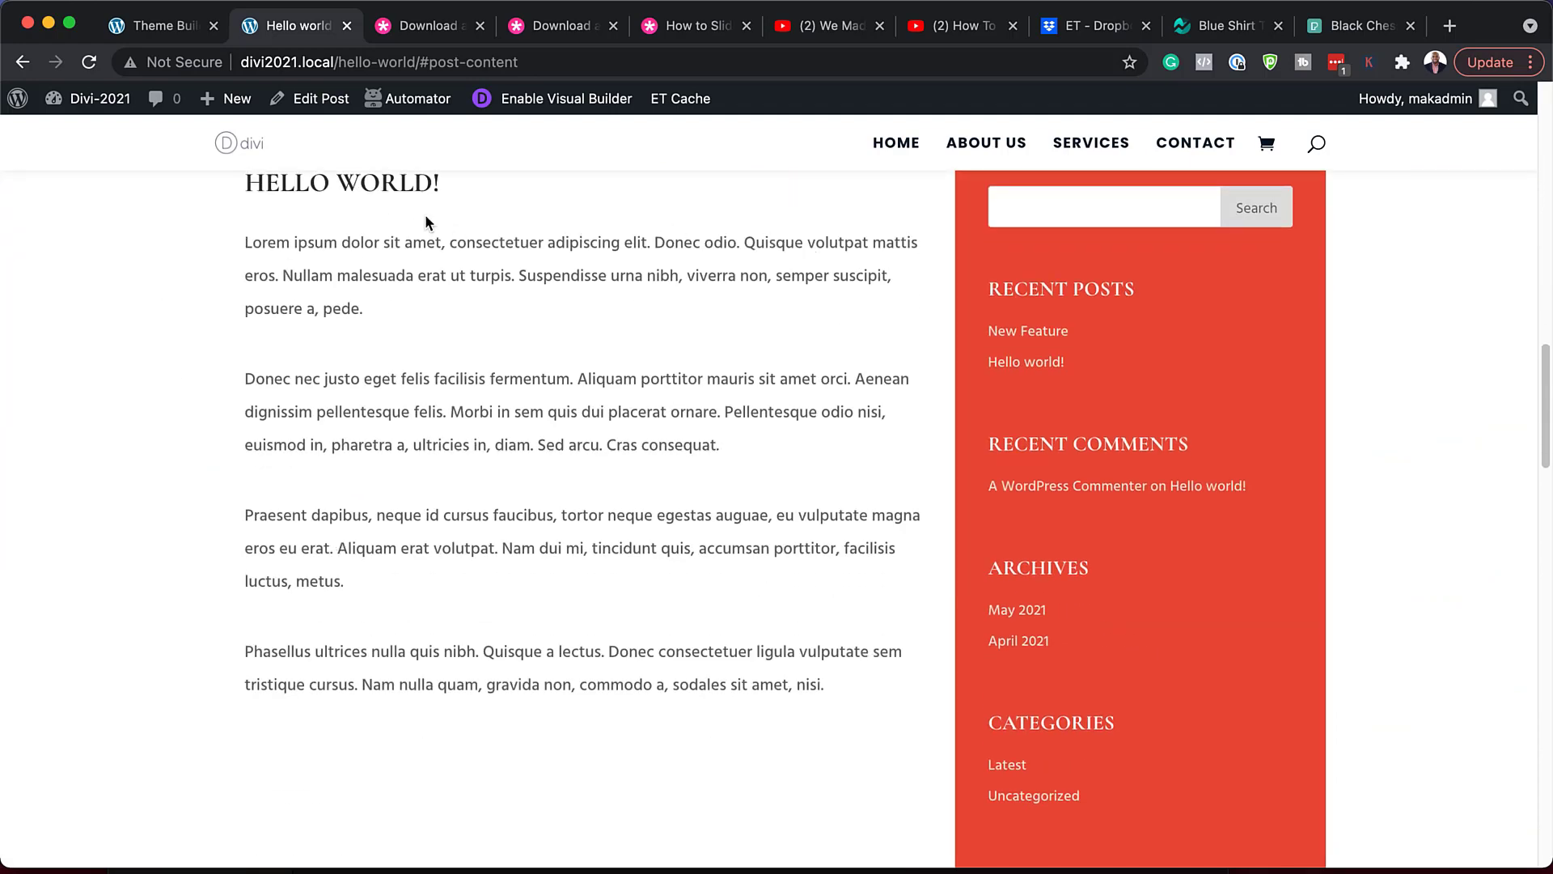
# - Examine the restyled post's featured image, body text, sidebar widgets, subscription form and comment section
pyautogui.scroll(-12, 684, 649)
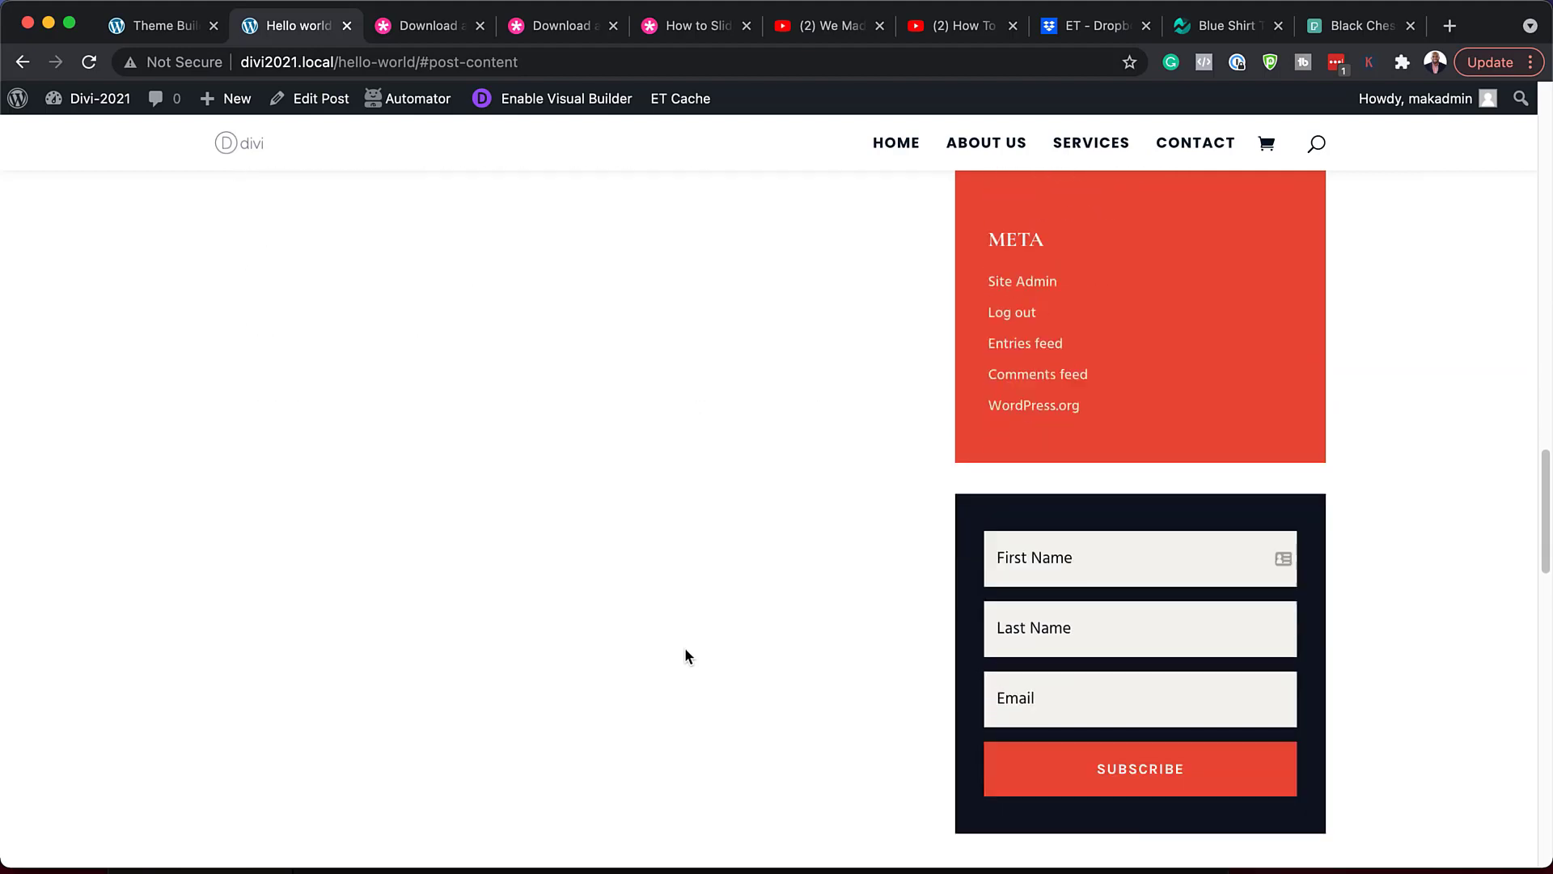
pyautogui.scroll(-3, 686, 647)
pyautogui.scroll(15, 686, 646)
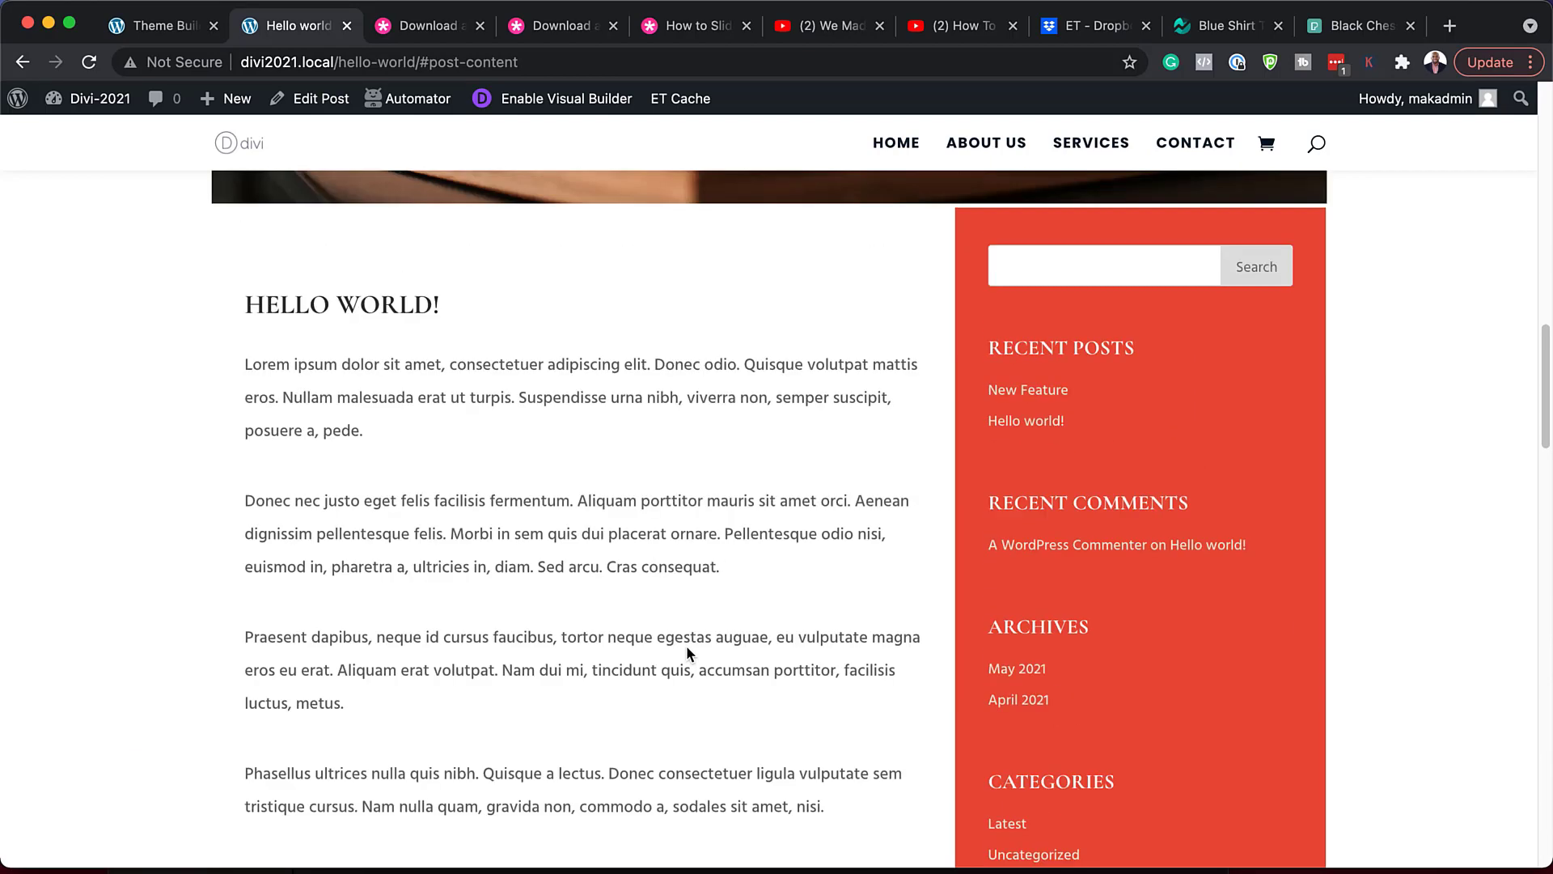
pyautogui.scroll(6, 685, 647)
pyautogui.scroll(-2, 686, 644)
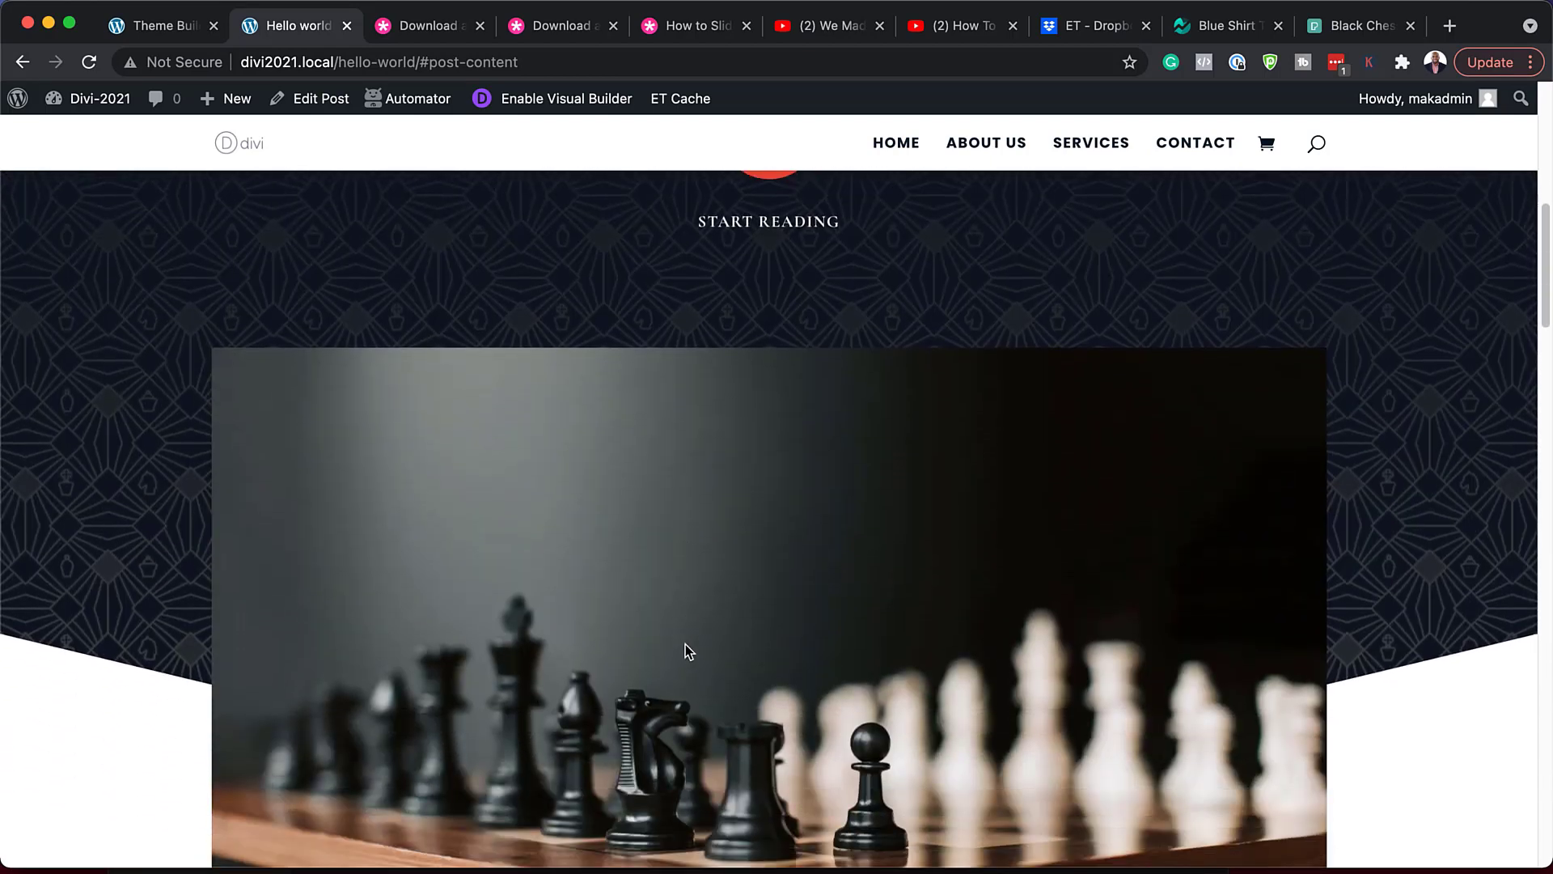
pyautogui.scroll(-2, 447, 447)
pyautogui.scroll(-6, 709, 671)
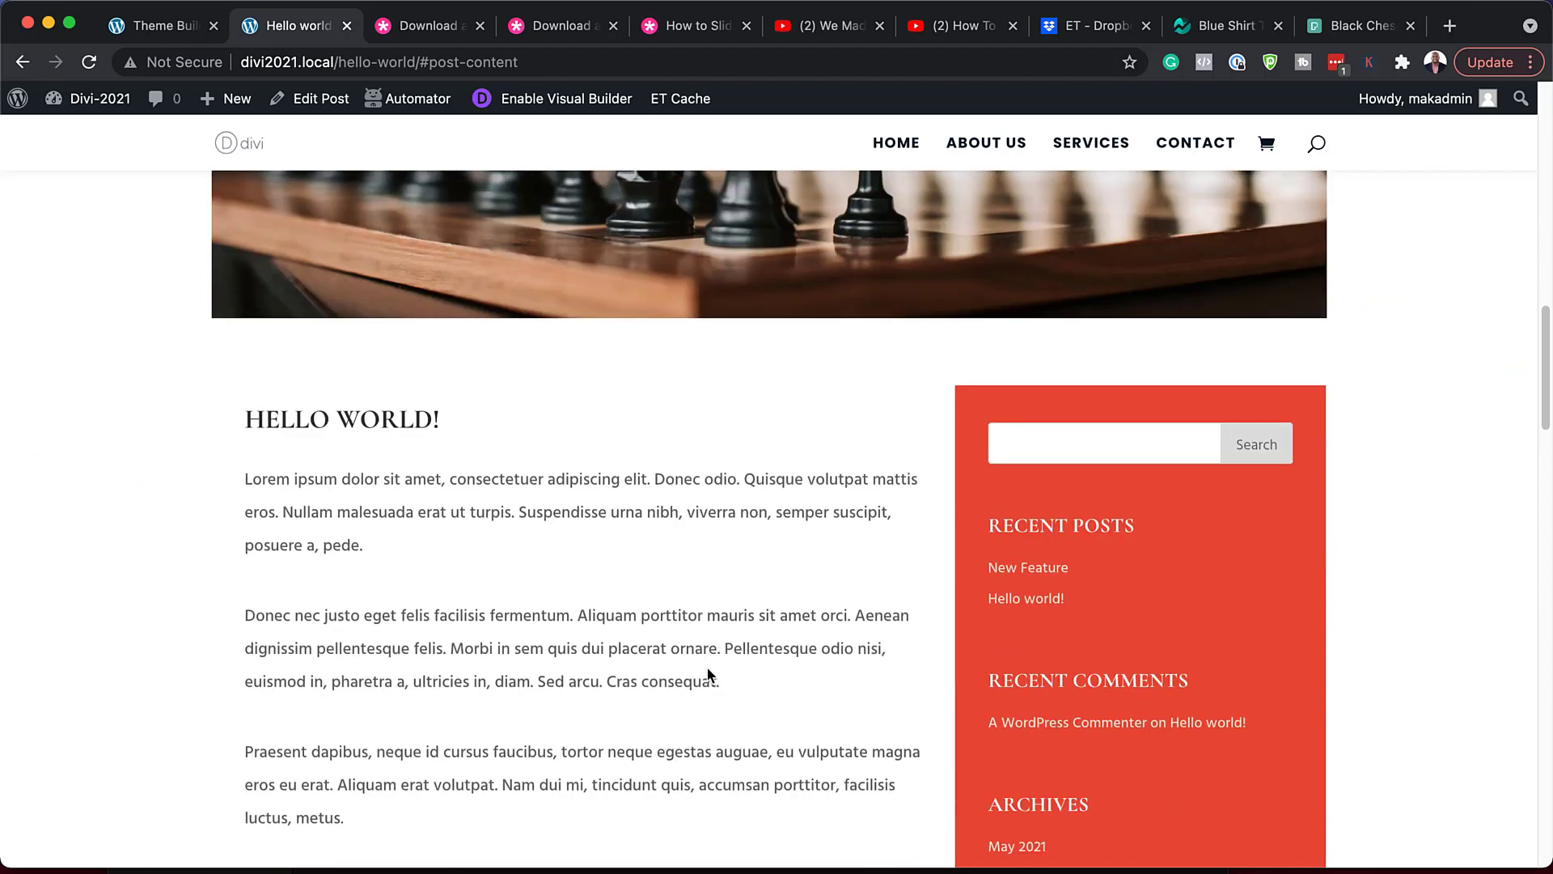
pyautogui.scroll(-3, 709, 666)
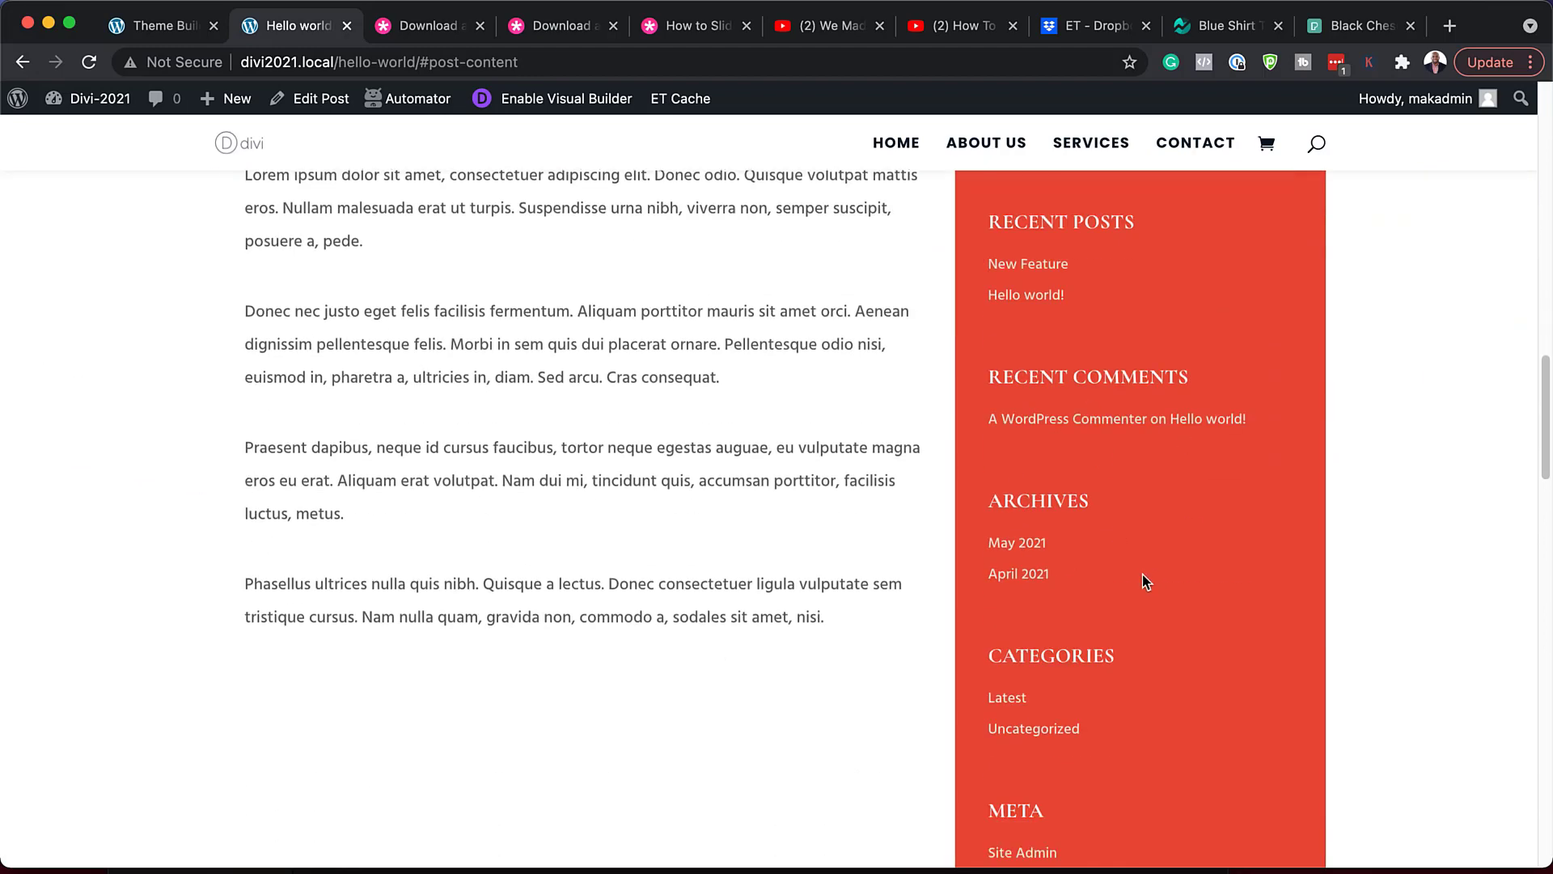
pyautogui.scroll(4, 1142, 574)
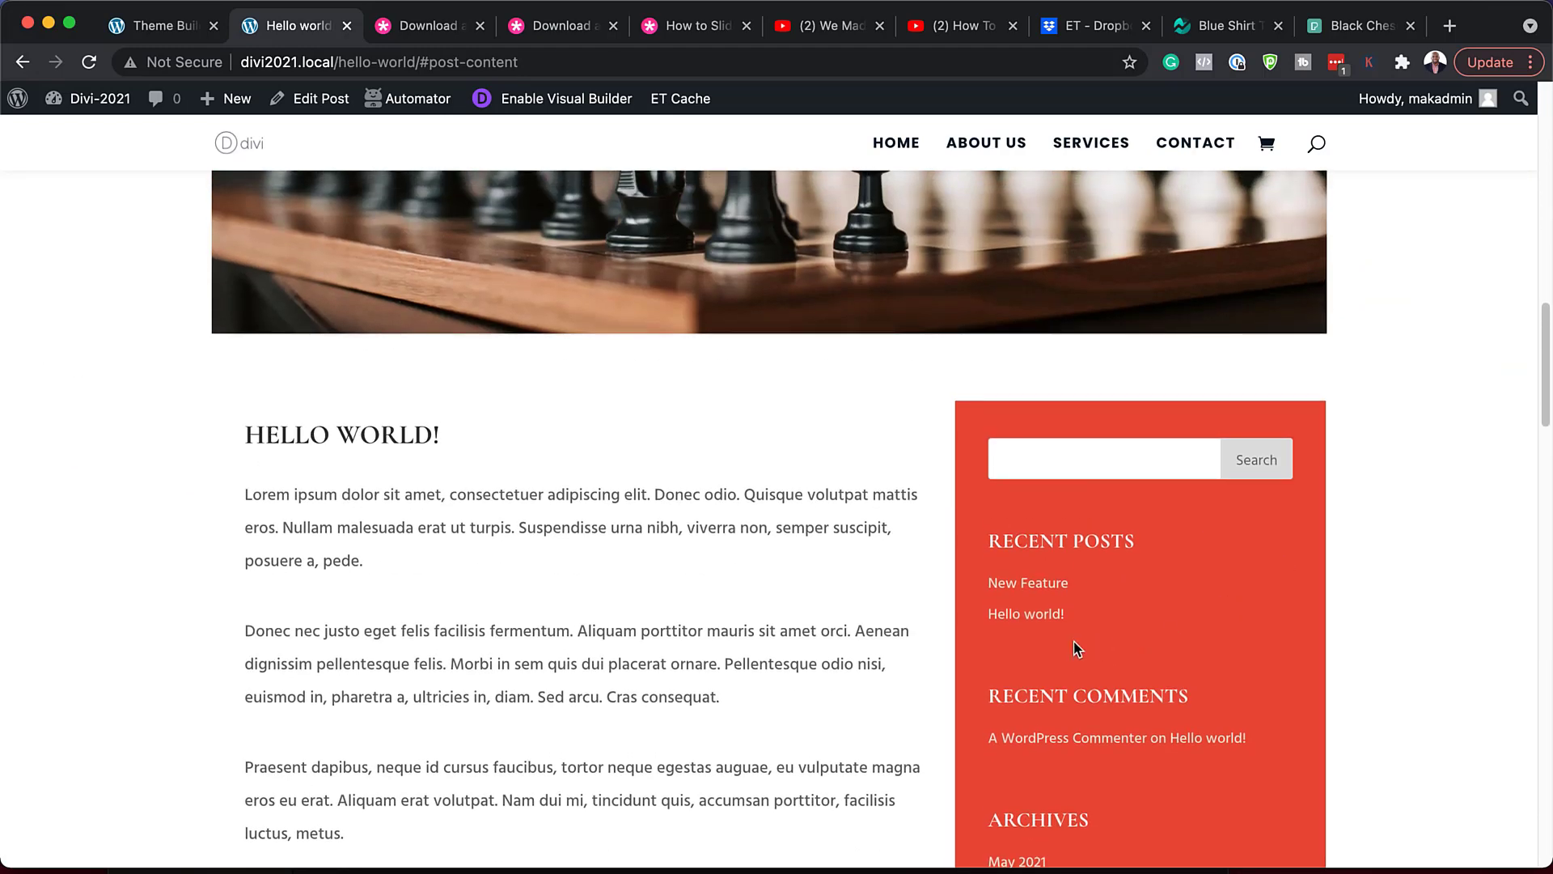
pyautogui.scroll(-5, 867, 627)
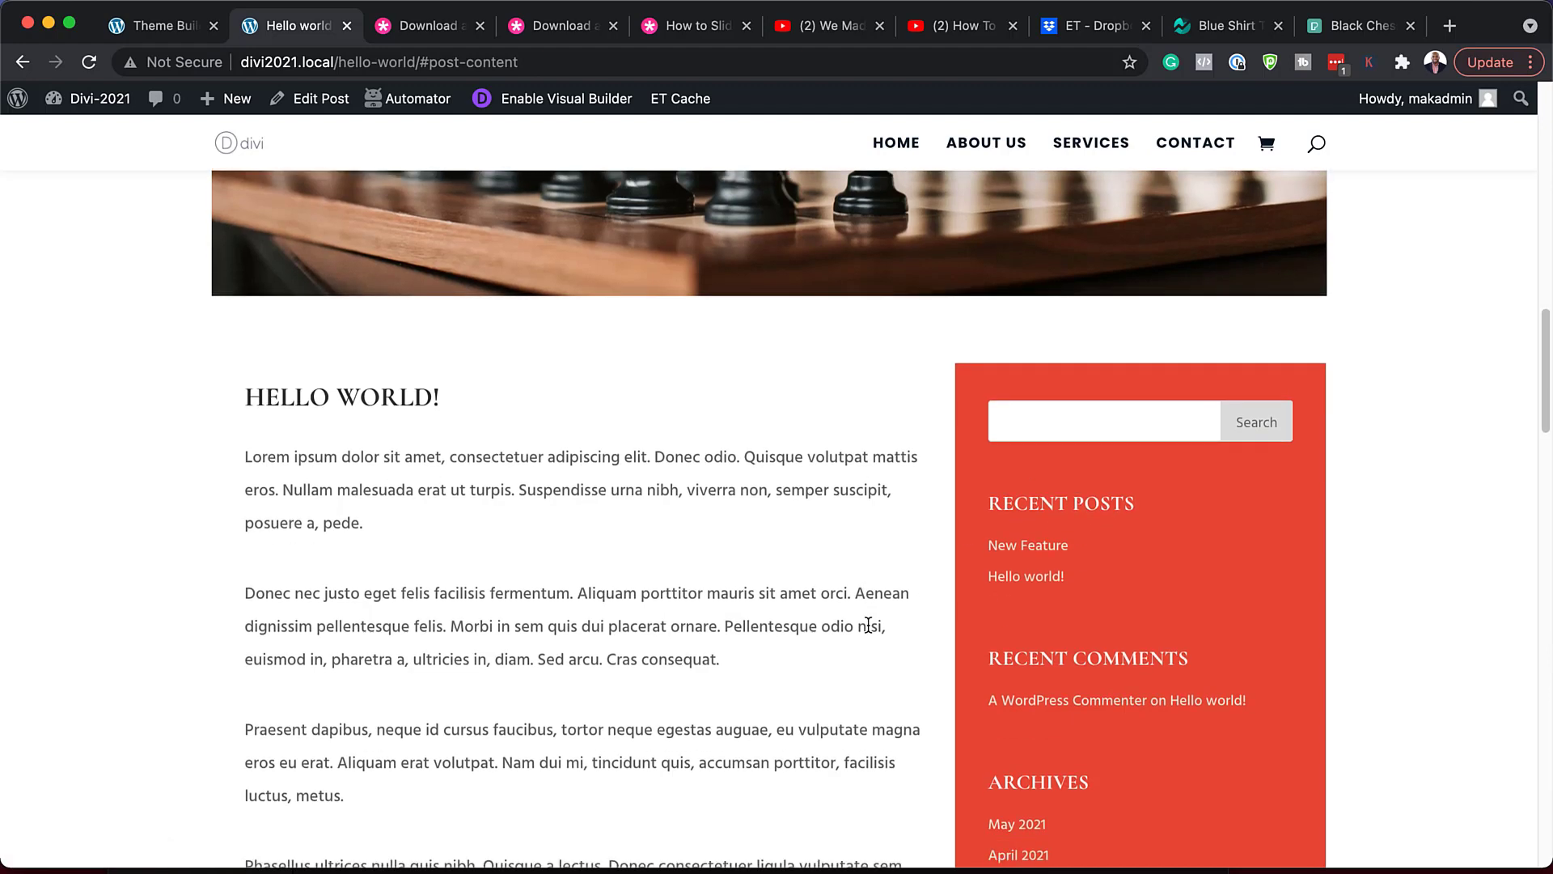
pyautogui.scroll(-9, 867, 629)
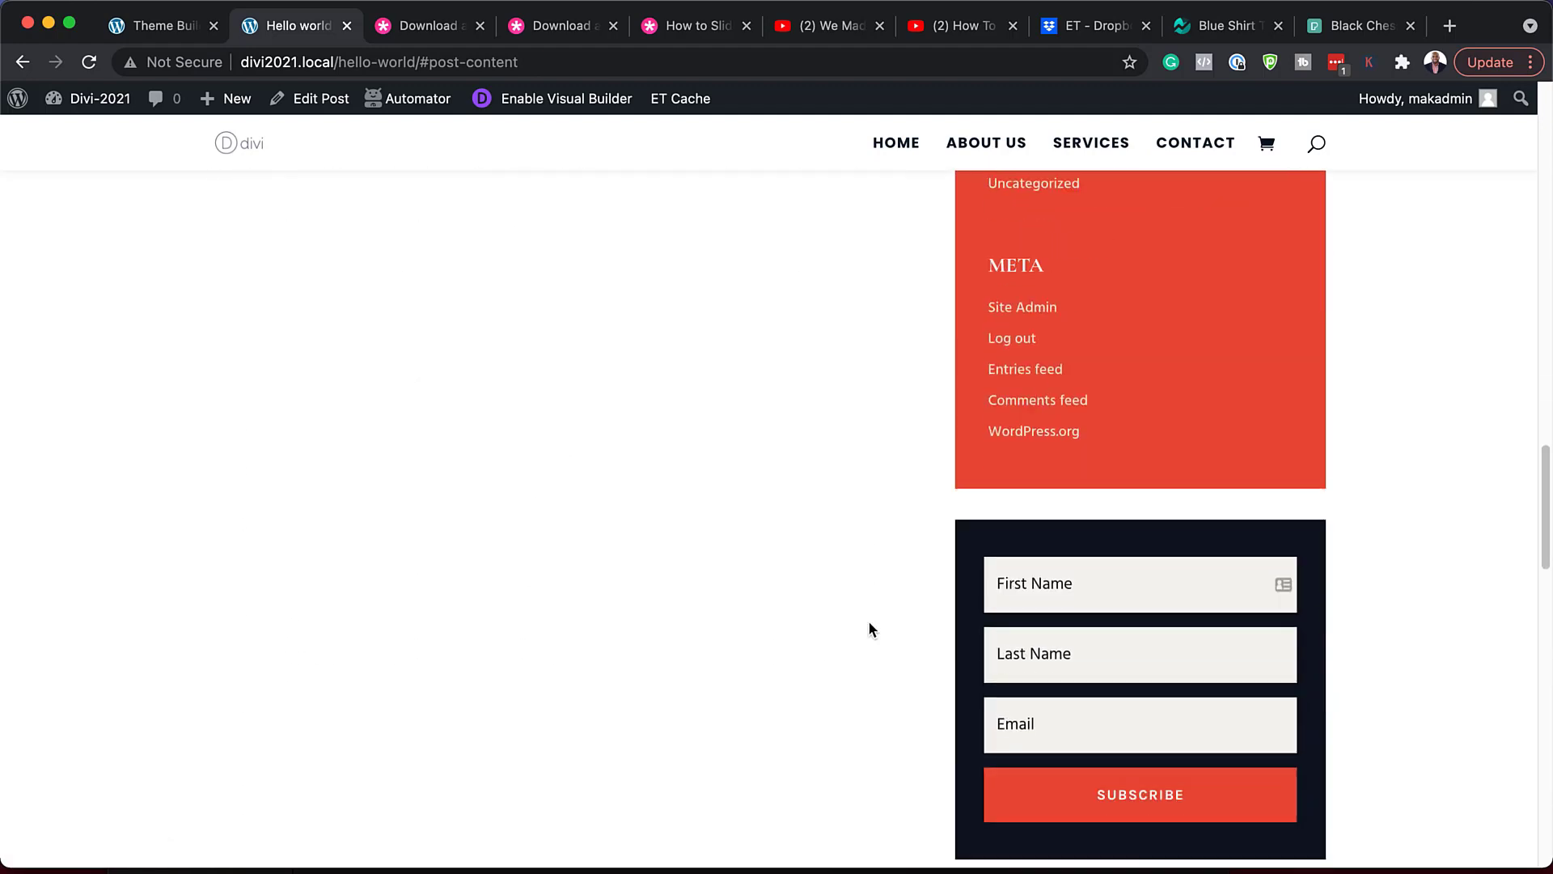
pyautogui.scroll(-7, 769, 537)
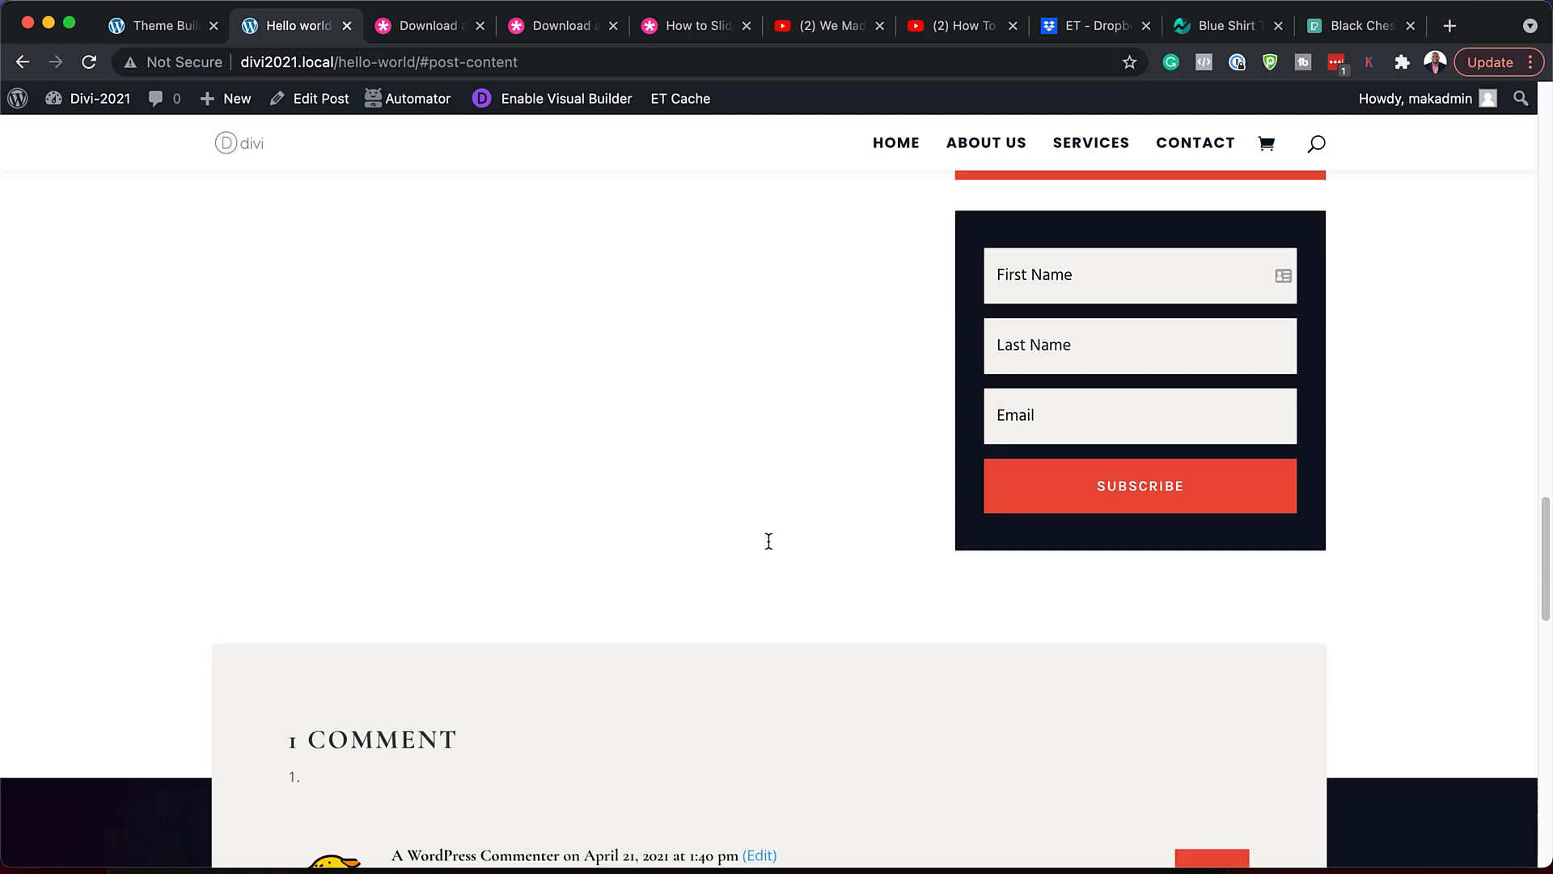
# - Examine the post's comment form and the Pick Your Next Post section, and return to the page header
pyautogui.scroll(-11, 769, 547)
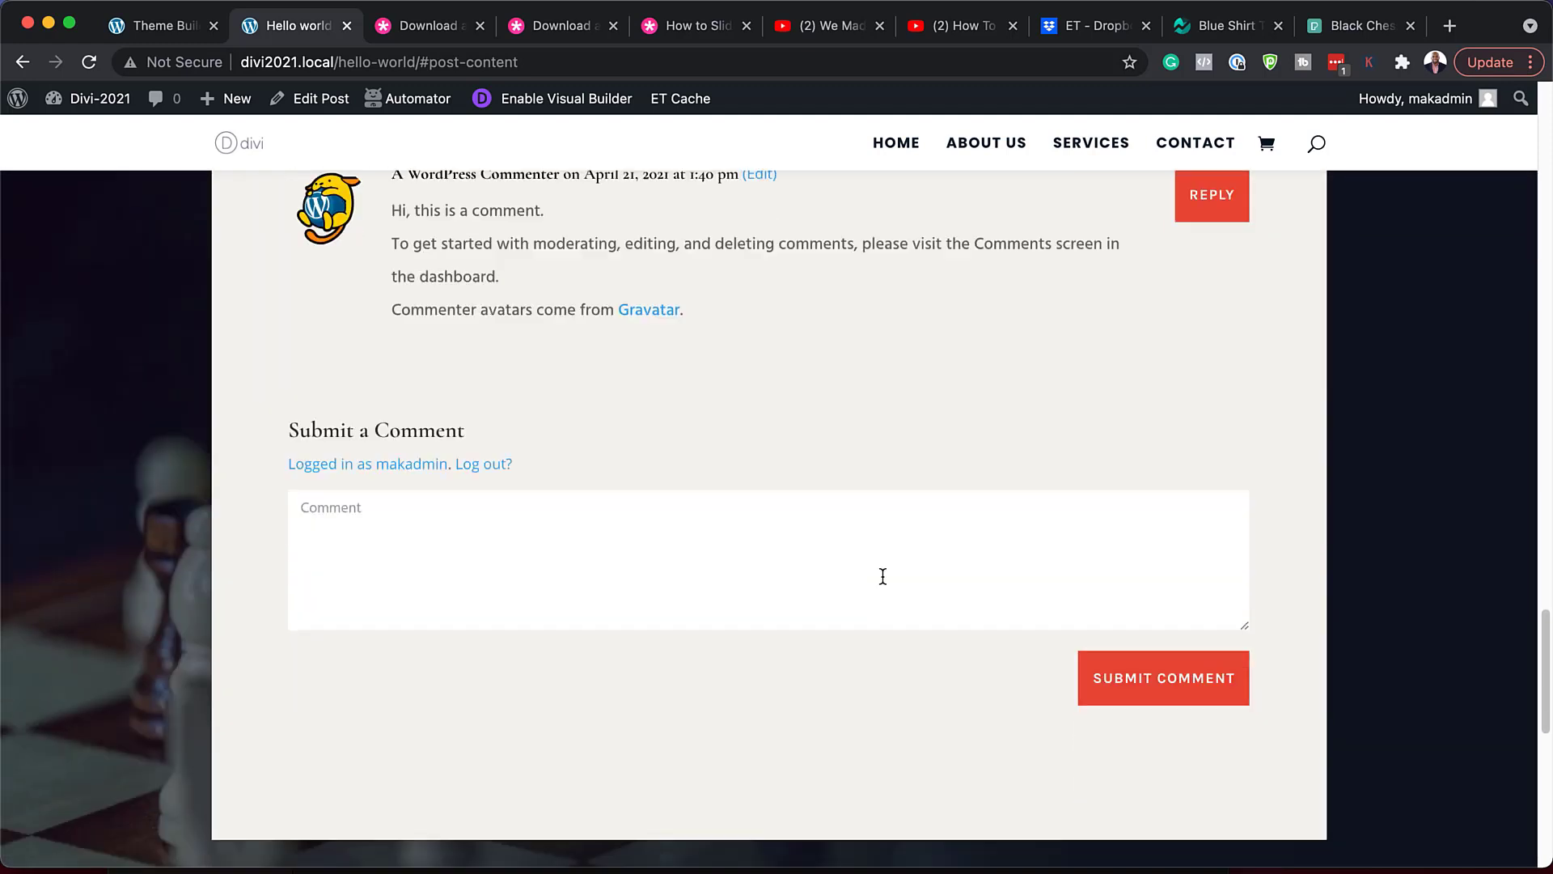
pyautogui.scroll(-2, 883, 580)
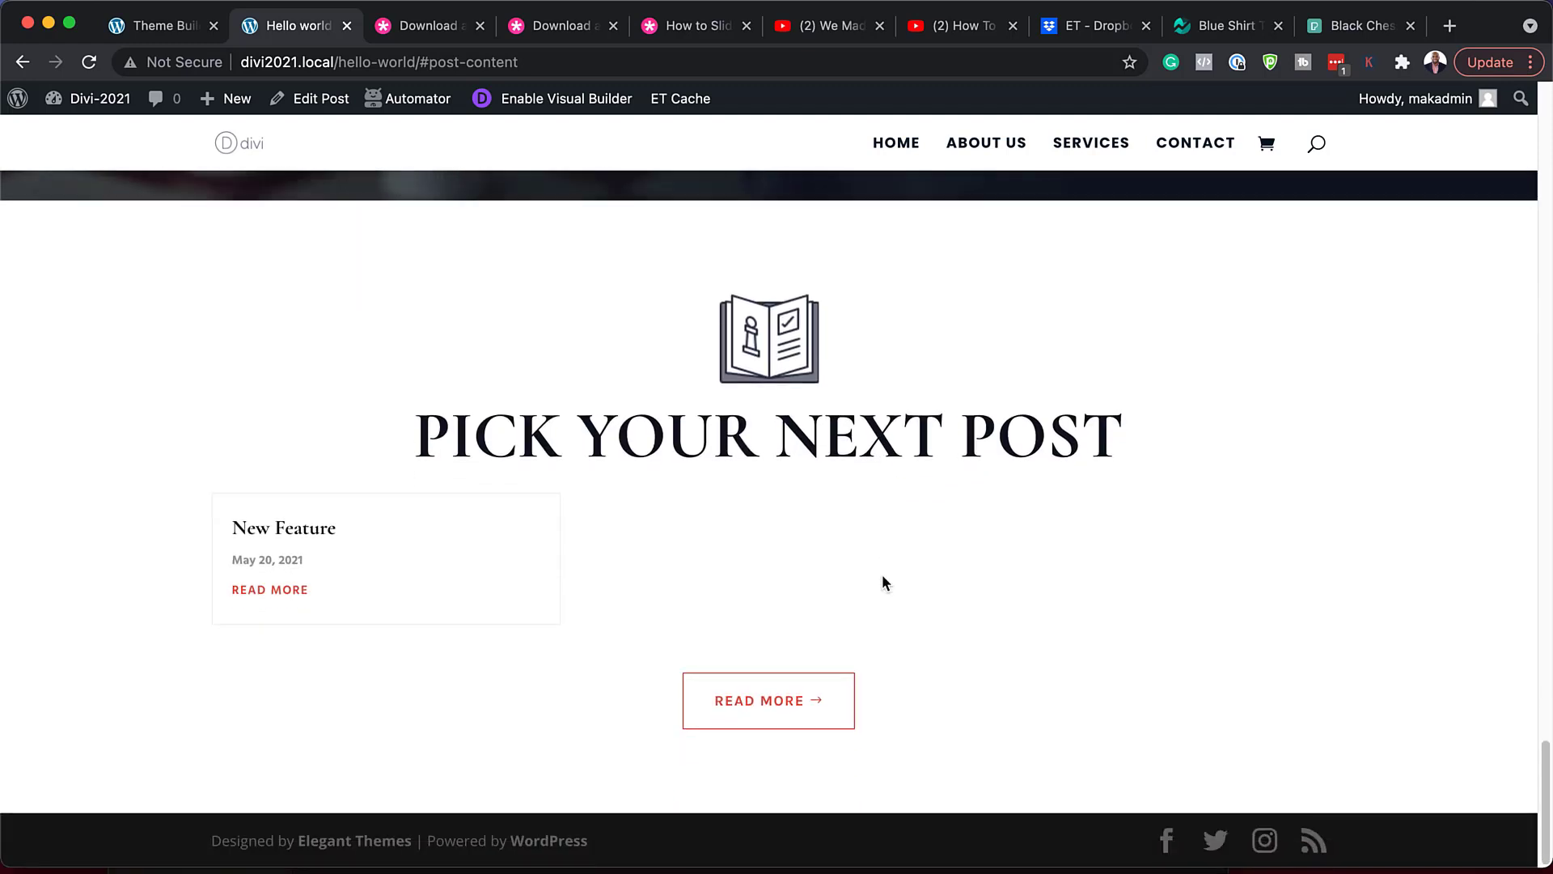
pyautogui.scroll(20, 1032, 580)
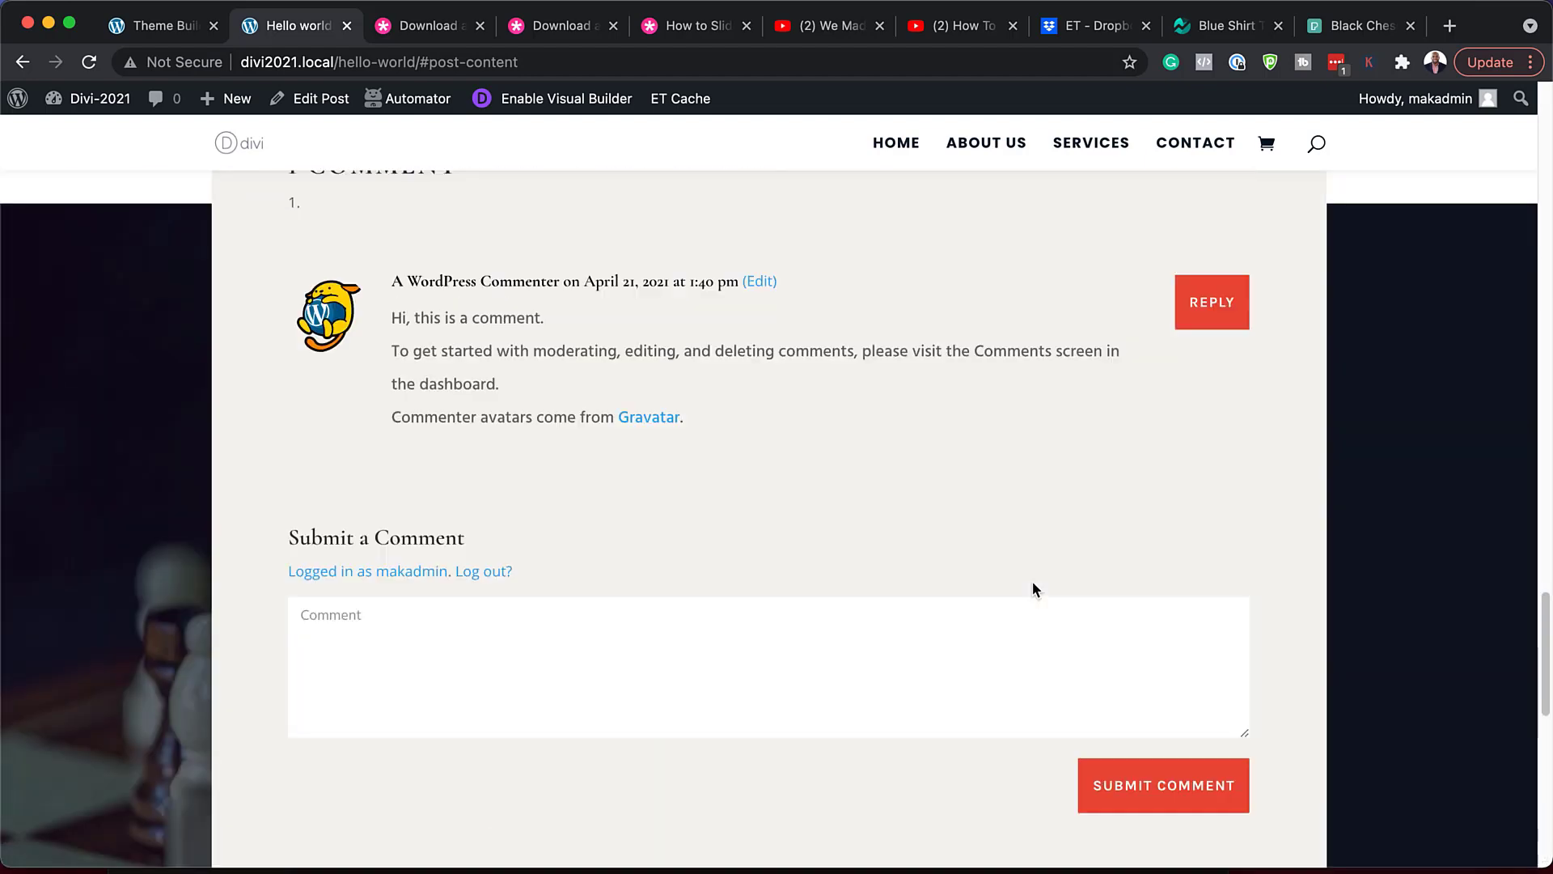
pyautogui.scroll(10, 1032, 581)
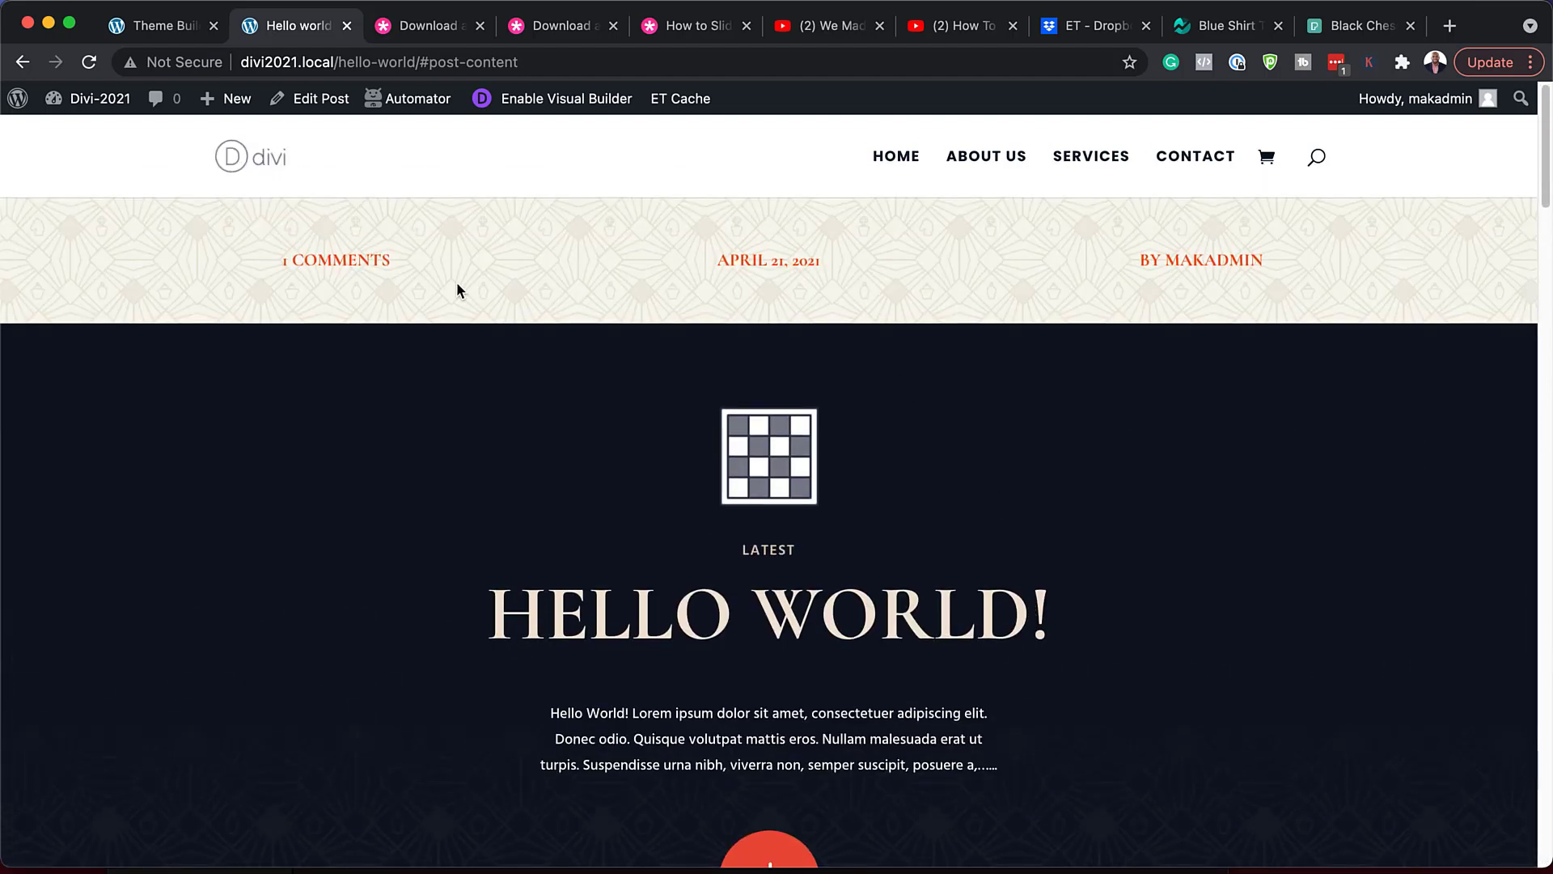
# - Open the All Posts template's custom body for editing in the Theme Builder and open the settings of its first section
pyautogui.click(160, 32)
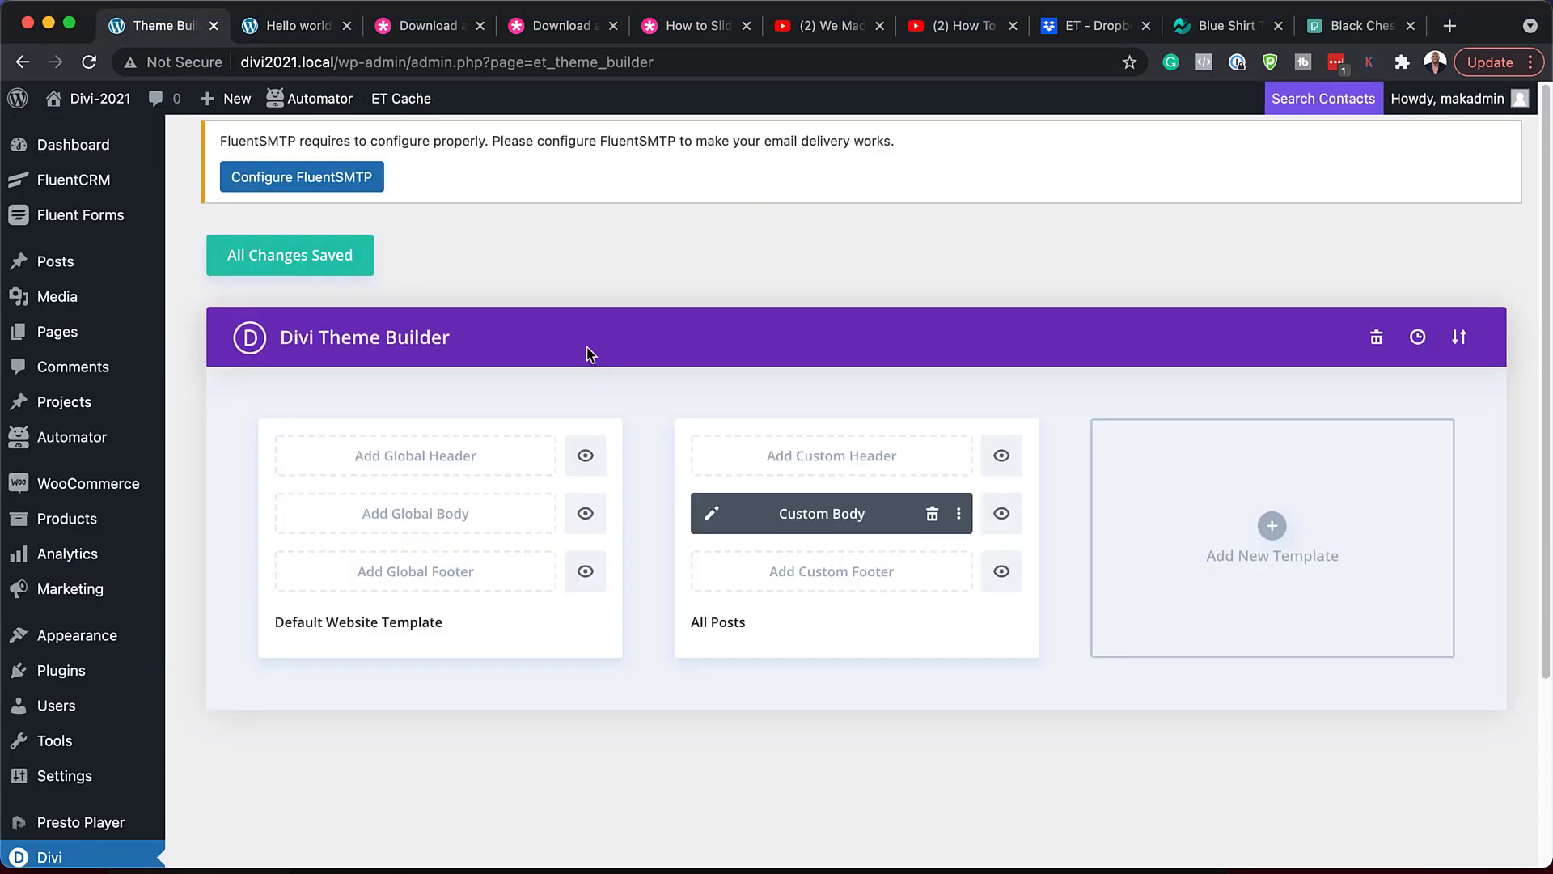
pyautogui.click(715, 516)
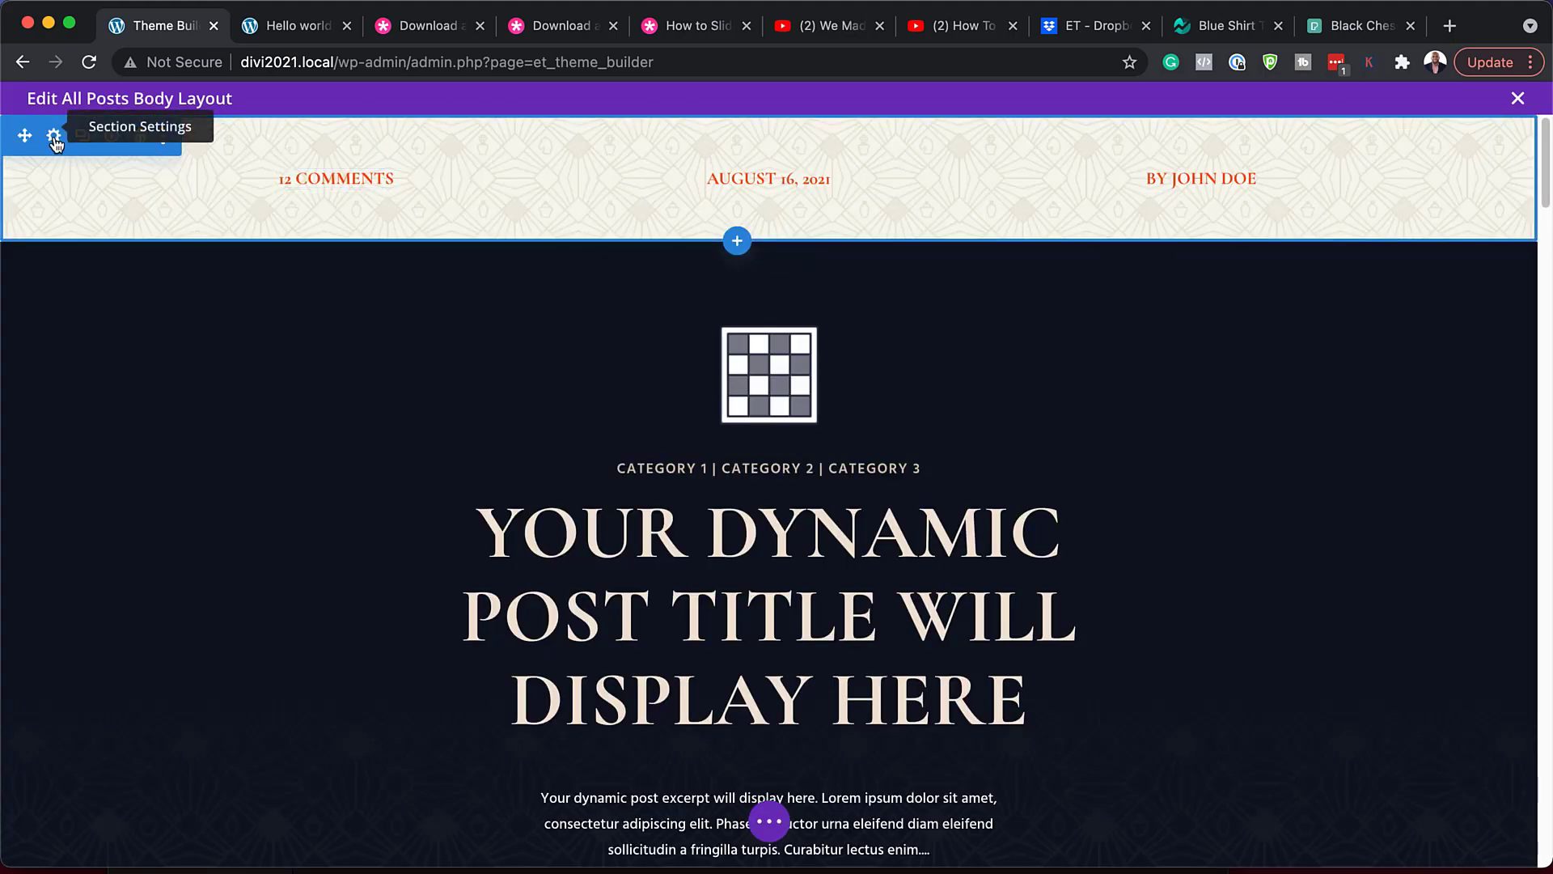
pyautogui.click(55, 138)
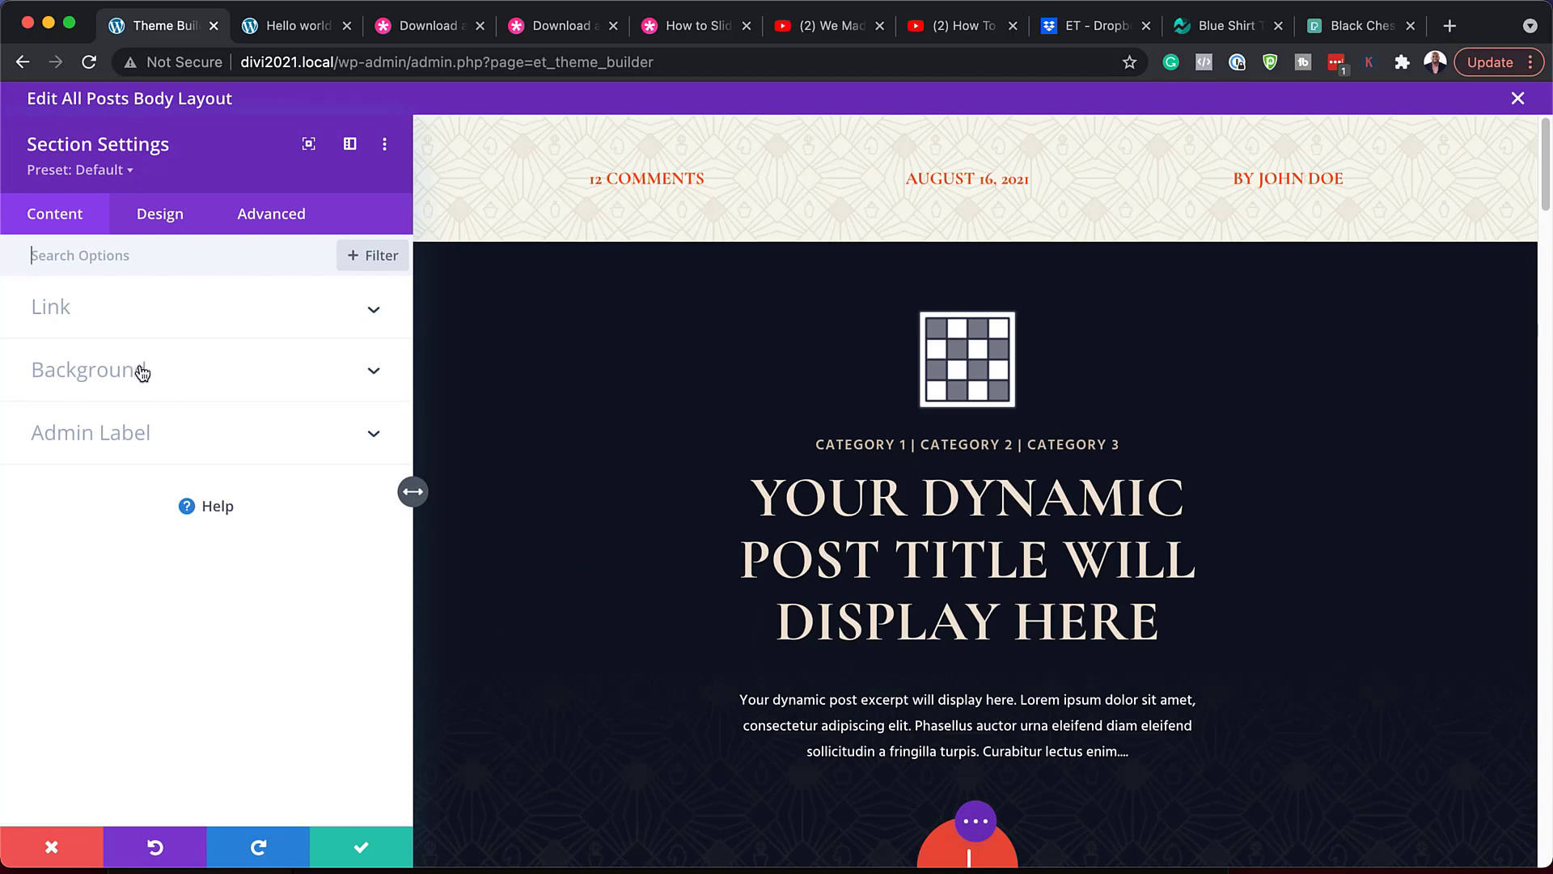
# - Try #de2b34, #0a3a4e, #7e111a and teal as background colours for the comment count, date and author section
pyautogui.click(139, 369)
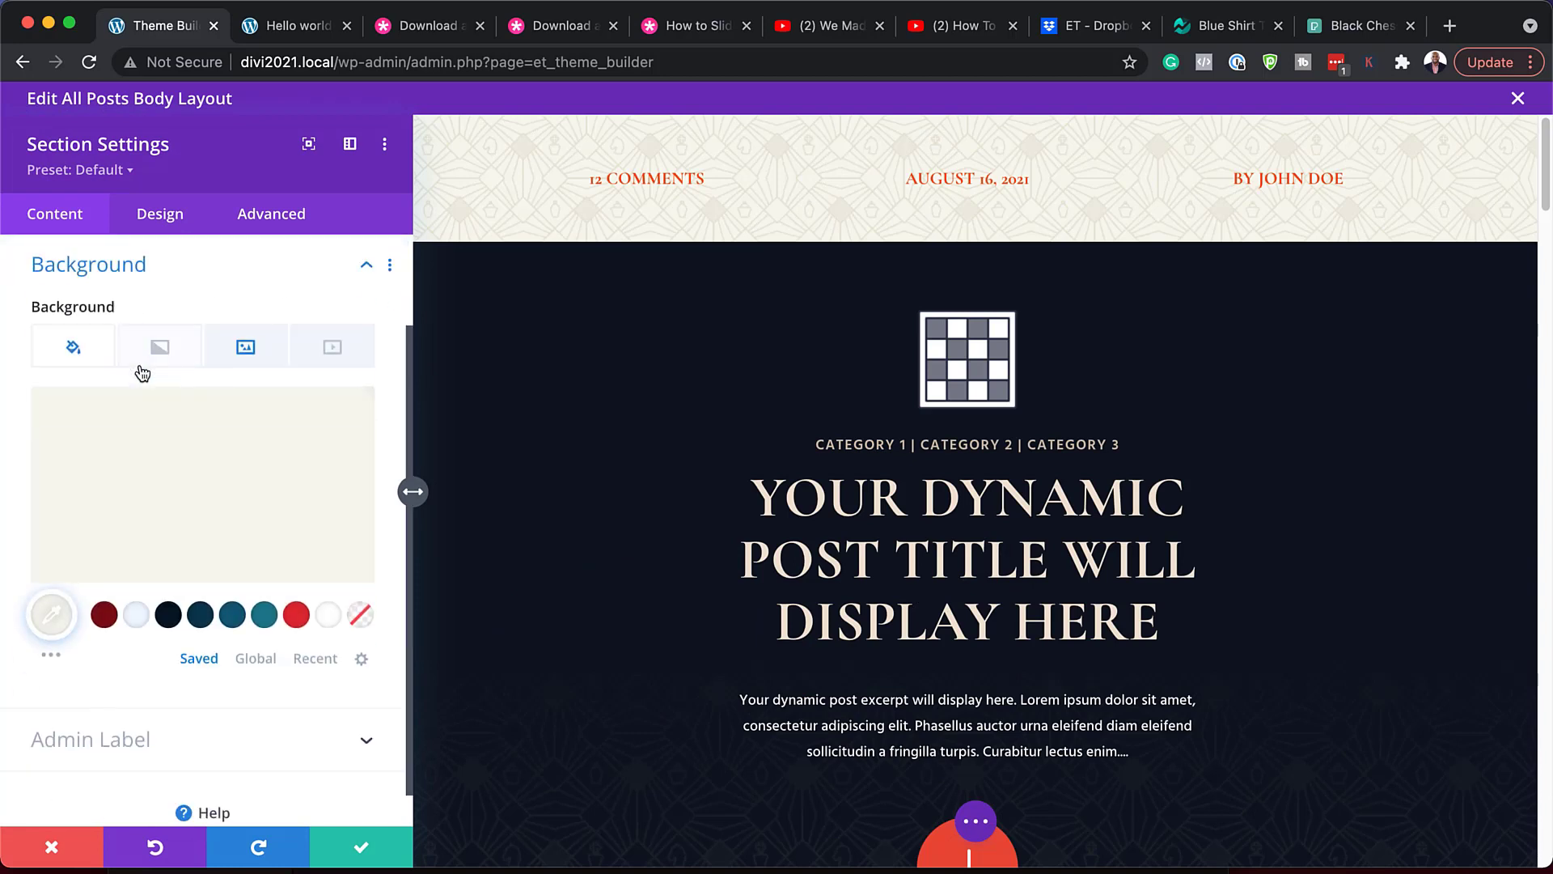
pyautogui.click(297, 615)
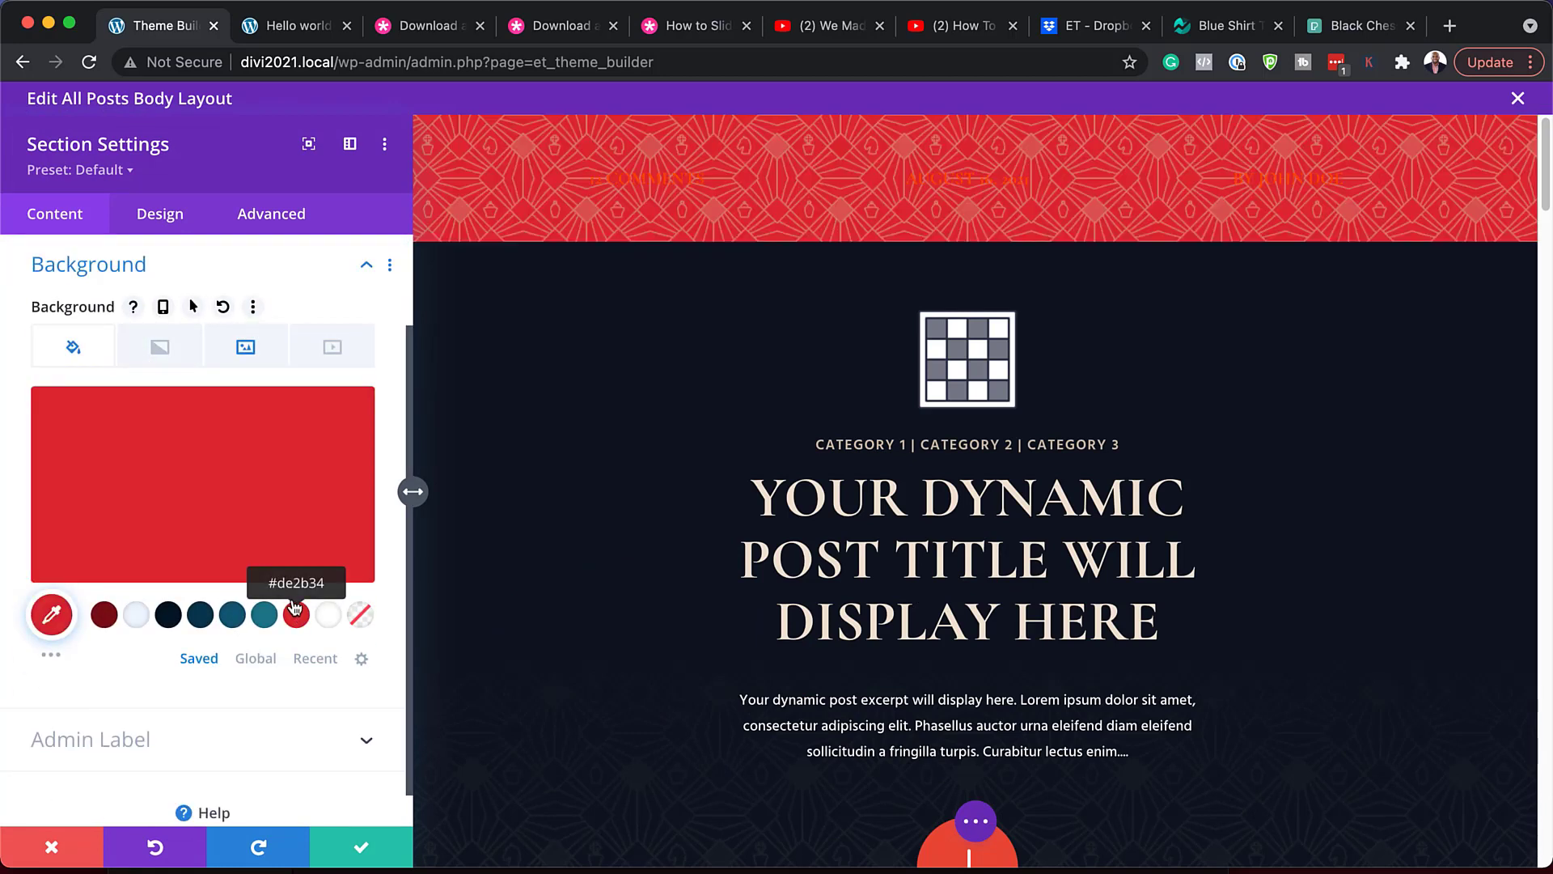
pyautogui.click(203, 621)
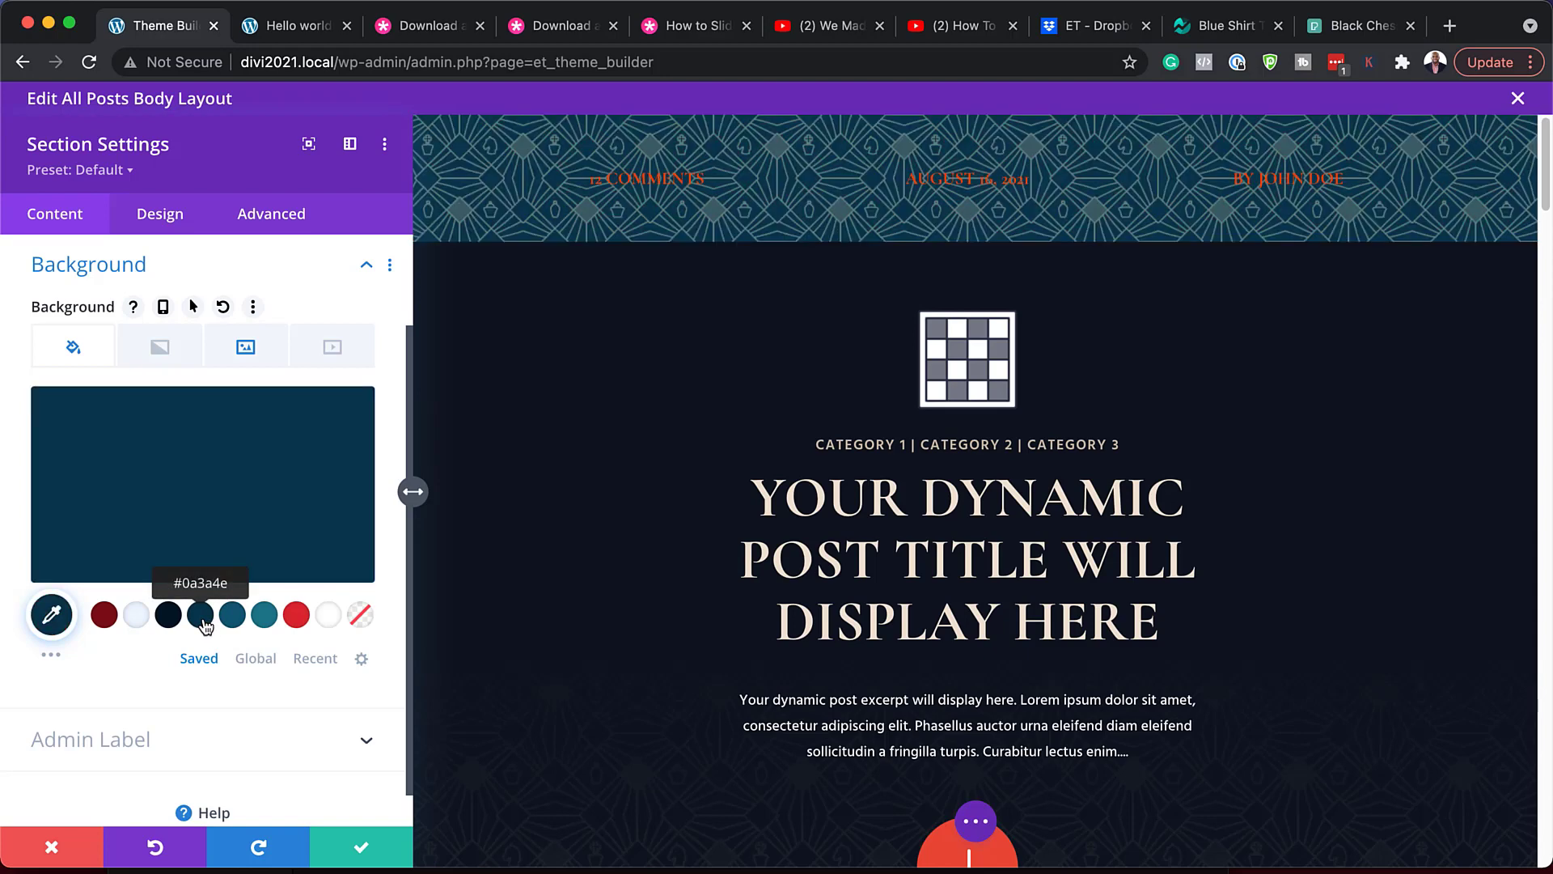
pyautogui.click(104, 615)
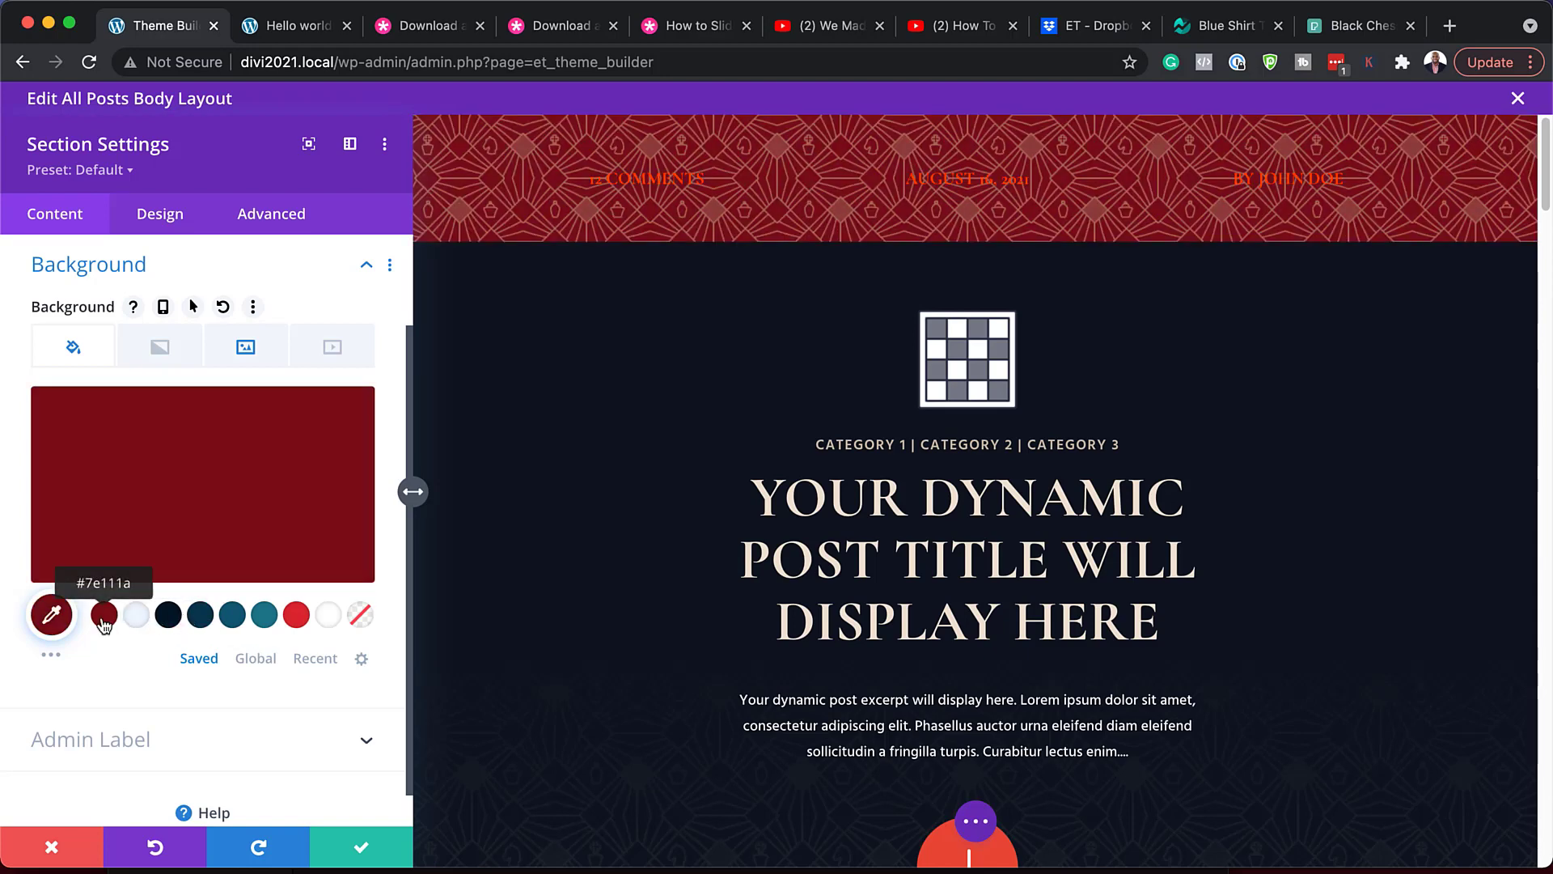
pyautogui.click(265, 615)
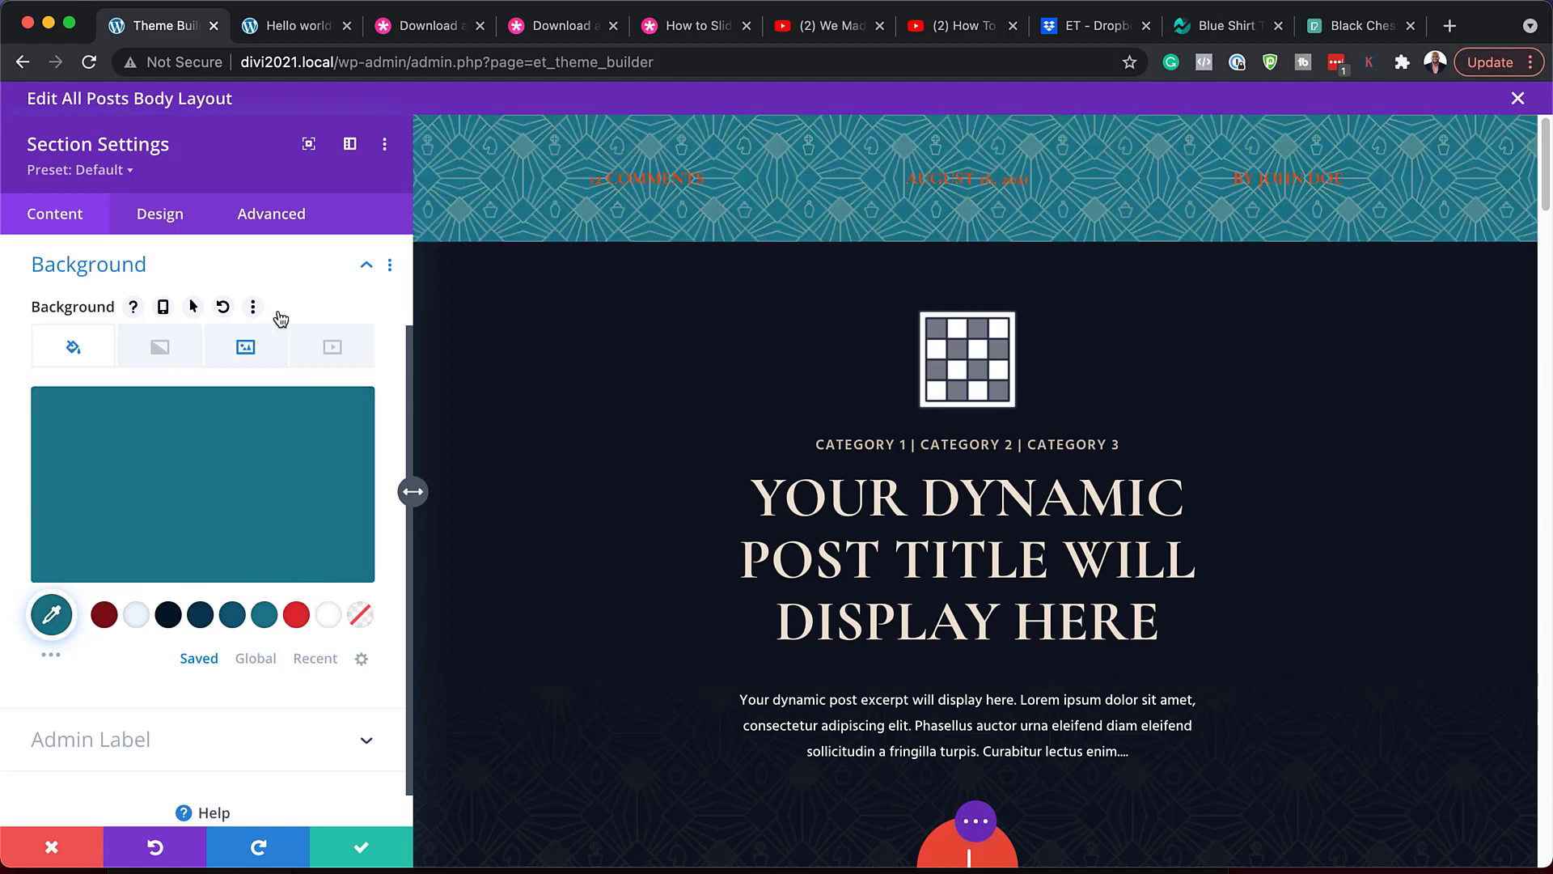
# - Try removing the patterned background image from the comment count, date and author section, and discard the section changes
pyautogui.click(247, 345)
pyautogui.moveTo(228, 478)
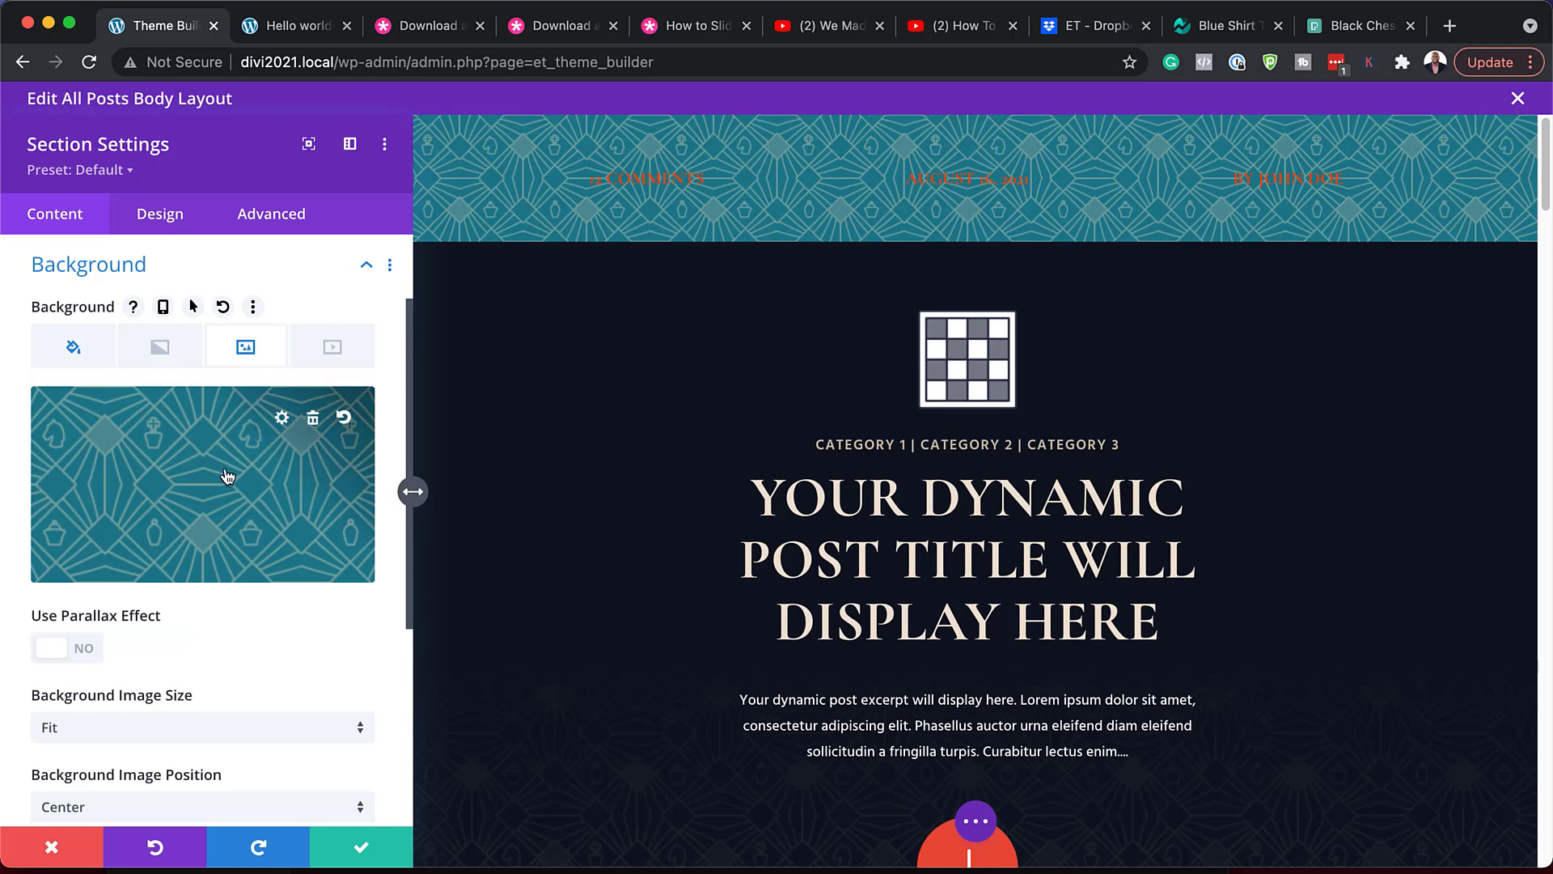
pyautogui.click(314, 418)
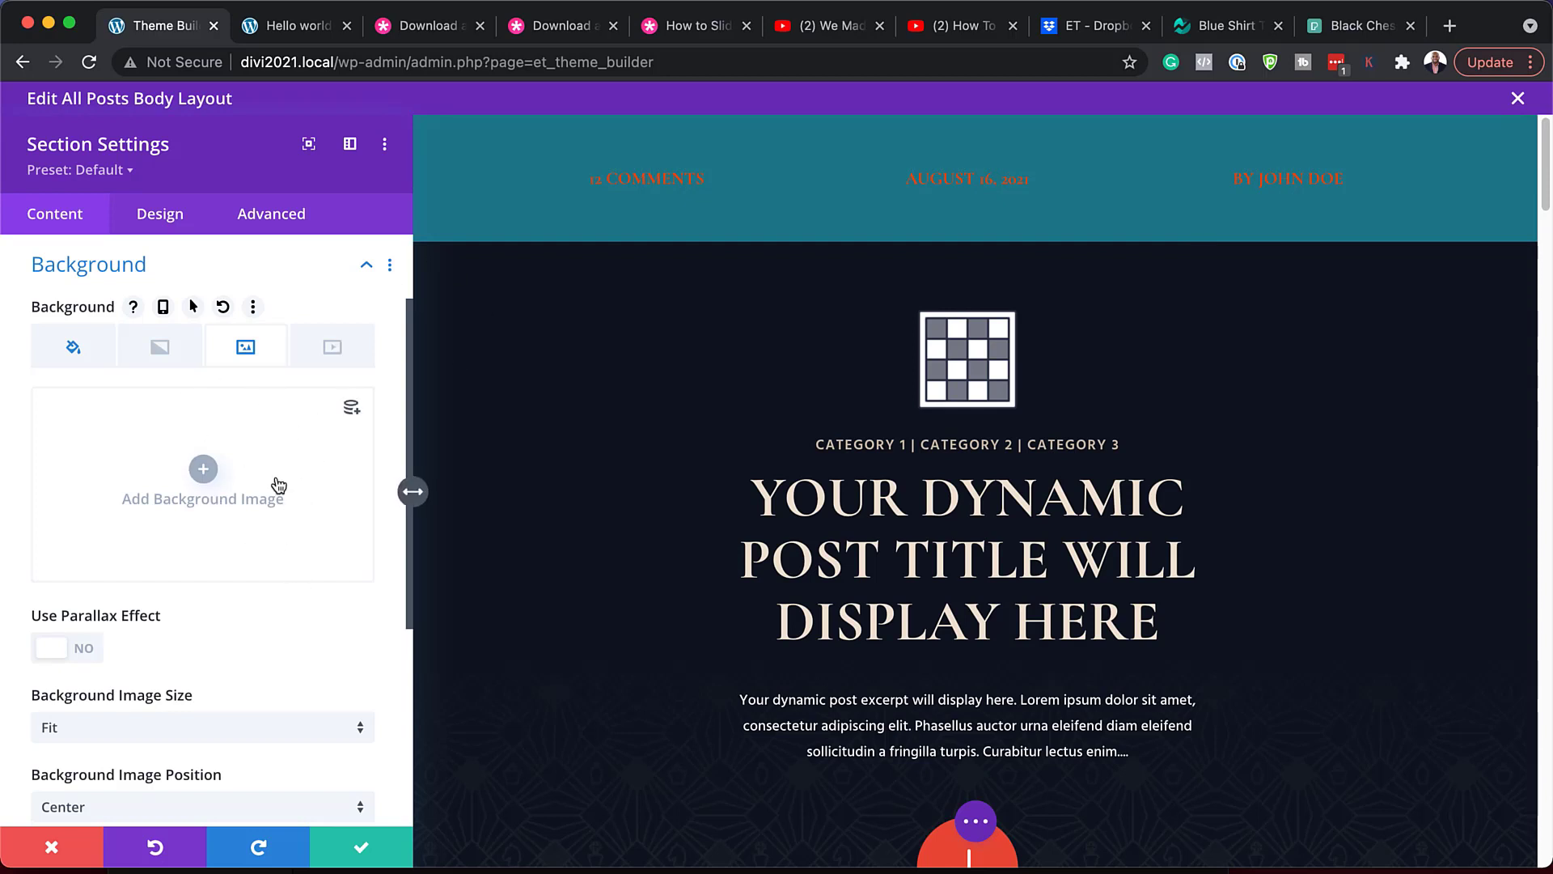
pyautogui.click(52, 846)
# - Try #0a3a4e as the link text colour of the comment count text module
pyautogui.moveTo(359, 179)
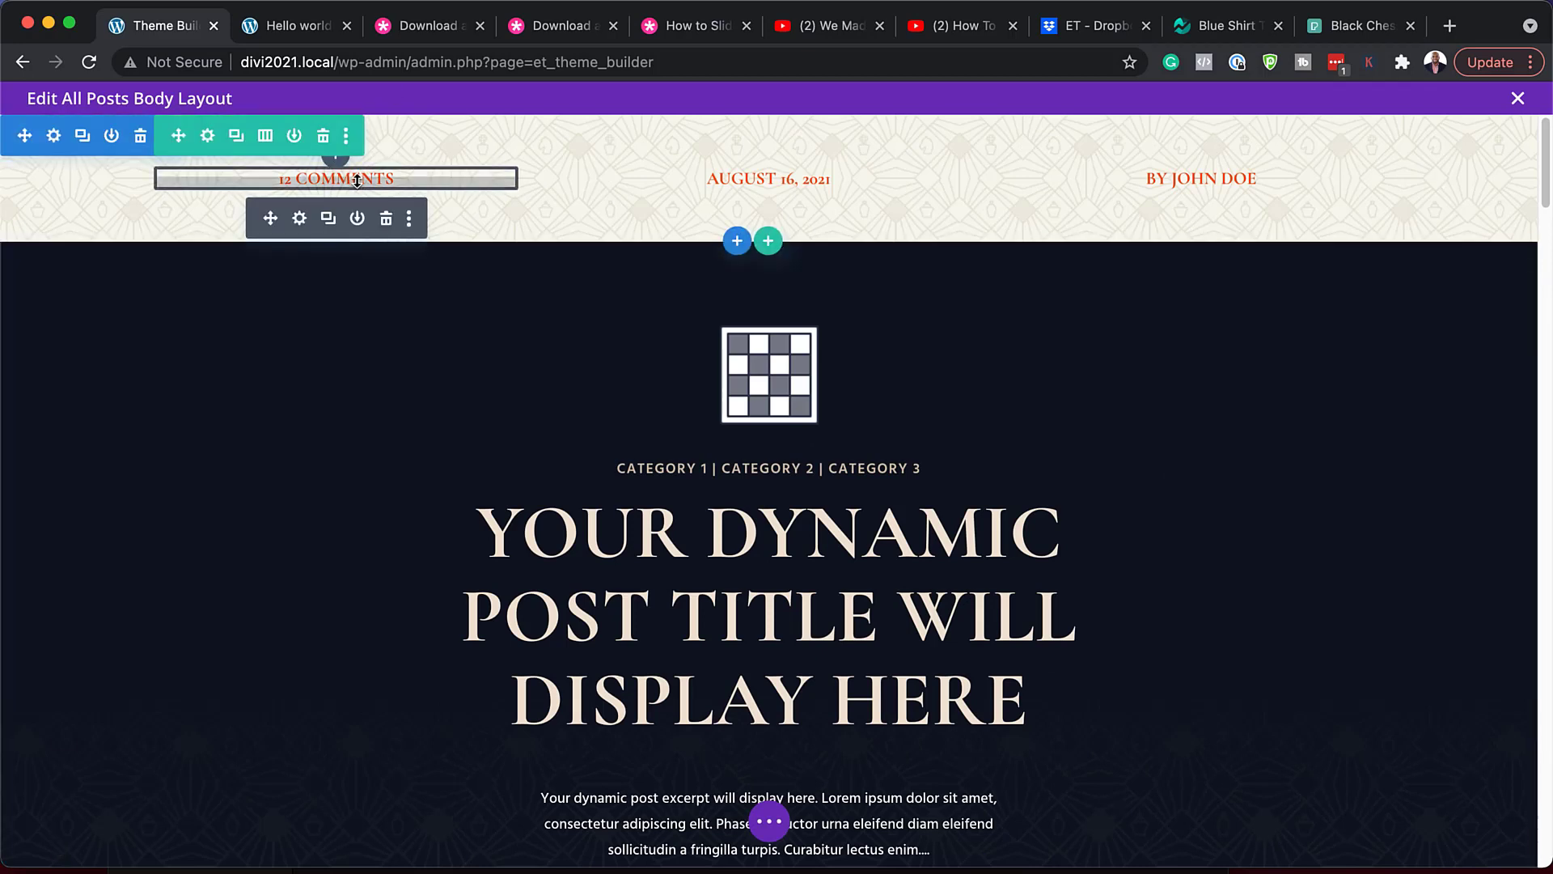
pyautogui.click(300, 220)
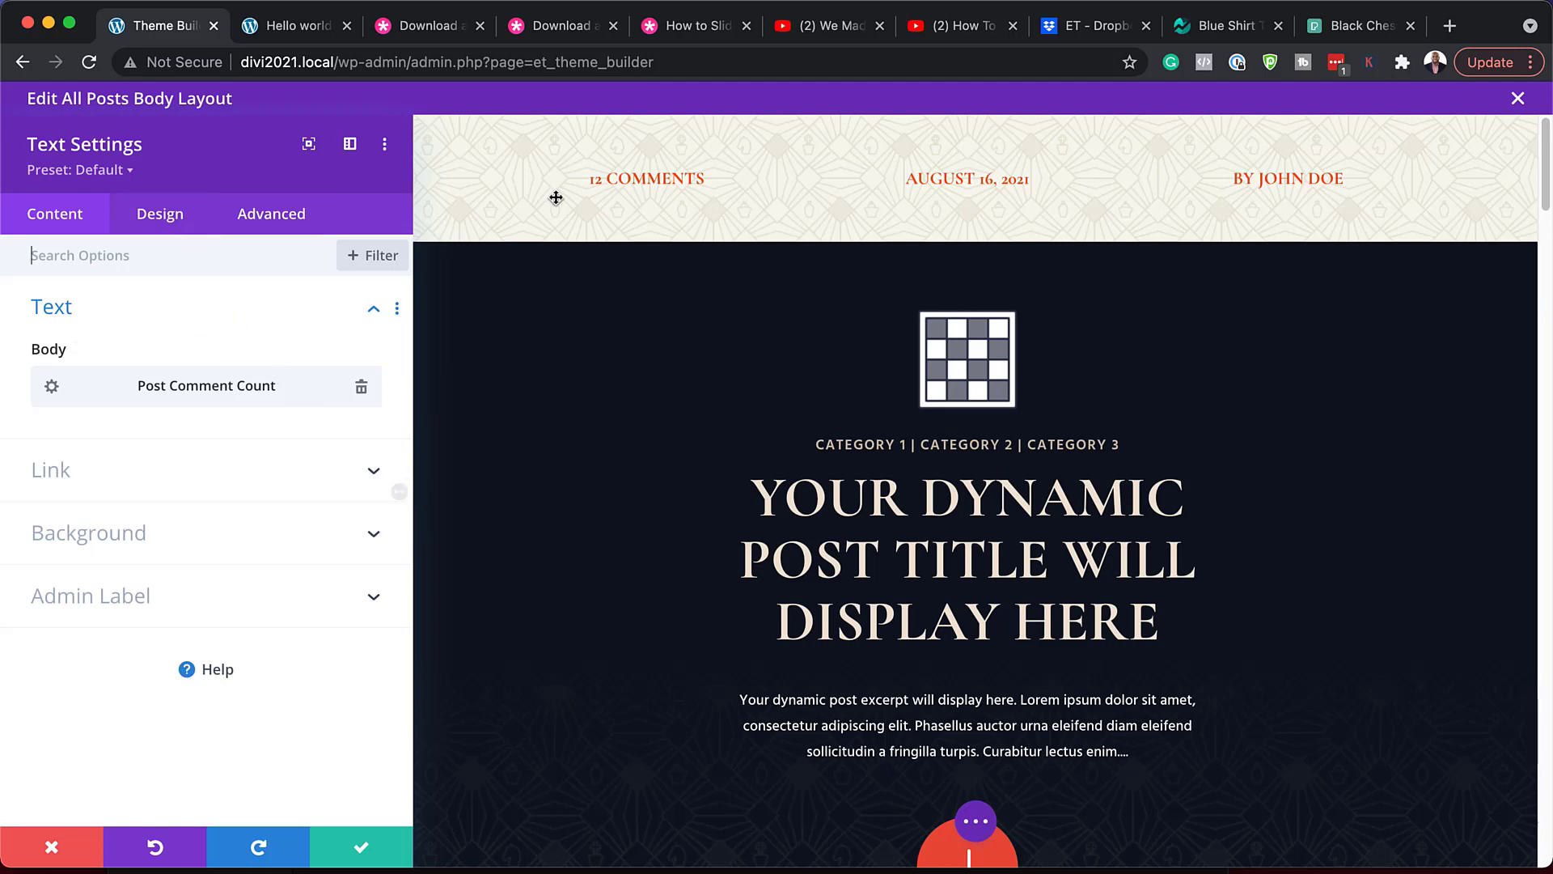
pyautogui.click(590, 168)
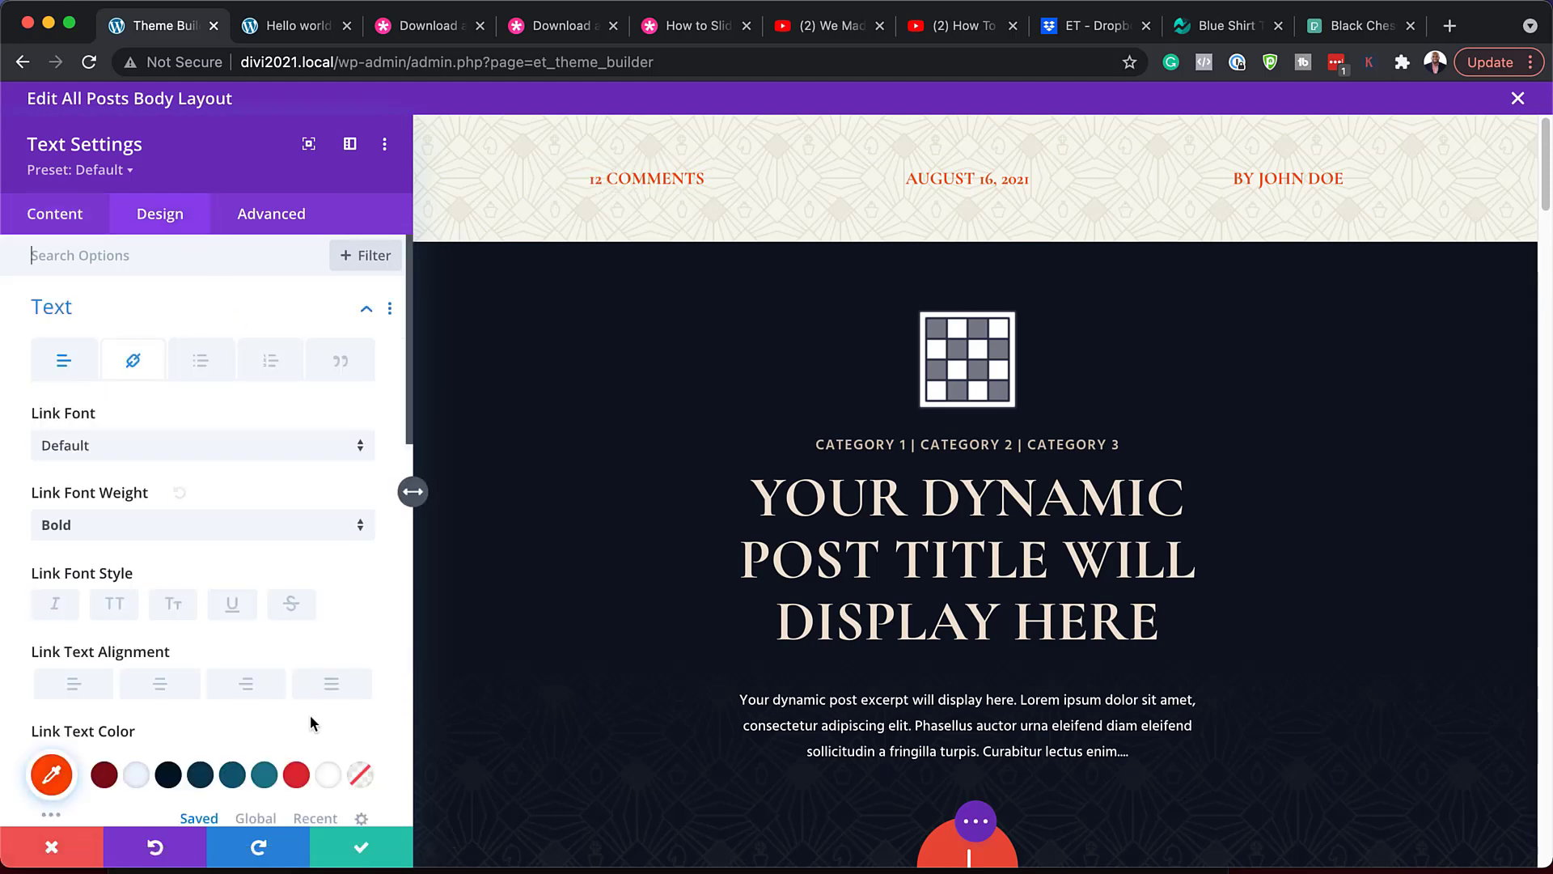
pyautogui.scroll(-3, 307, 716)
pyautogui.click(201, 668)
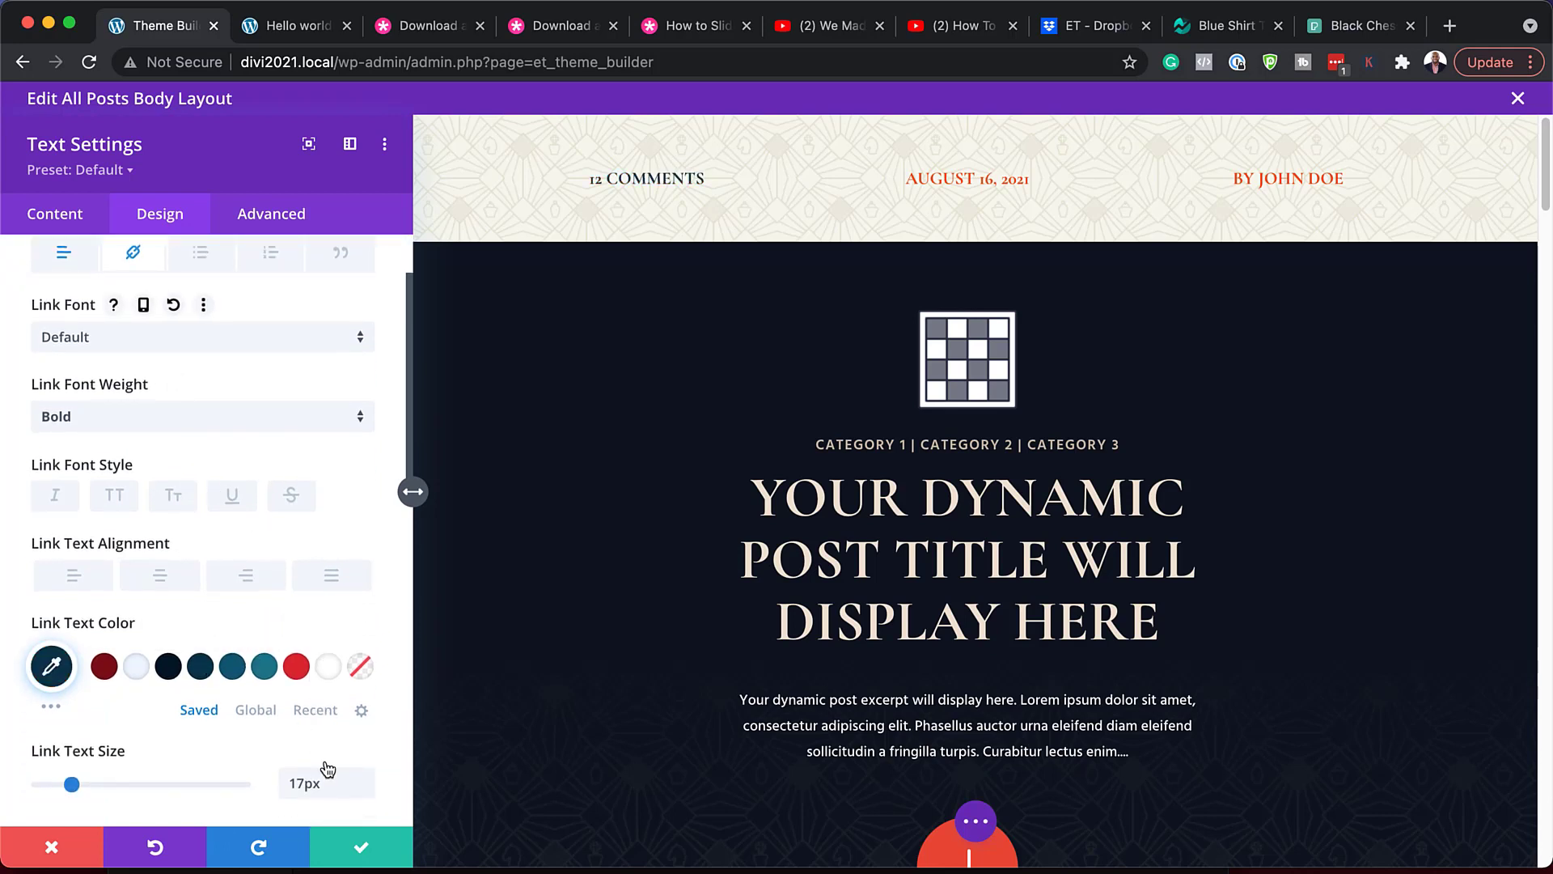
# - Try link text sizes up to 20px on the comment count, return it to 17px, and discard the text module changes
pyautogui.scroll(-2, 328, 760)
pyautogui.click(367, 716)
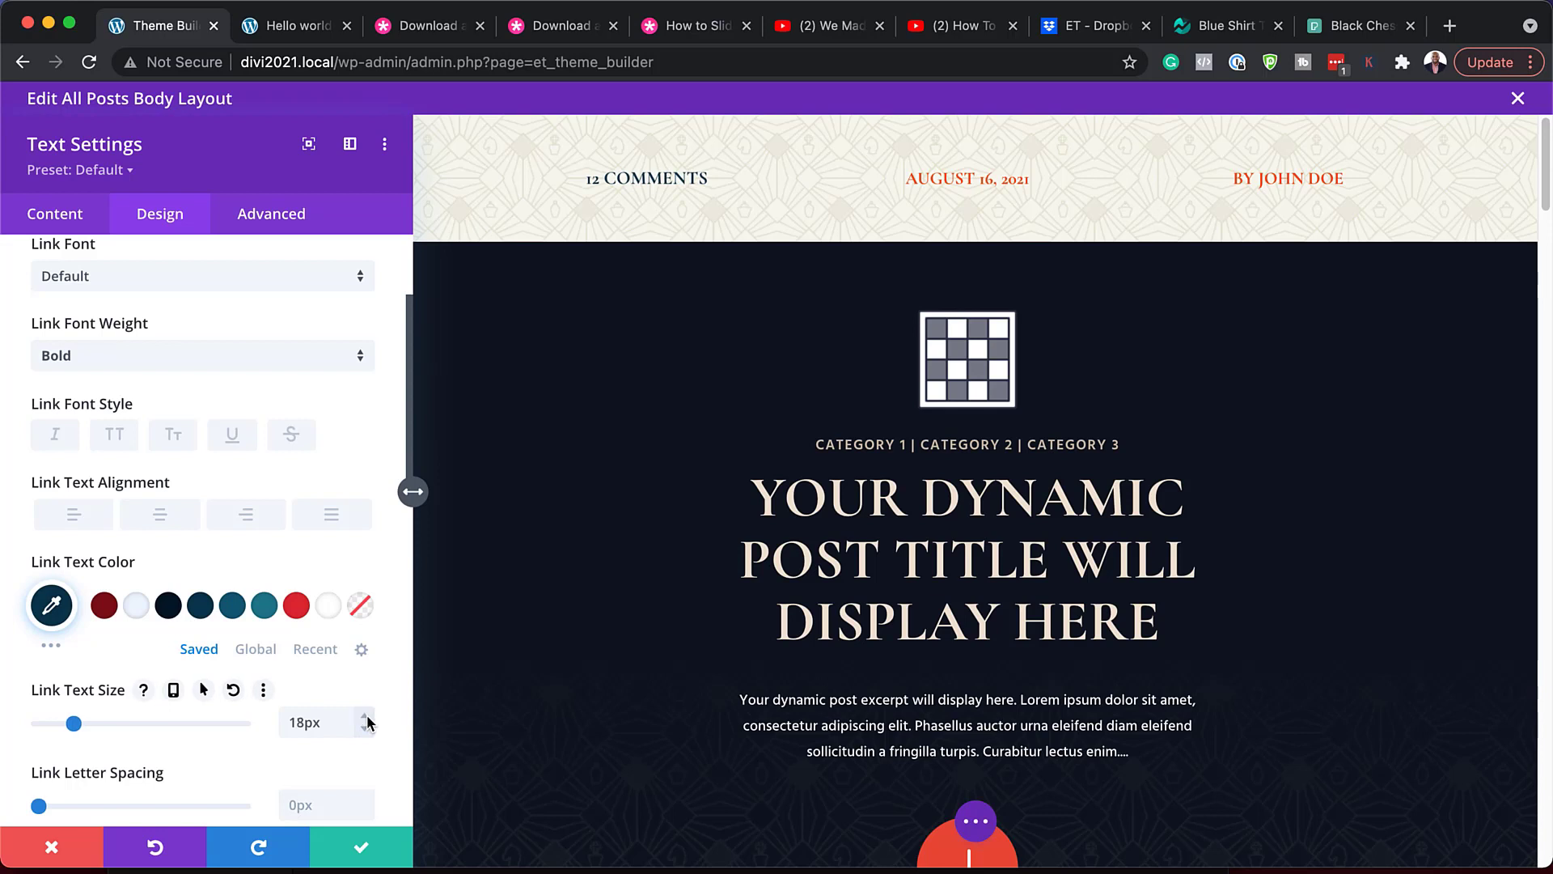
pyautogui.click(366, 715)
pyautogui.click(366, 716)
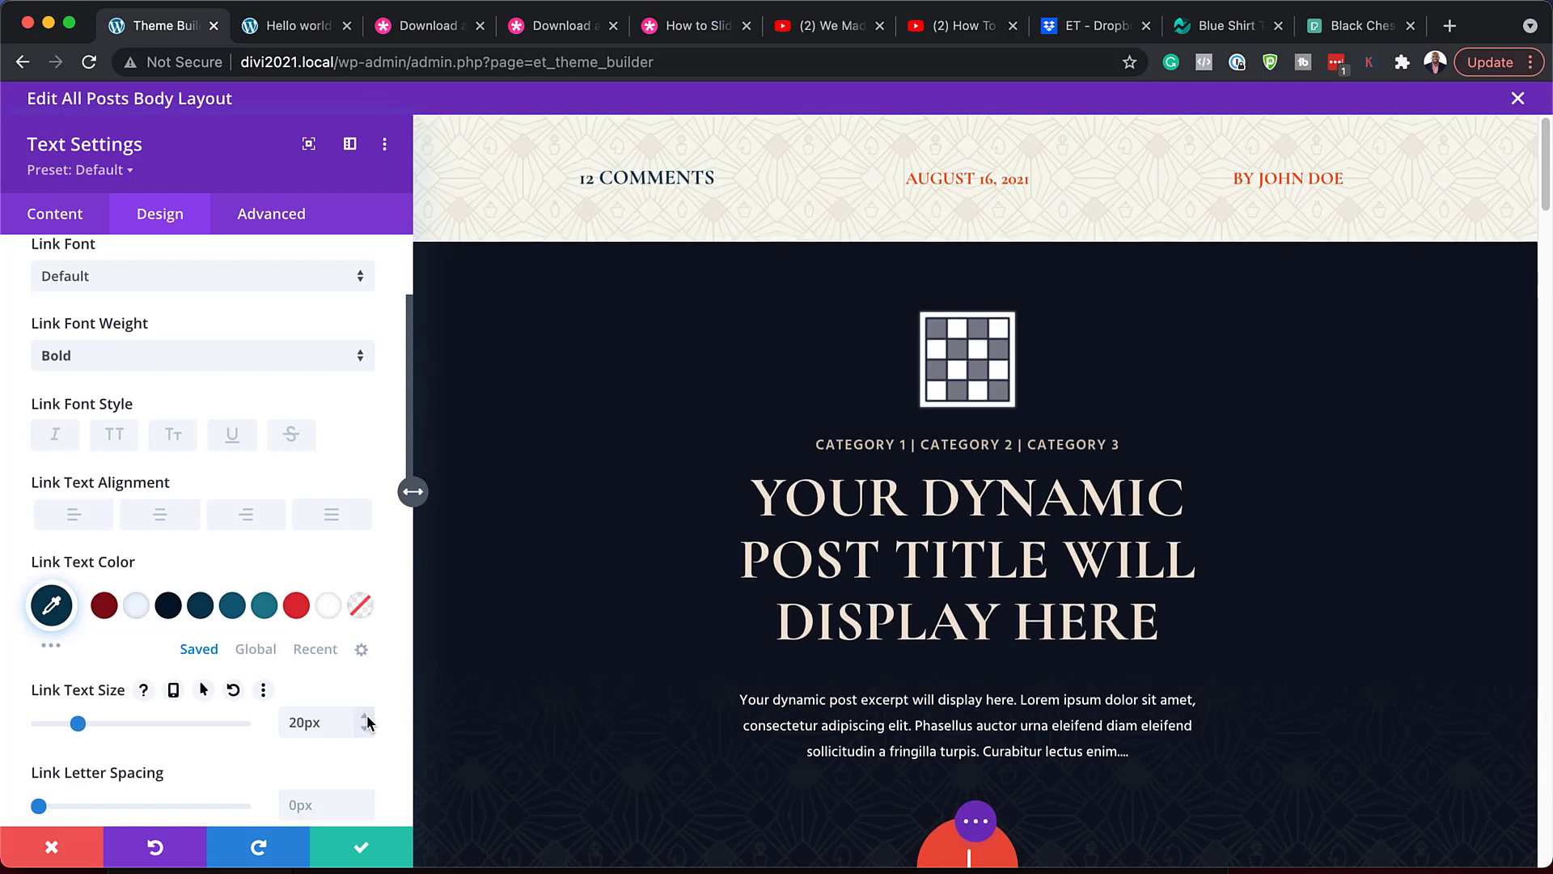
pyautogui.click(367, 732)
pyautogui.click(367, 733)
pyautogui.click(366, 733)
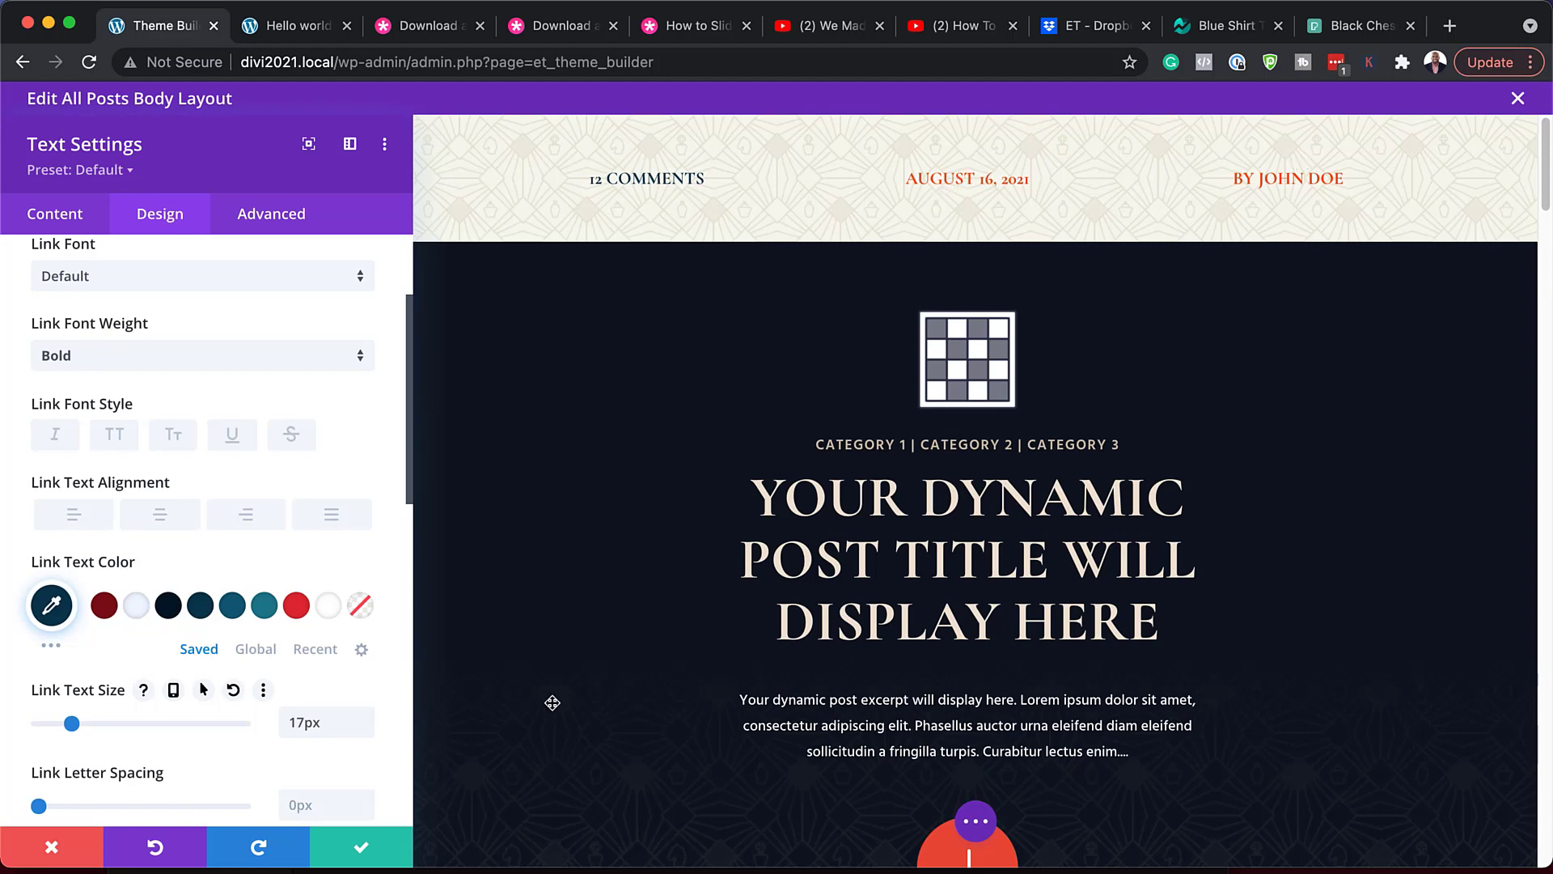
pyautogui.click(52, 846)
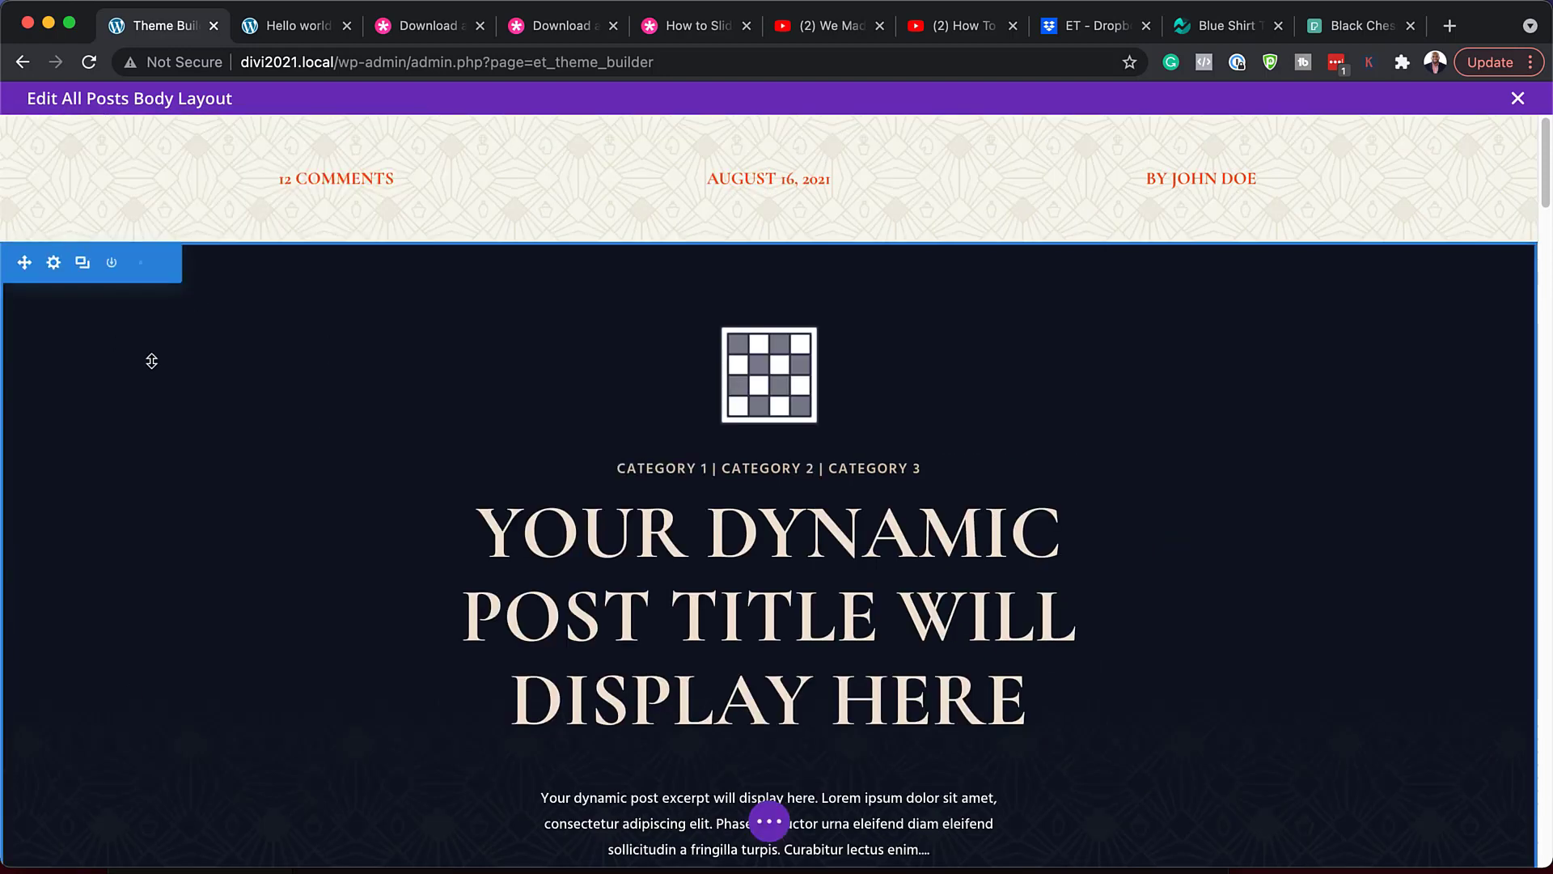
# - Try #7e111a as the post title section's solid background colour and first gradient colour, and check it down to the featured image
pyautogui.click(54, 264)
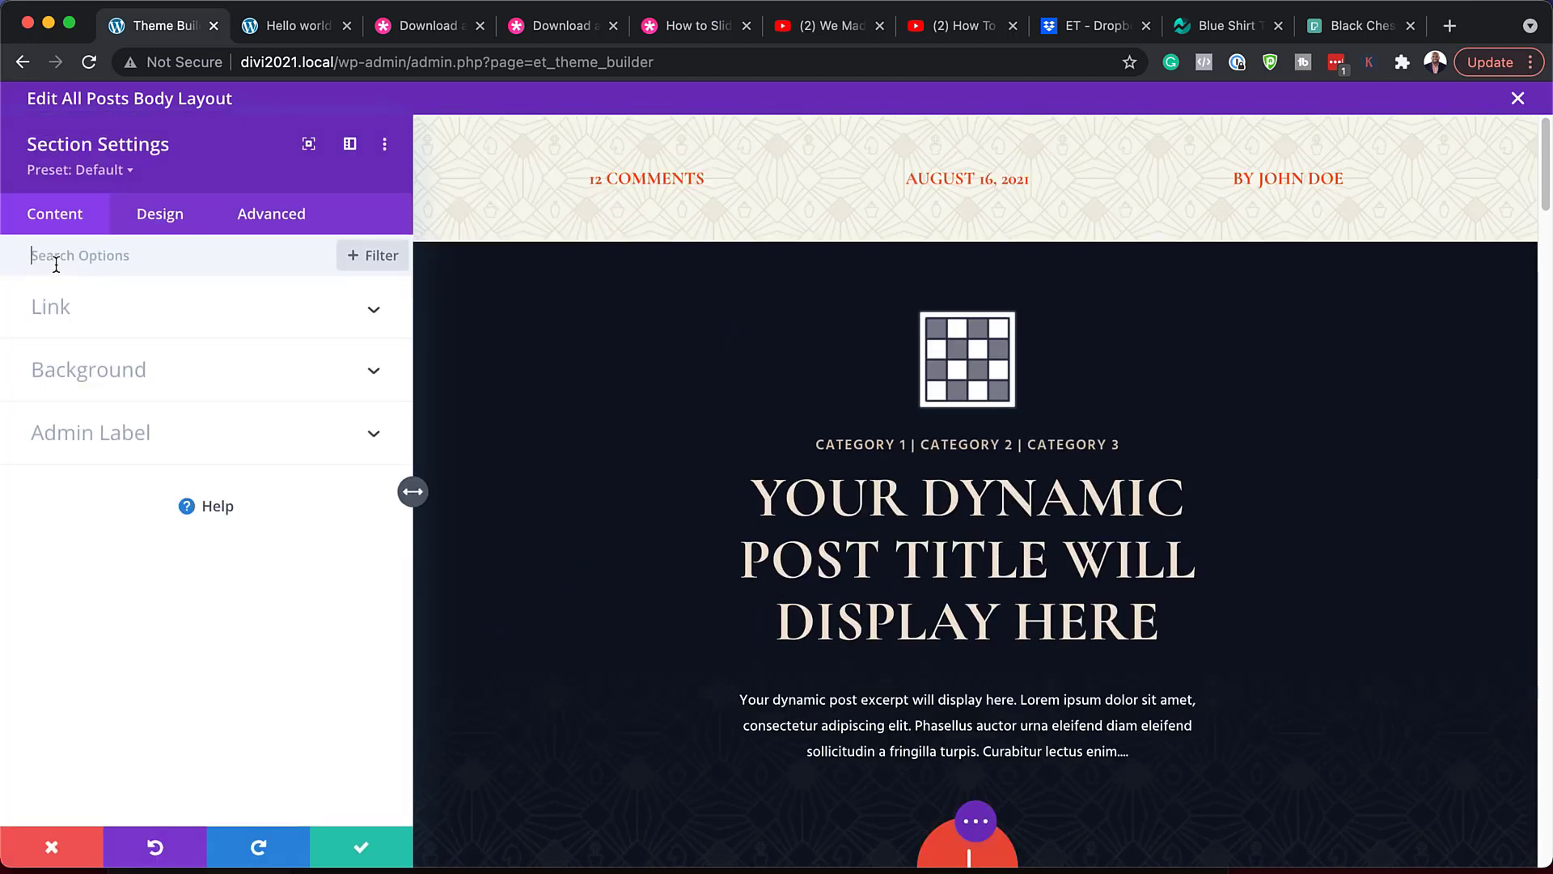
pyautogui.click(147, 371)
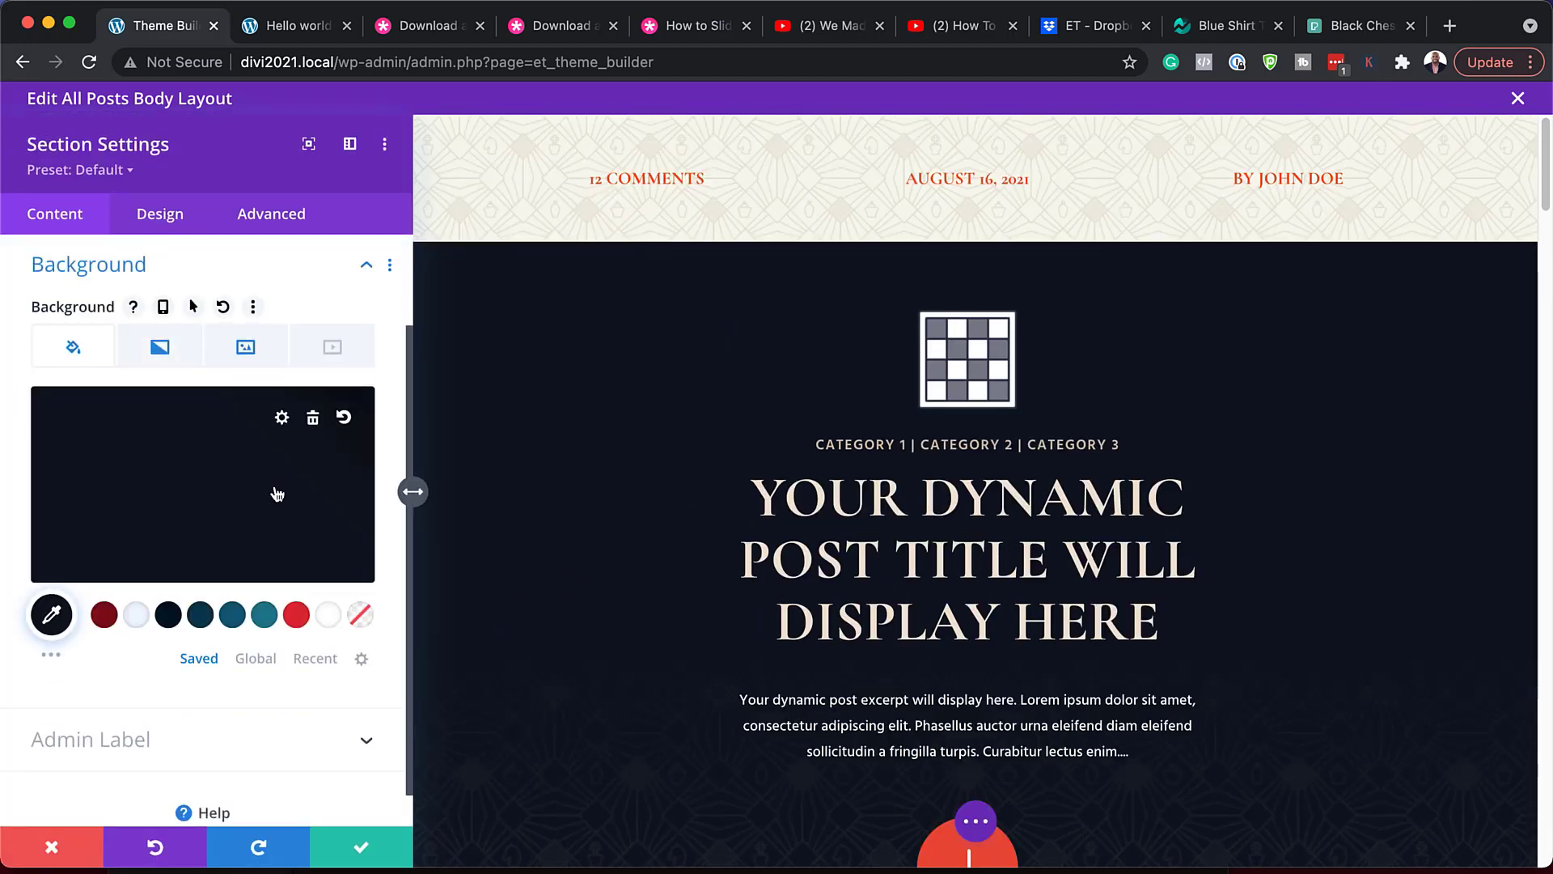
pyautogui.click(106, 616)
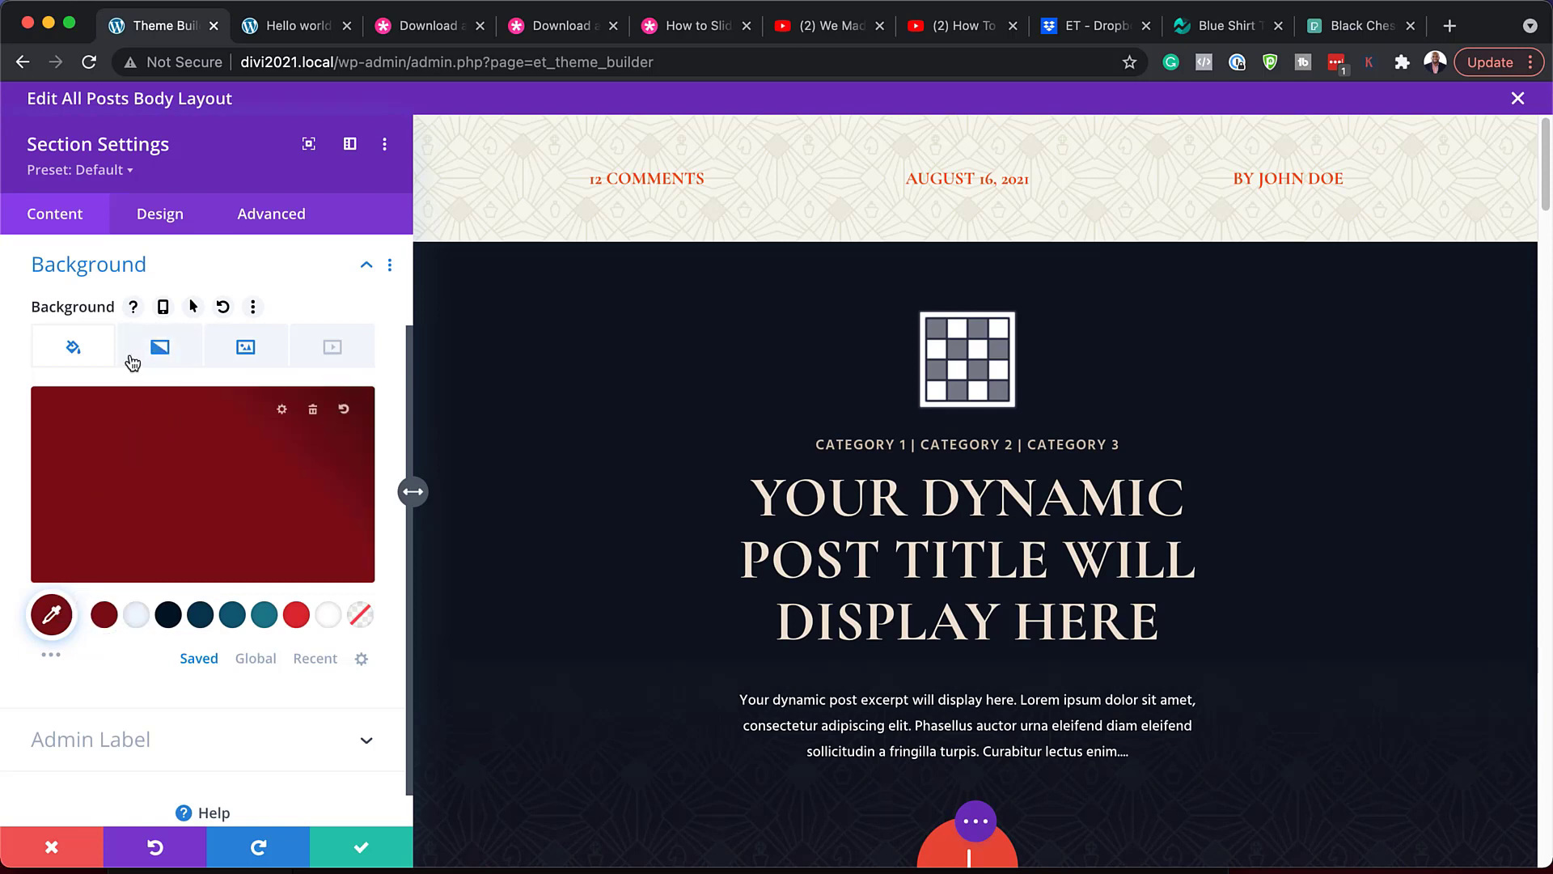
pyautogui.click(180, 356)
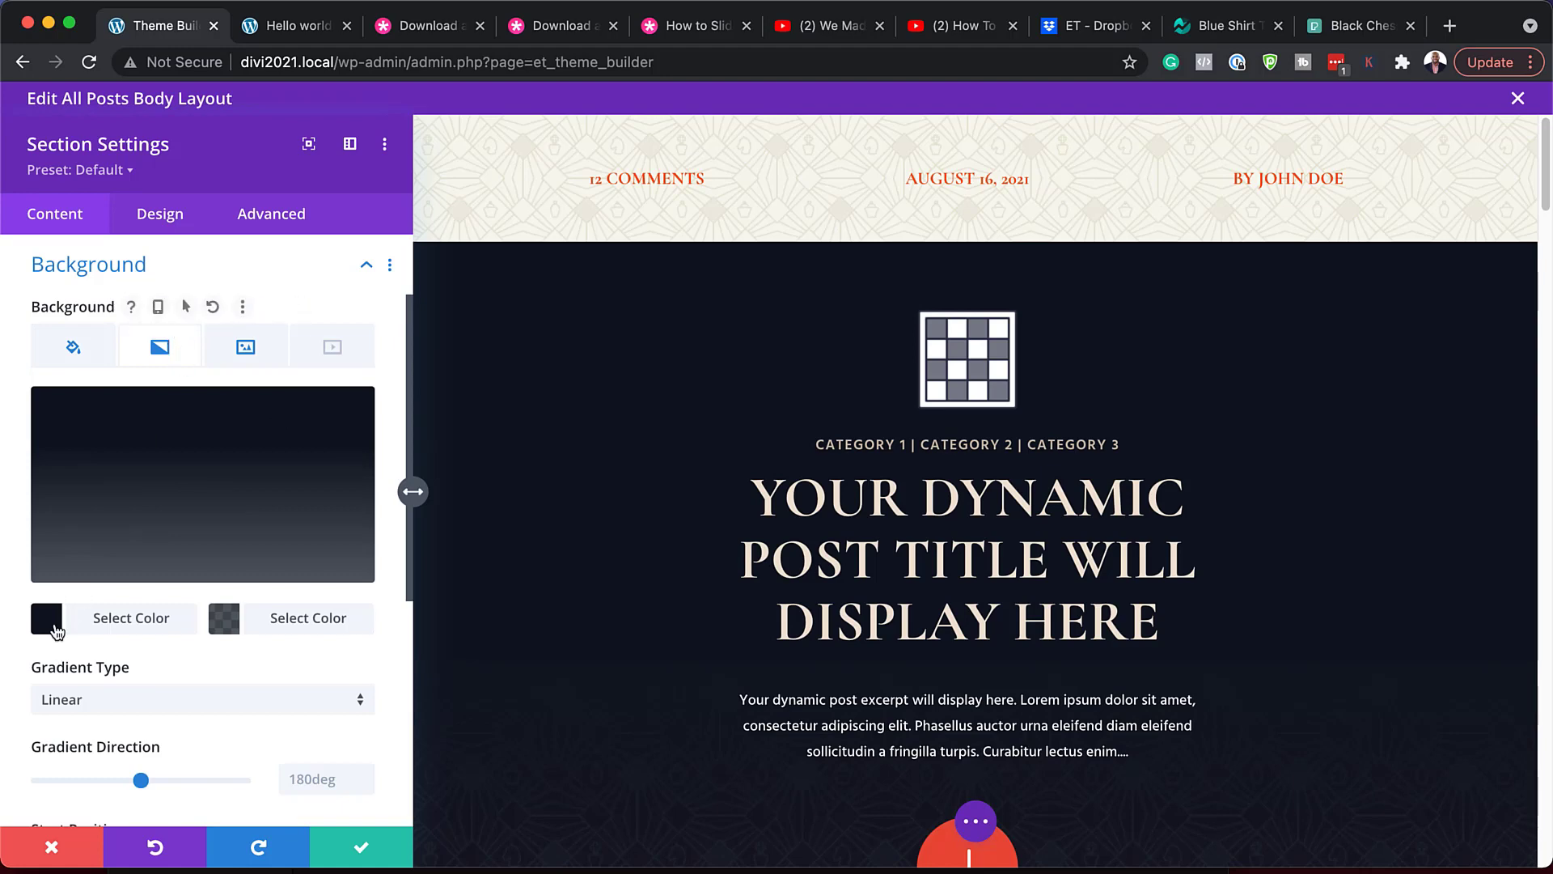
pyautogui.click(46, 619)
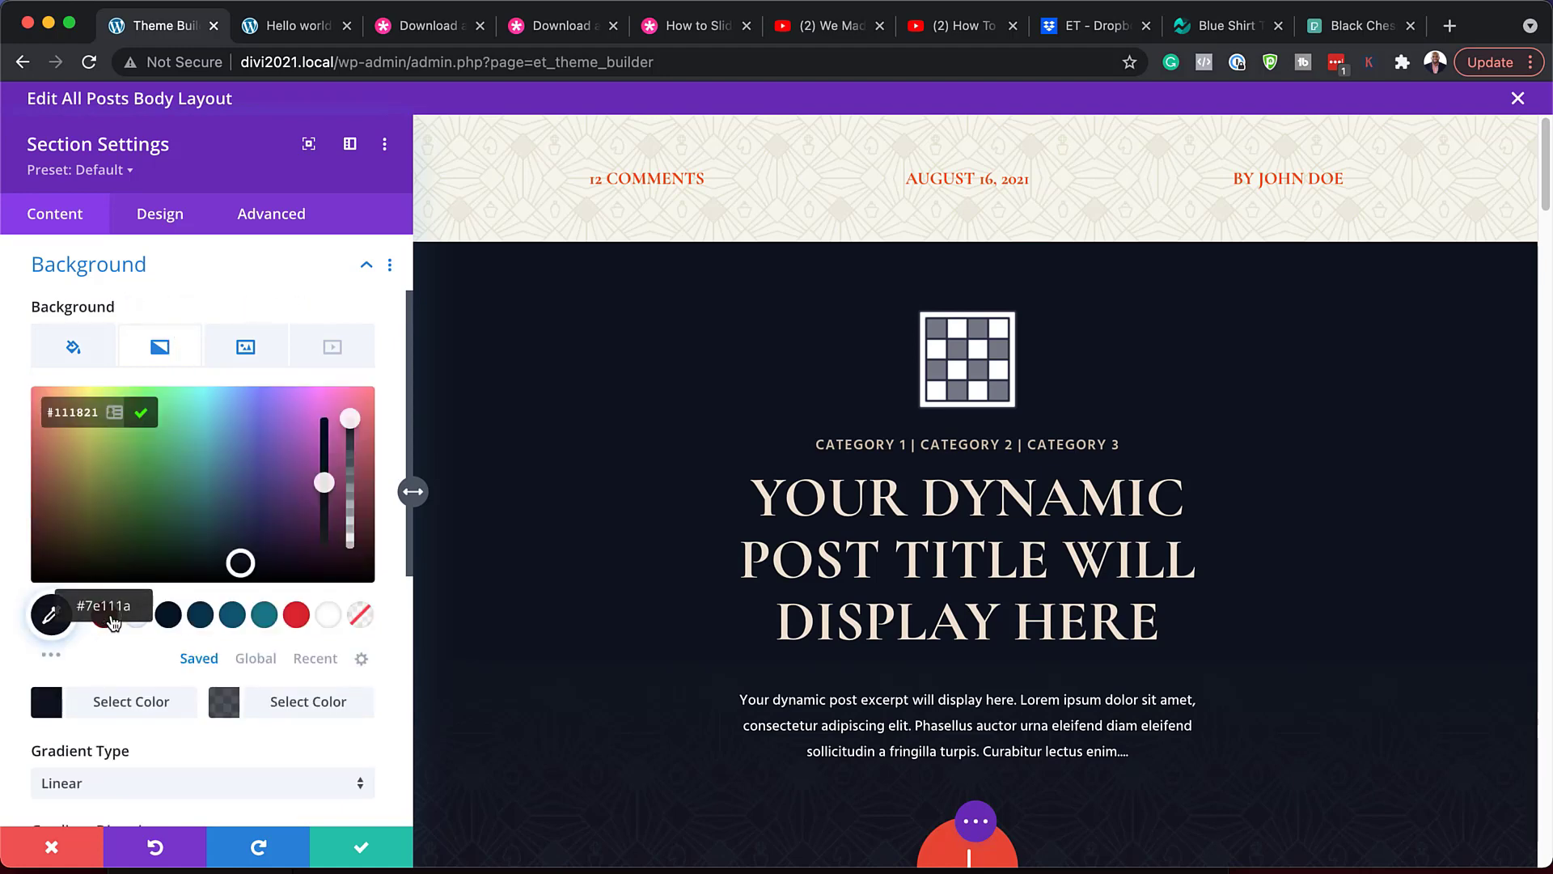
pyautogui.click(113, 622)
pyautogui.scroll(-5, 496, 649)
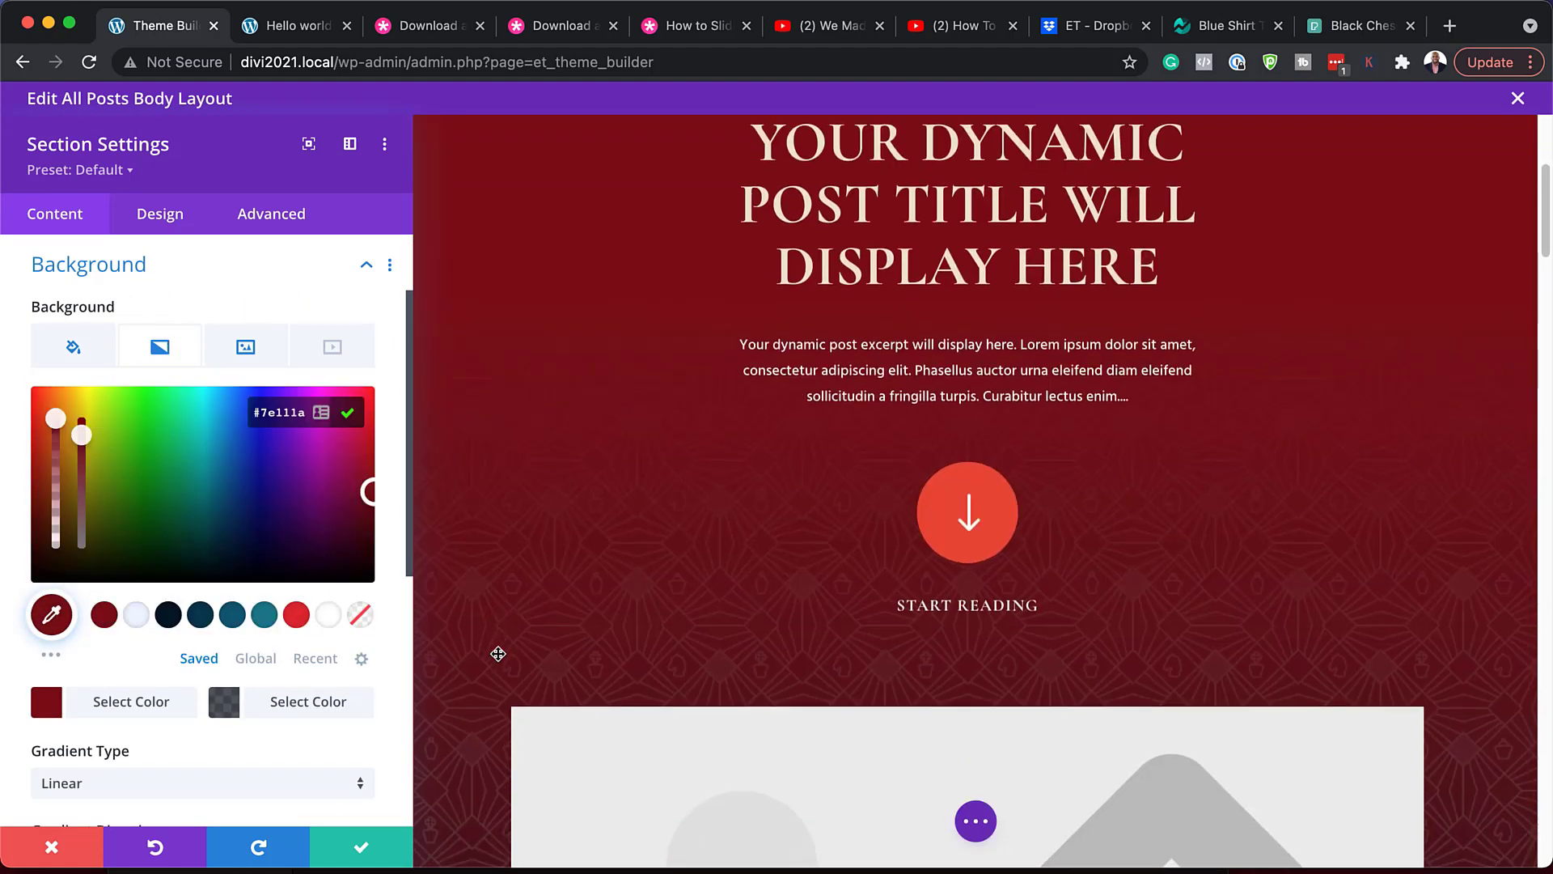
pyautogui.scroll(-8, 498, 654)
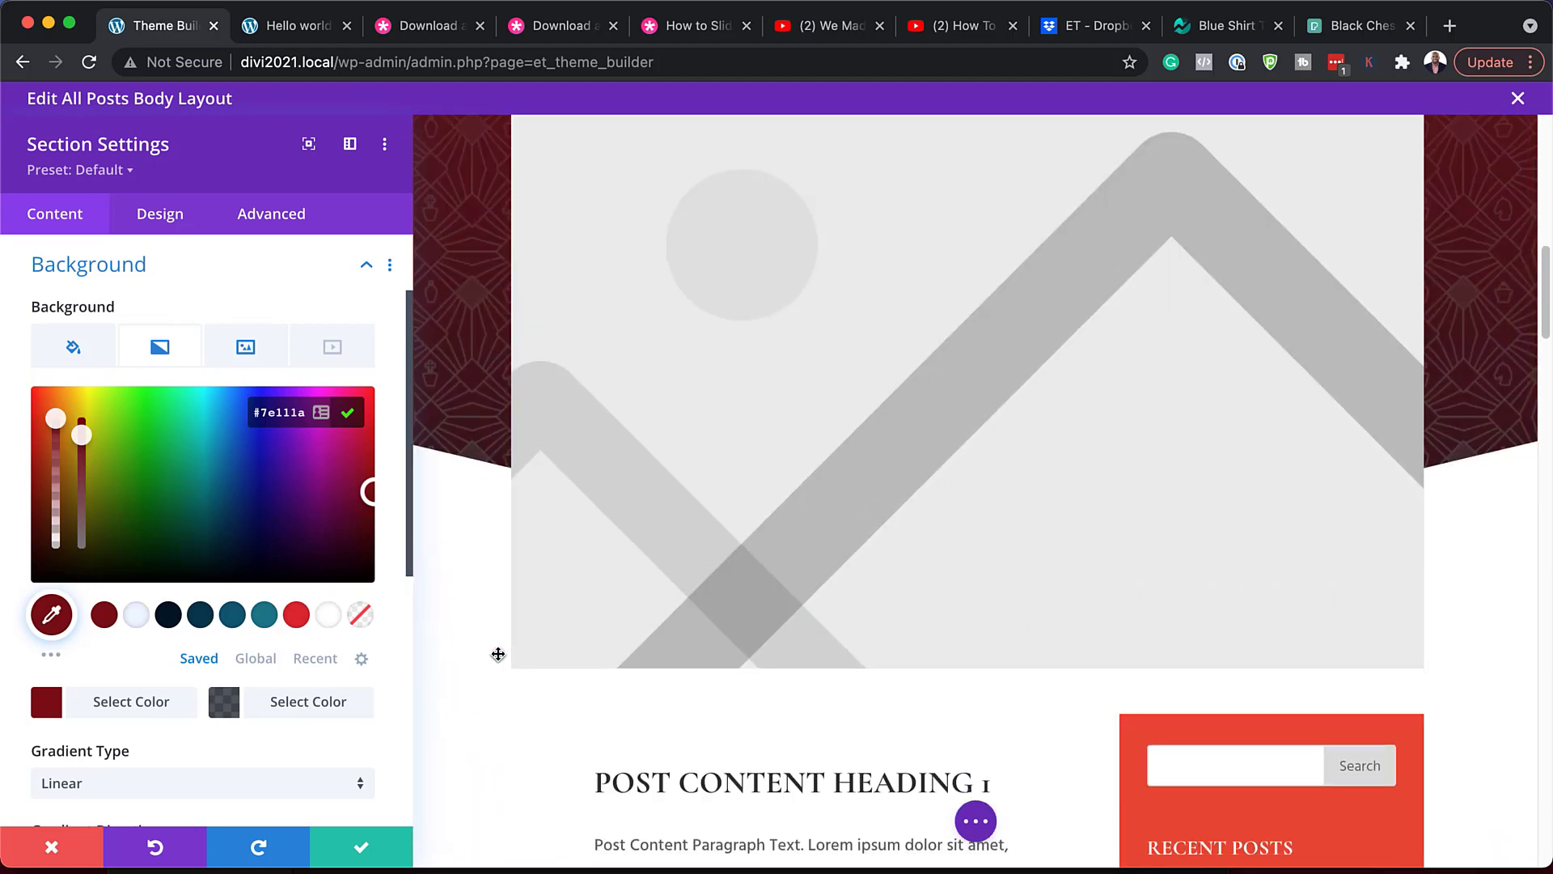
pyautogui.scroll(3, 498, 654)
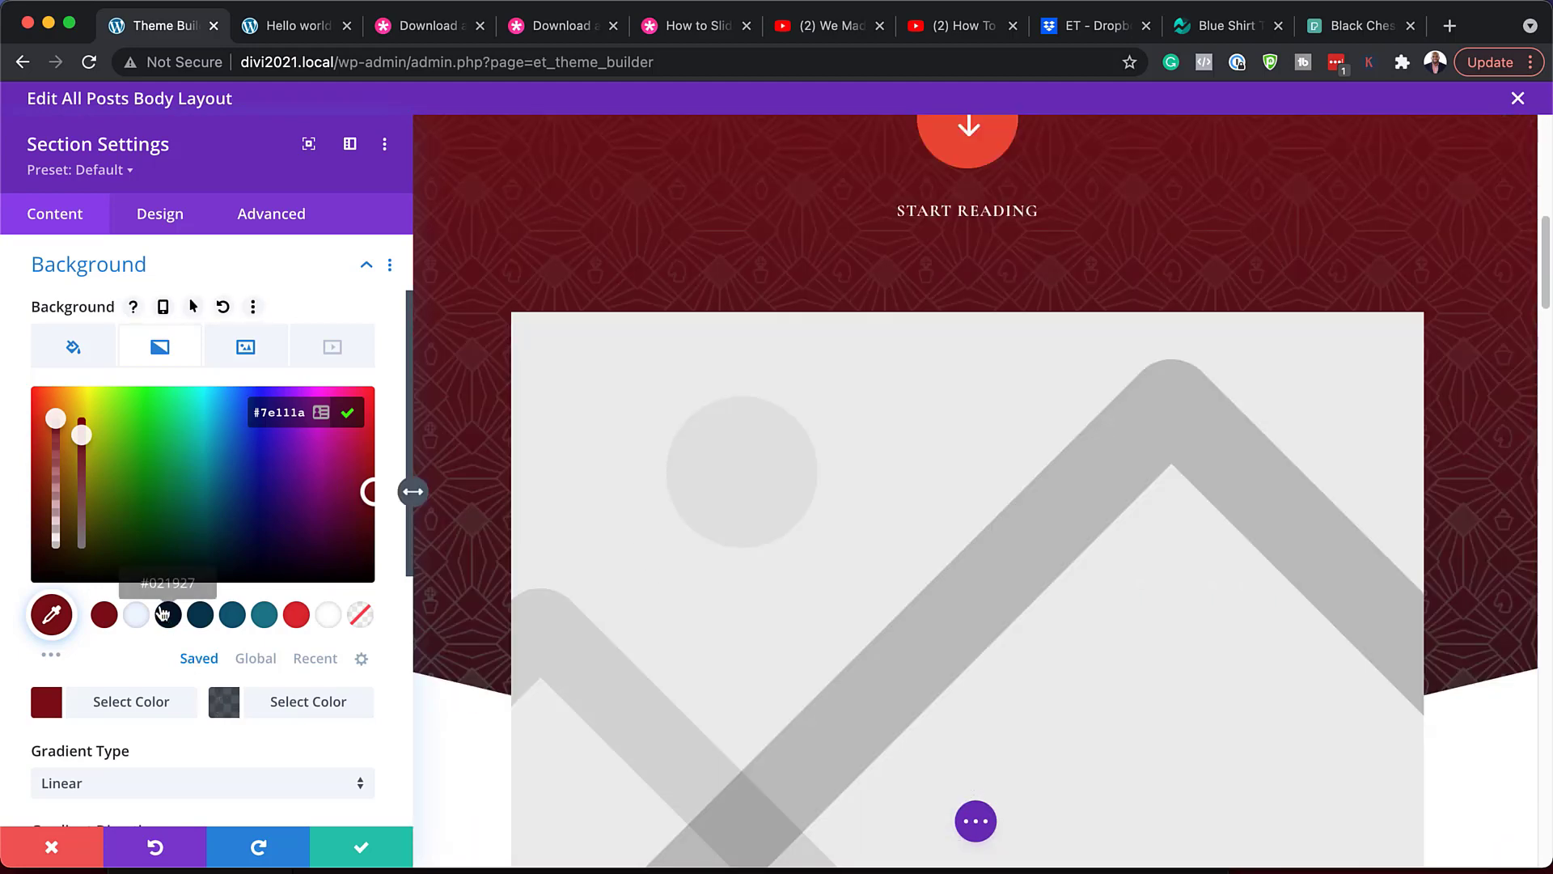
# - Try #0a3a4e and #de2b34 as the post title section's first gradient colour, and discard the section changes
pyautogui.click(200, 615)
pyautogui.scroll(9, 606, 685)
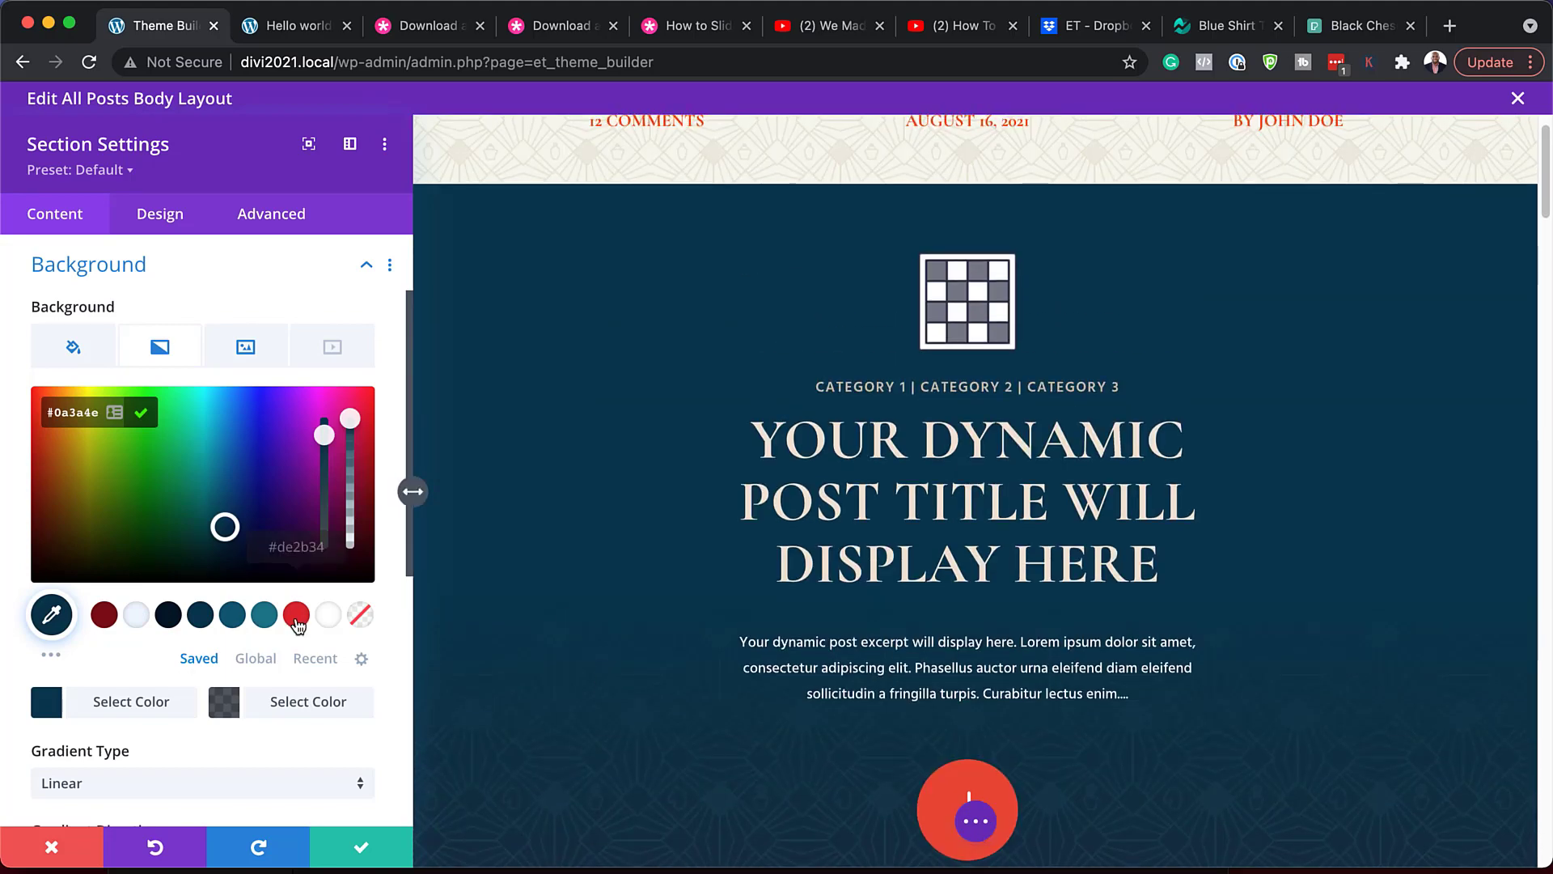
pyautogui.click(296, 614)
pyautogui.scroll(-1, 622, 693)
pyautogui.scroll(-6, 622, 694)
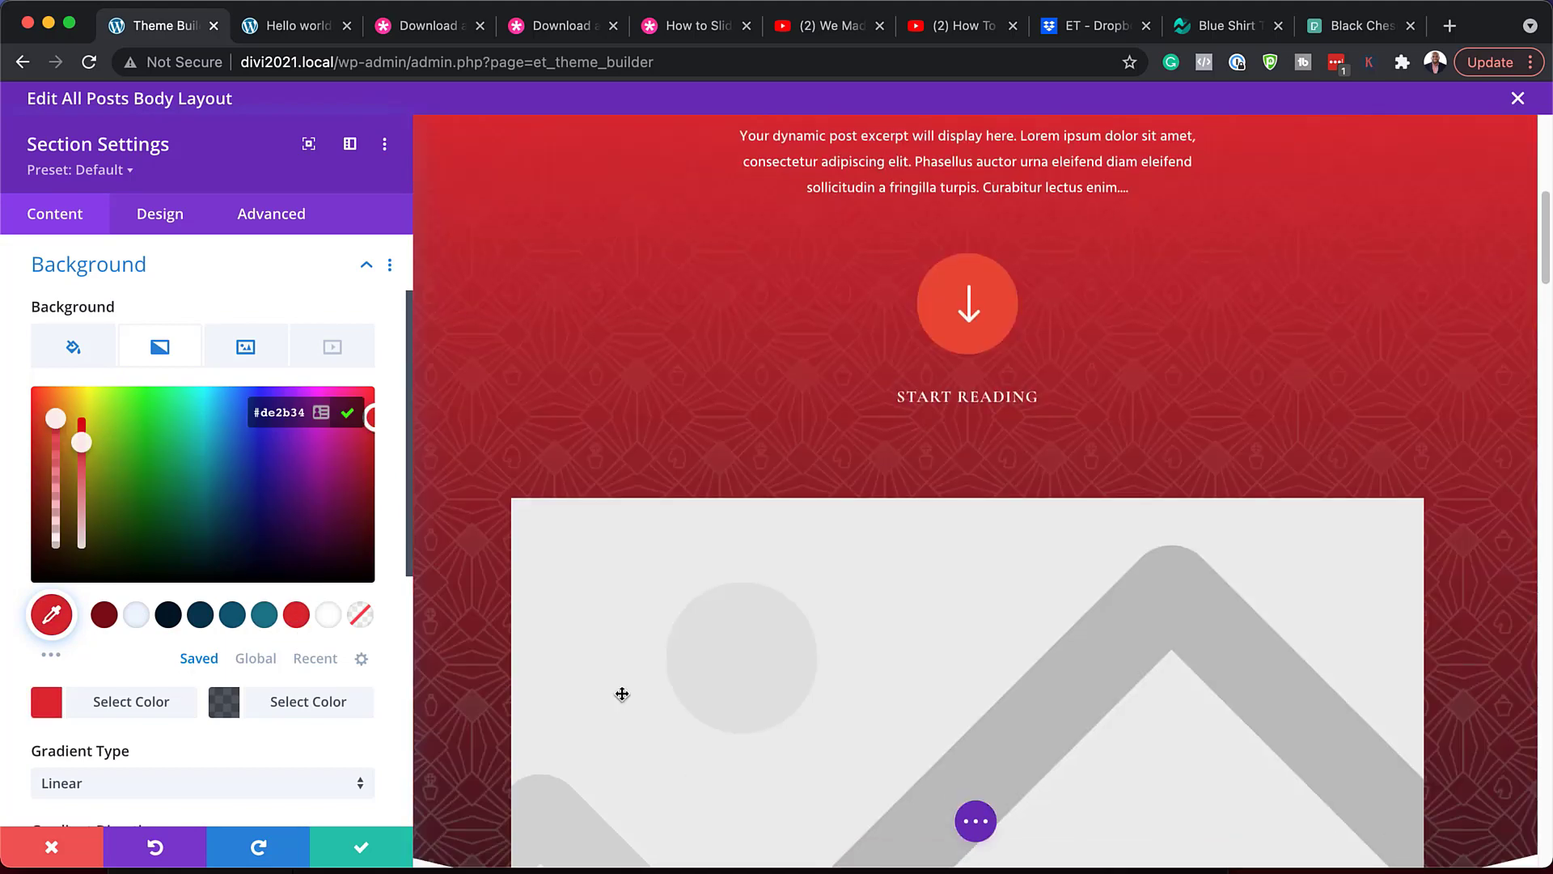
pyautogui.scroll(-3, 621, 693)
pyautogui.scroll(10, 622, 693)
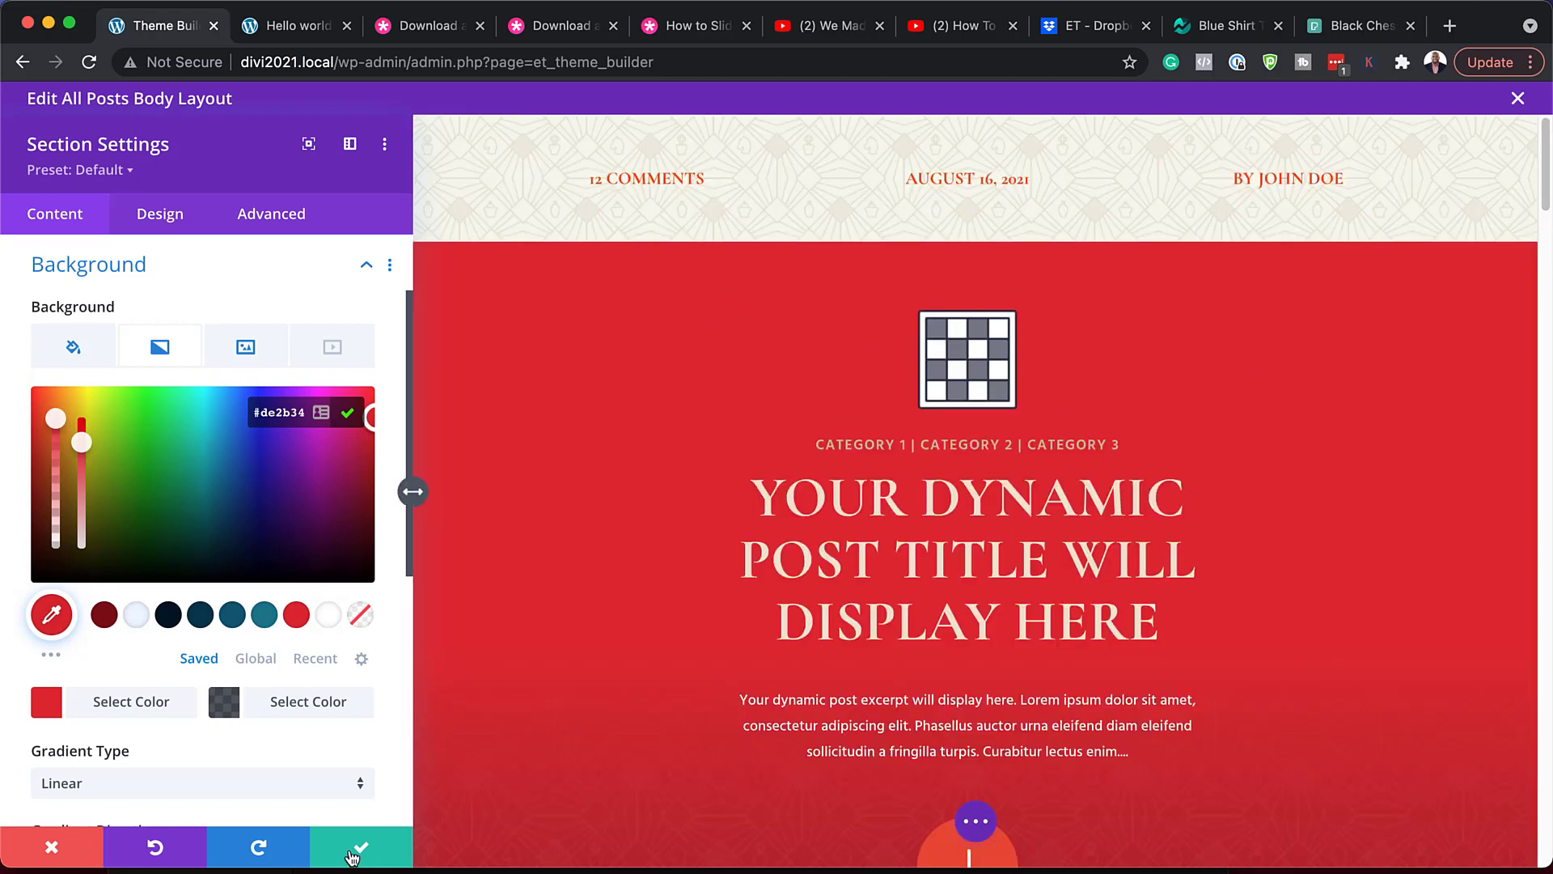
pyautogui.click(48, 847)
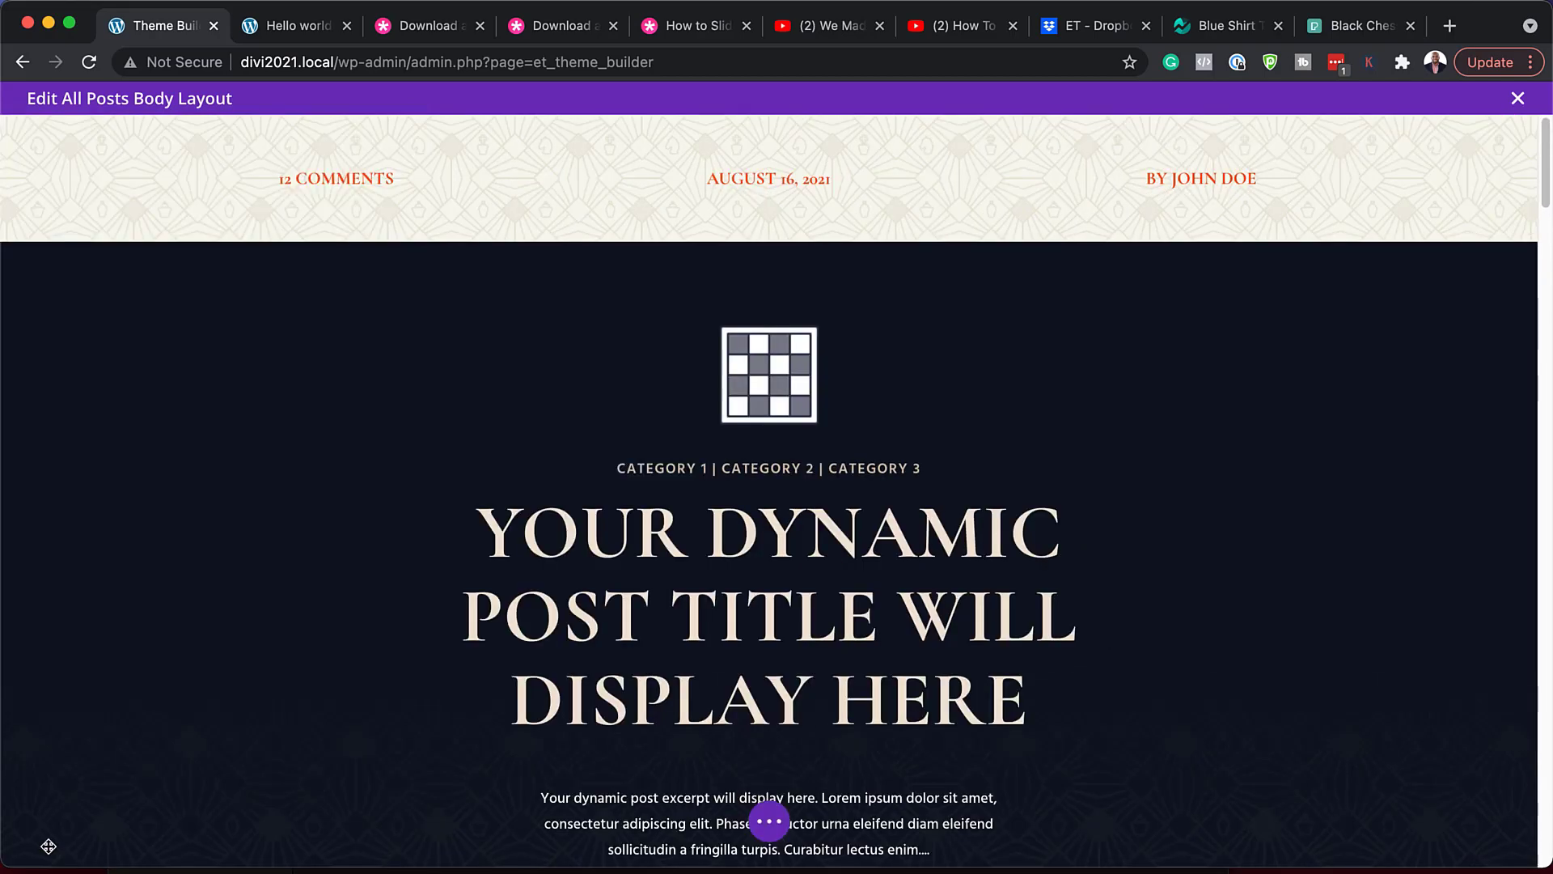
# - Try removing the chessboard icon from the image module above the post categories, and discard the image changes
pyautogui.scroll(-1, 689, 356)
pyautogui.moveTo(729, 261)
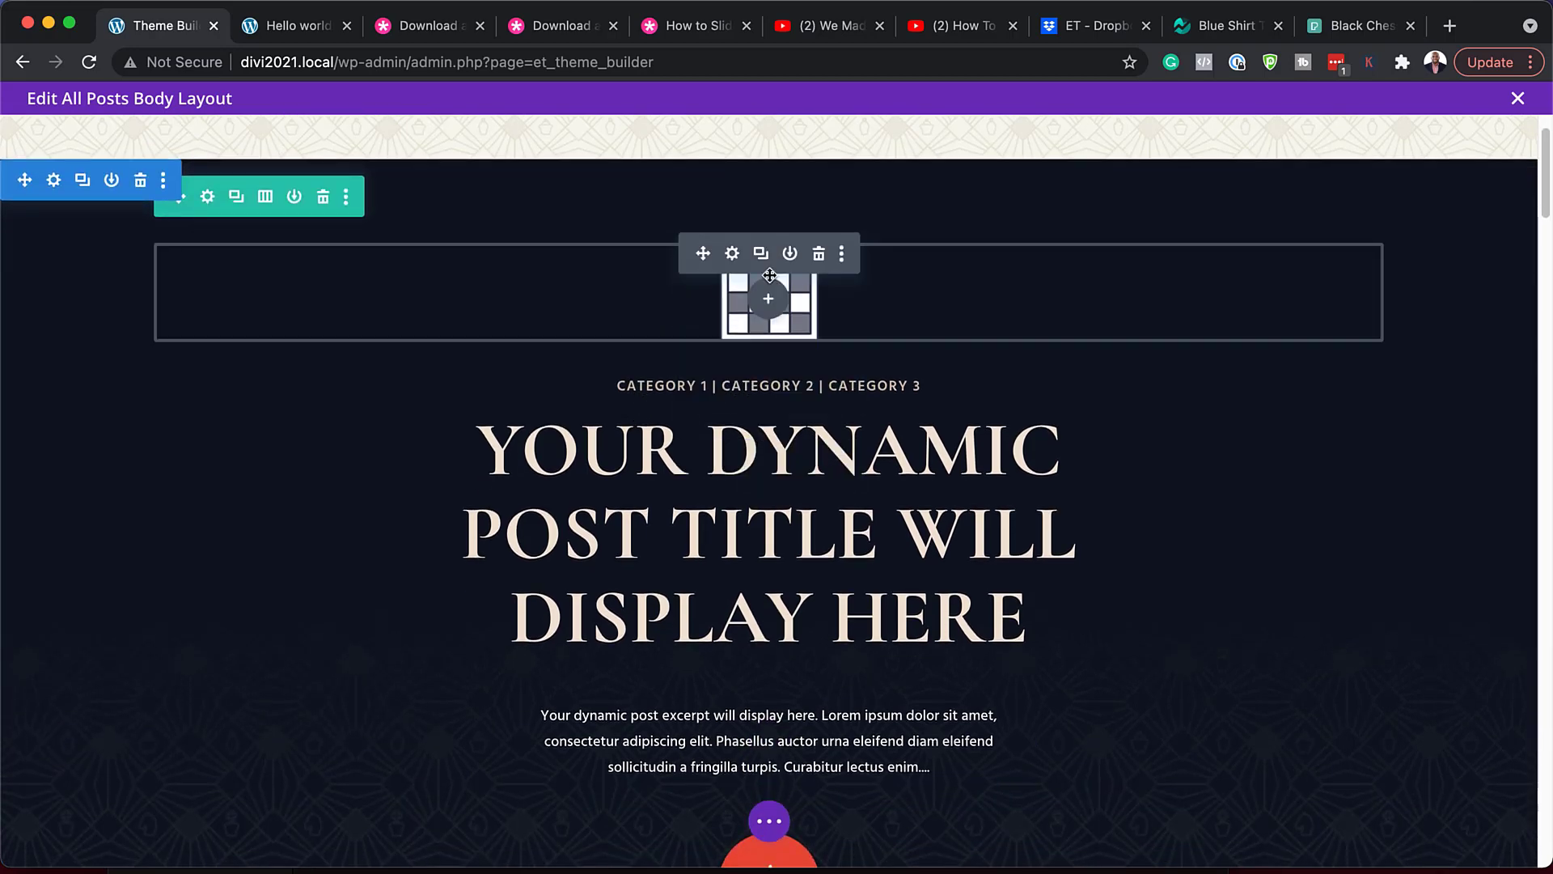
pyautogui.click(733, 255)
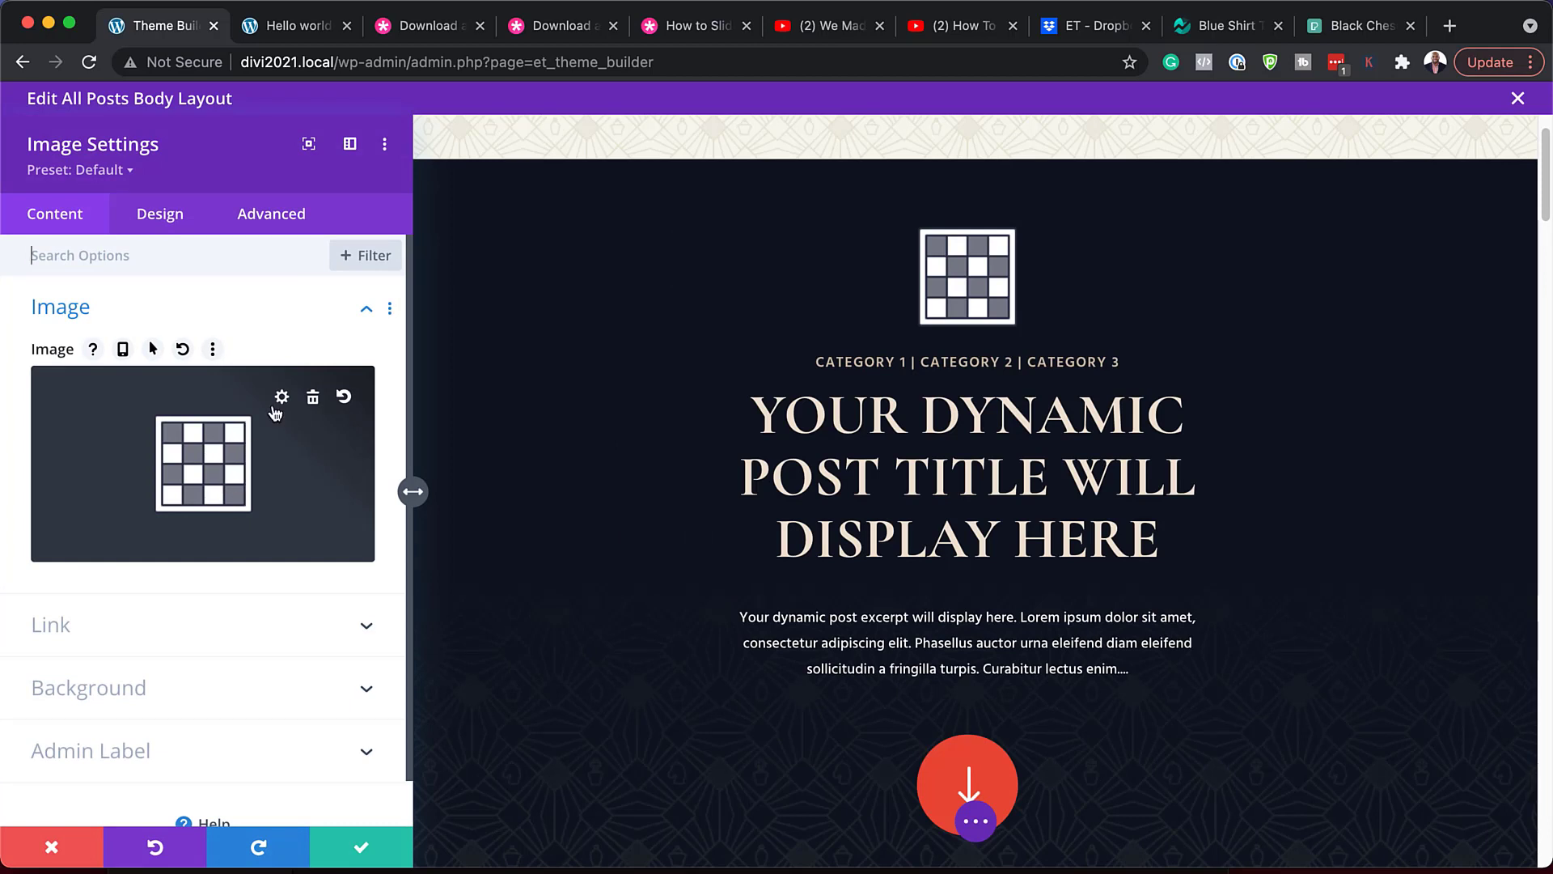
pyautogui.click(313, 397)
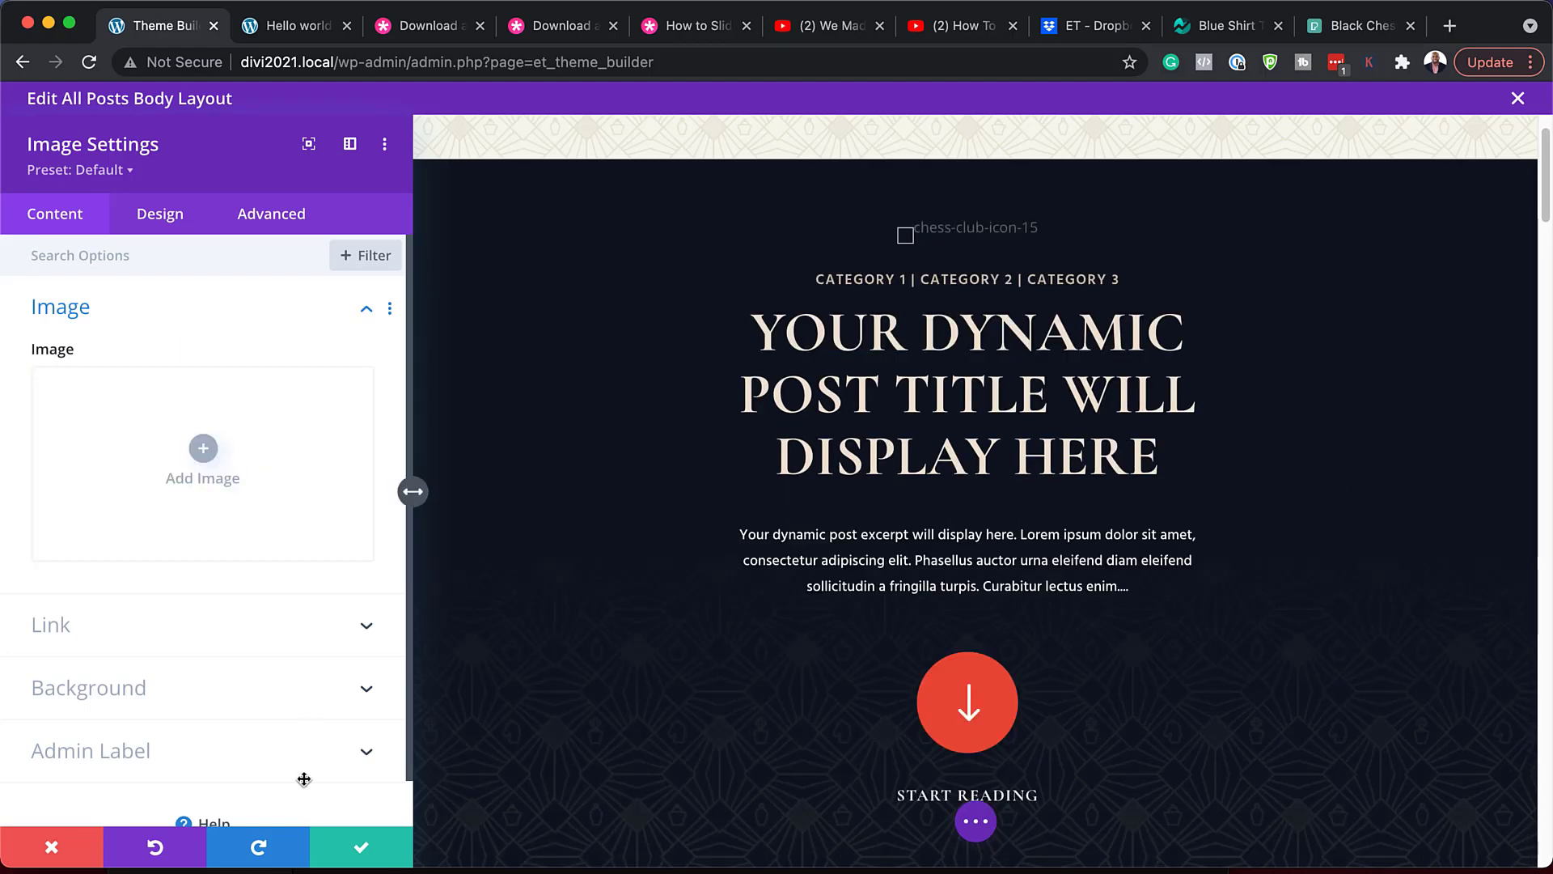
pyautogui.click(78, 861)
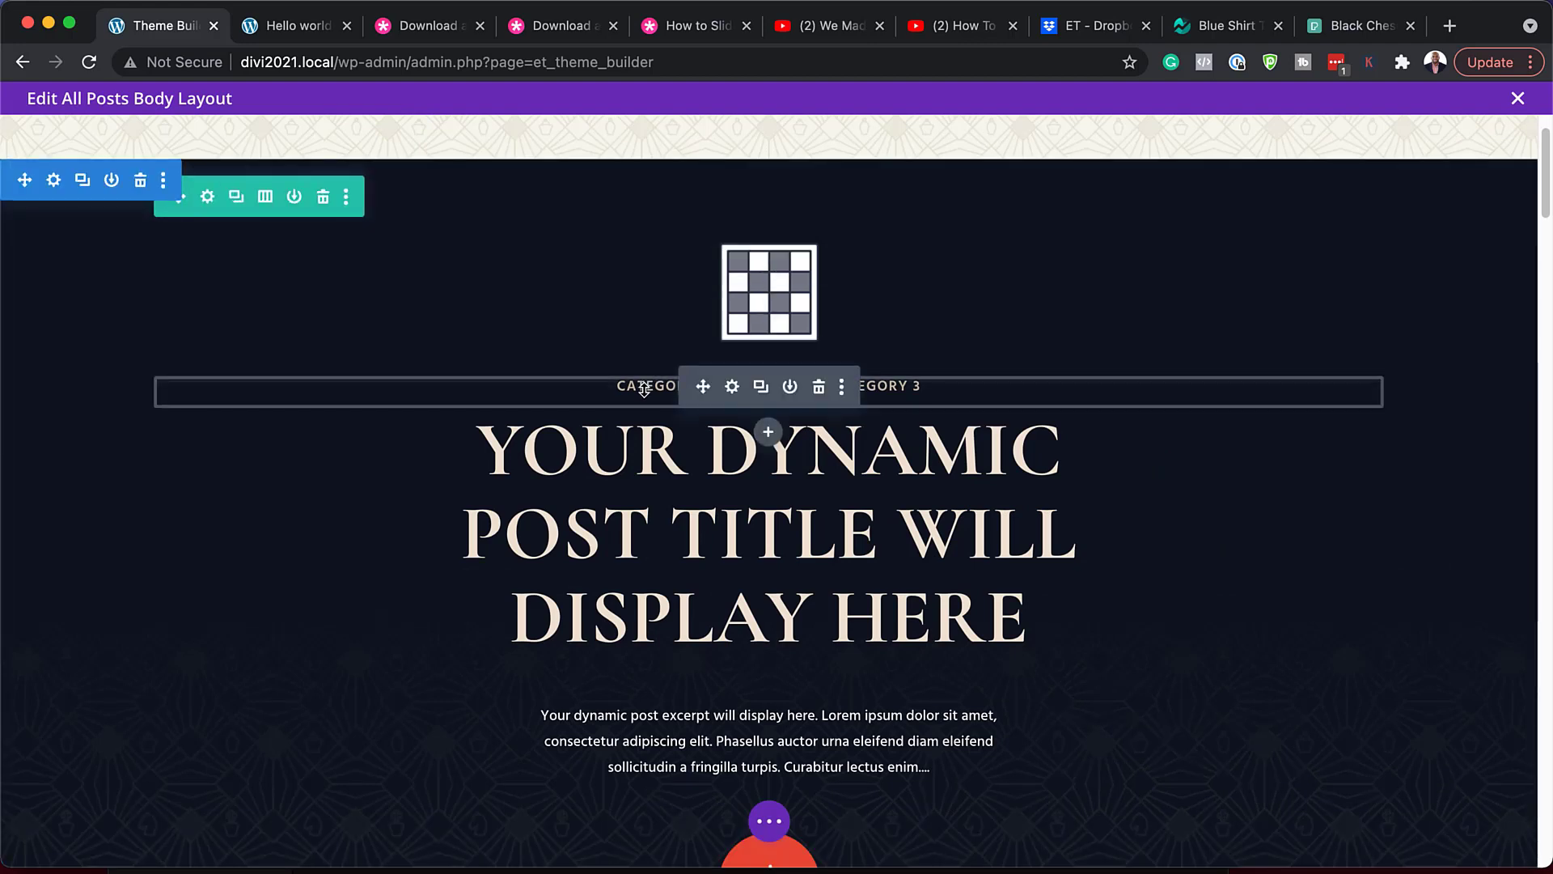
# - Try Poppins as the link font of the post categories text module
pyautogui.click(732, 388)
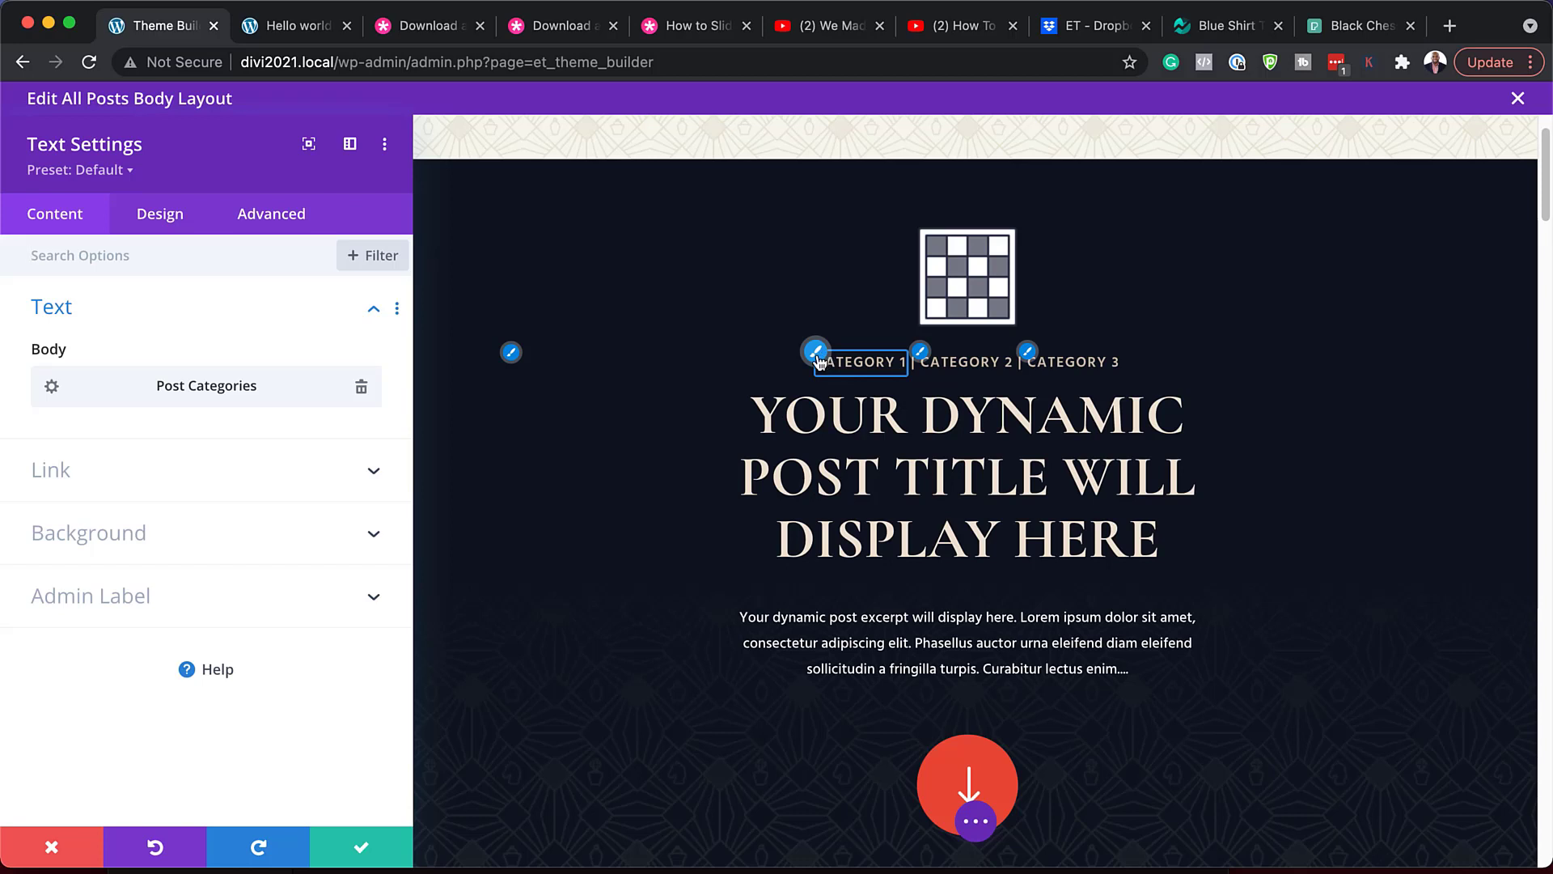
pyautogui.click(816, 353)
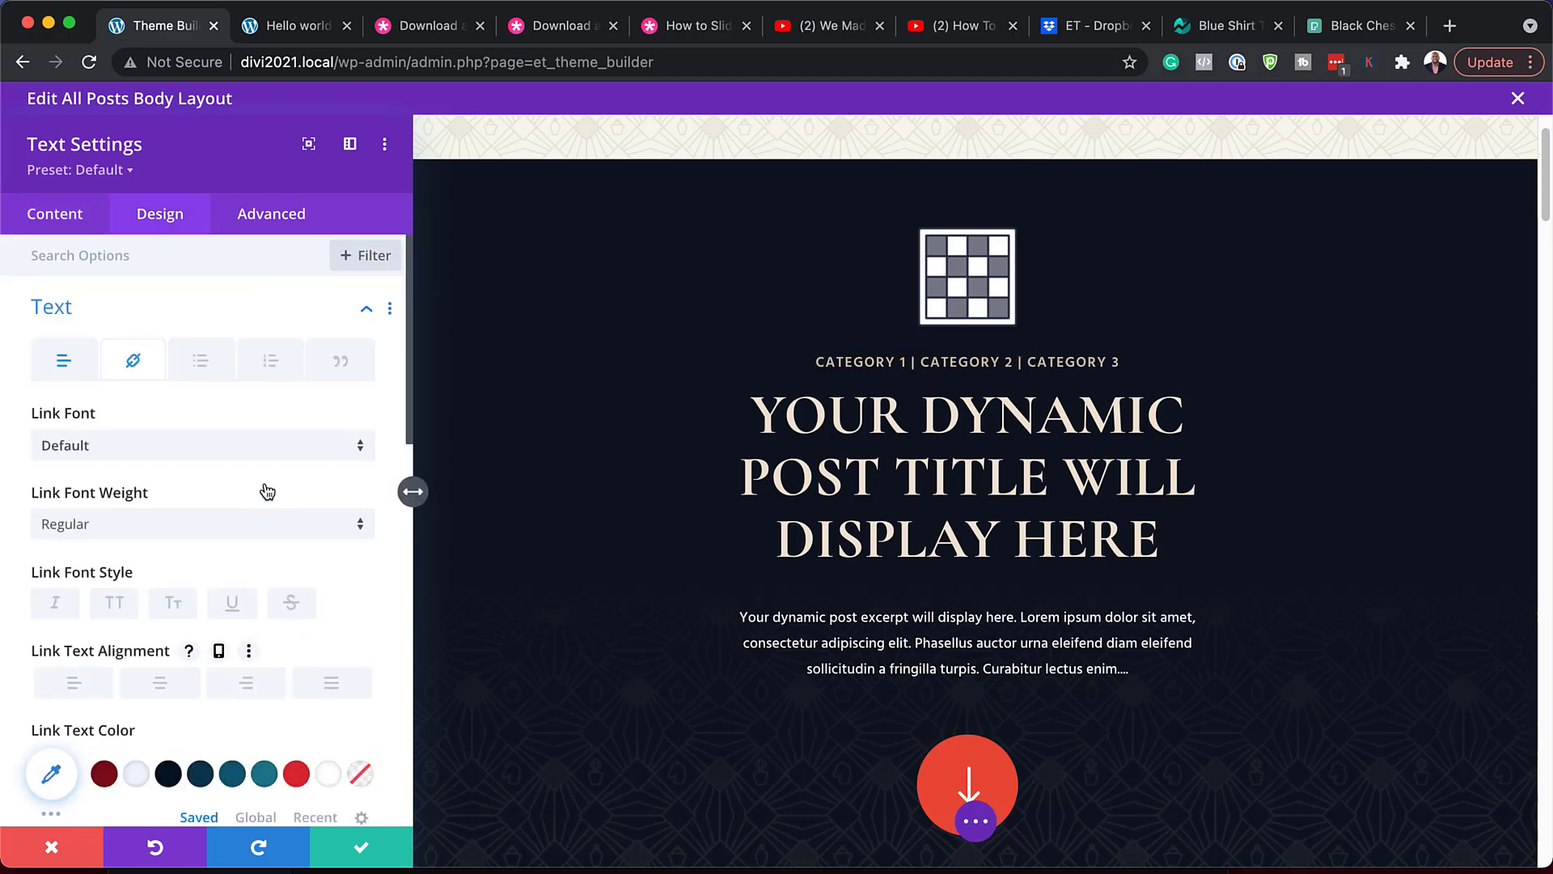
pyautogui.click(292, 456)
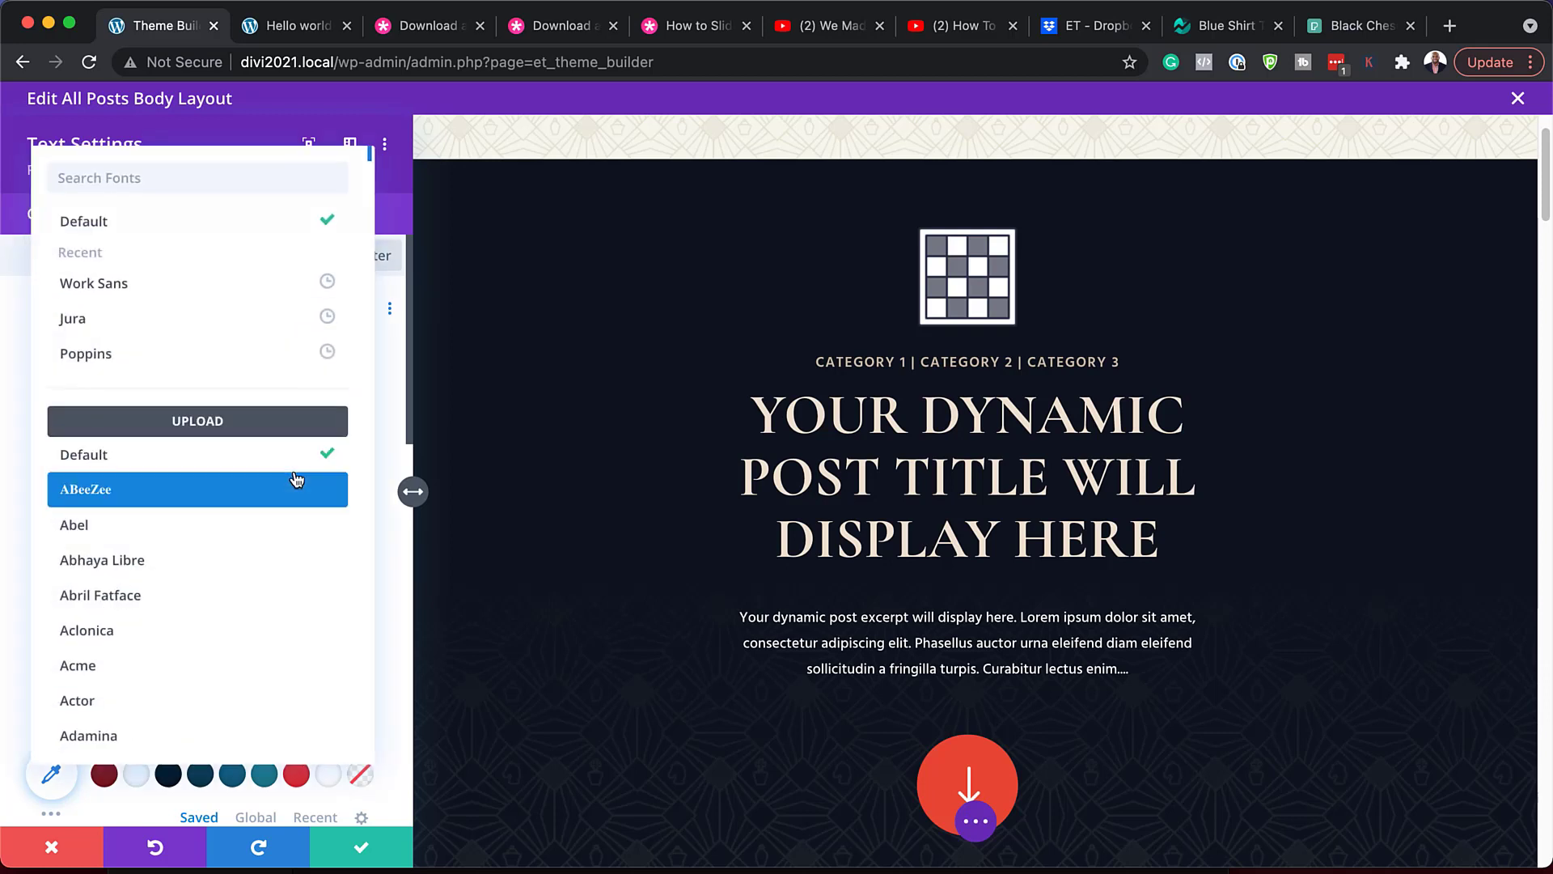
pyautogui.click(209, 359)
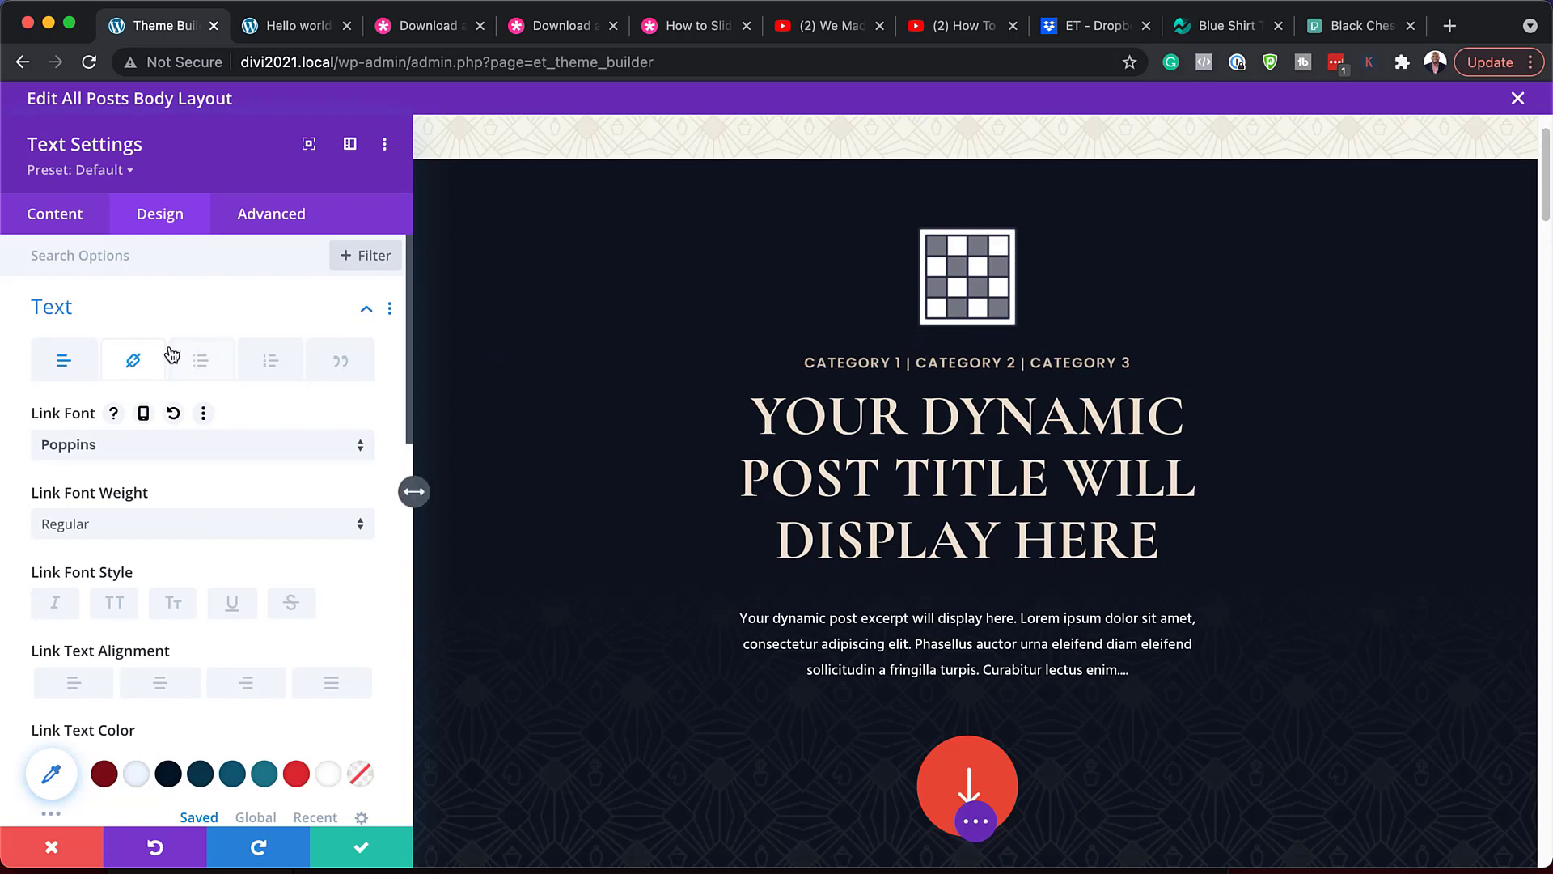
# - Try #de2b34, a teal swatch and #edf5fd as the post categories' link text colour, and discard the text module changes
pyautogui.scroll(-2, 251, 668)
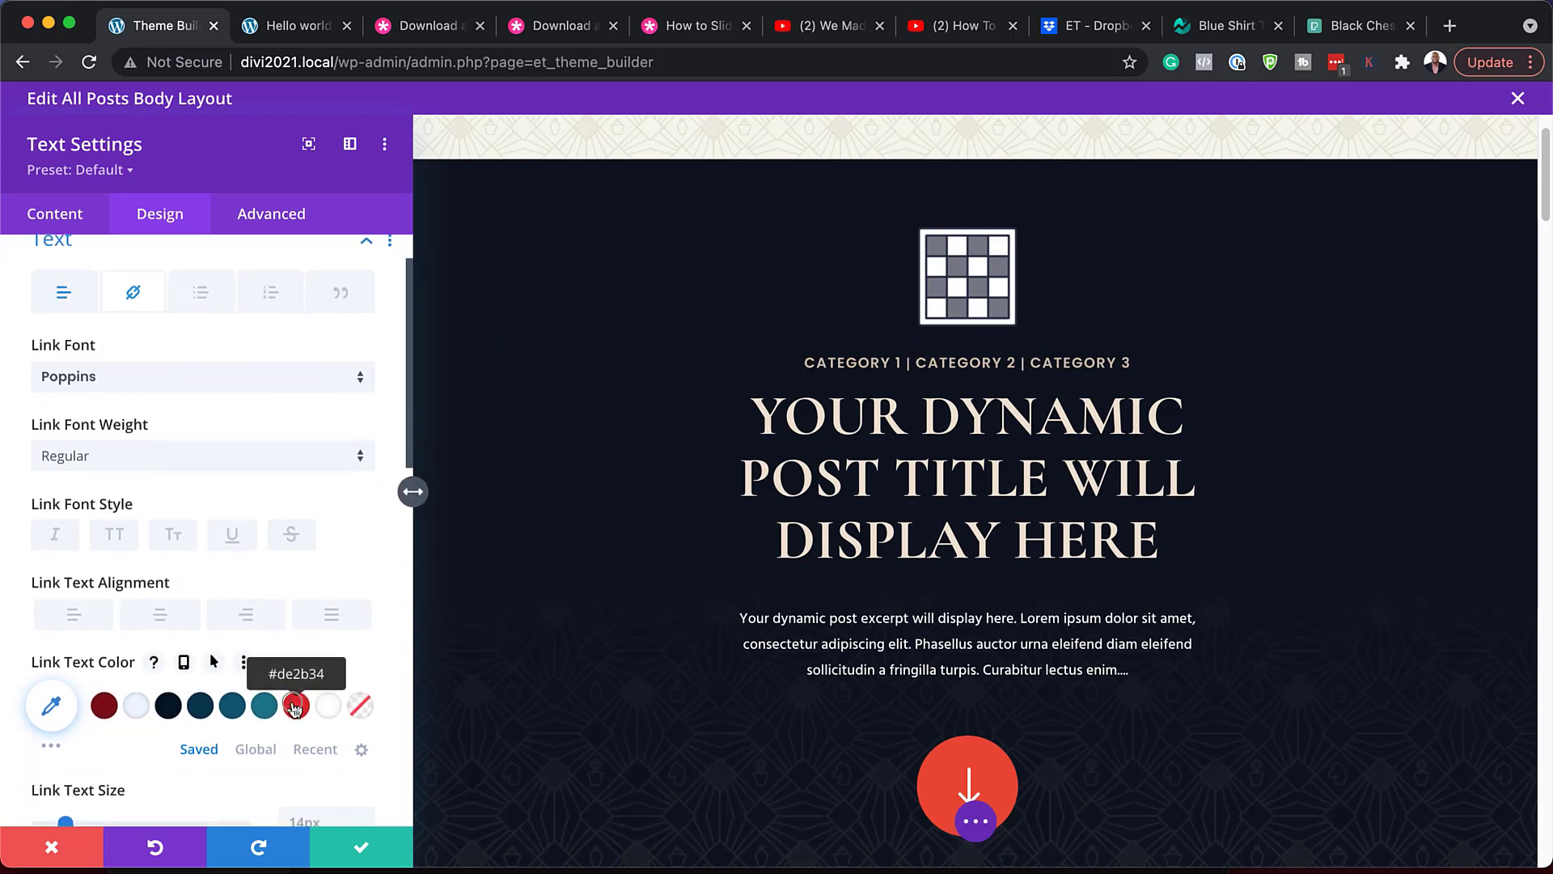
pyautogui.click(296, 706)
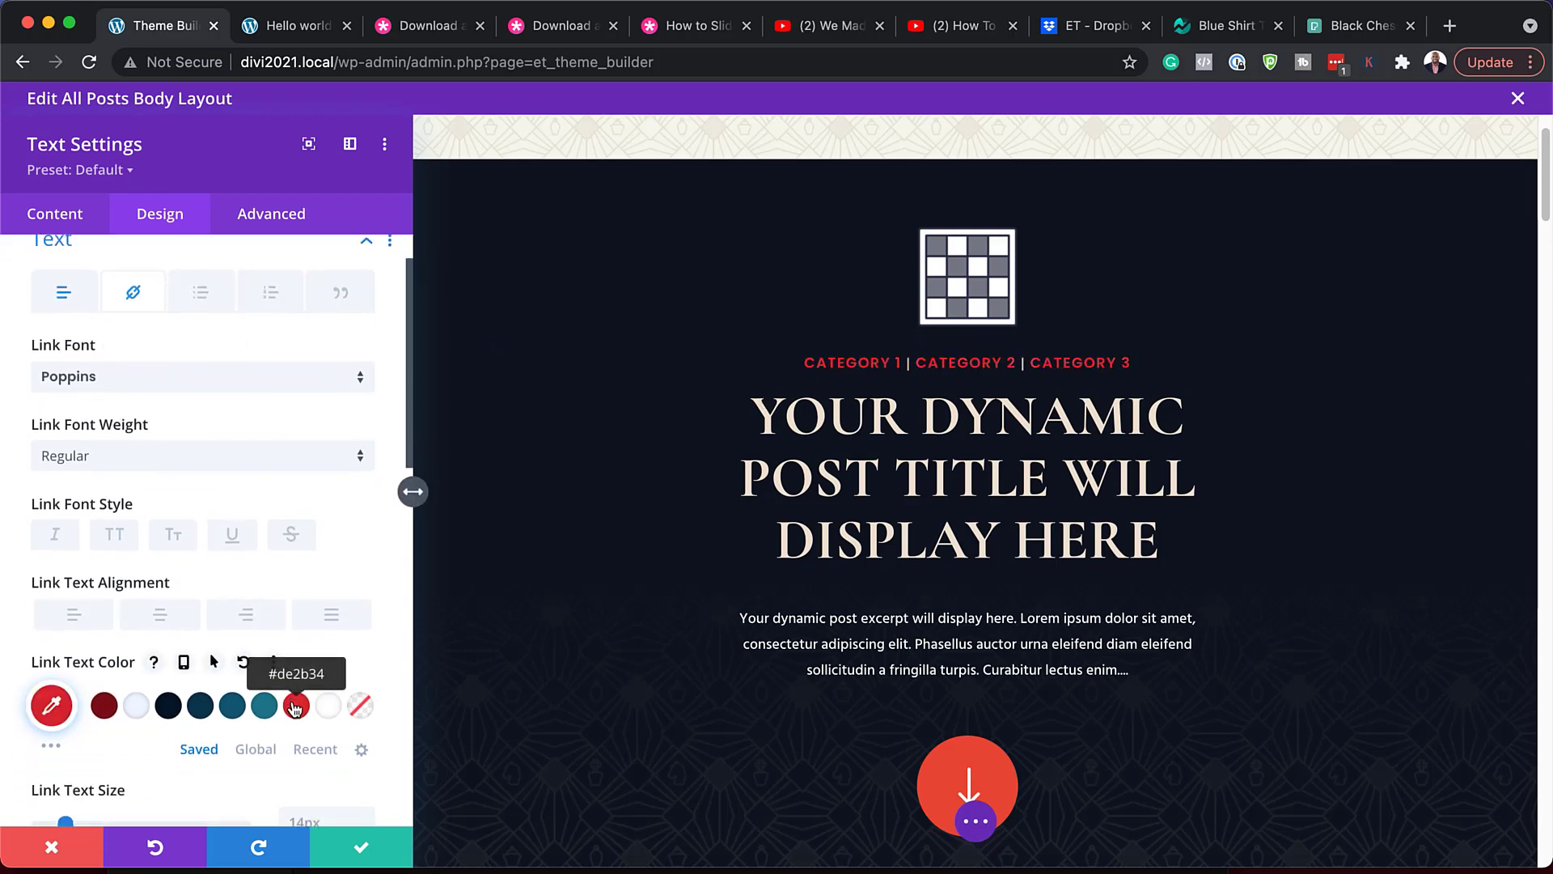
pyautogui.click(232, 705)
pyautogui.click(144, 715)
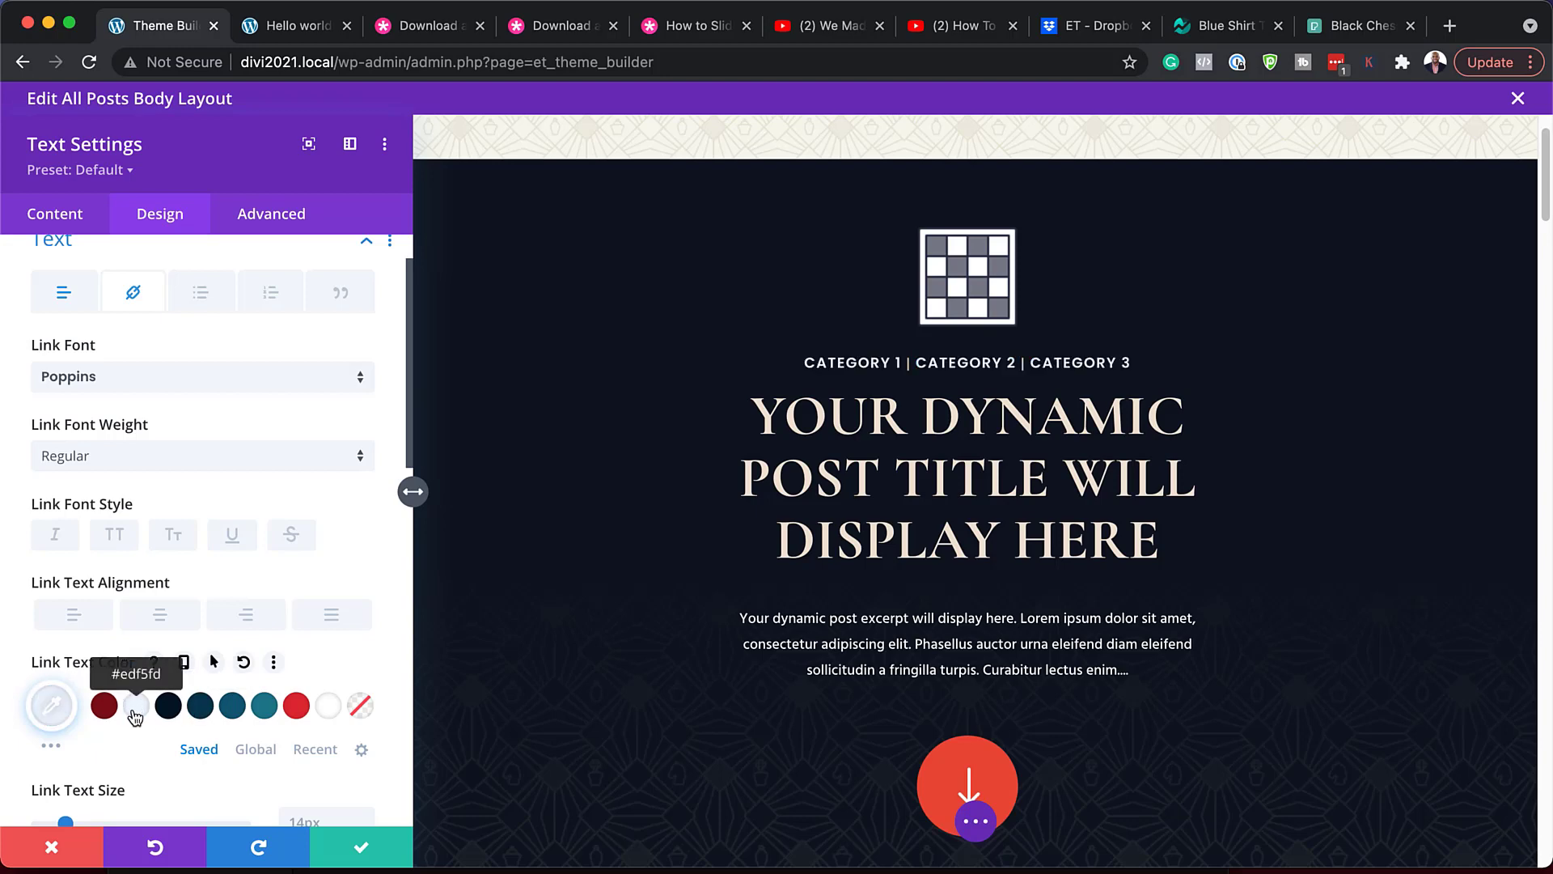
pyautogui.click(52, 847)
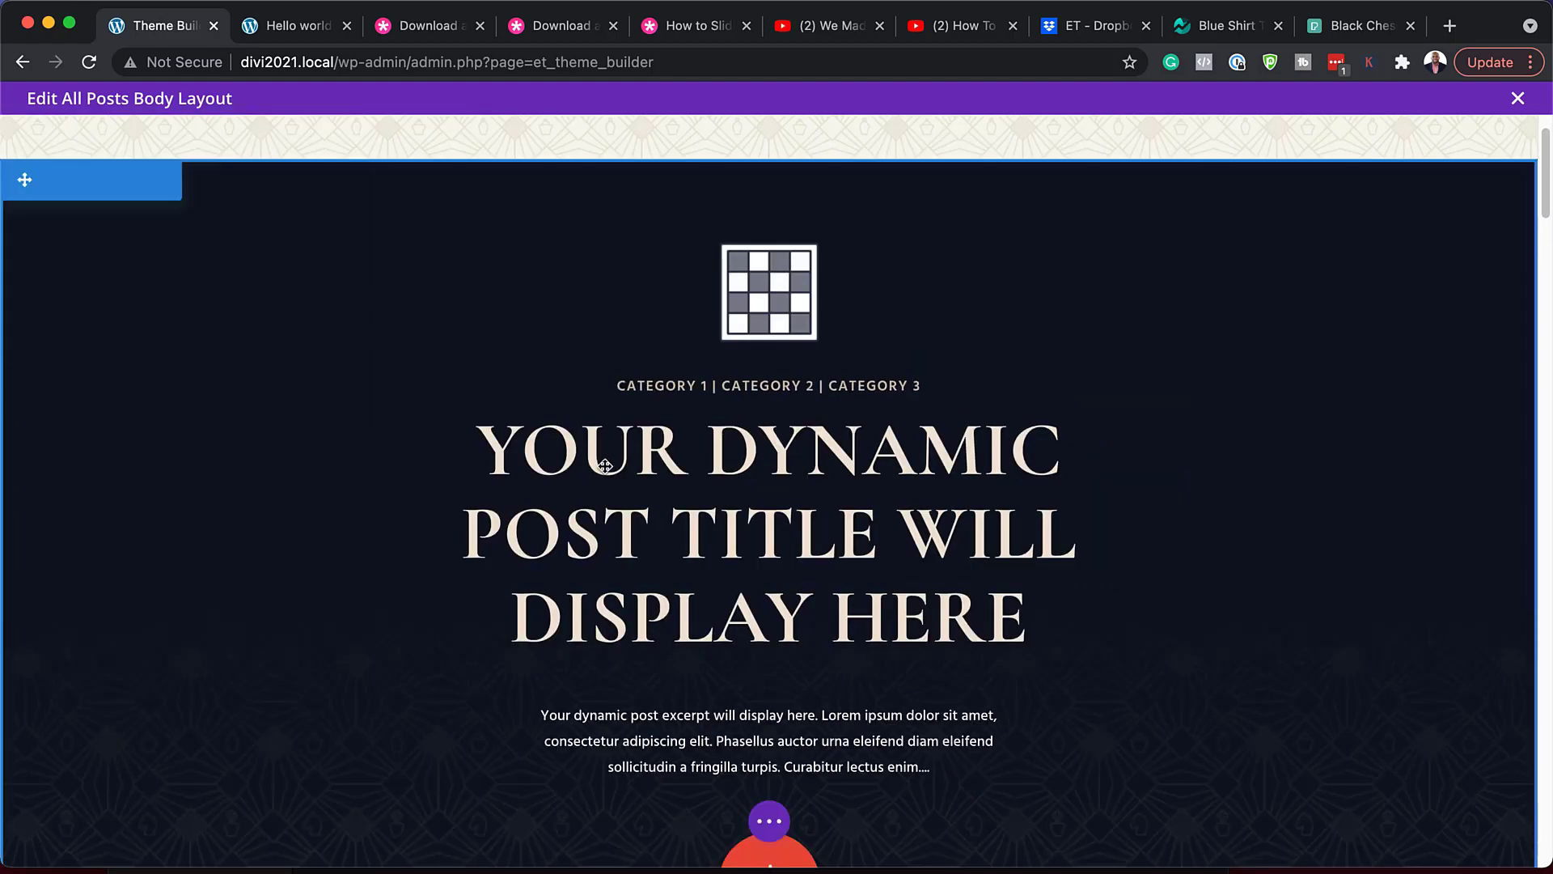
# - Open the post title text module's settings and check how the dynamic title appears on the Hello World post
pyautogui.scroll(-1, 657, 451)
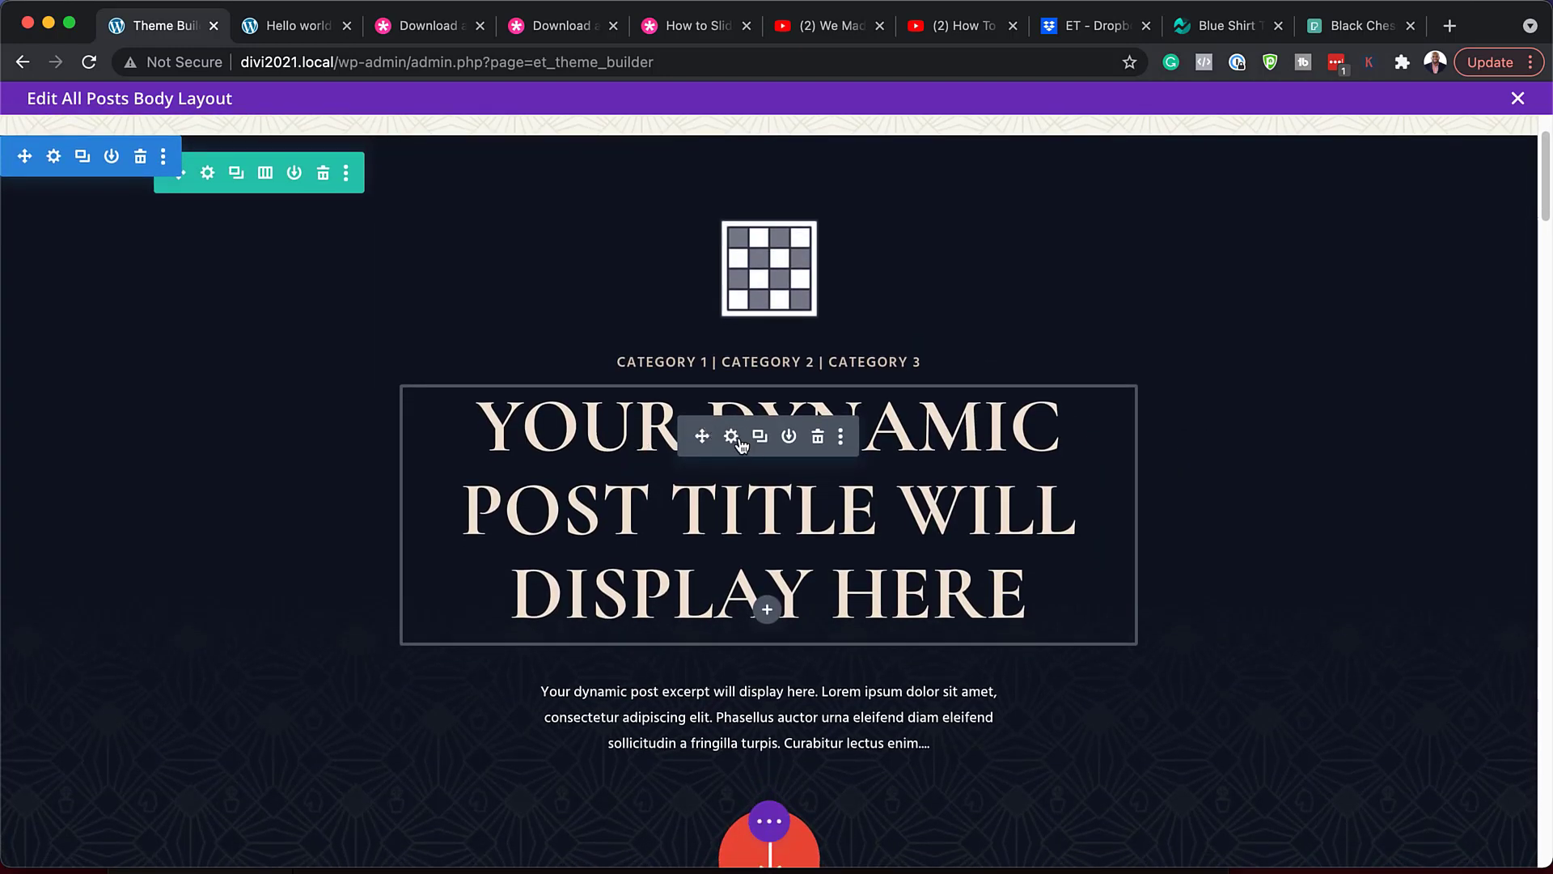
pyautogui.click(731, 437)
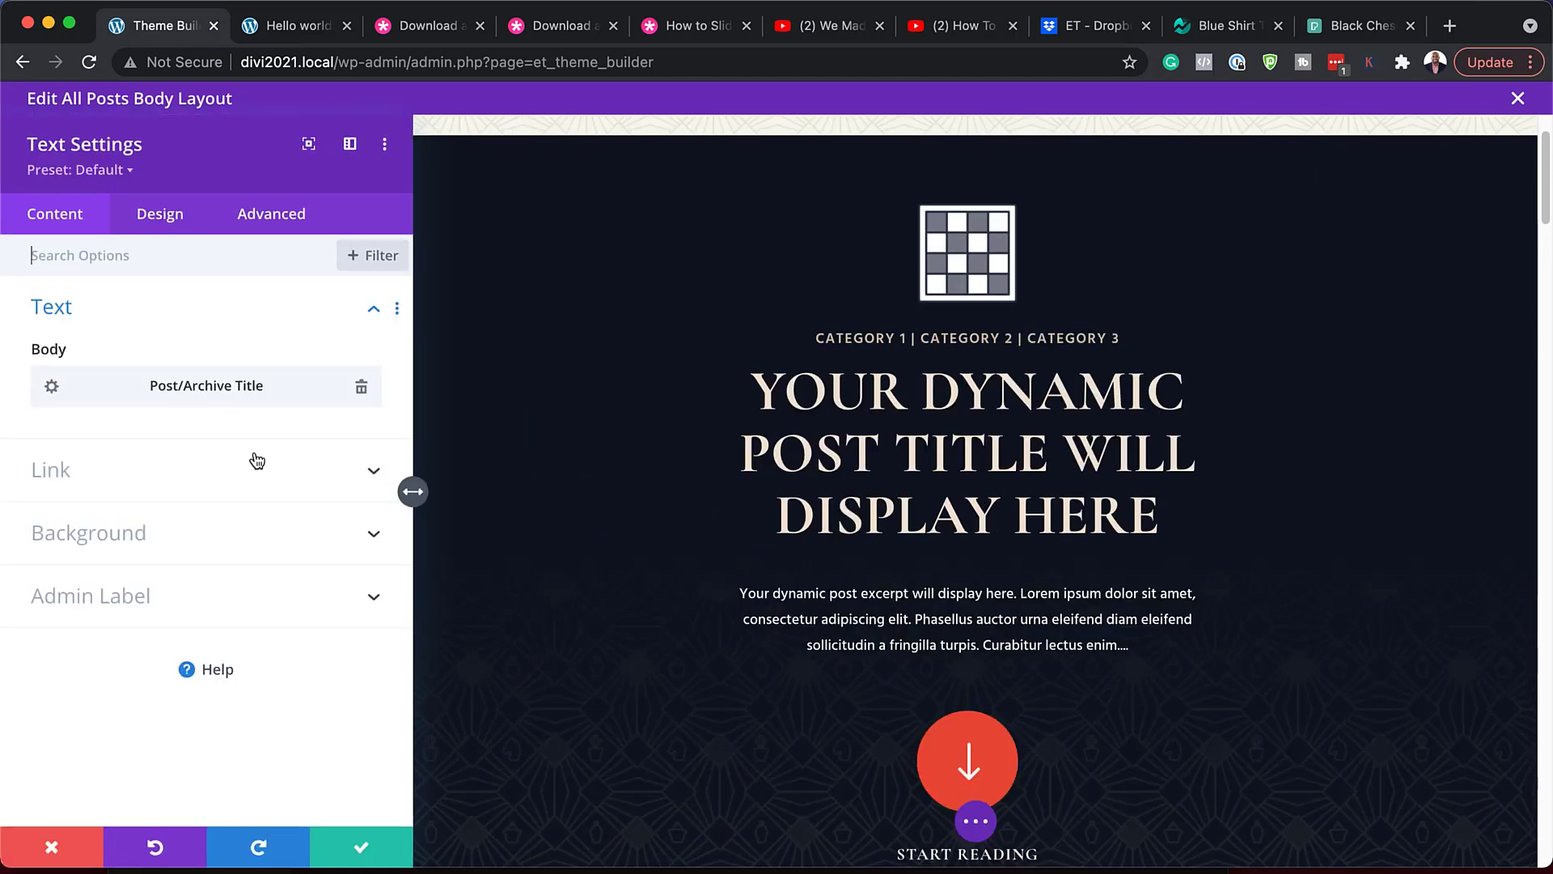
pyautogui.click(277, 32)
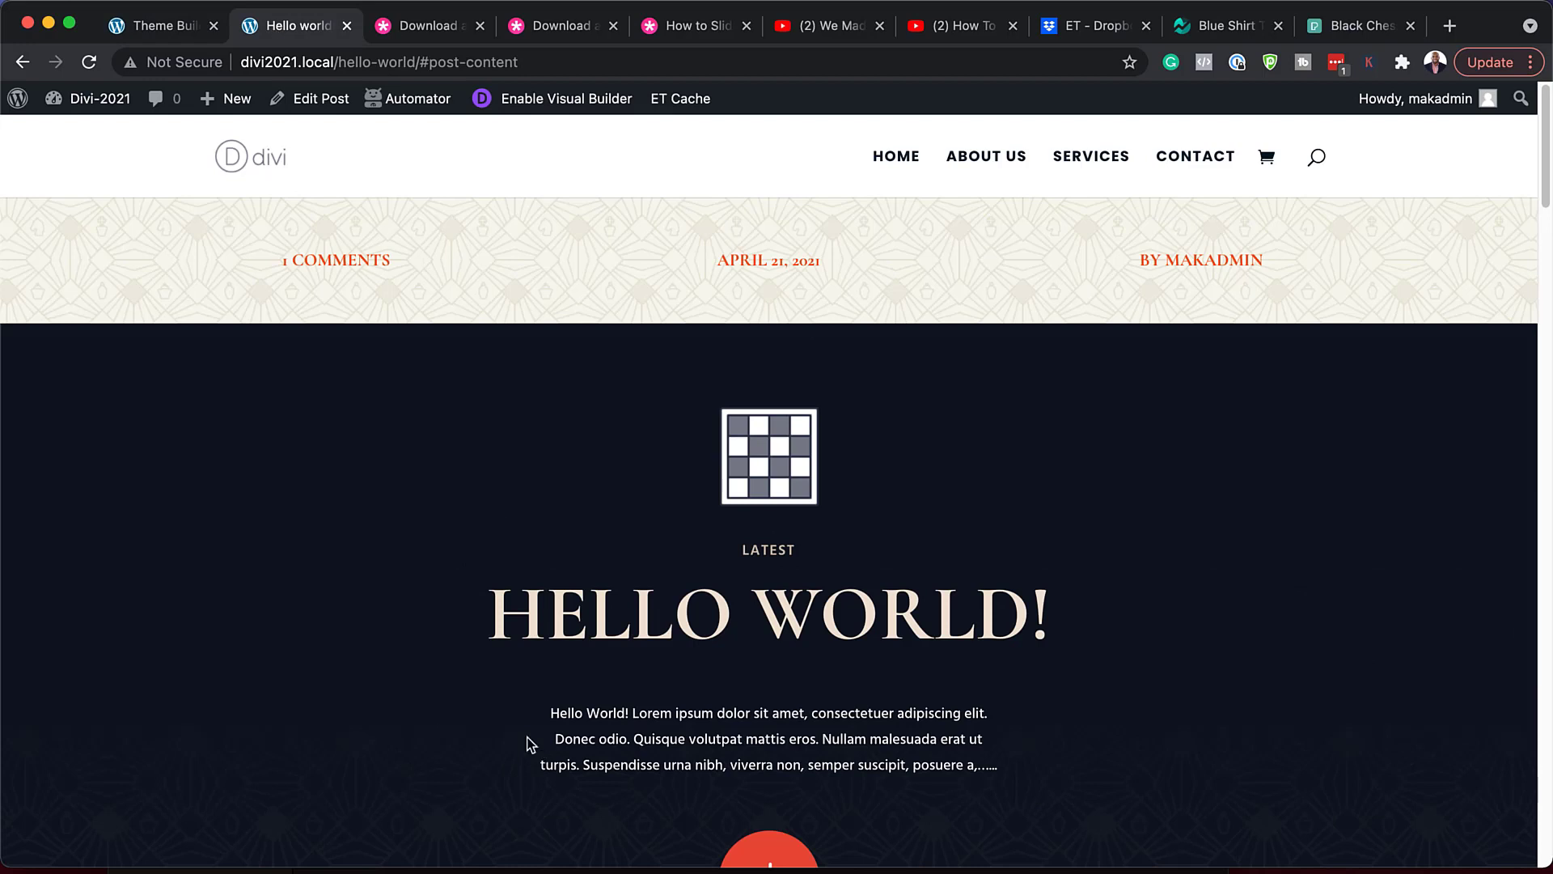
pyautogui.click(175, 28)
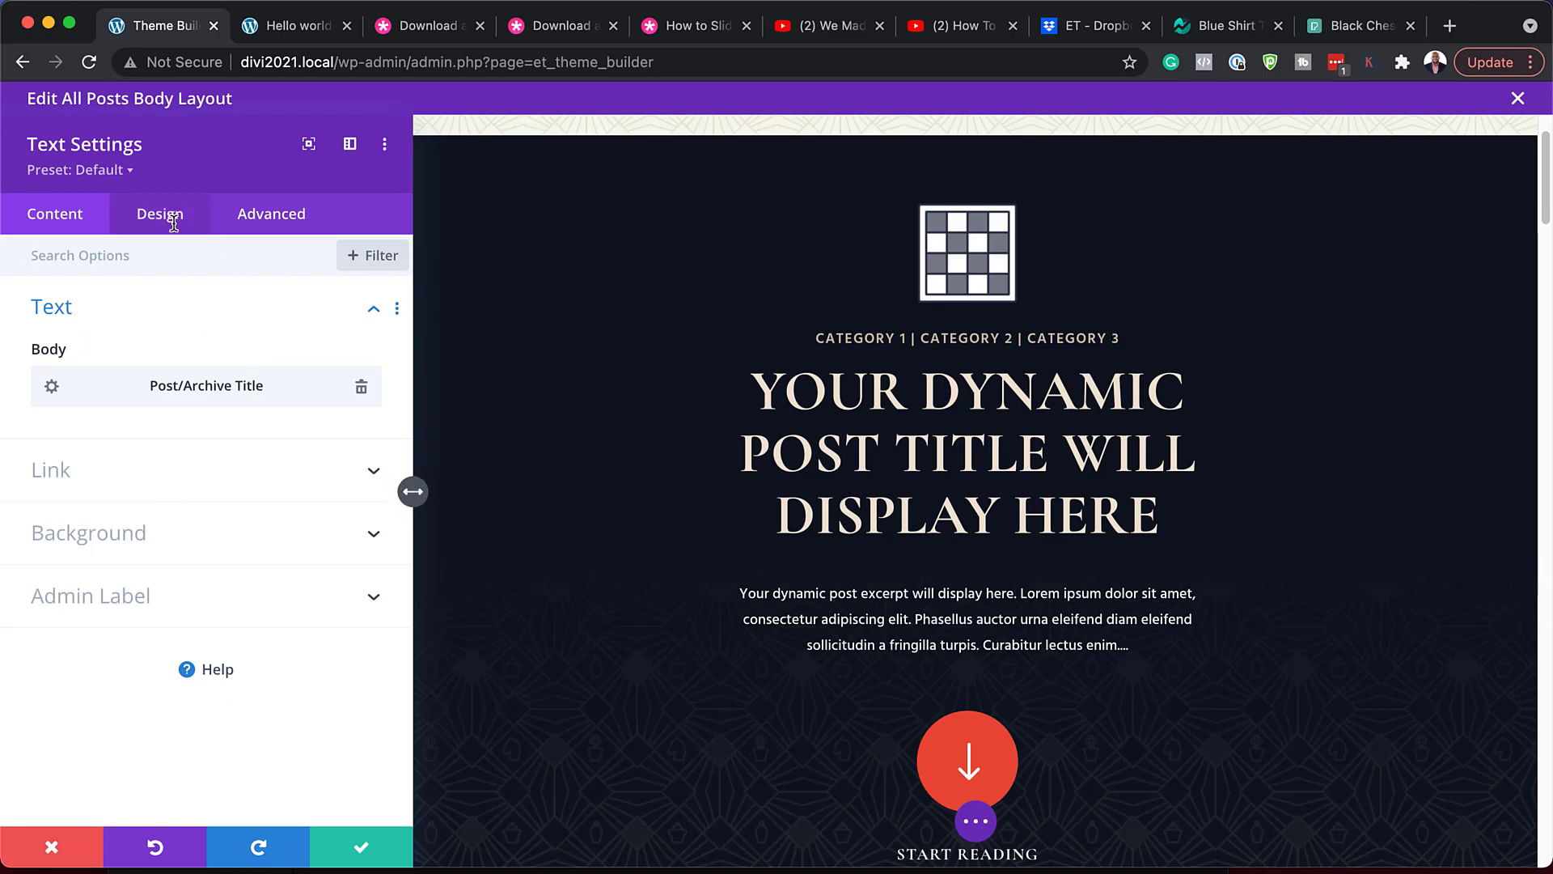
# - Try Work Sans and Poppins as the heading font of the dynamic post title
pyautogui.click(693, 365)
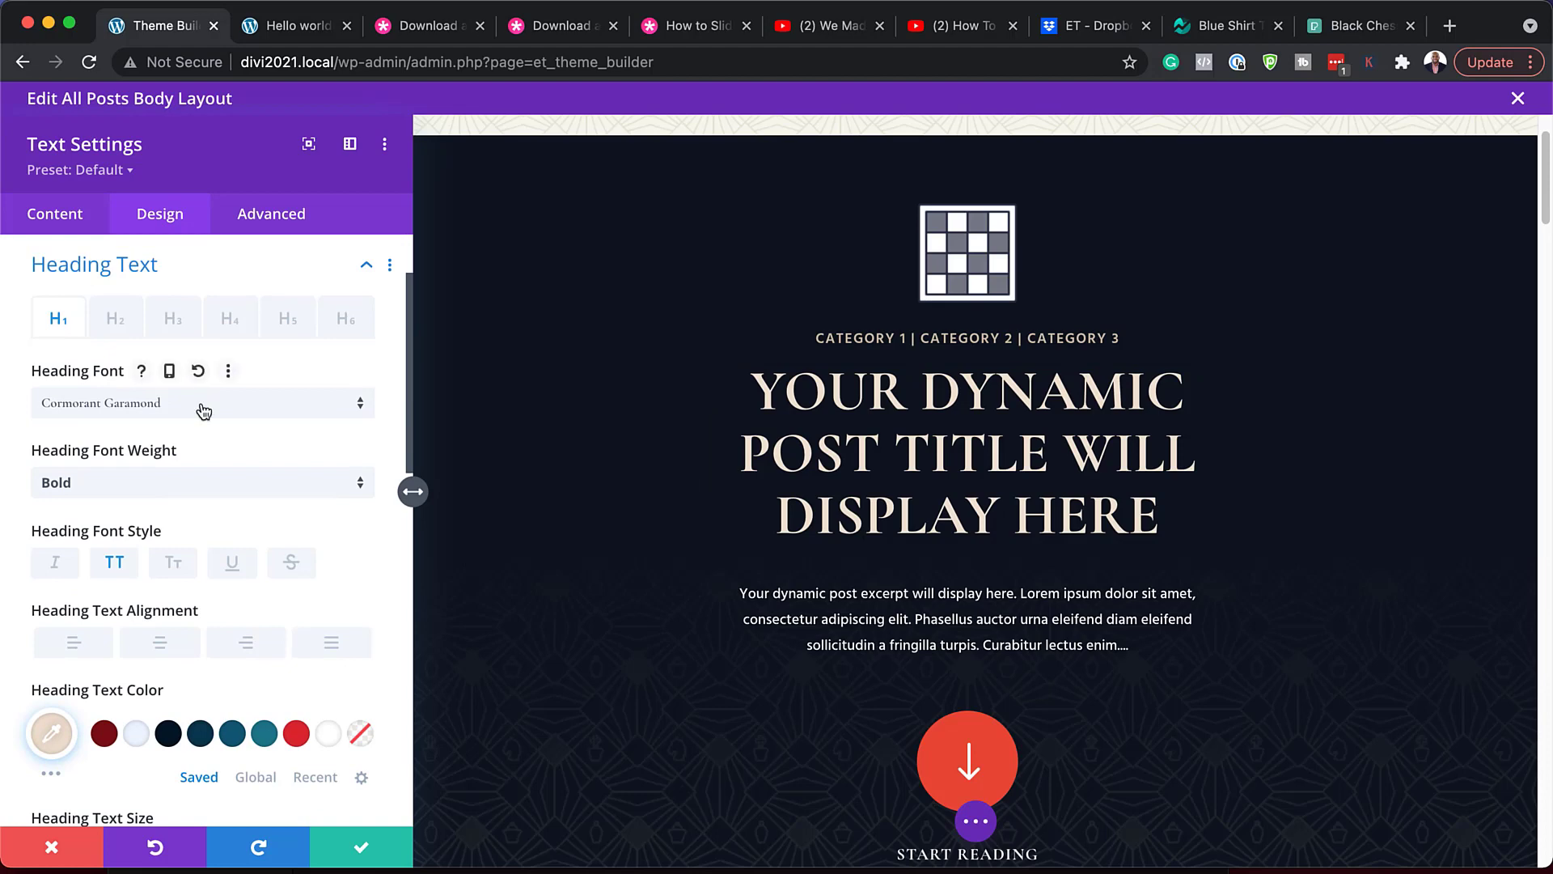
pyautogui.click(202, 407)
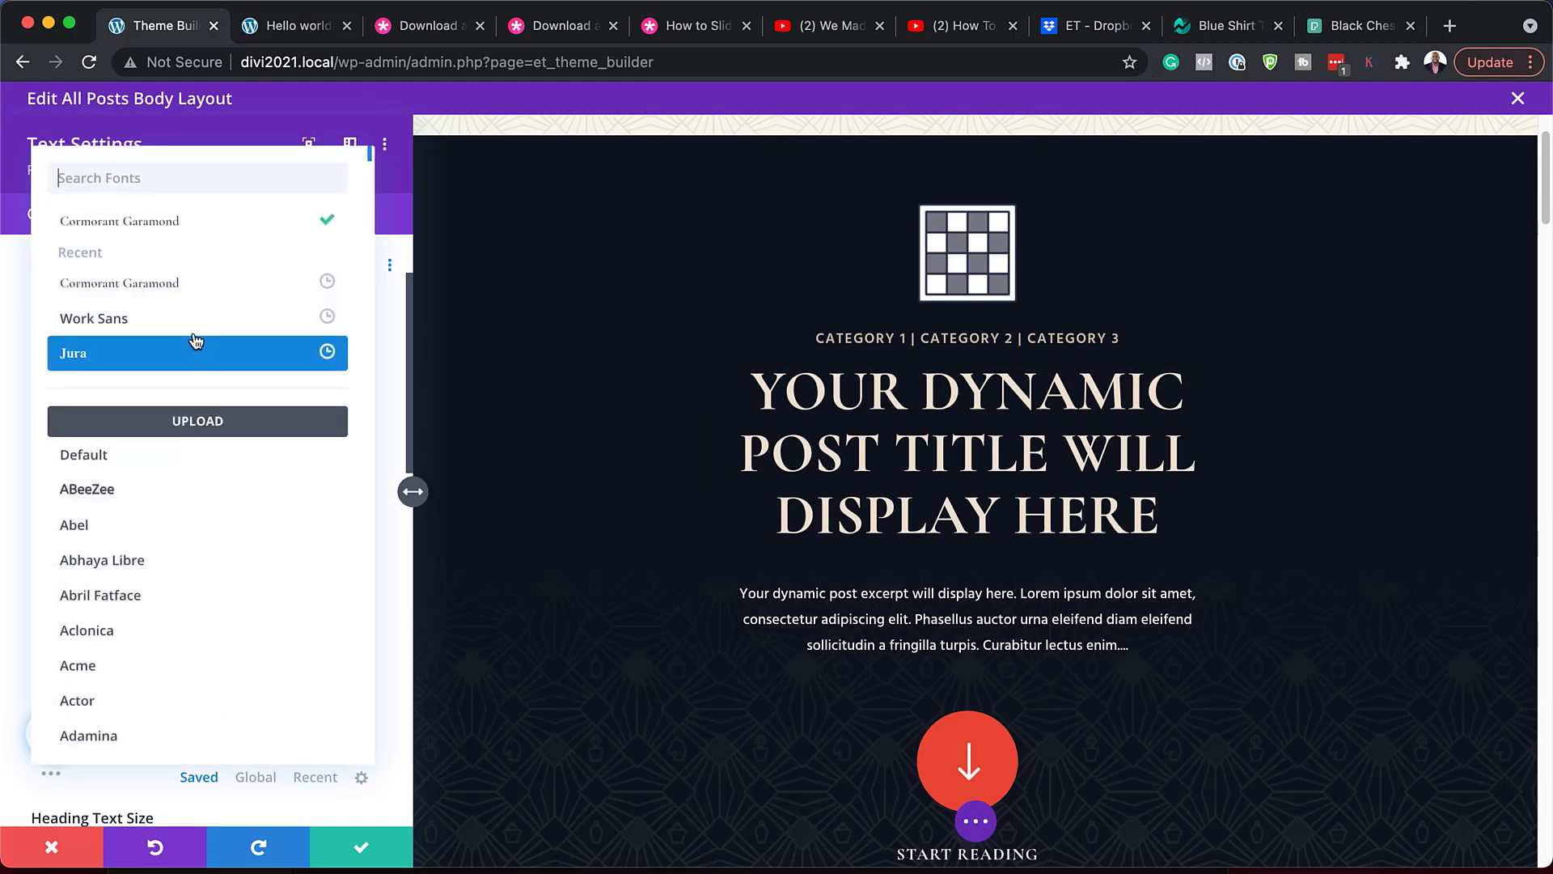
pyautogui.click(194, 320)
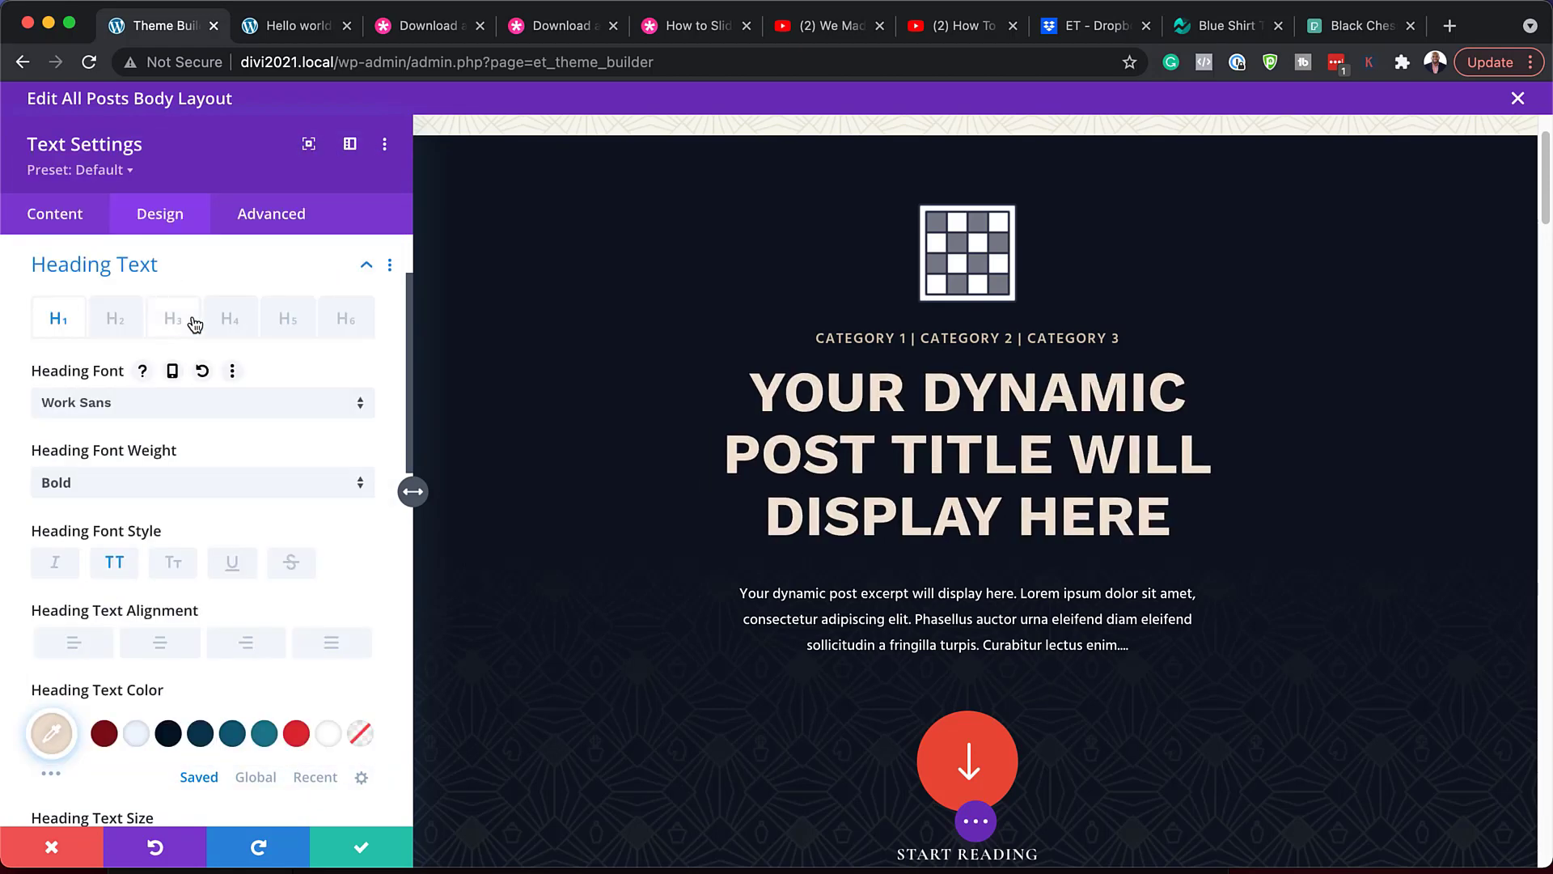
pyautogui.click(144, 407)
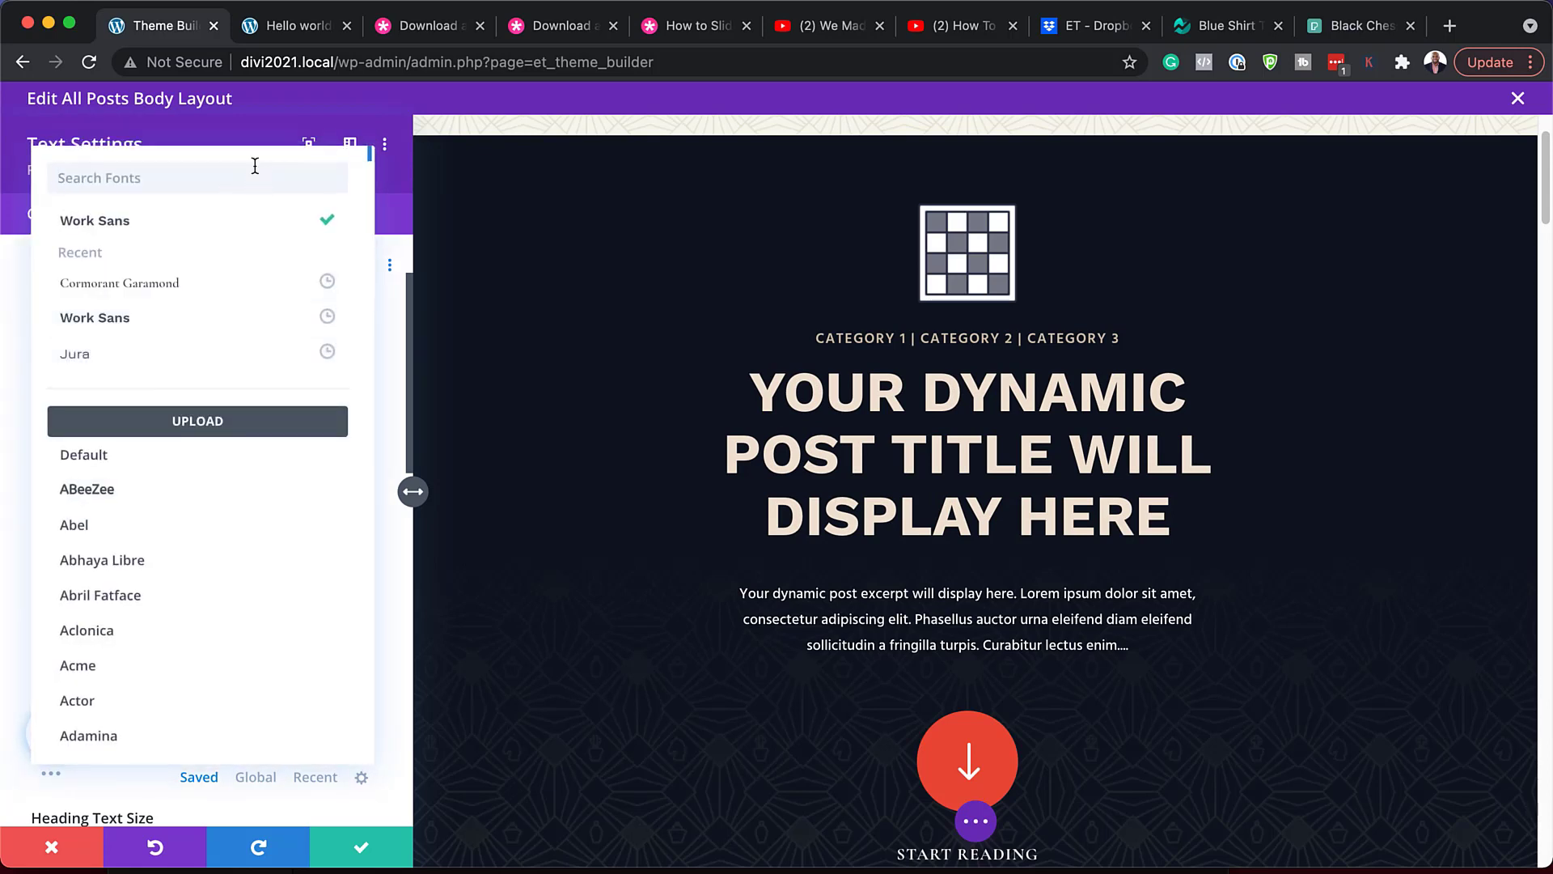
pyautogui.write('popp')
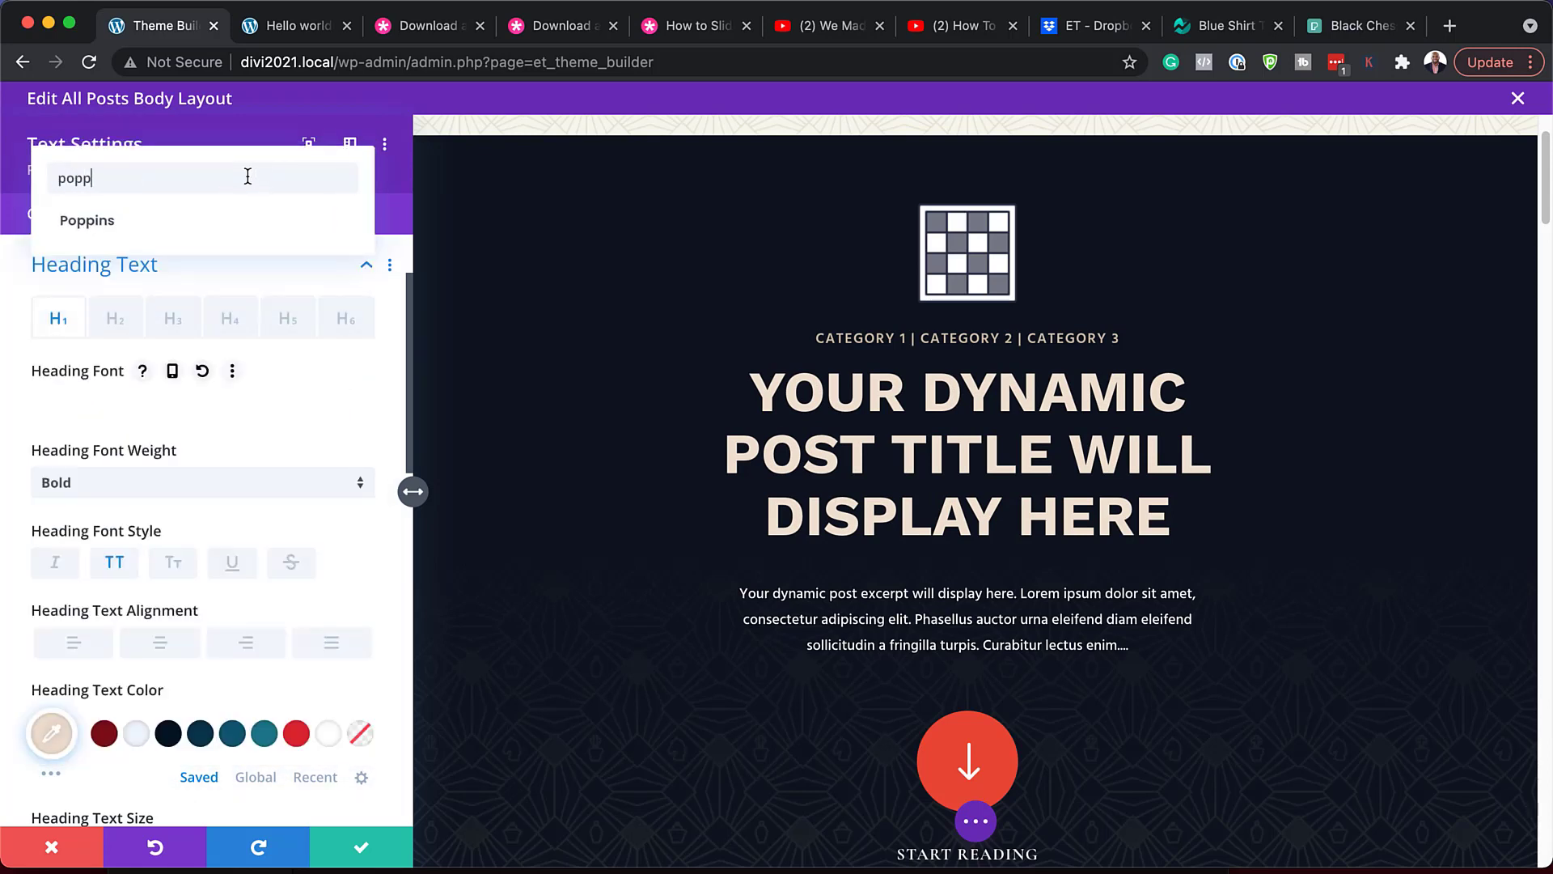
pyautogui.click(160, 217)
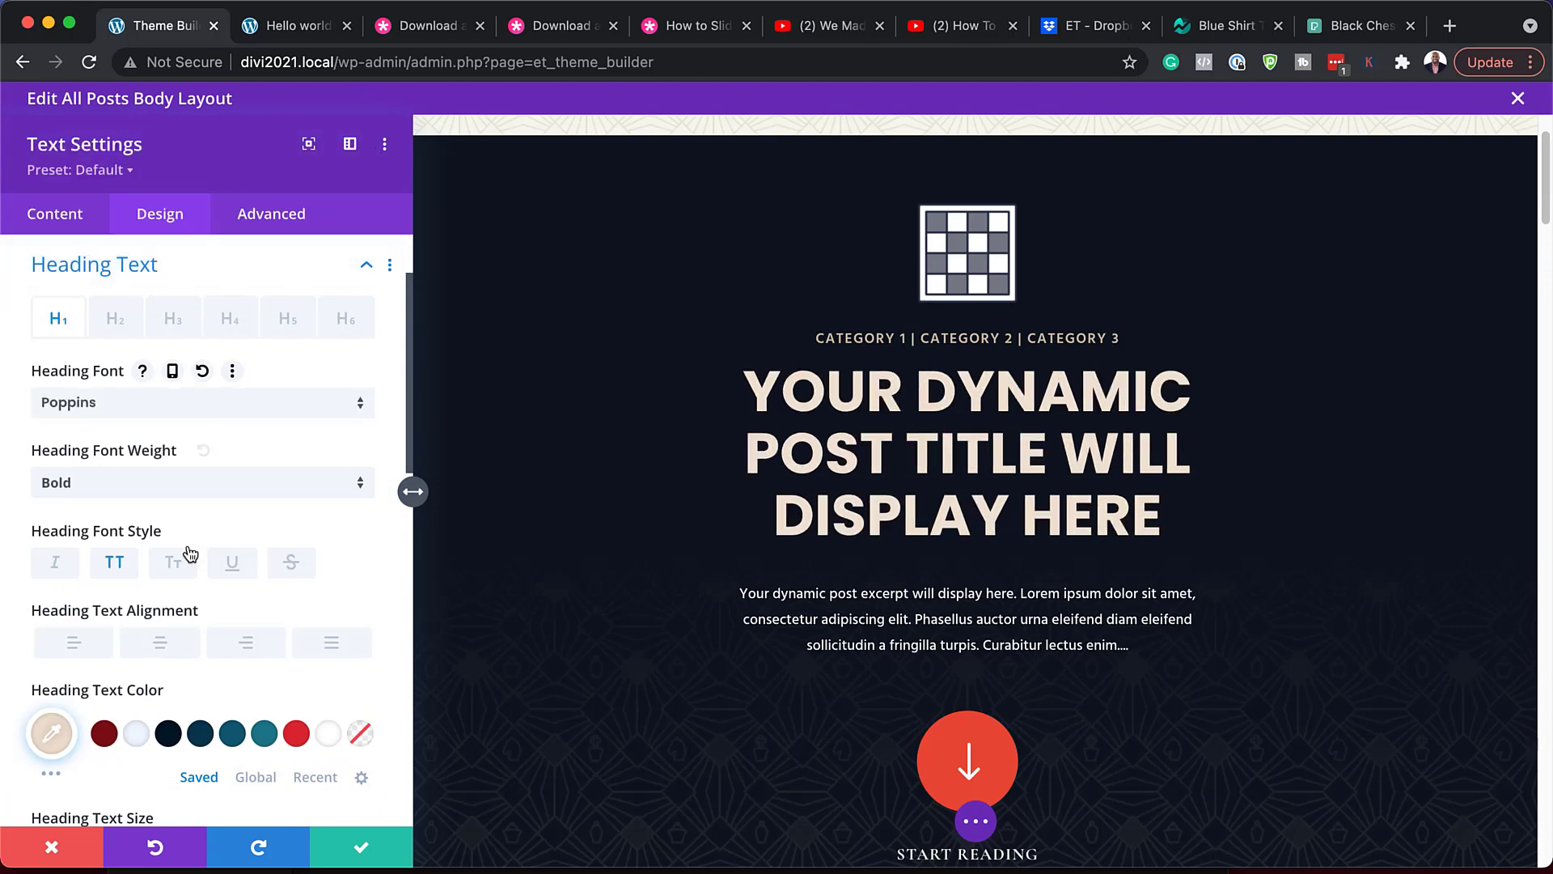
# - Try a 6vw heading text size and 1.2em line height on the post title, and discard the title module changes
pyautogui.scroll(-5, 190, 554)
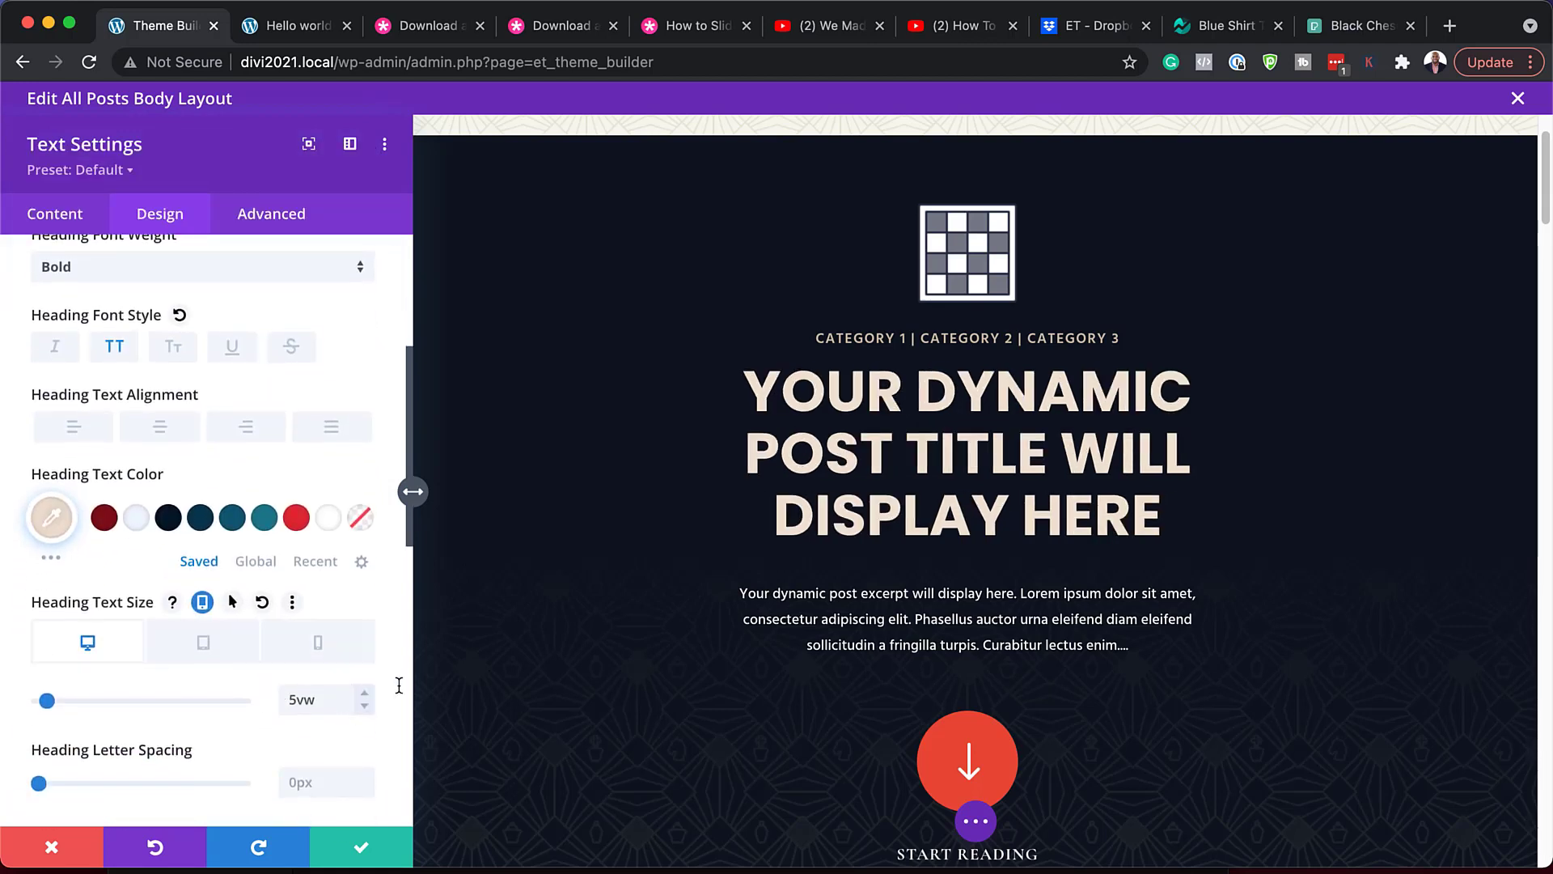
pyautogui.click(365, 694)
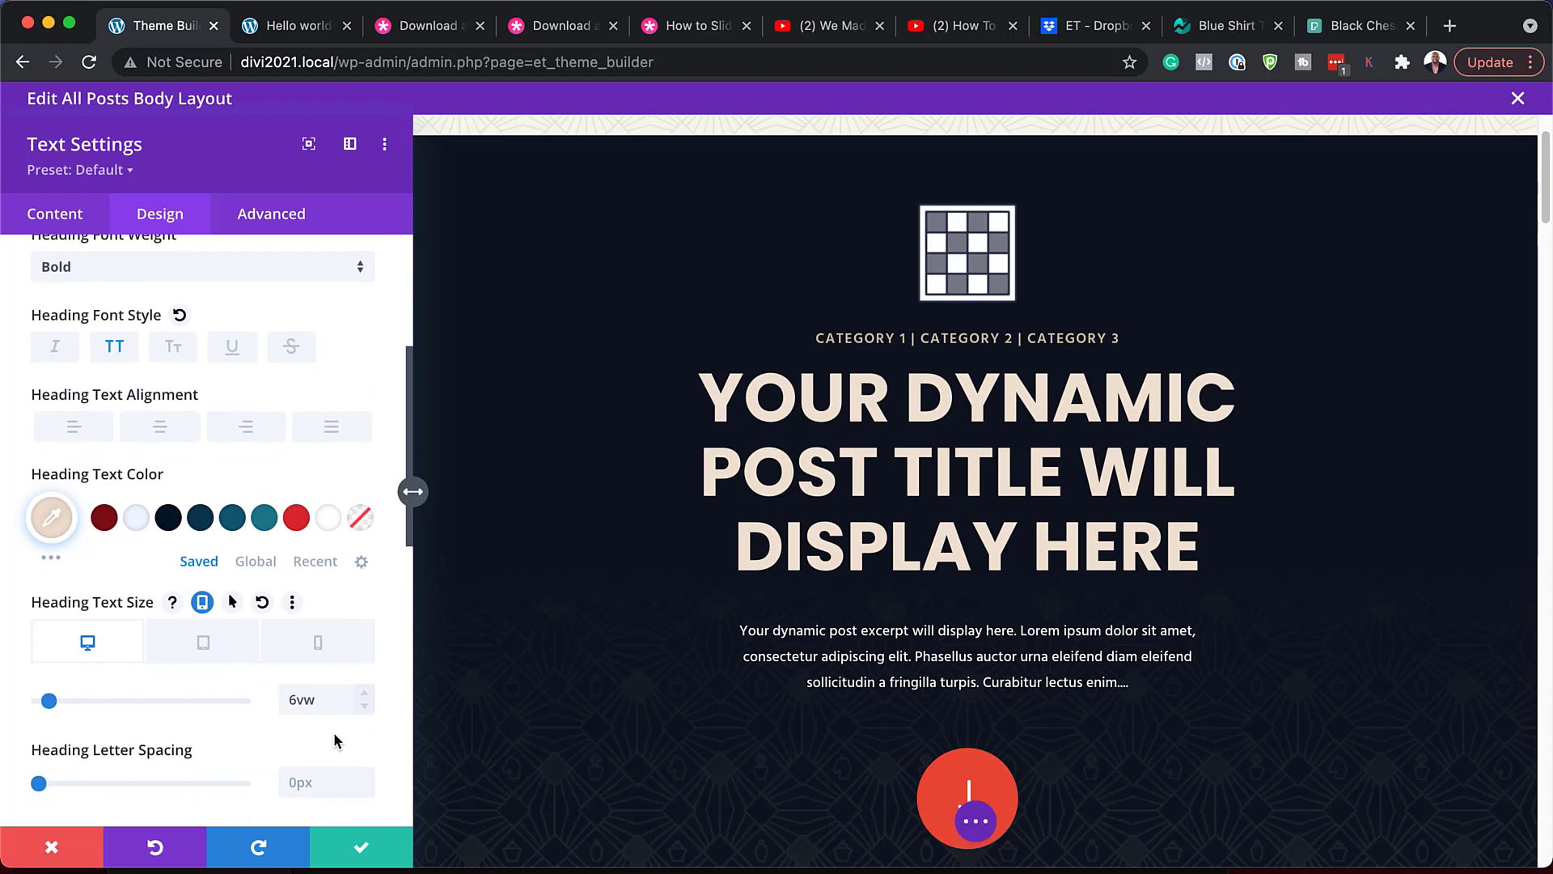
pyautogui.scroll(-6, 334, 732)
pyautogui.click(365, 596)
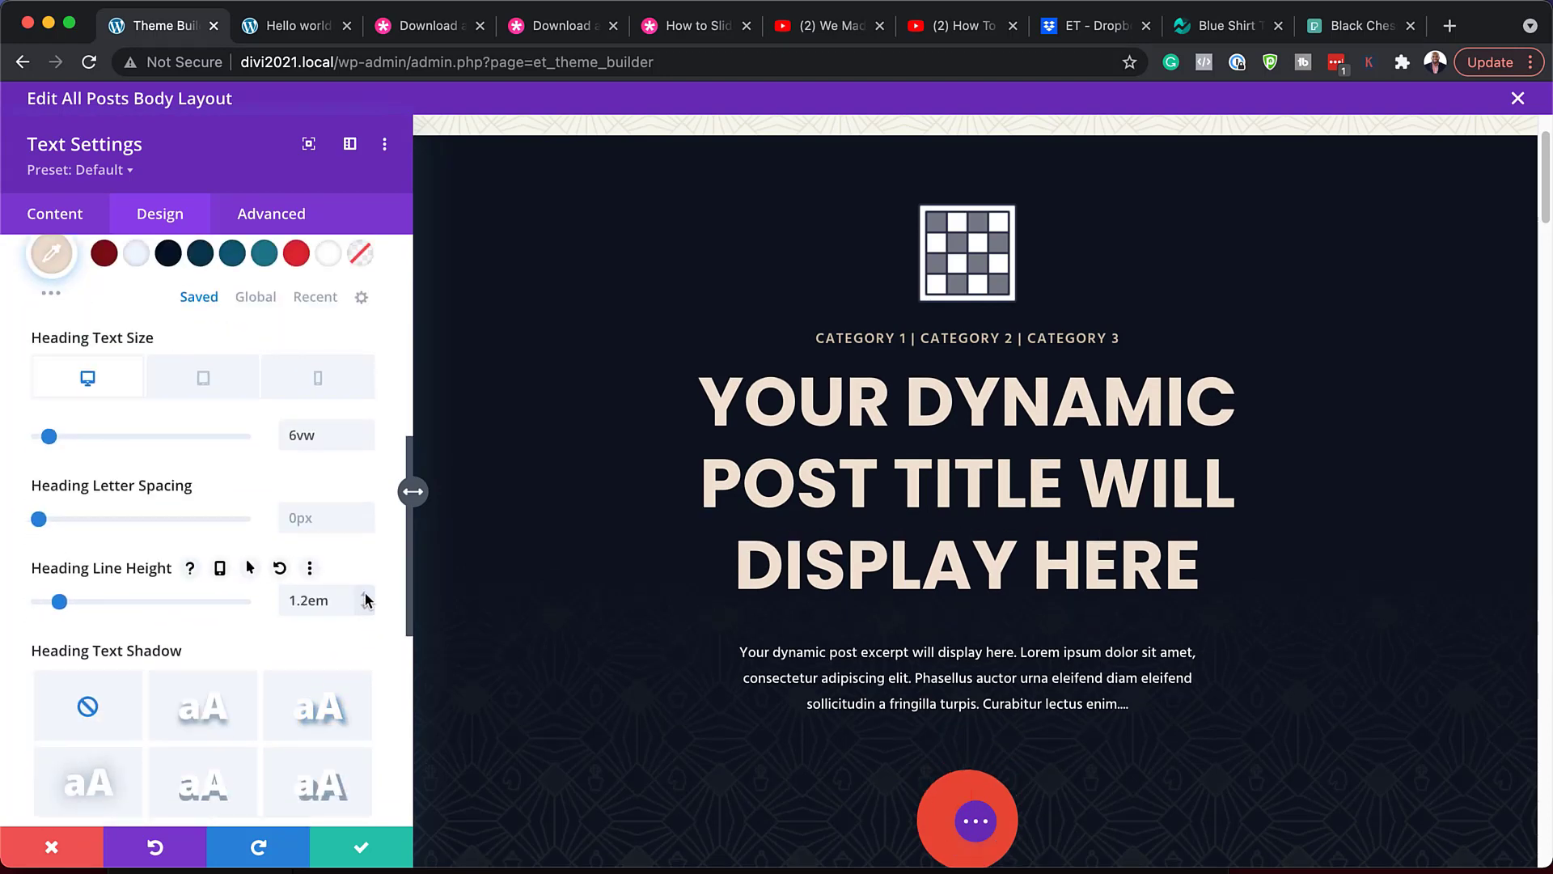
pyautogui.click(54, 847)
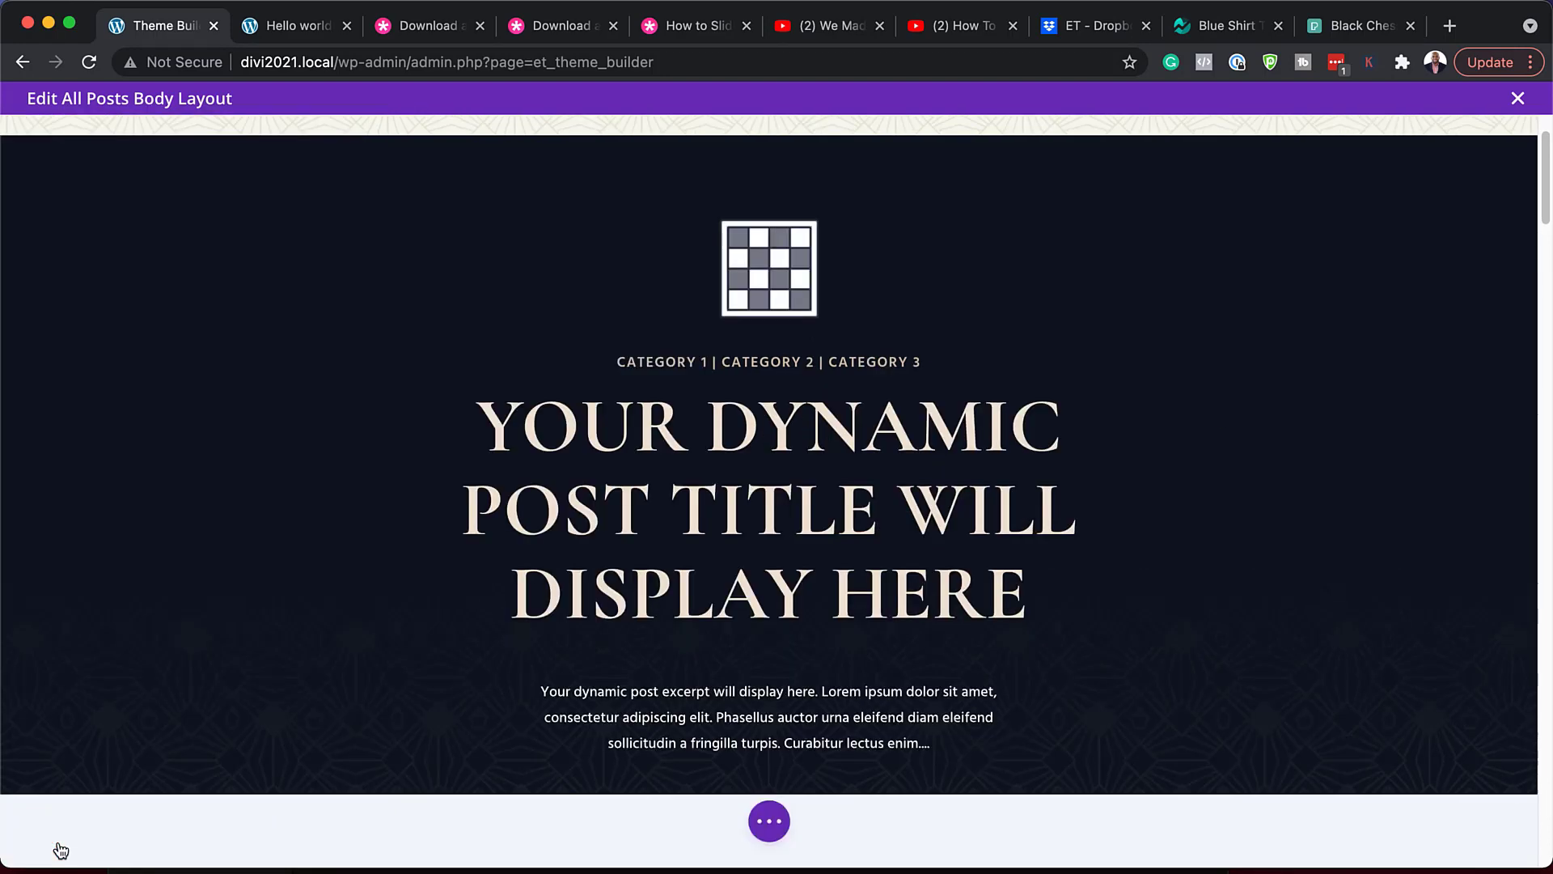
# - Examine the post excerpt text module's content and design options, and close its settings without changes
pyautogui.scroll(-5, 647, 566)
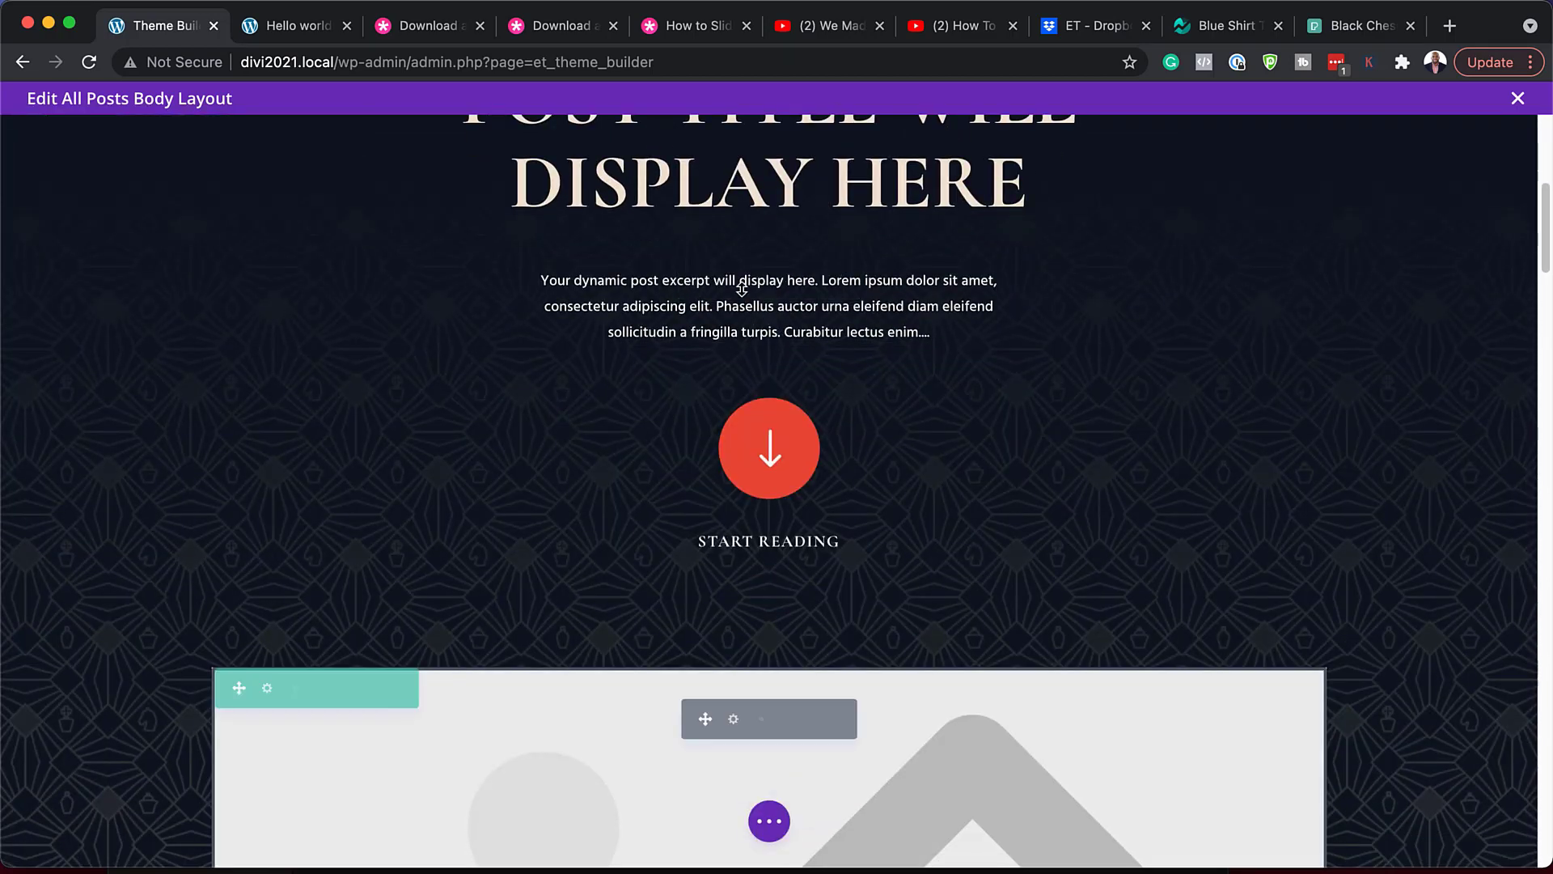
pyautogui.click(735, 283)
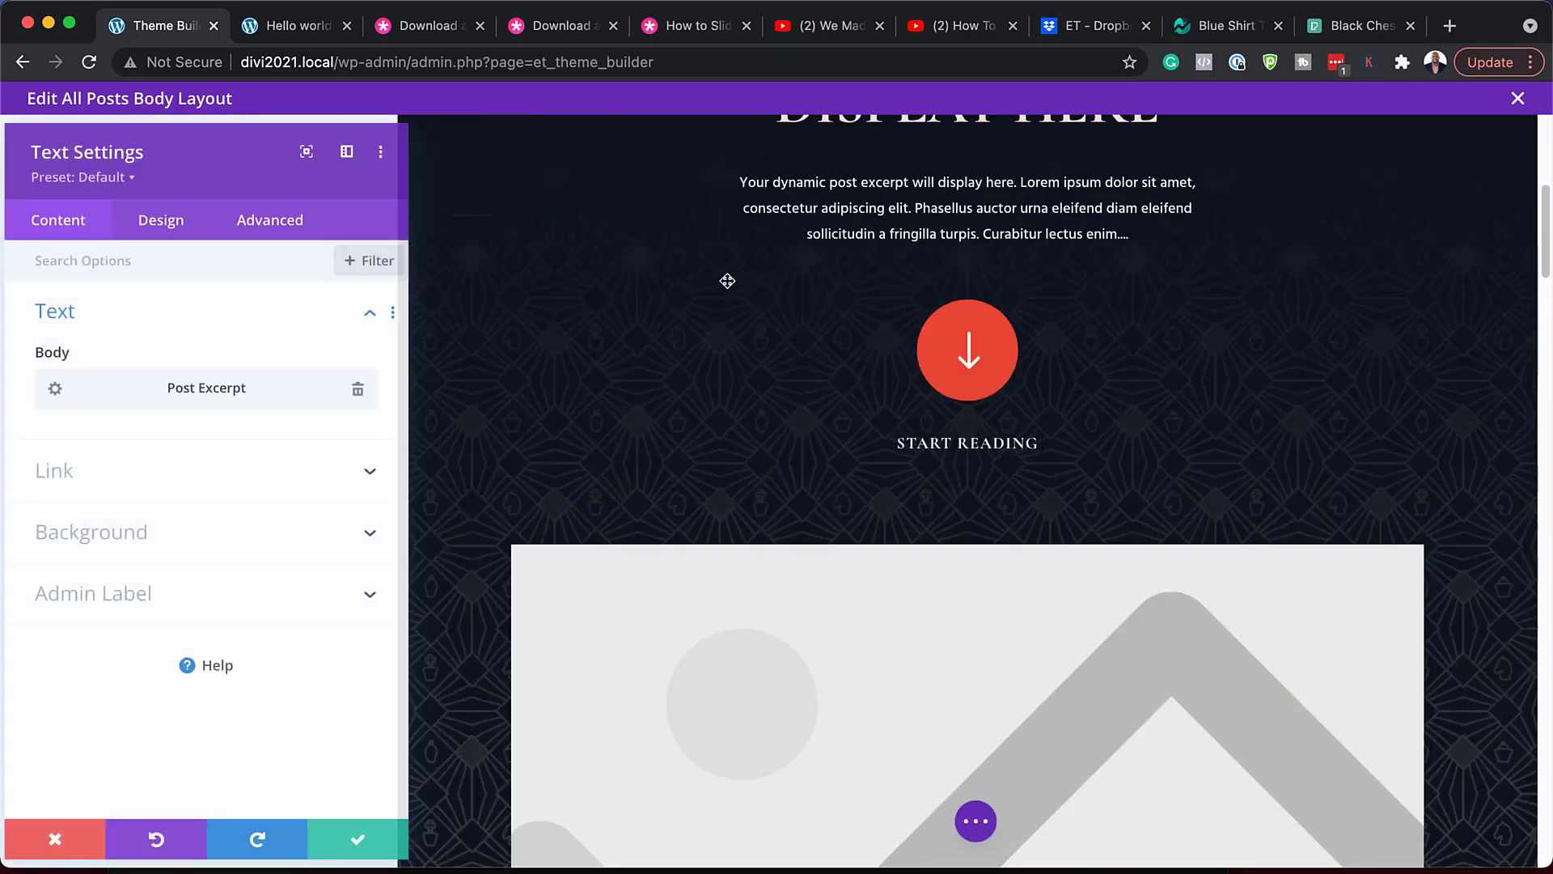
pyautogui.moveTo(165, 395)
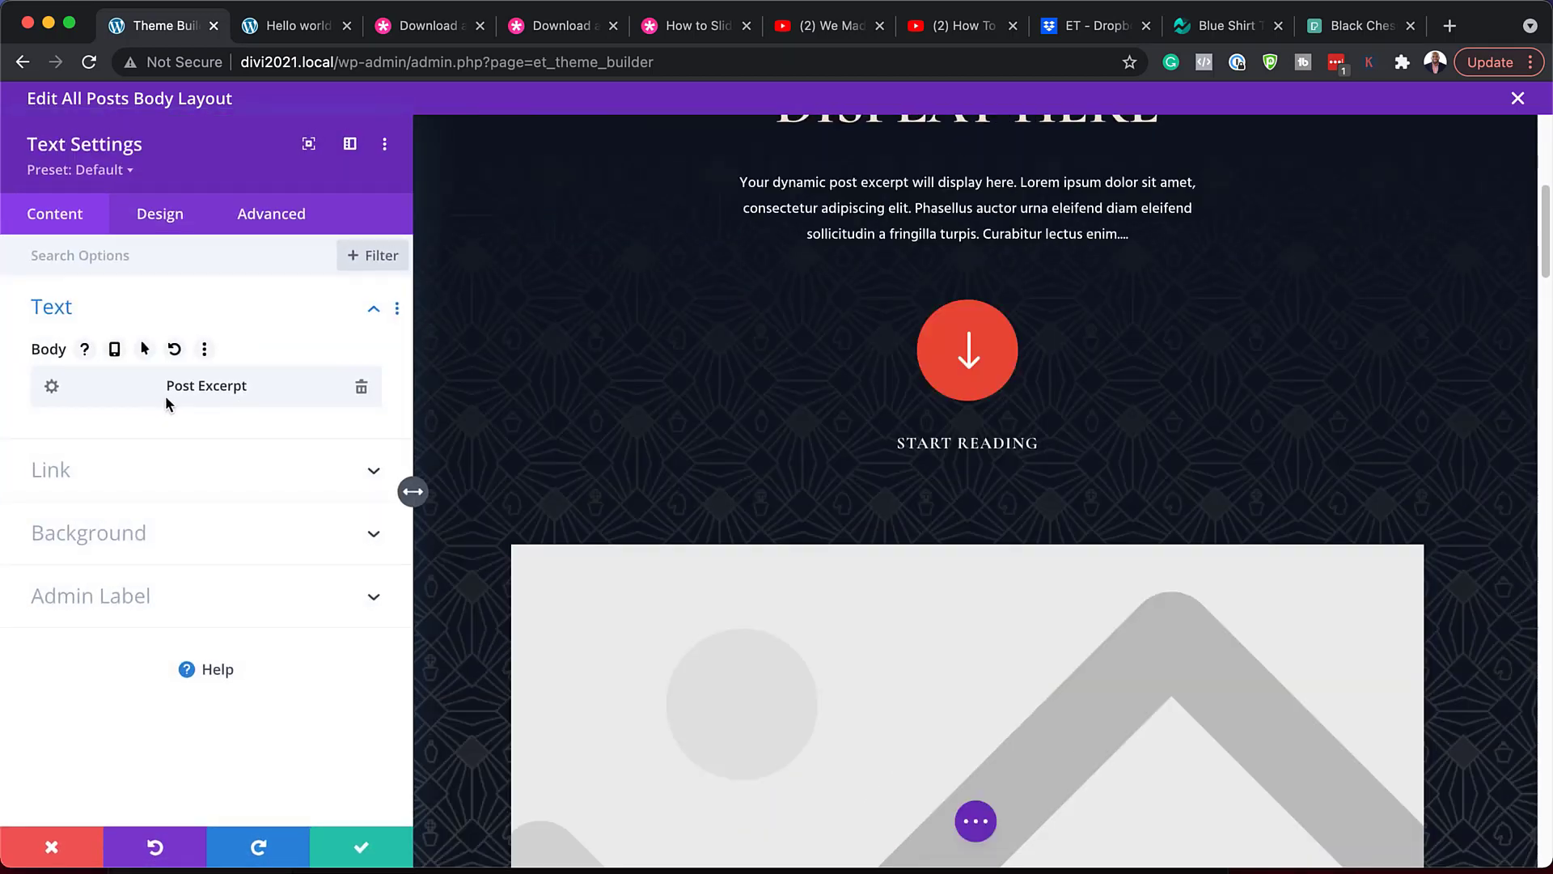
pyautogui.click(163, 218)
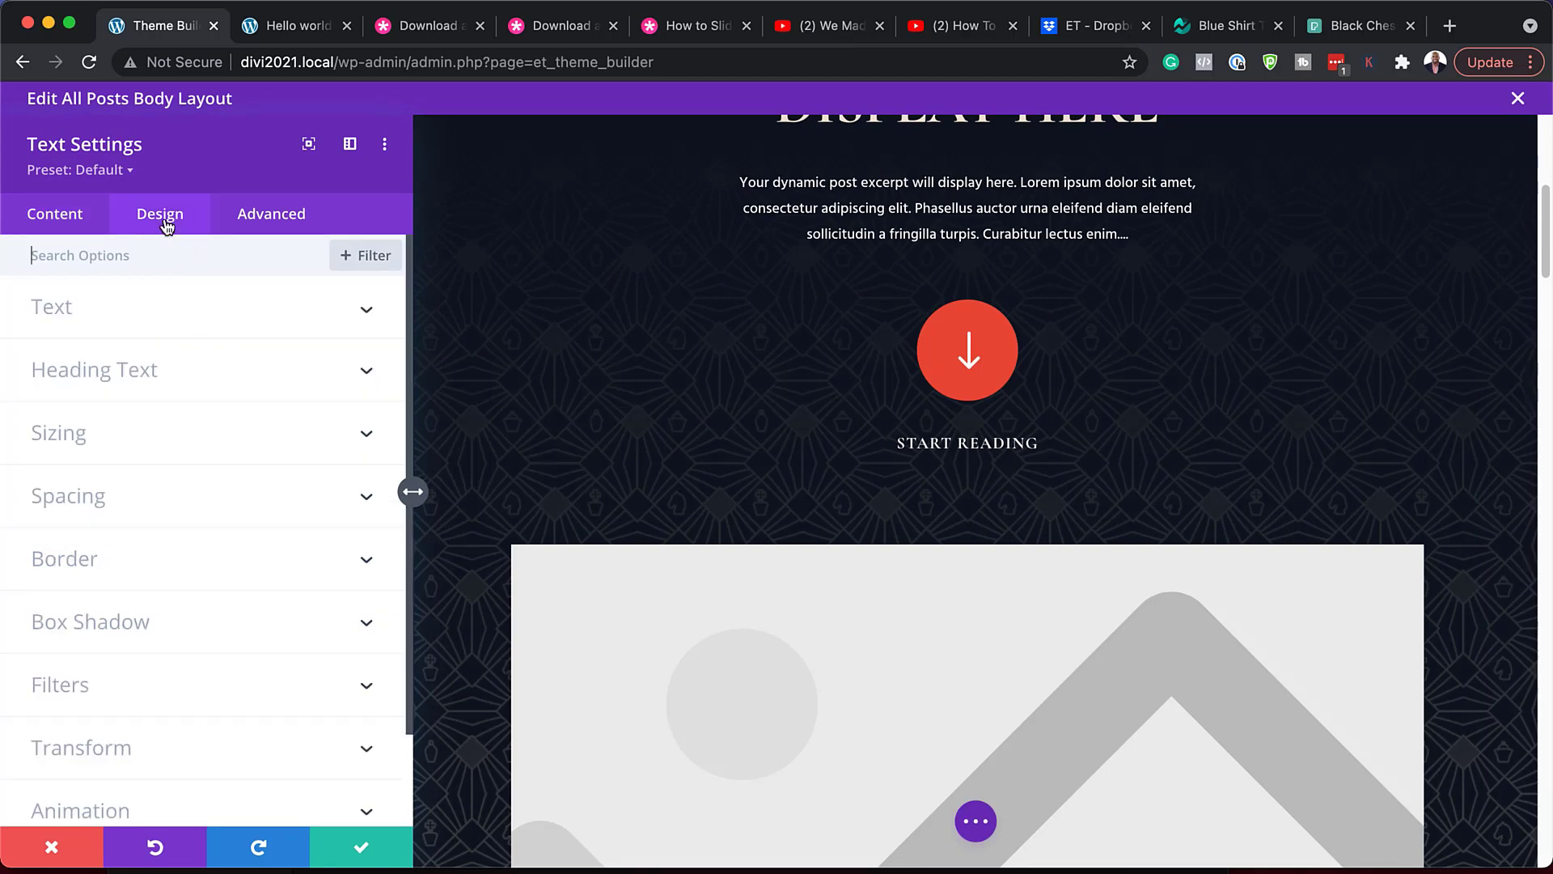
pyautogui.scroll(5, 746, 177)
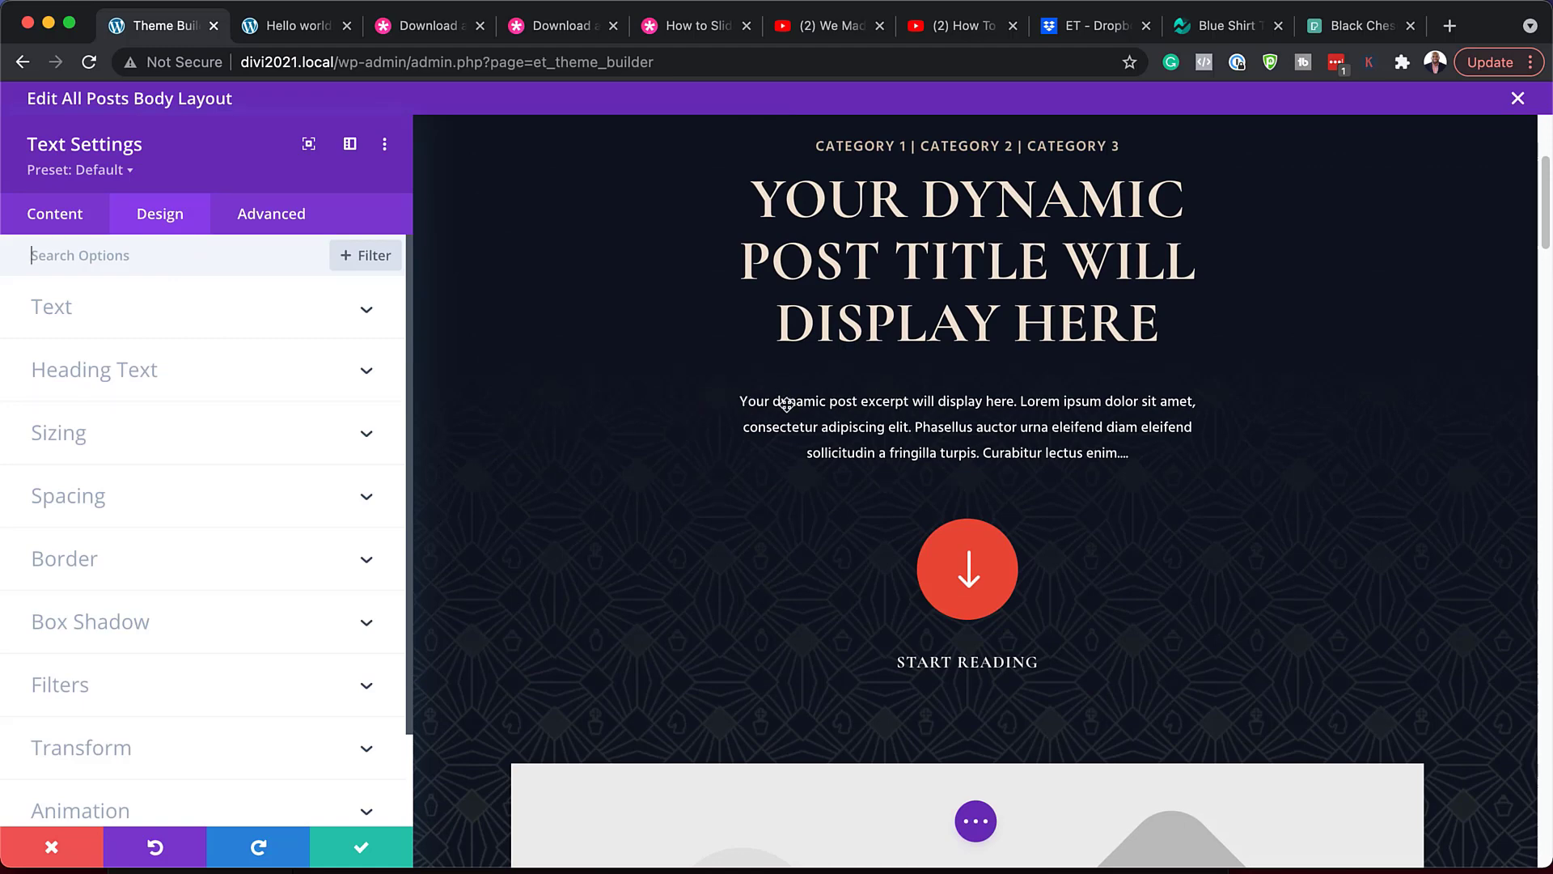
pyautogui.click(57, 848)
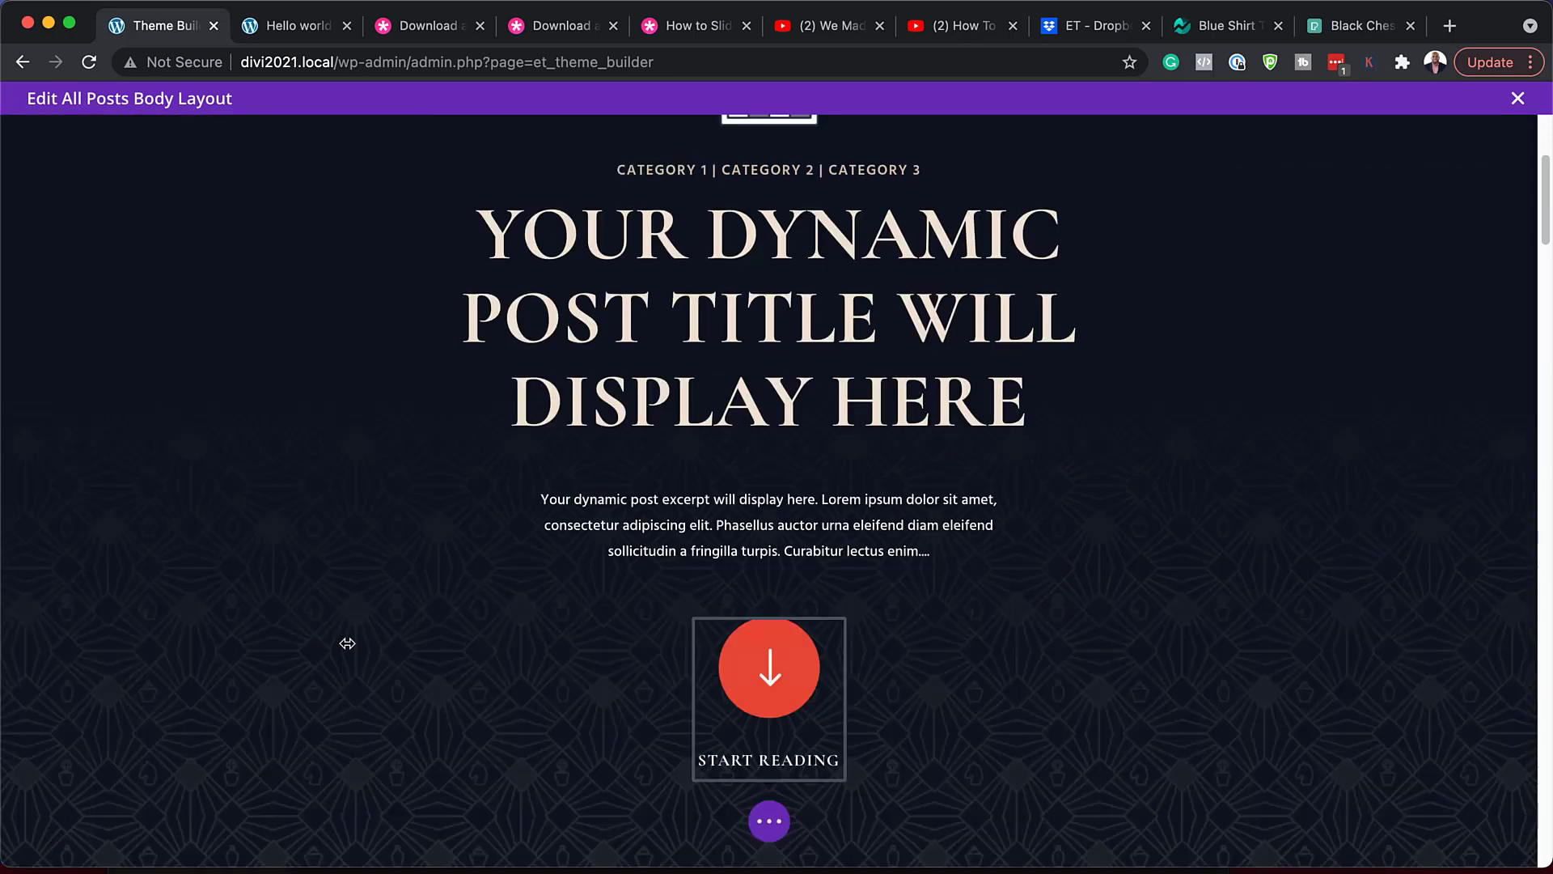
# - Set the title font of the Start Reading blurb below the post excerpt to Poppins
pyautogui.scroll(-3, 347, 643)
pyautogui.moveTo(744, 409)
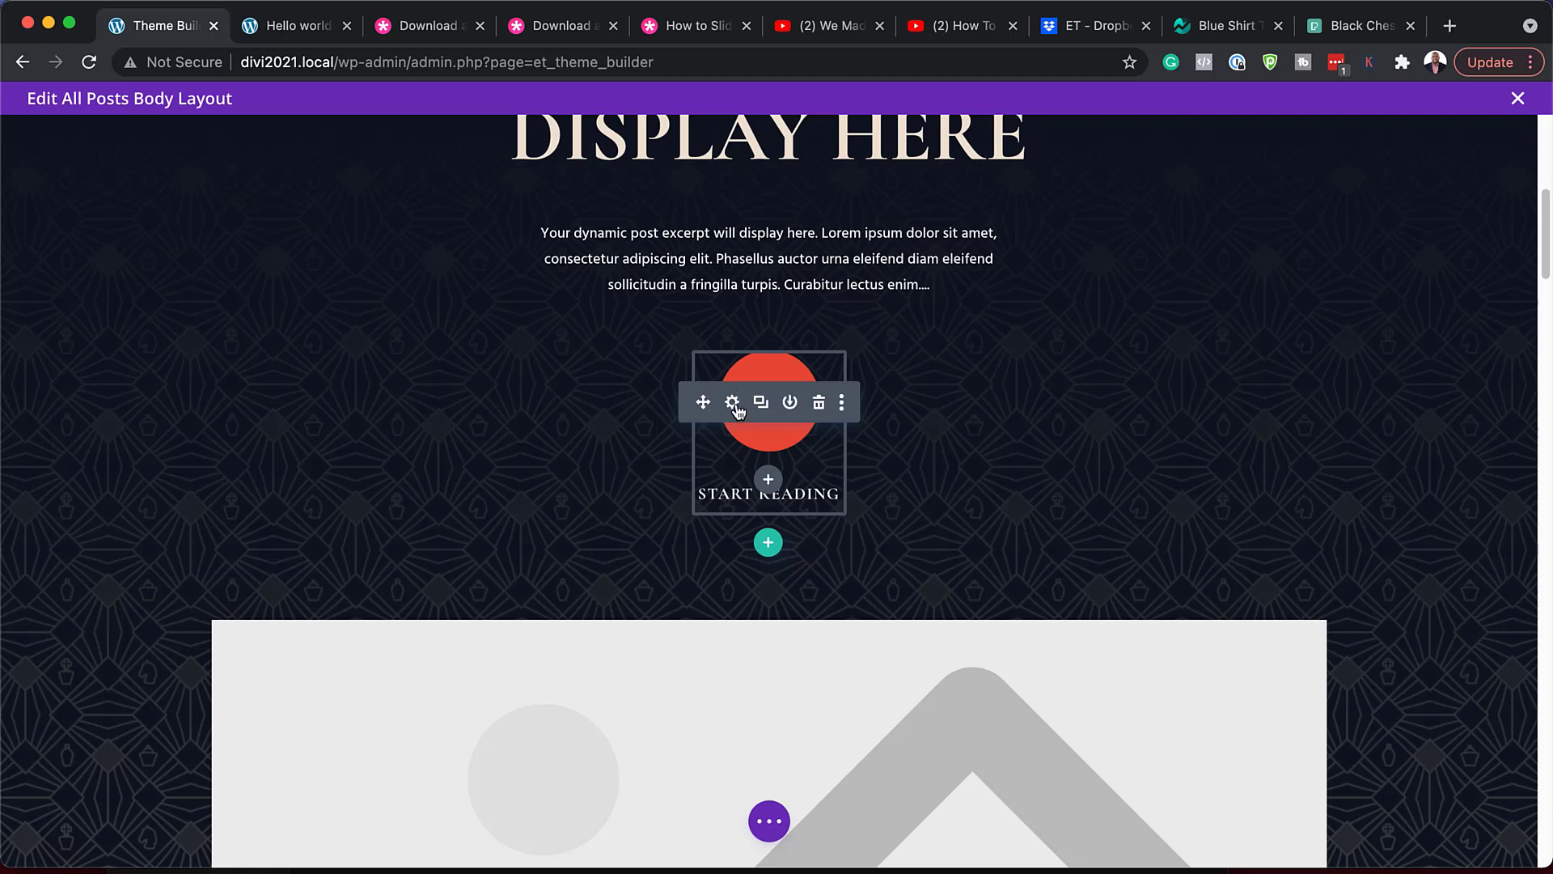
pyautogui.click(732, 402)
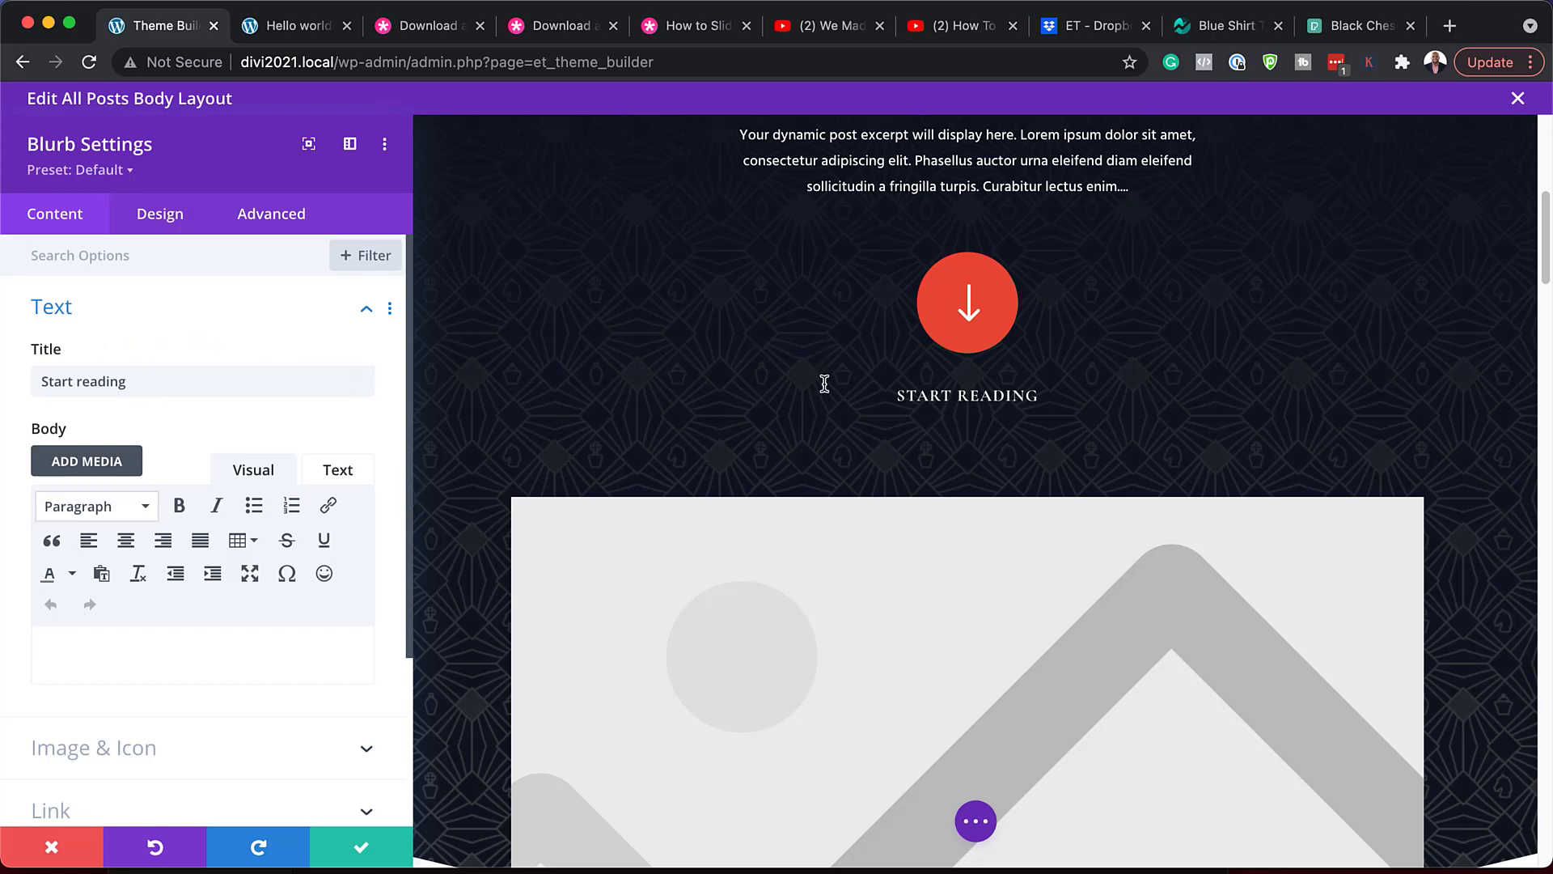
pyautogui.click(888, 383)
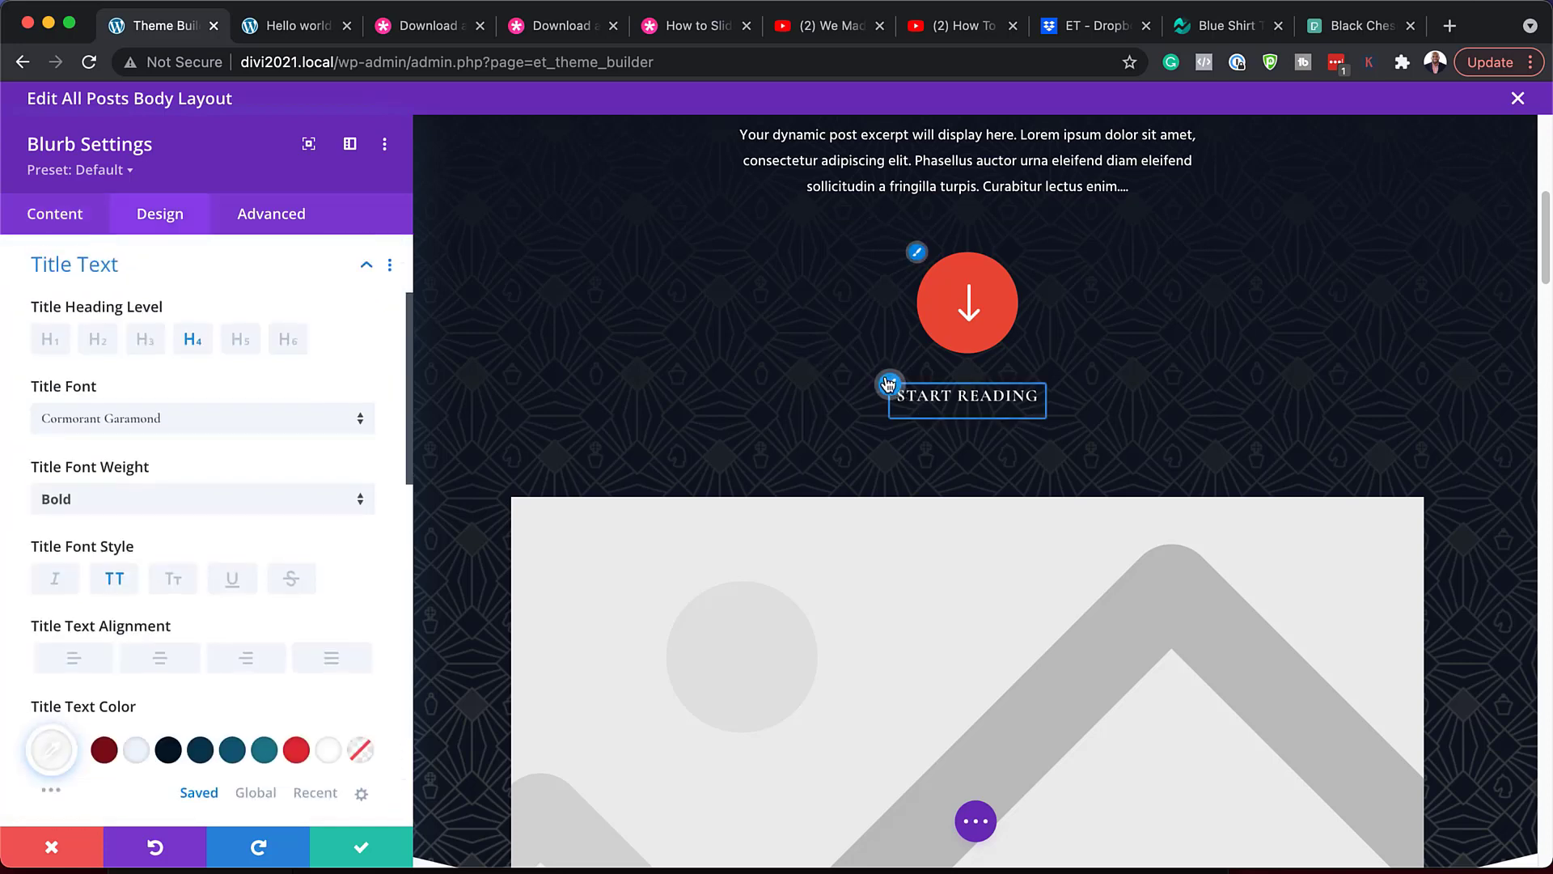
pyautogui.click(252, 427)
pyautogui.click(225, 292)
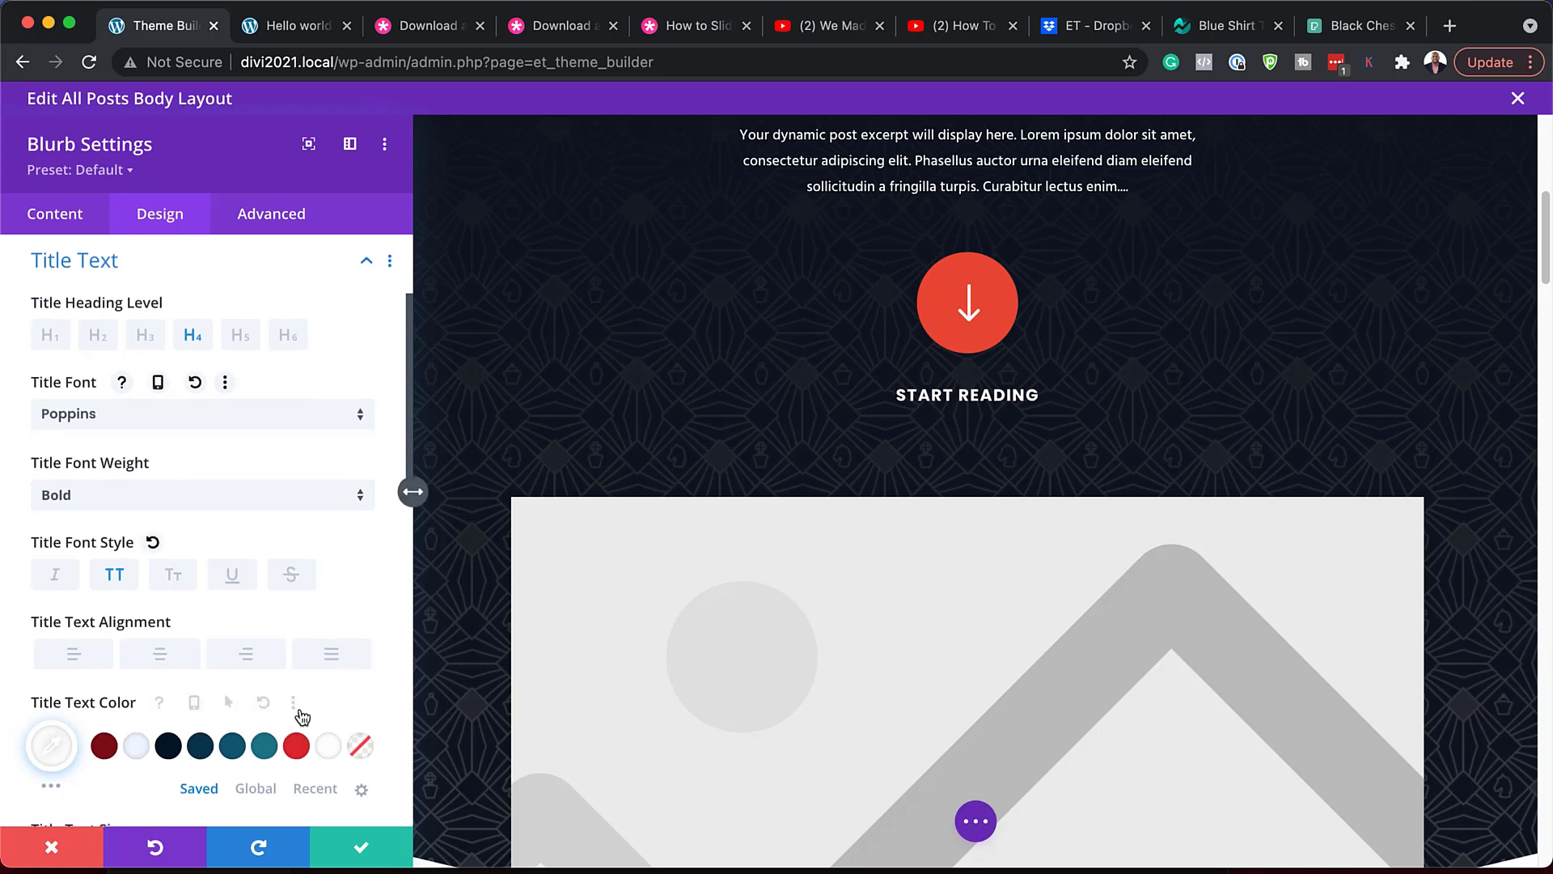
# - Try teal for the Start Reading title text, return it to the pale swatch, and save the blurb settings
pyautogui.scroll(-1, 305, 709)
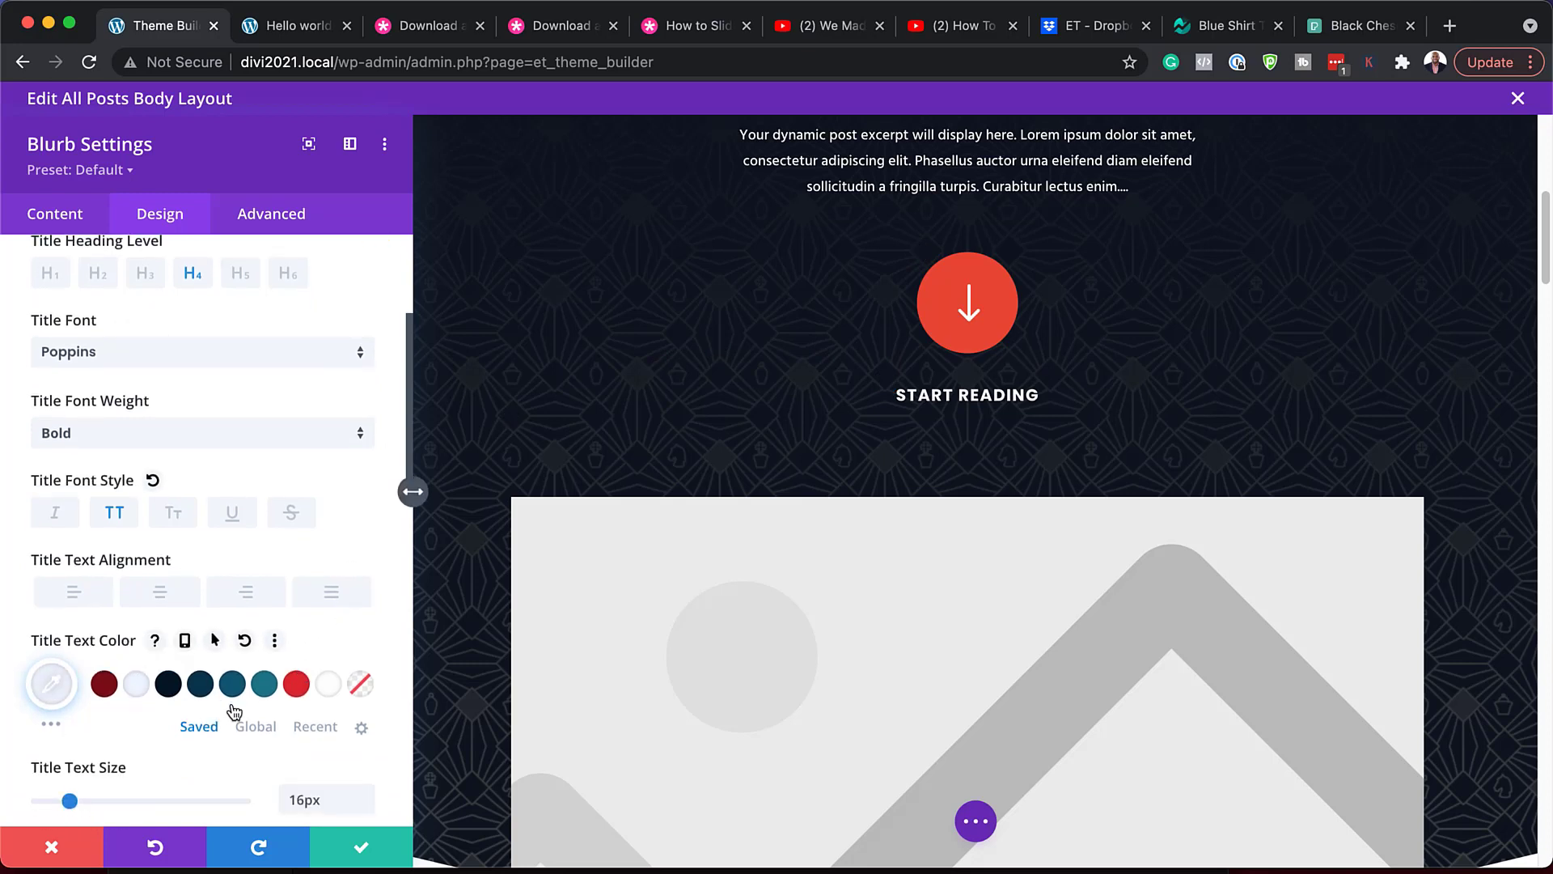
pyautogui.click(264, 684)
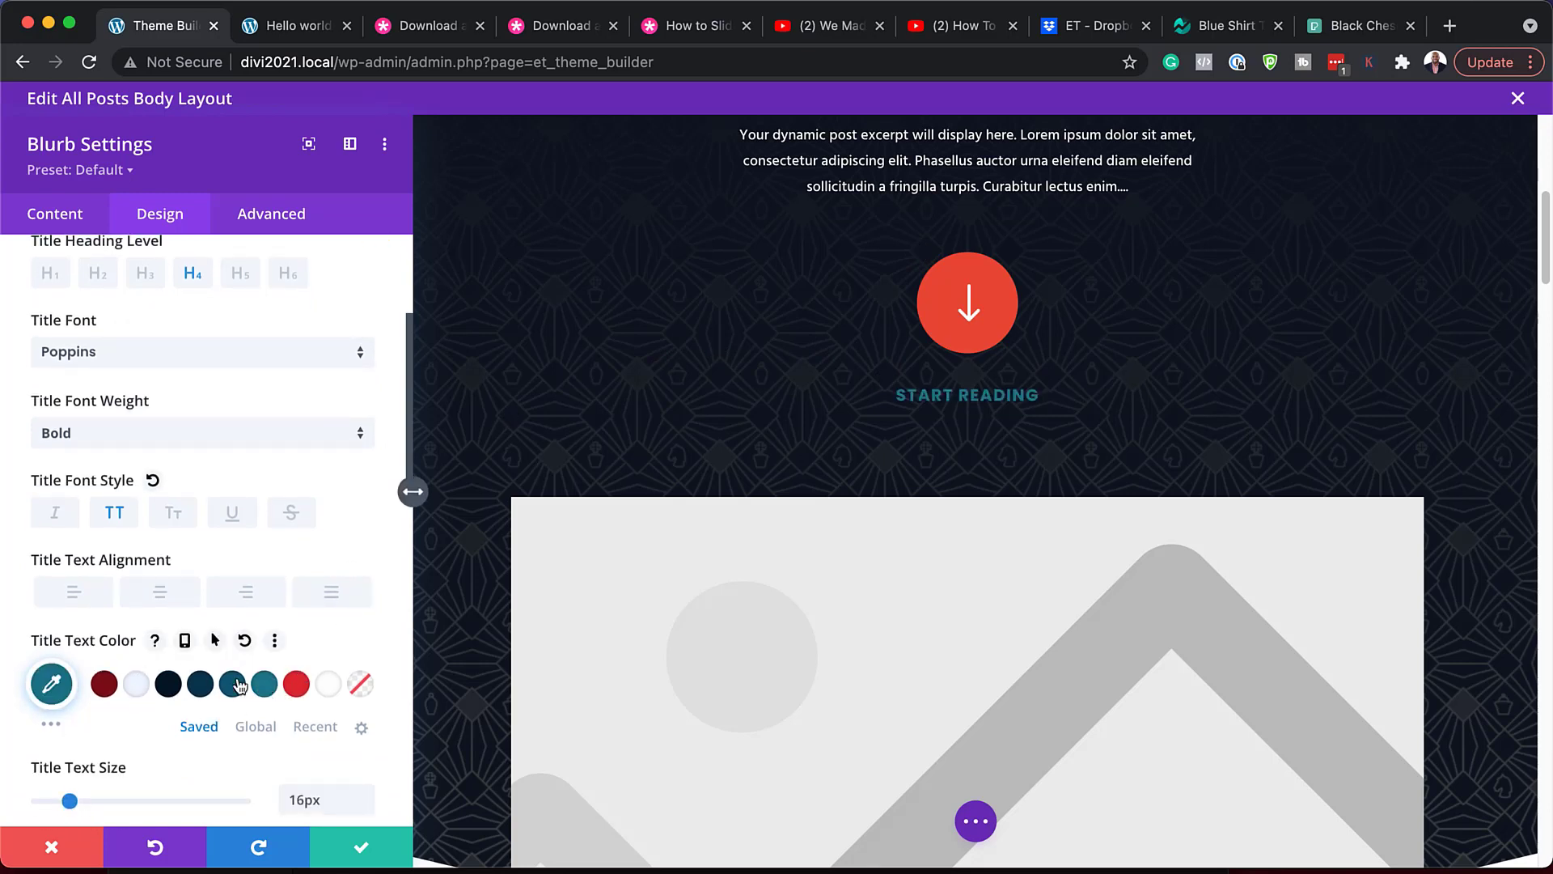
pyautogui.click(136, 686)
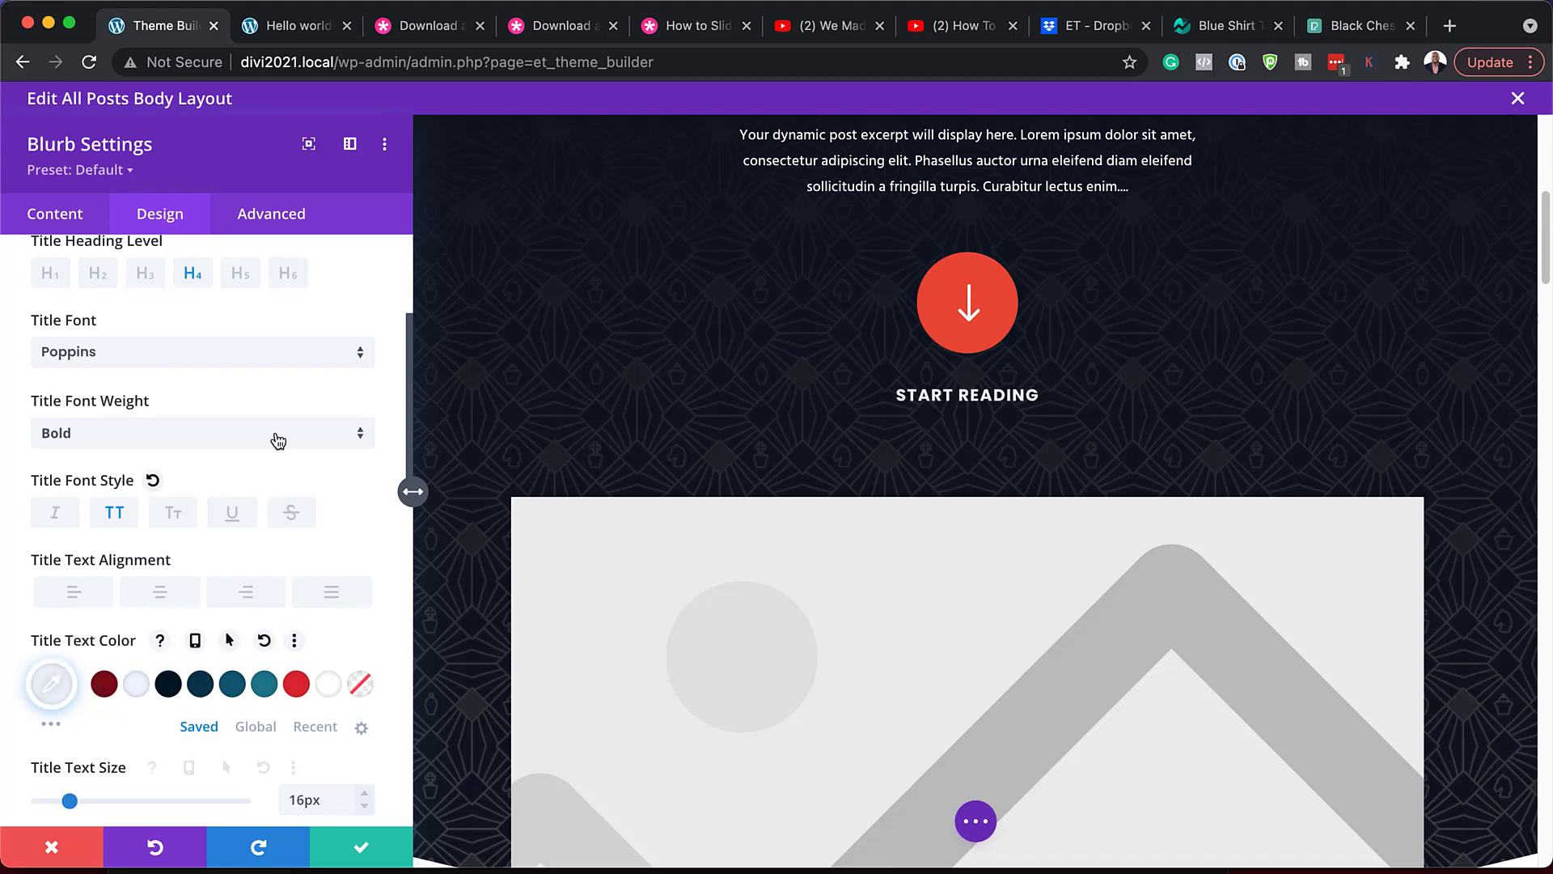
pyautogui.click(372, 850)
# - Examine the row holding the post content and sidebar, and check how it appears on the Hello World post
pyautogui.scroll(-4, 452, 695)
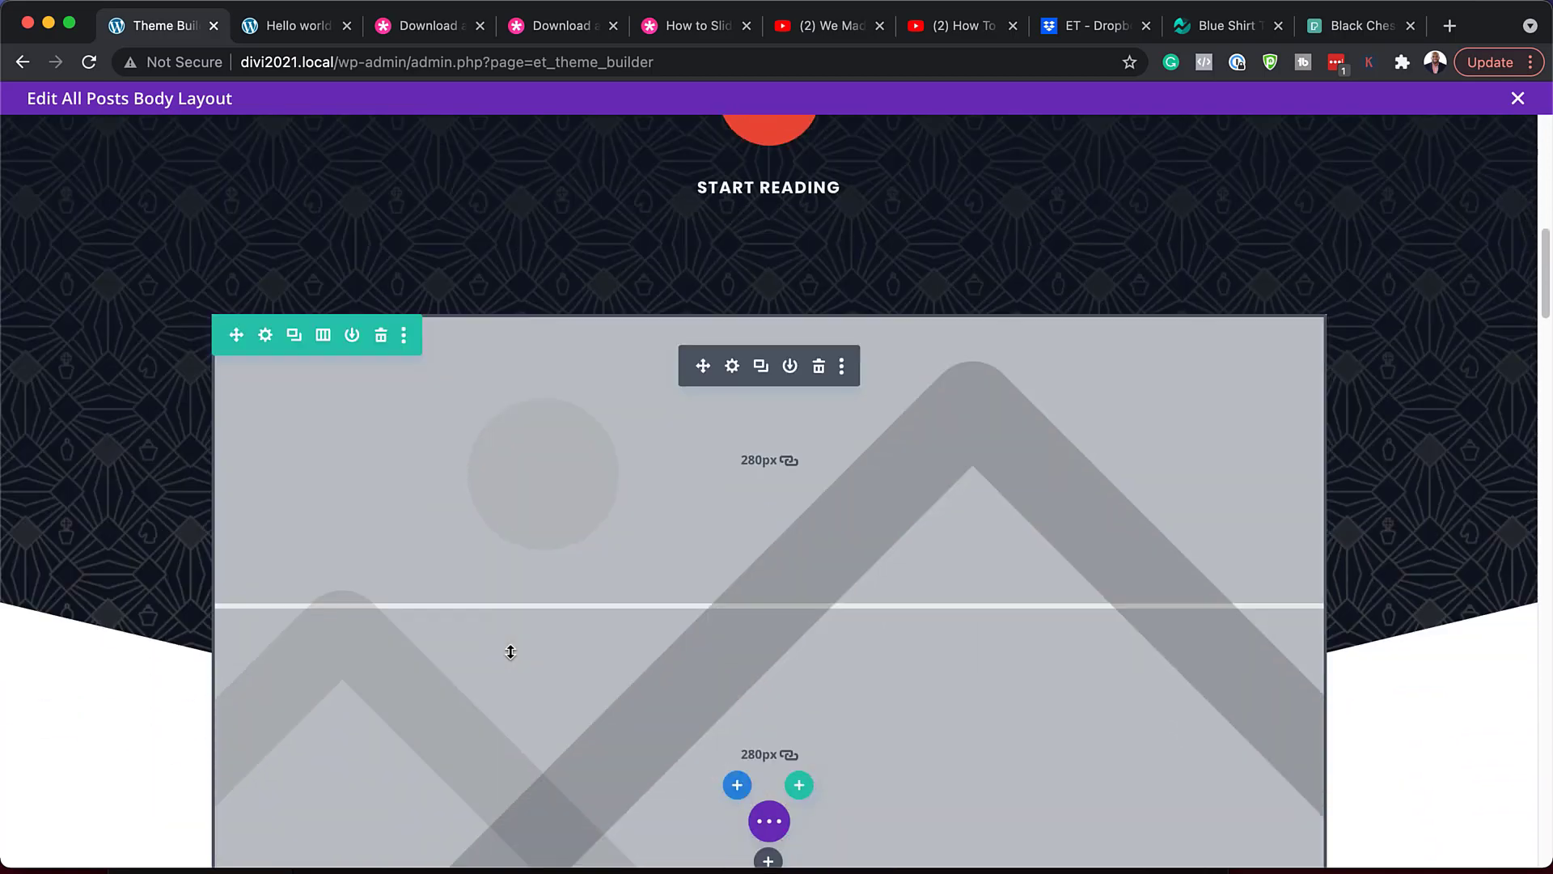
pyautogui.scroll(-3, 763, 666)
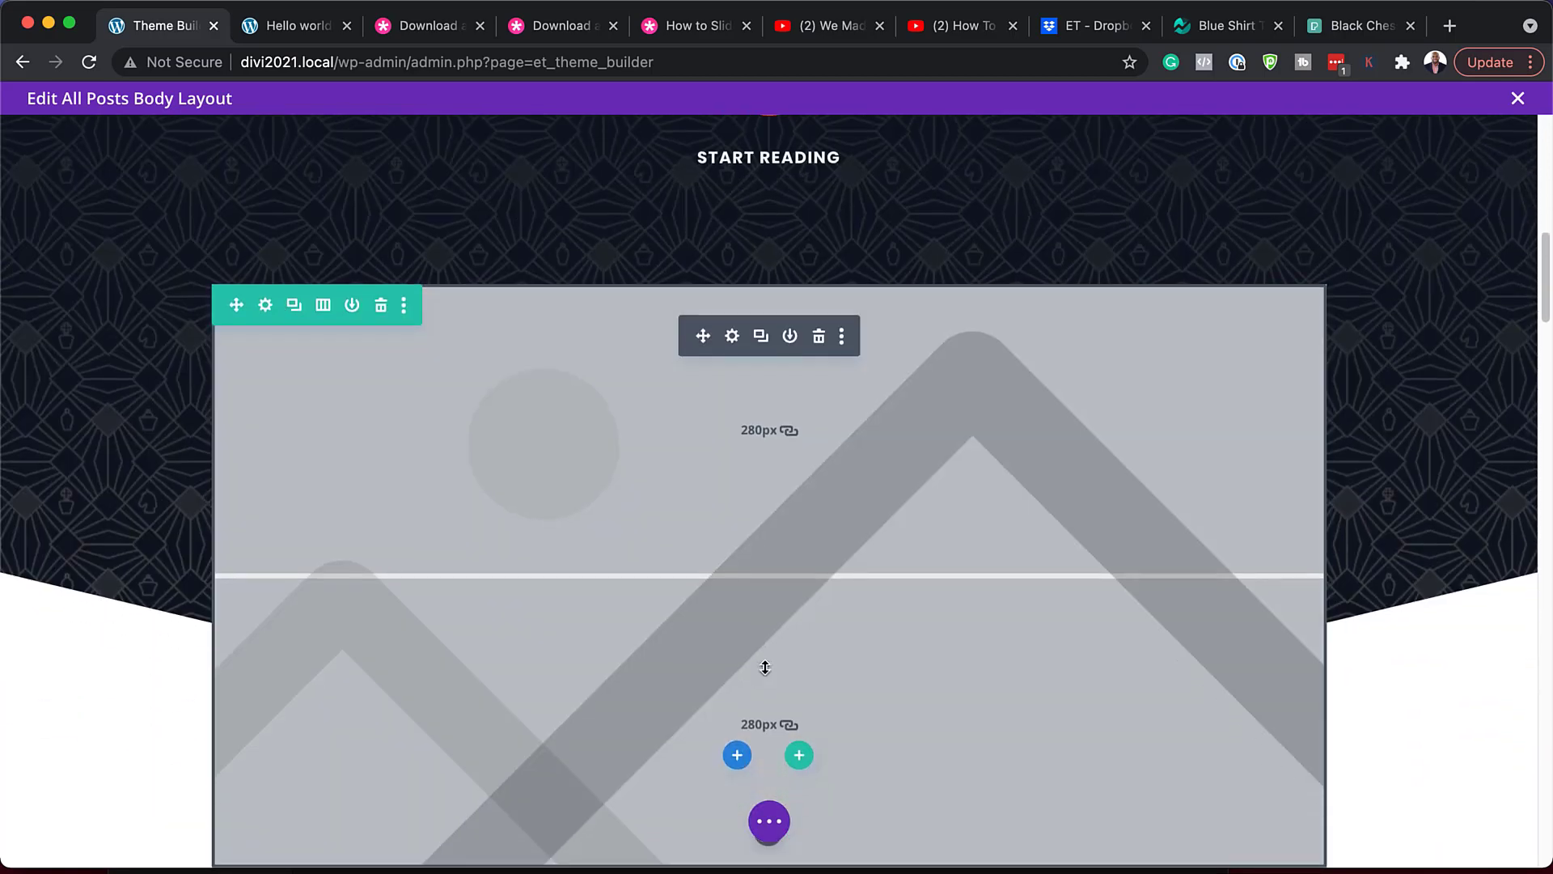
pyautogui.scroll(-5, 429, 606)
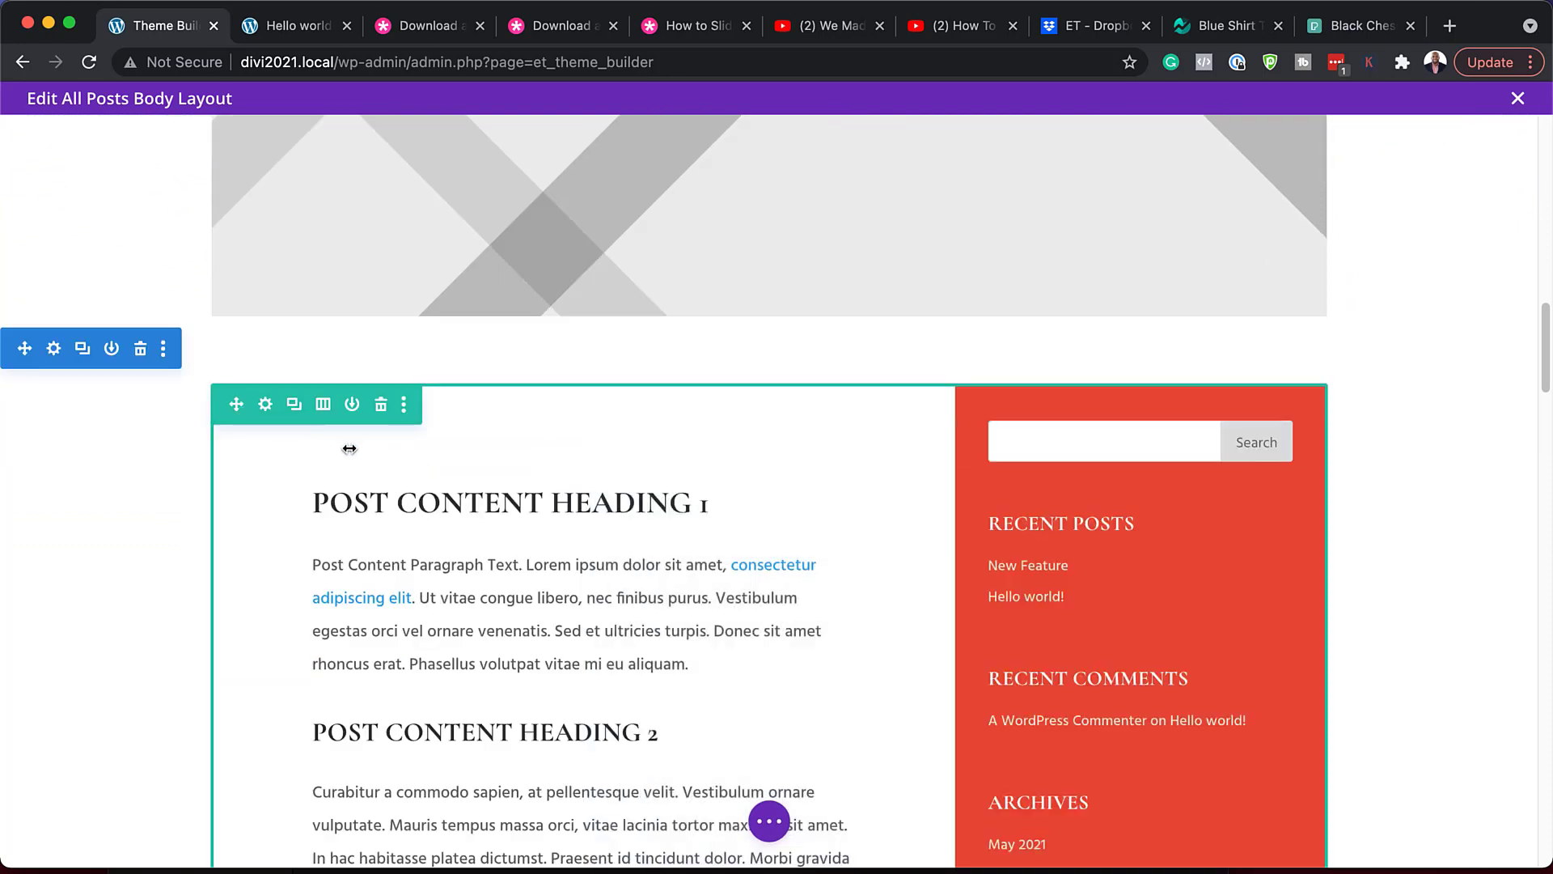
pyautogui.scroll(-3, 396, 472)
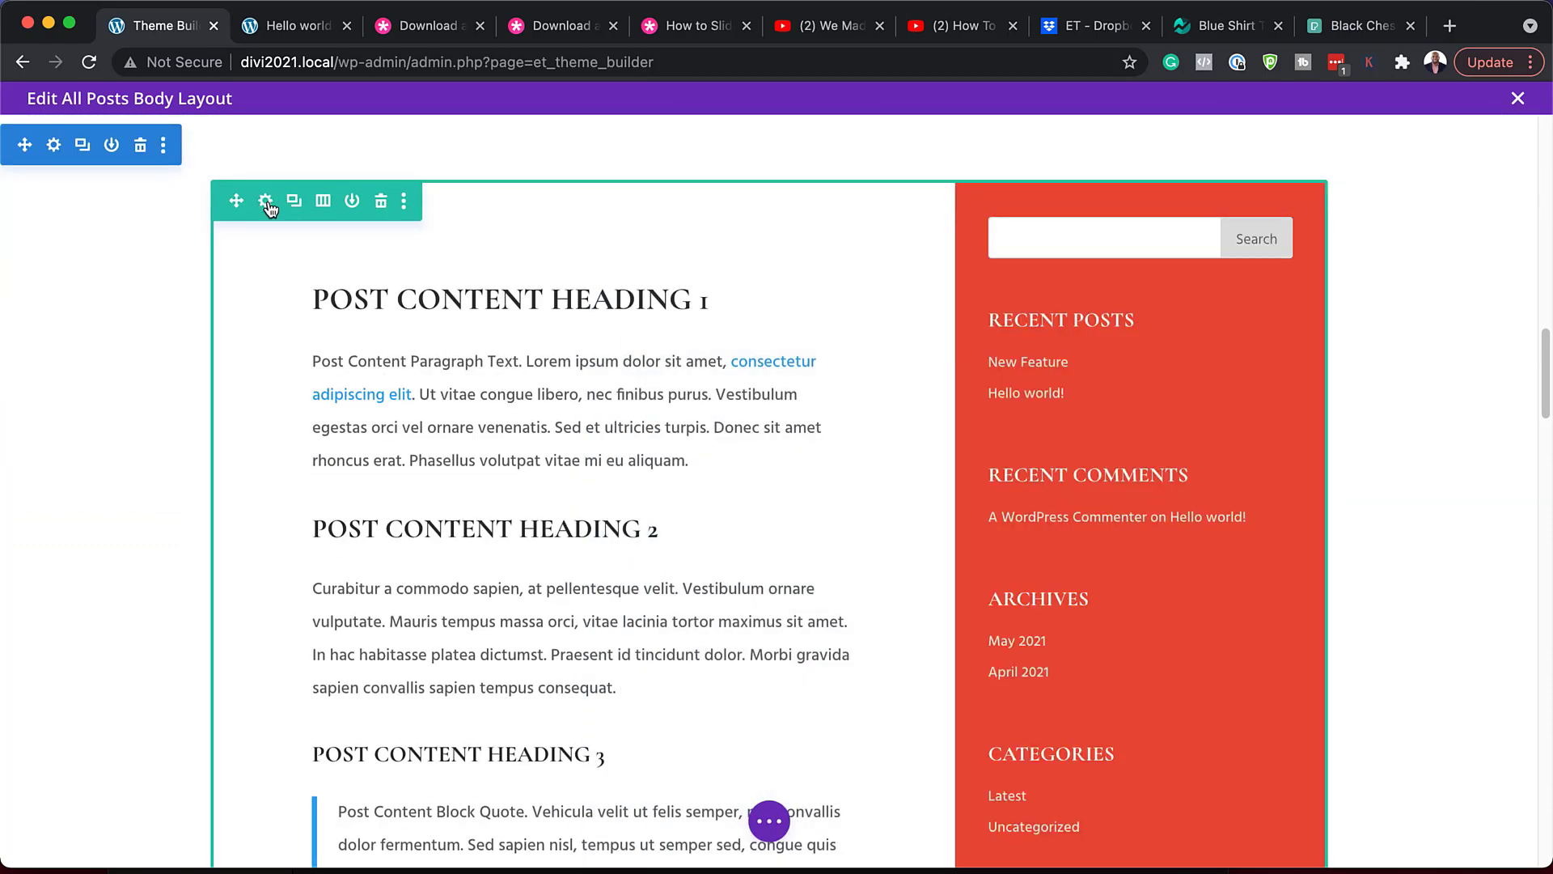
pyautogui.click(268, 204)
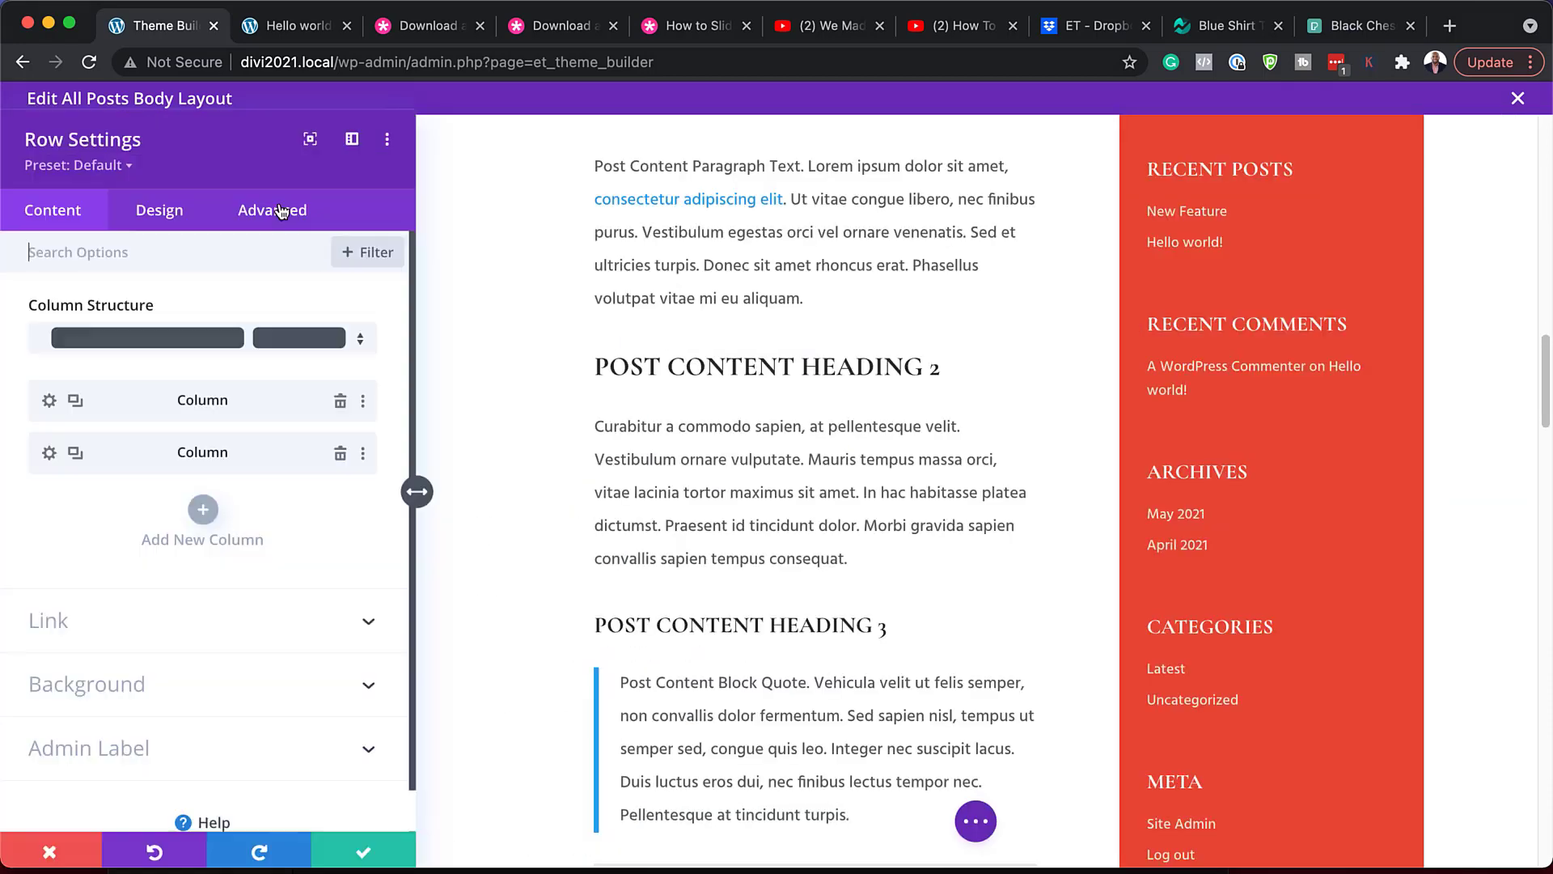
pyautogui.click(285, 20)
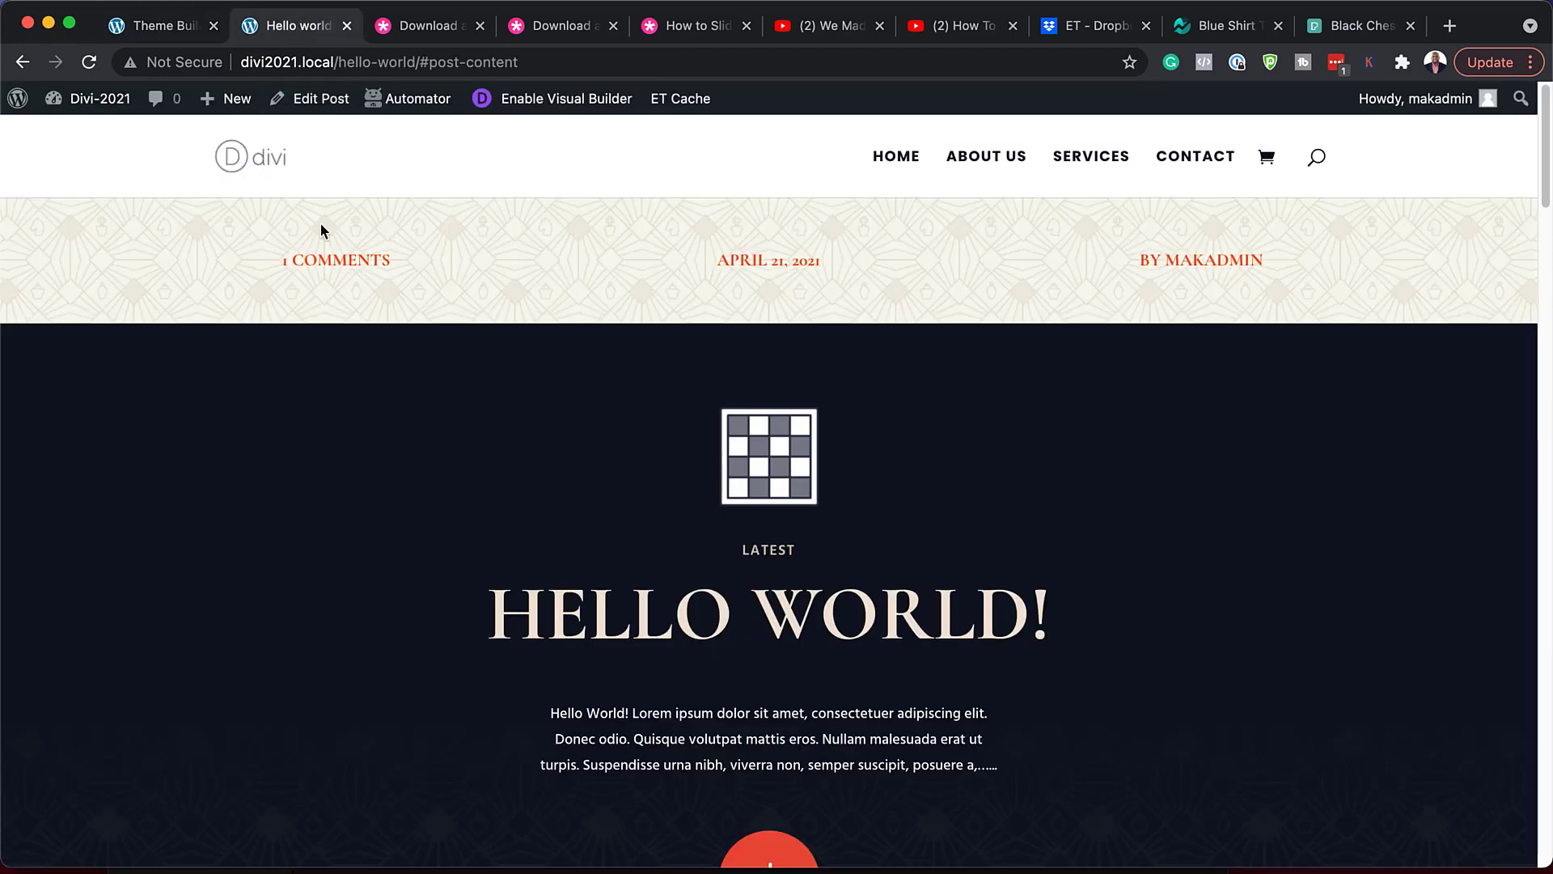
pyautogui.scroll(-10, 623, 396)
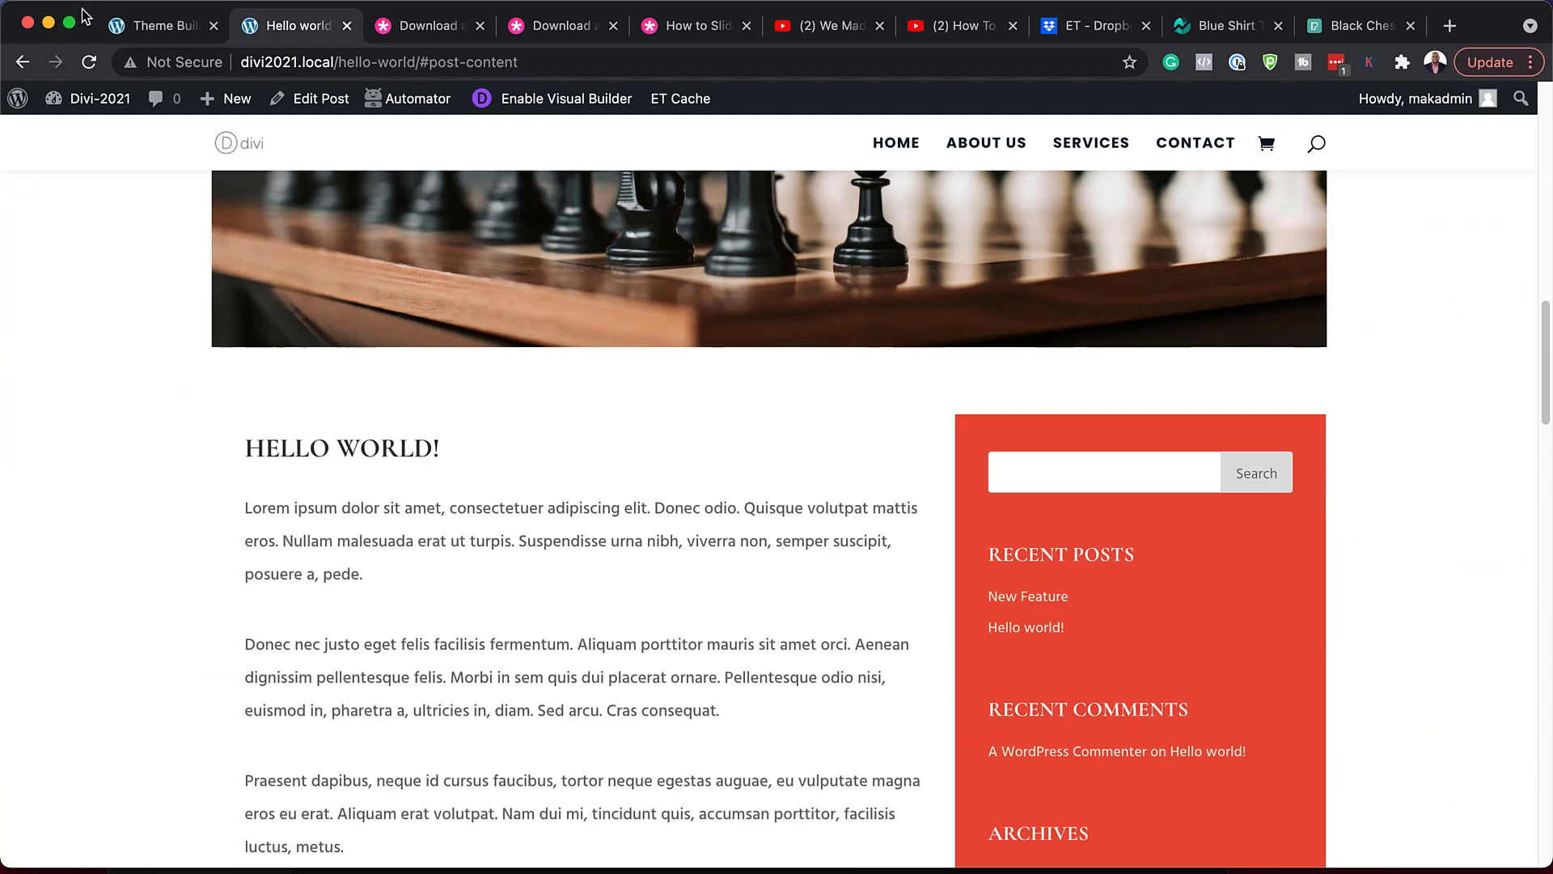
pyautogui.click(166, 26)
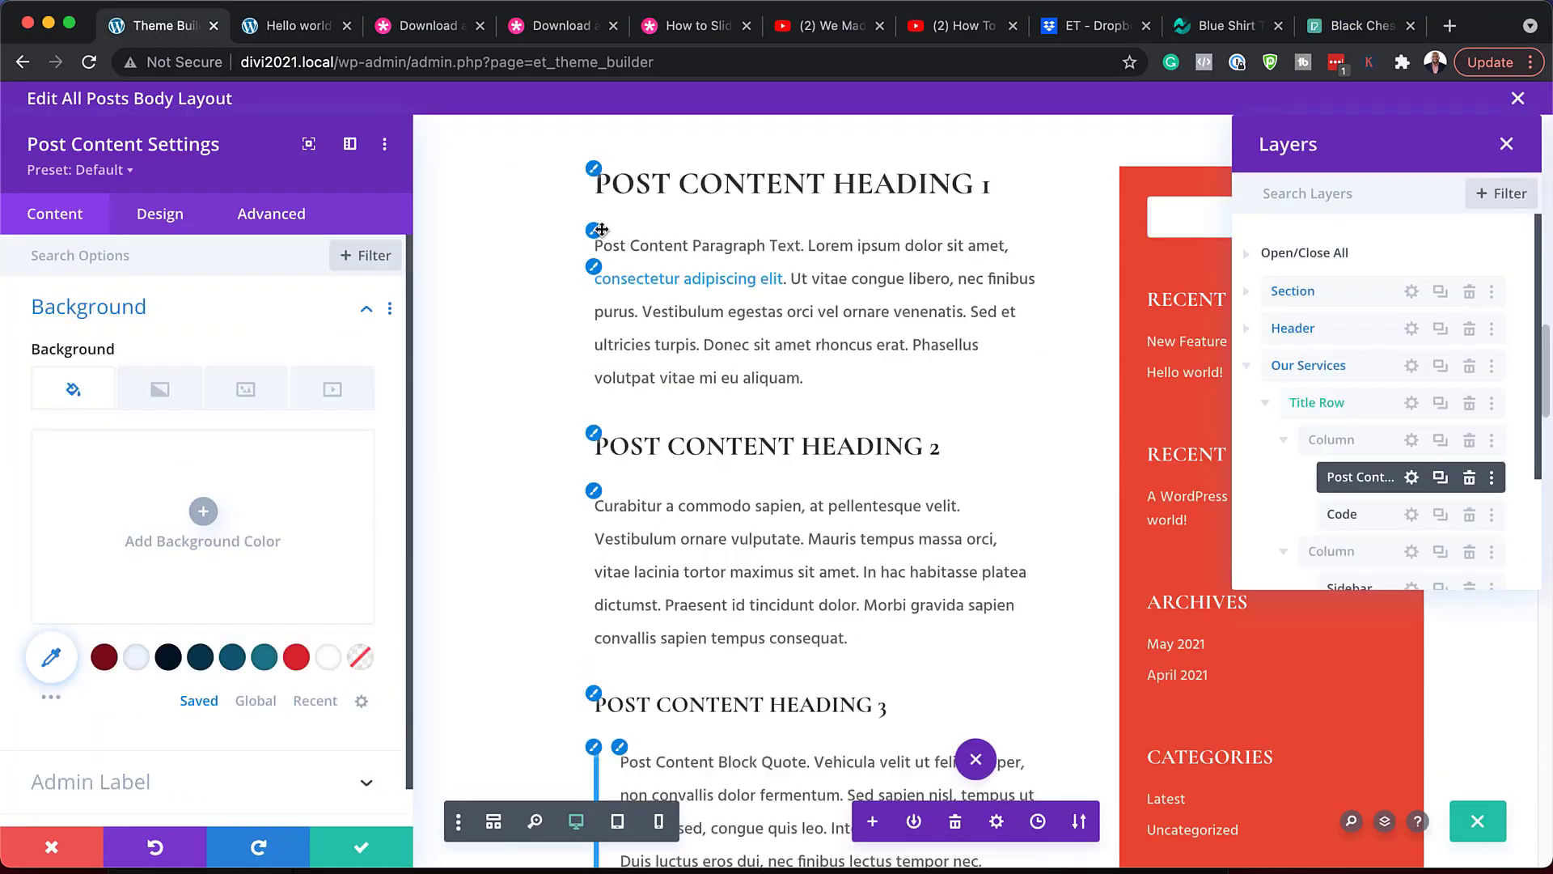
# - Try an 18px text size for the body paragraphs of the post content module
pyautogui.click(596, 494)
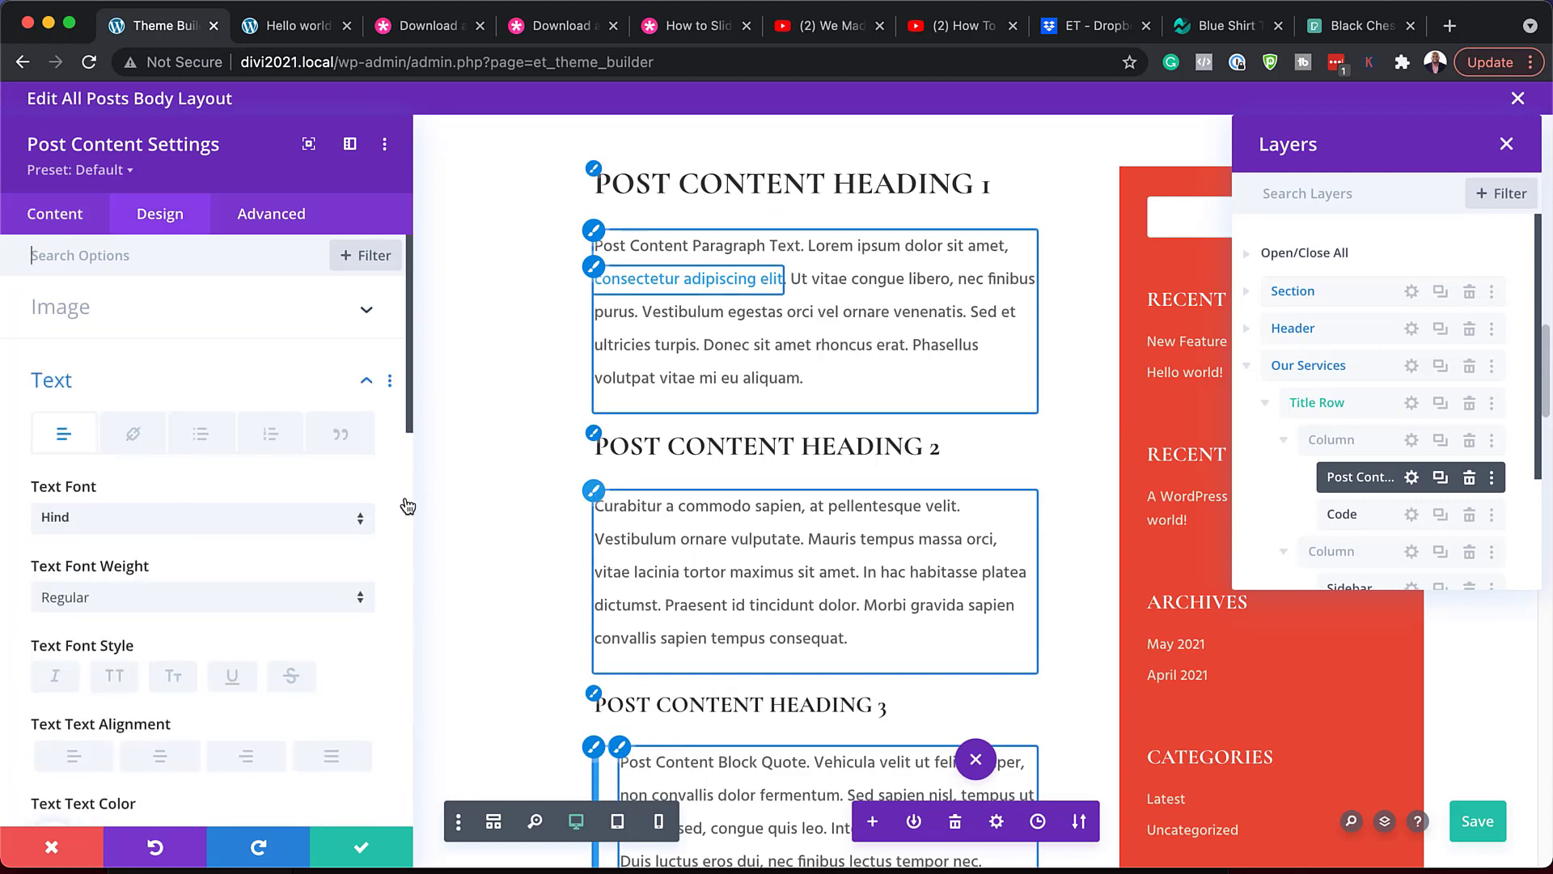
pyautogui.scroll(-5, 259, 589)
pyautogui.scroll(-1, 259, 586)
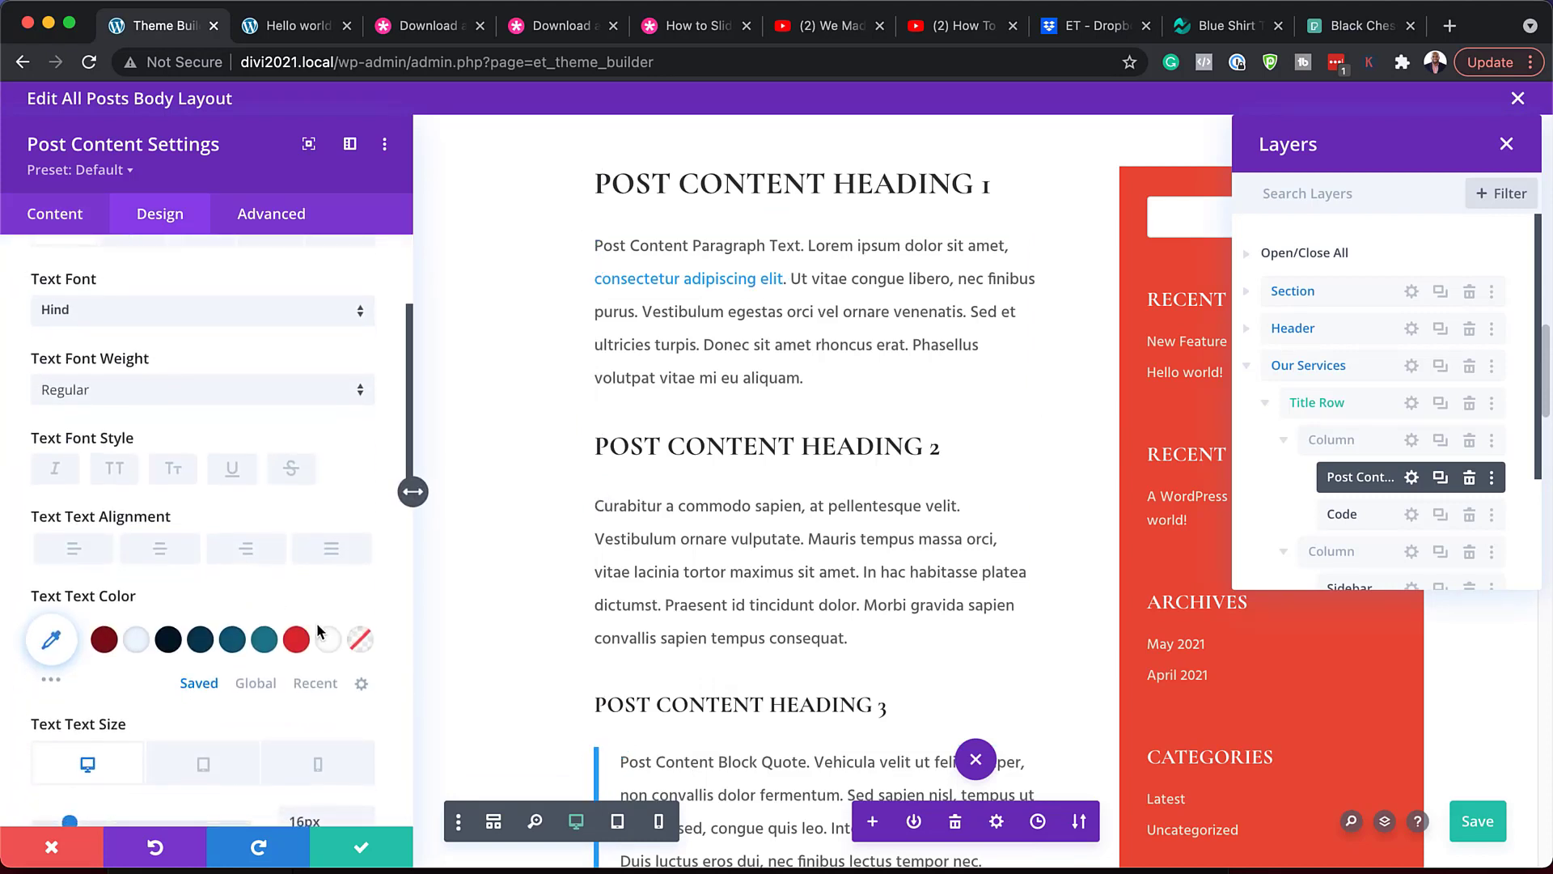
pyautogui.scroll(-3, 318, 621)
pyautogui.click(367, 689)
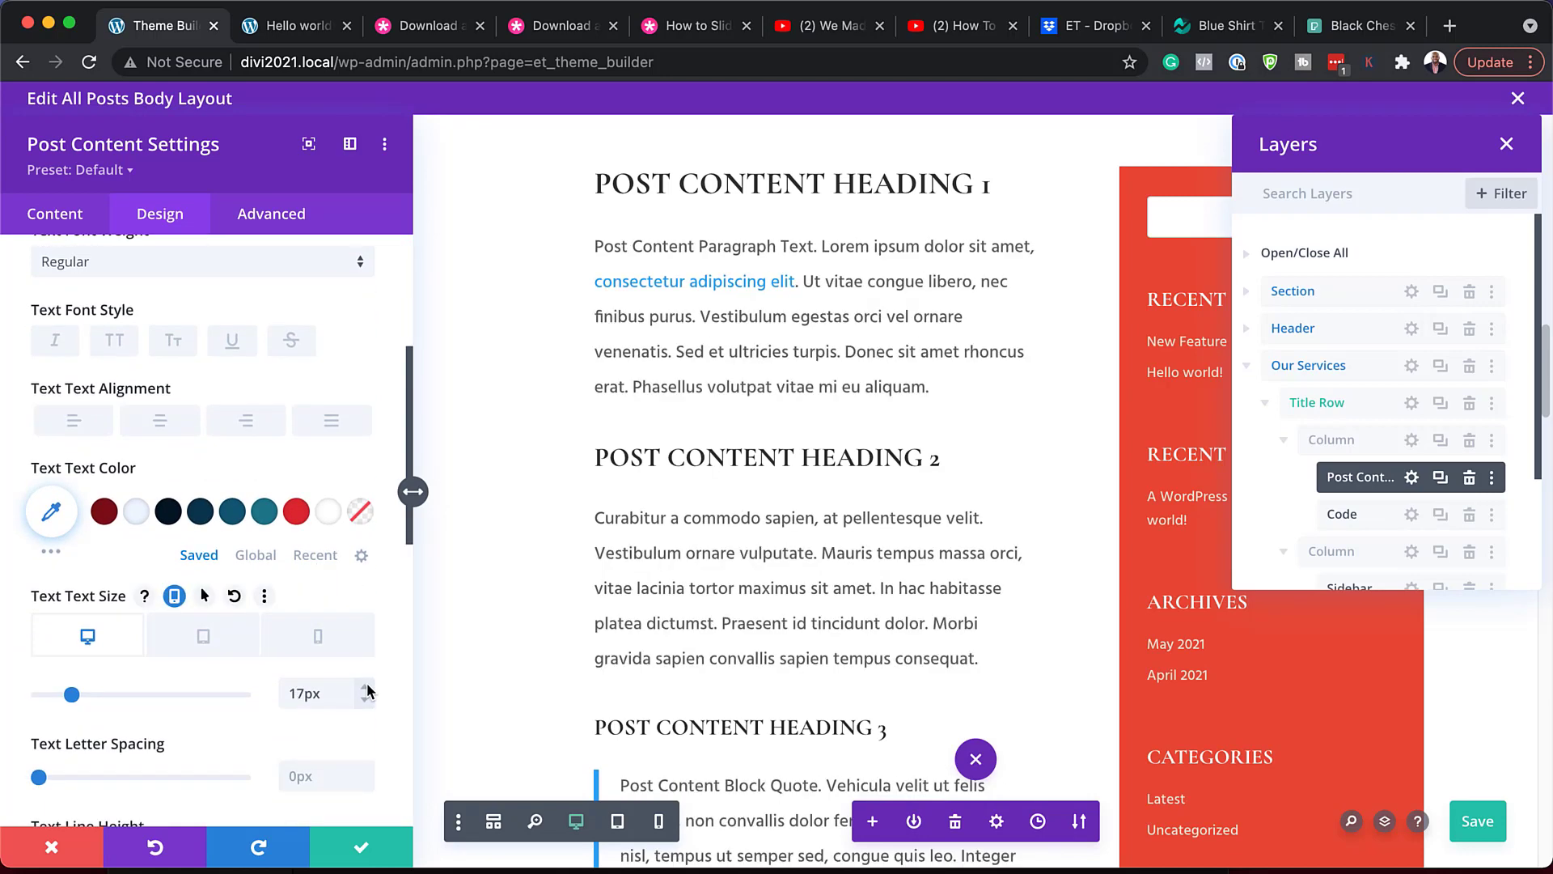
pyautogui.click(368, 690)
pyautogui.scroll(-3, 190, 647)
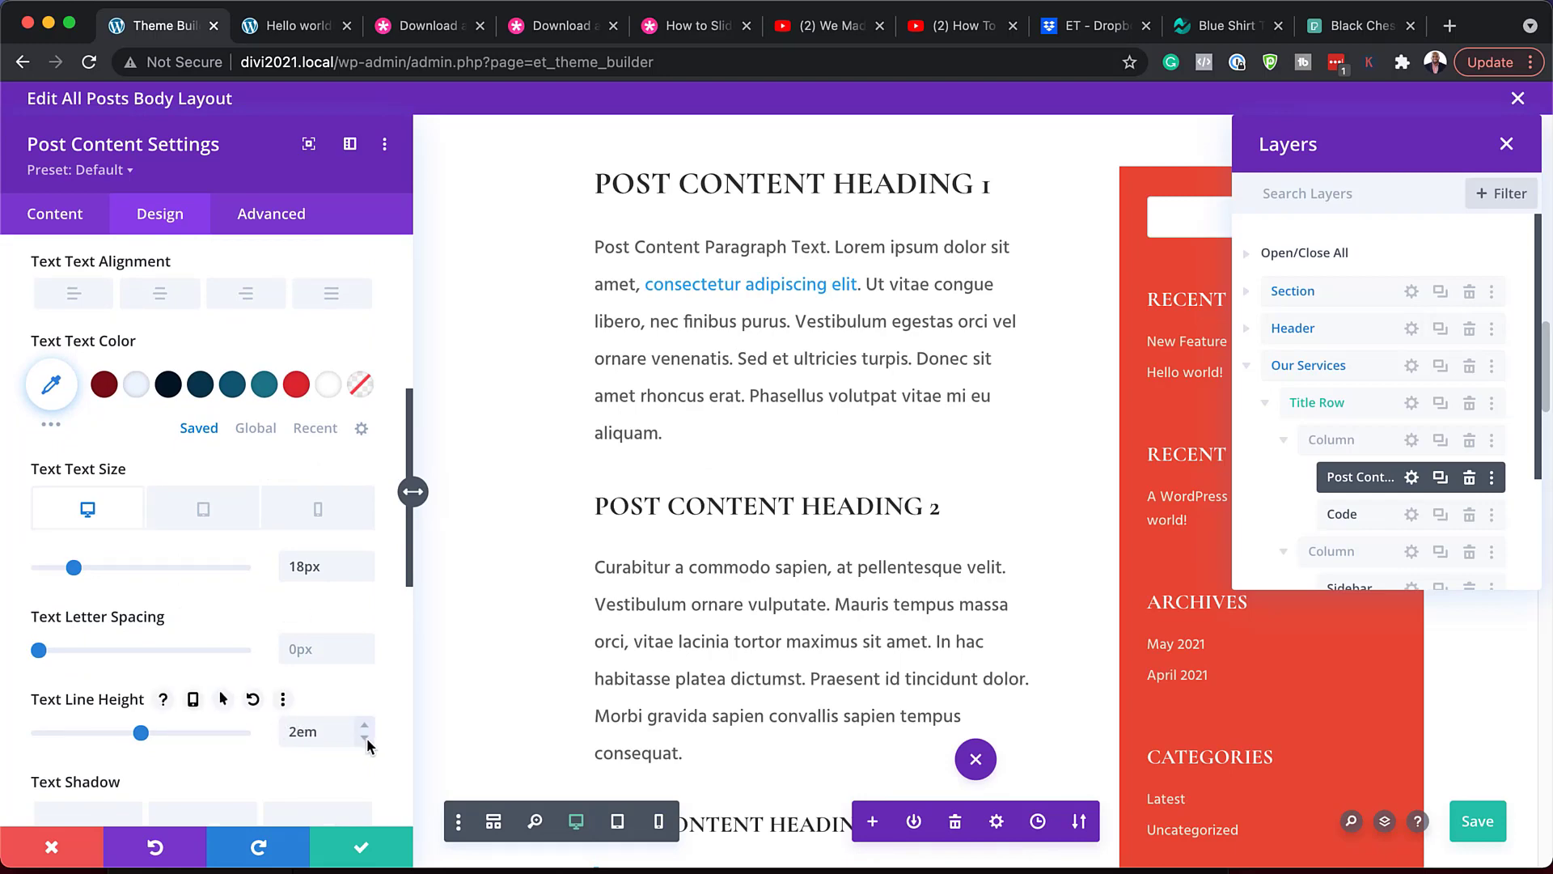
# - Try the #125b75 swatch and then the darker navy swatch as the post content's body text color
pyautogui.scroll(-4, 368, 744)
pyautogui.scroll(10, 287, 633)
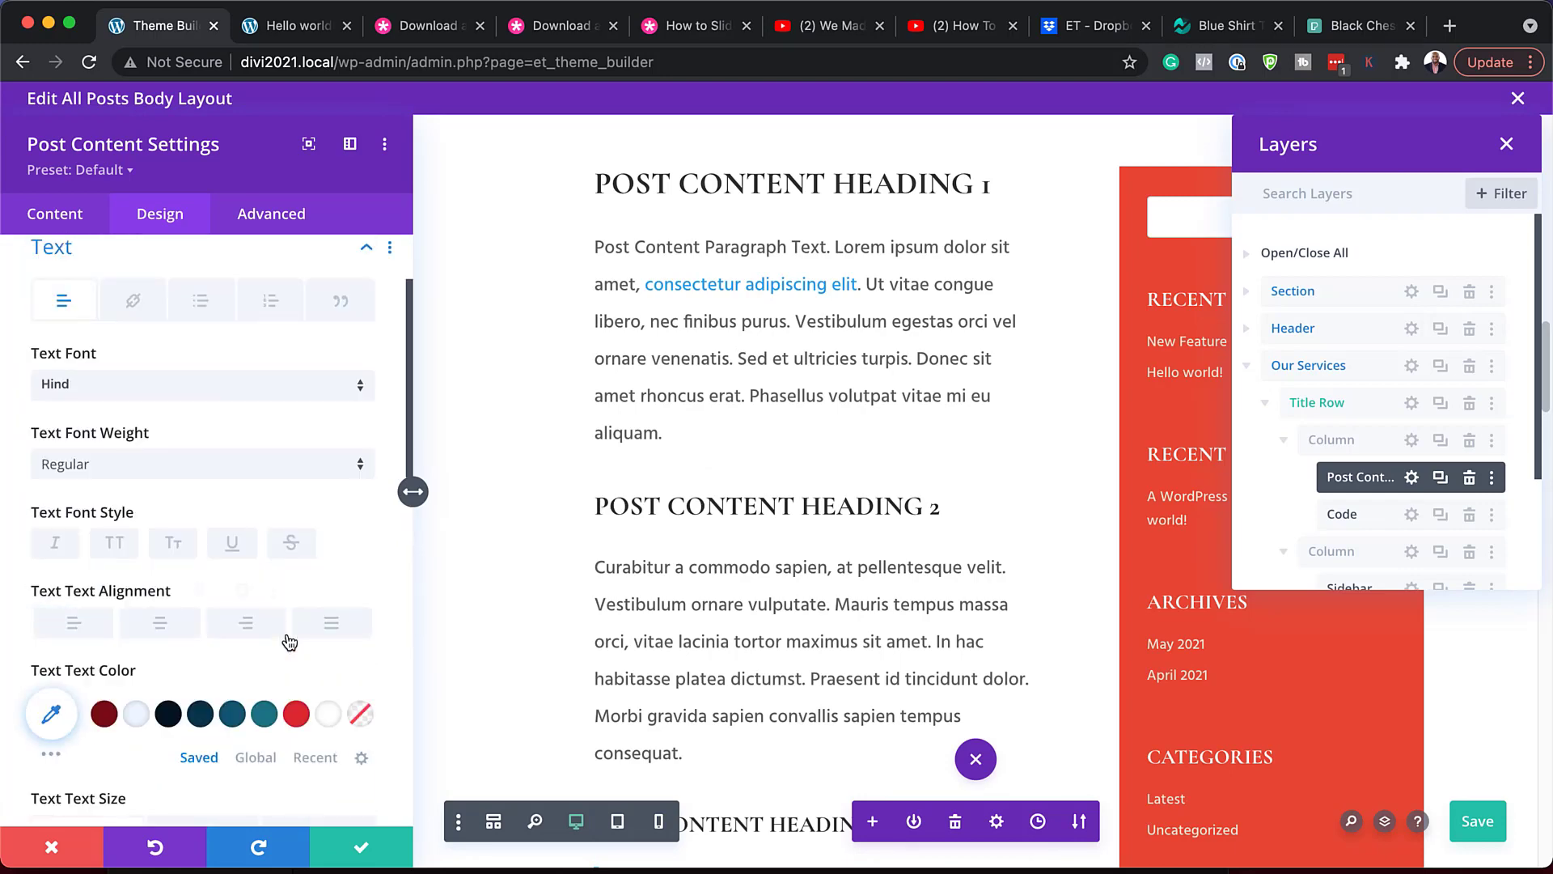
pyautogui.scroll(-1, 290, 645)
pyautogui.scroll(1, 291, 645)
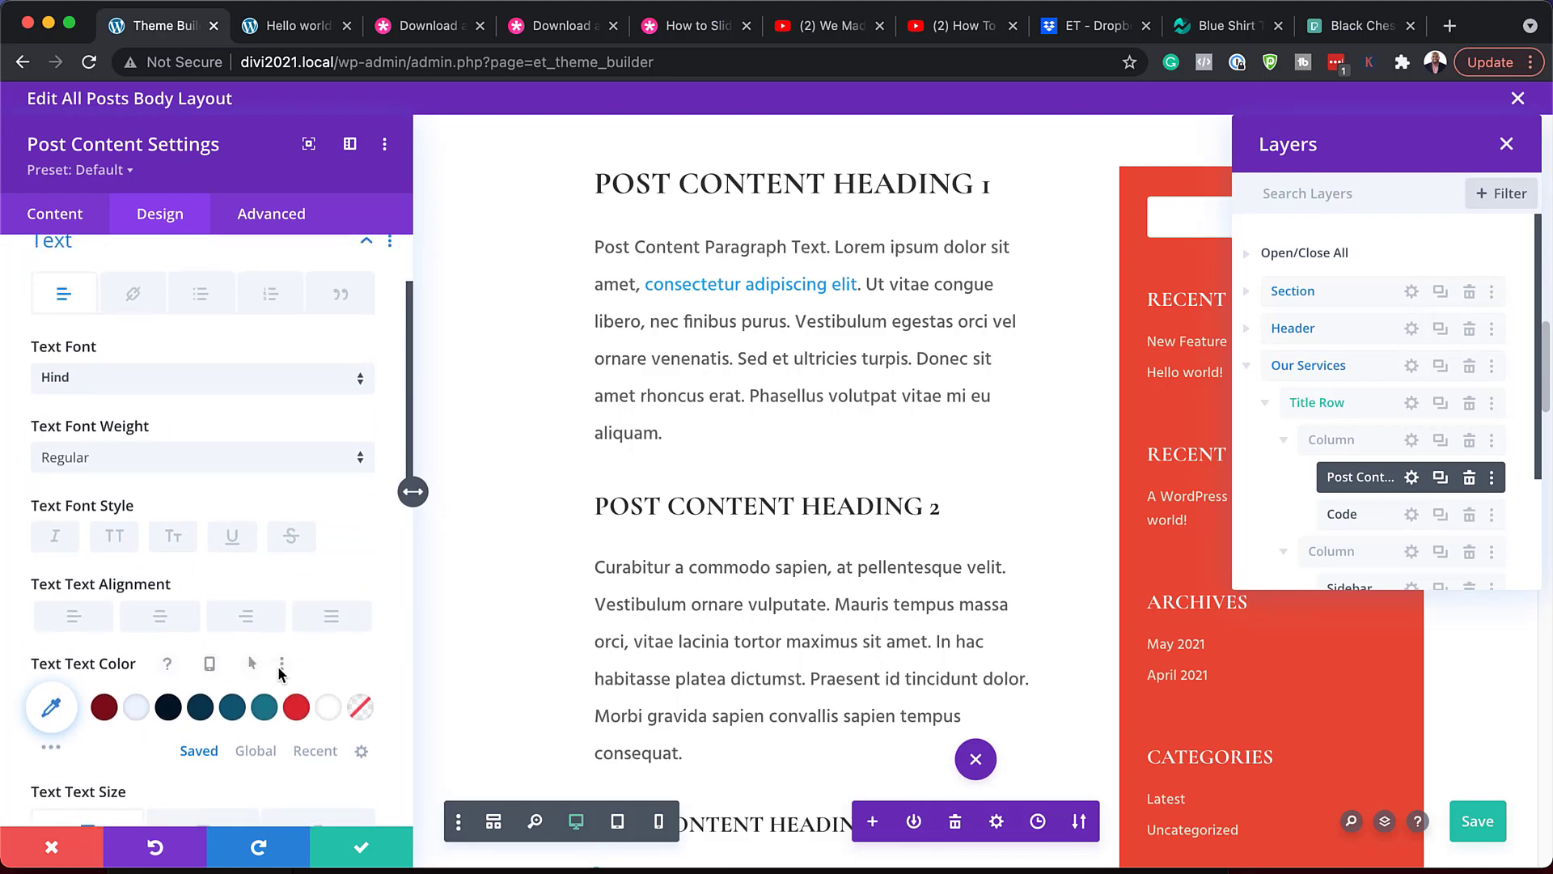
pyautogui.click(237, 709)
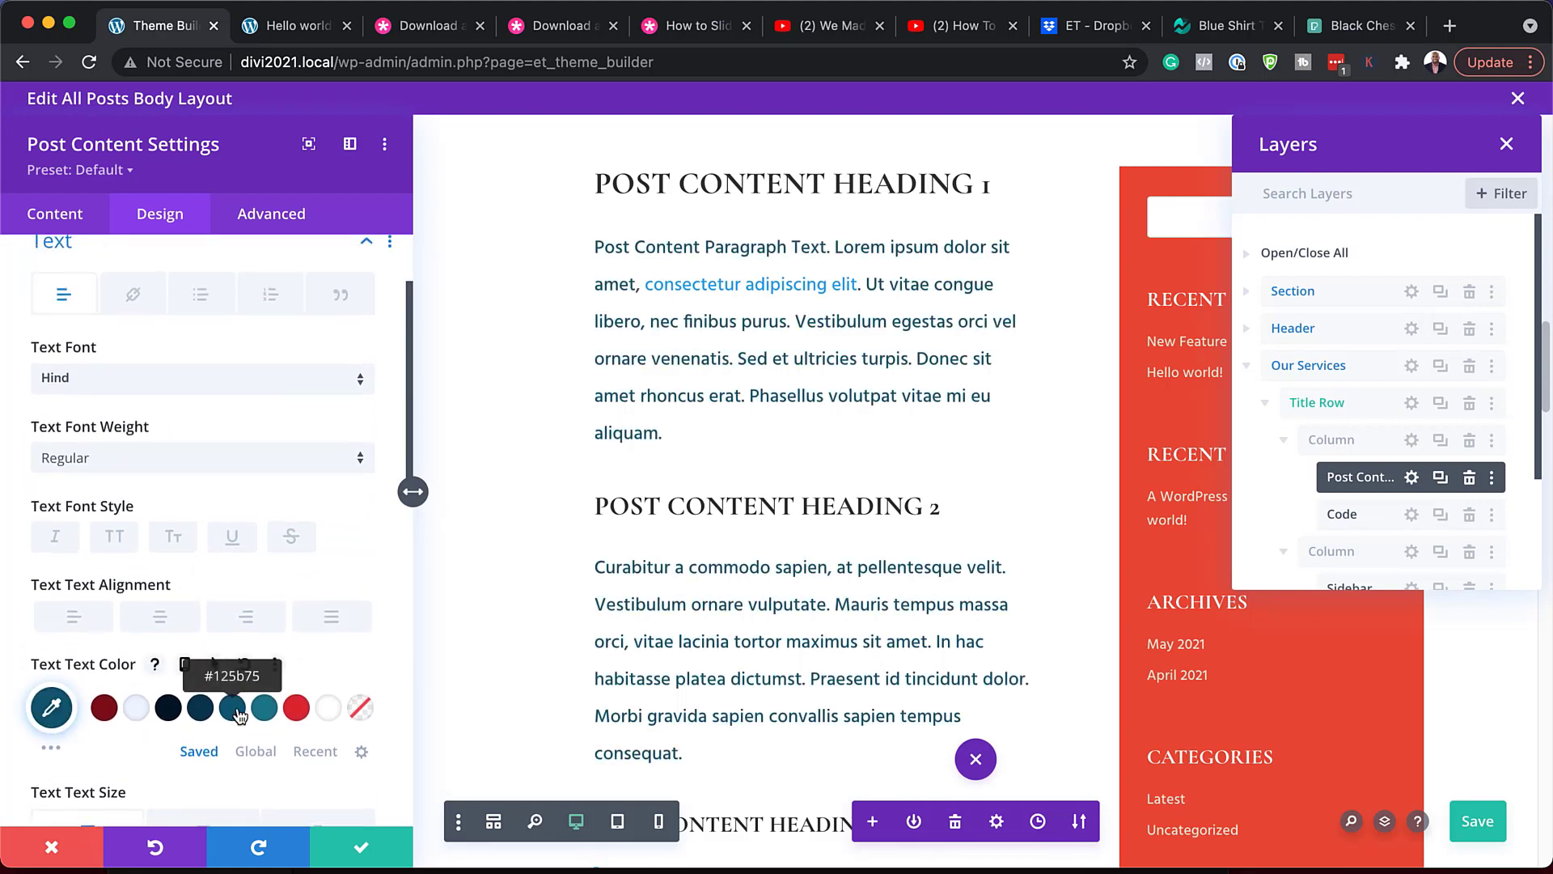
pyautogui.click(201, 714)
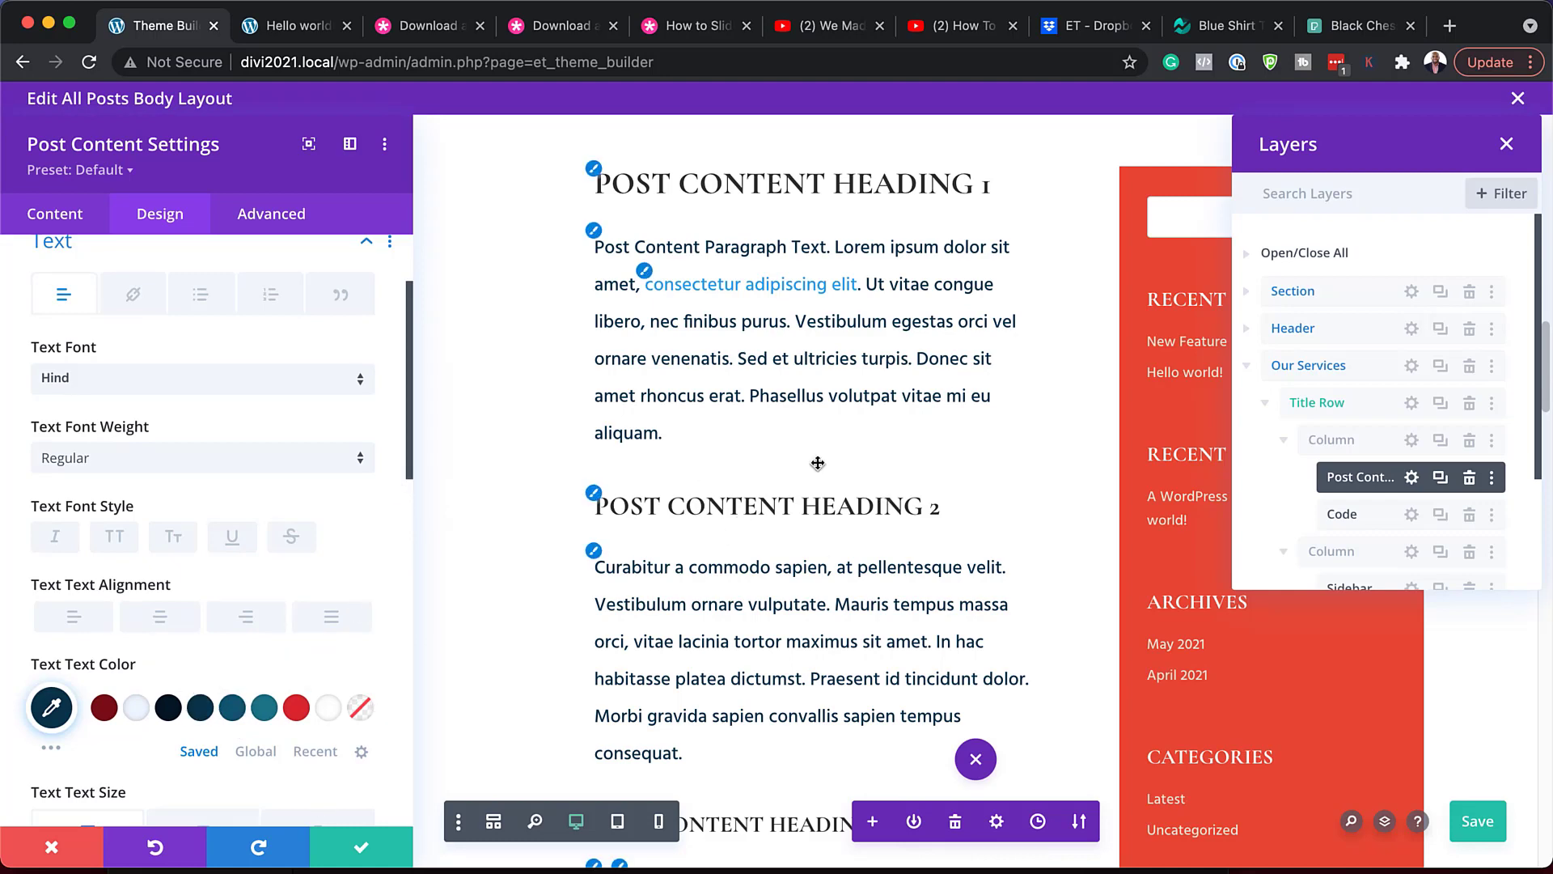
# - Try Poppins with navy and then red #de2b34 text for Heading 2, and discard all post content module changes
pyautogui.scroll(-3, 817, 462)
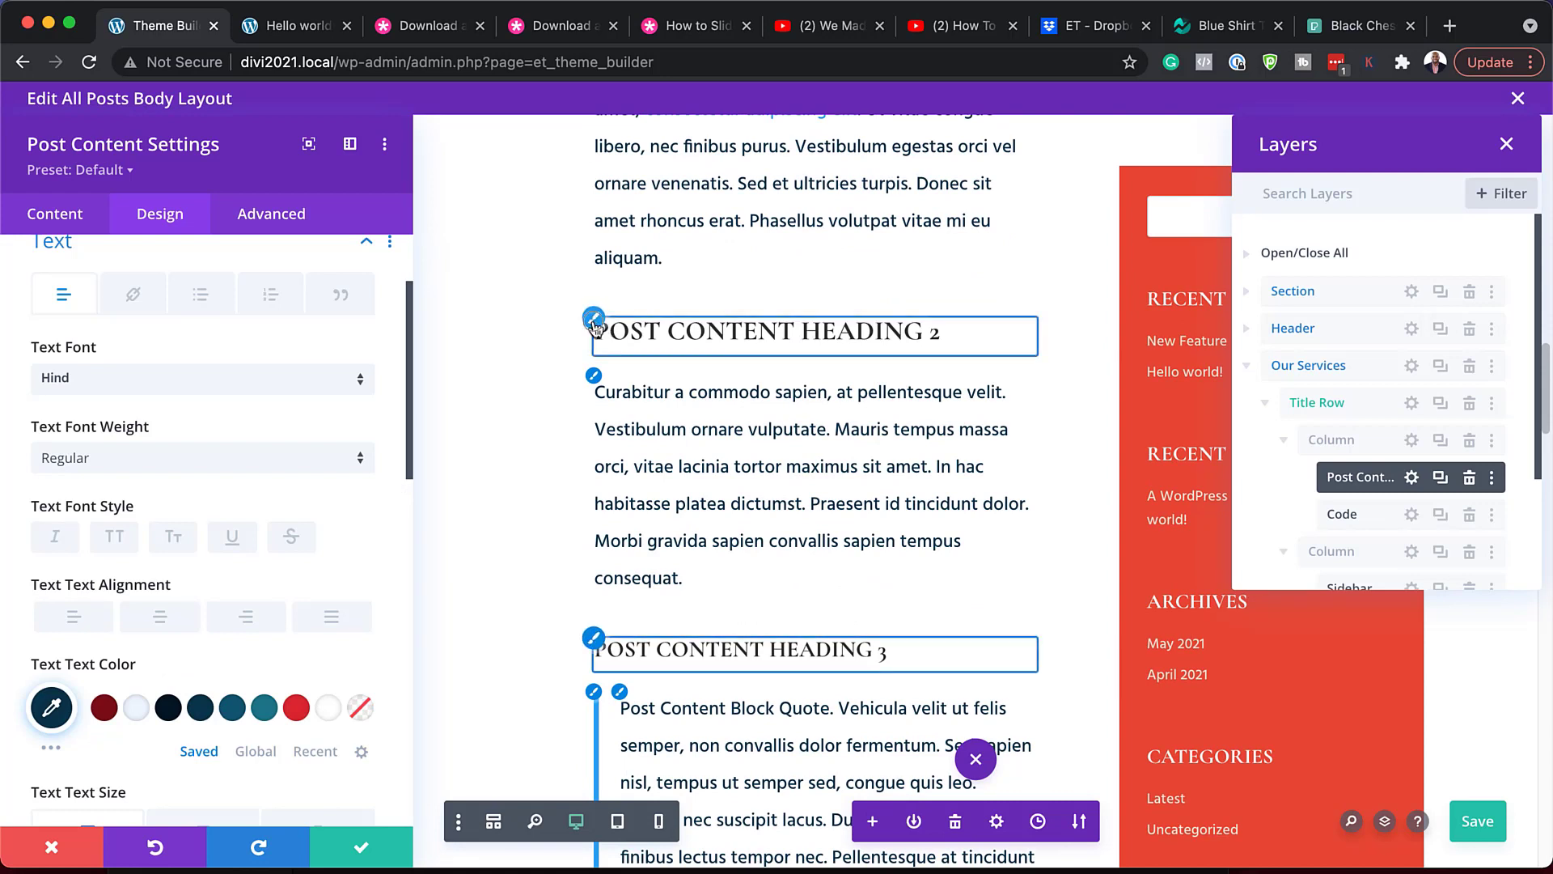
pyautogui.click(595, 325)
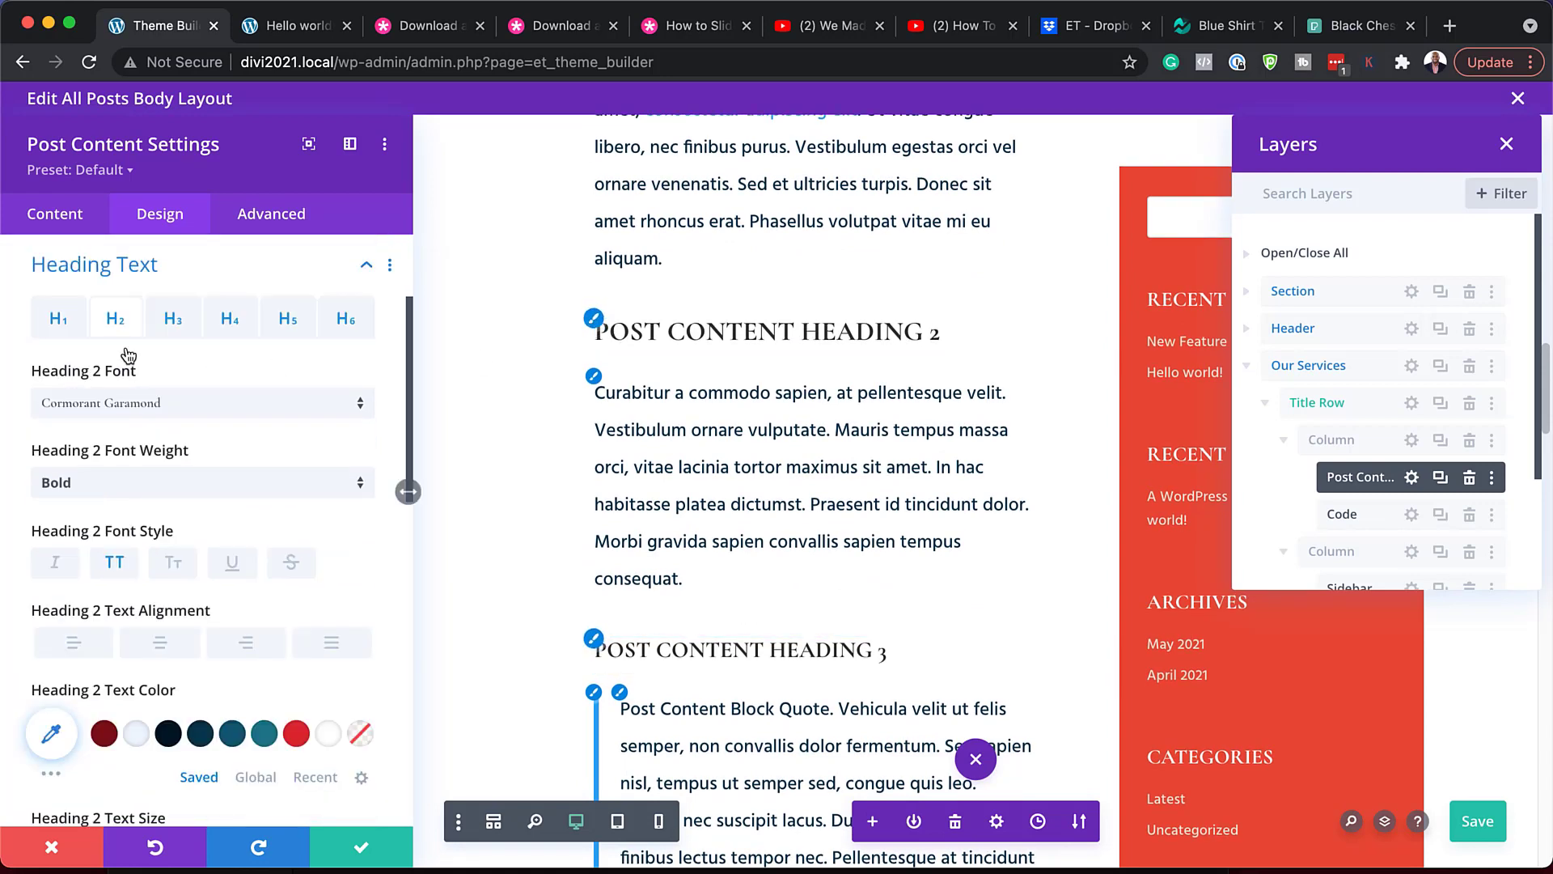
pyautogui.click(200, 404)
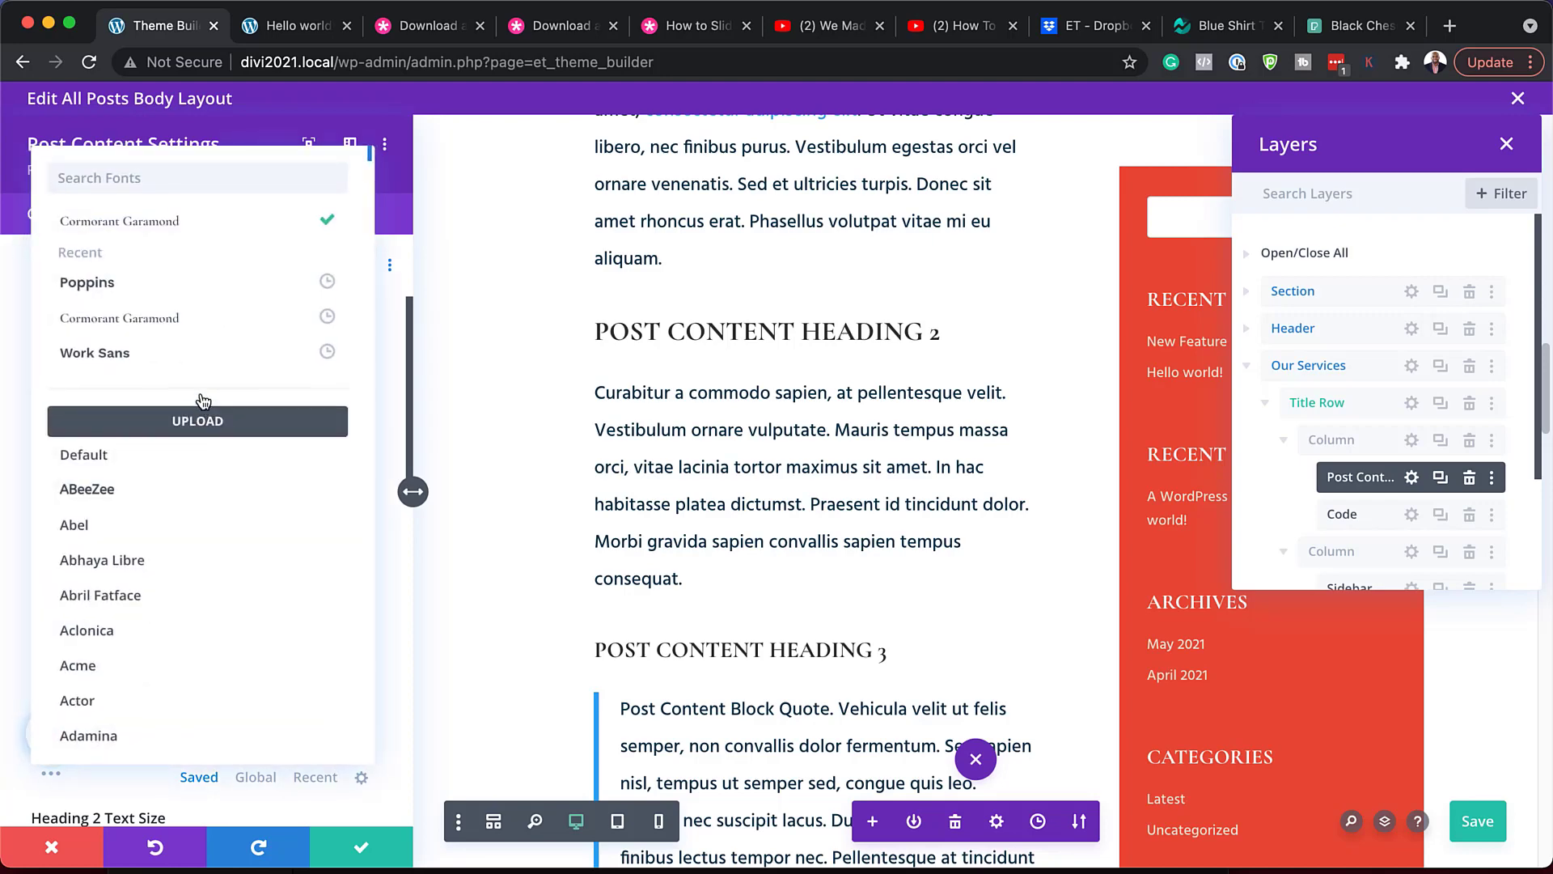
pyautogui.click(215, 297)
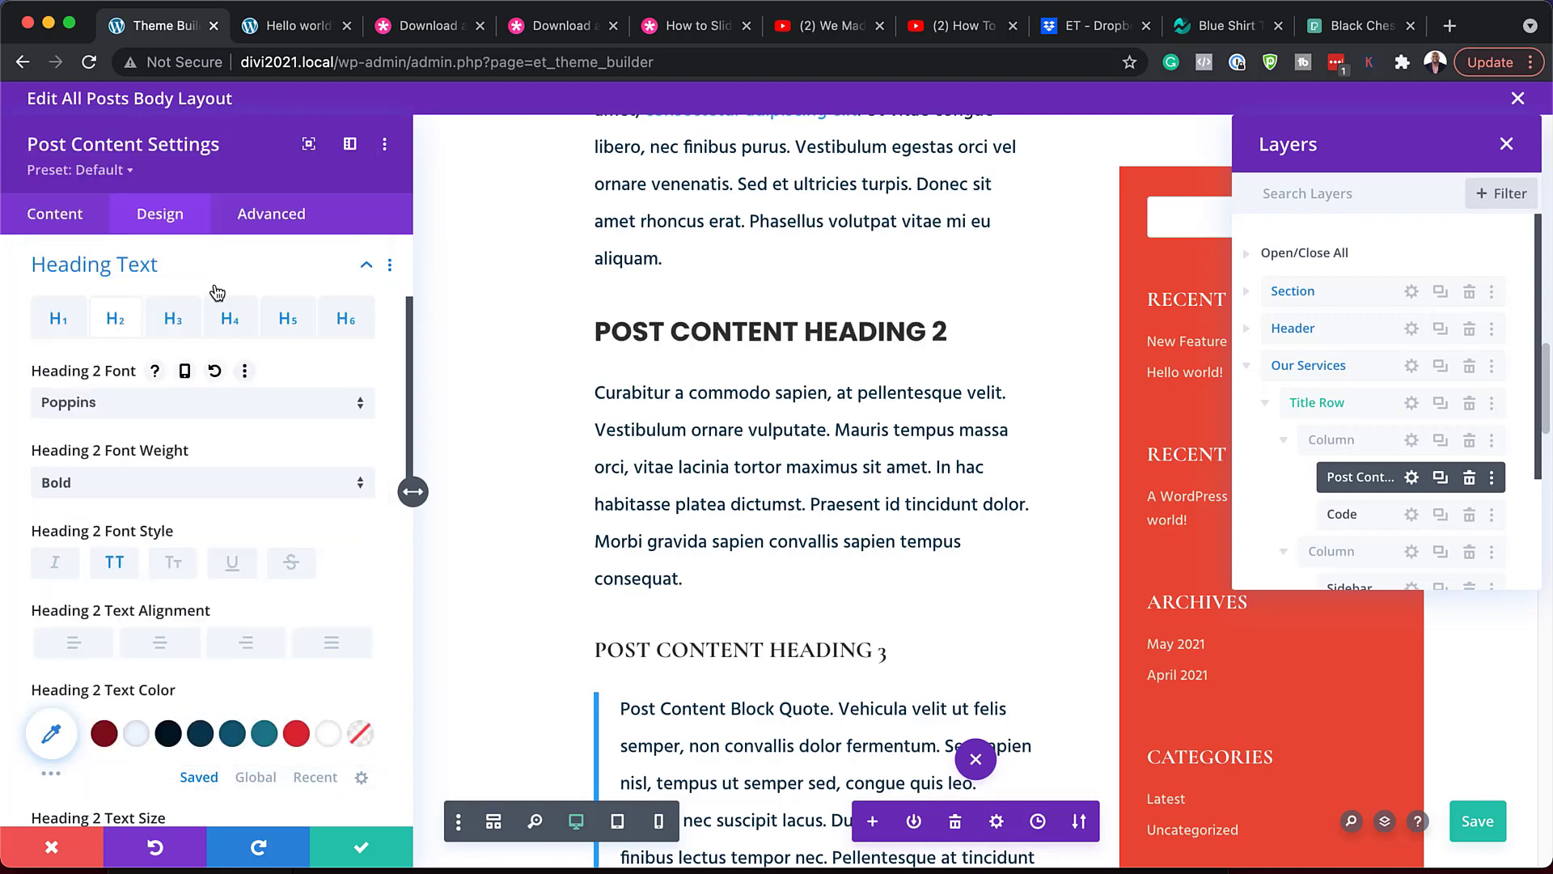
pyautogui.click(199, 734)
pyautogui.click(297, 733)
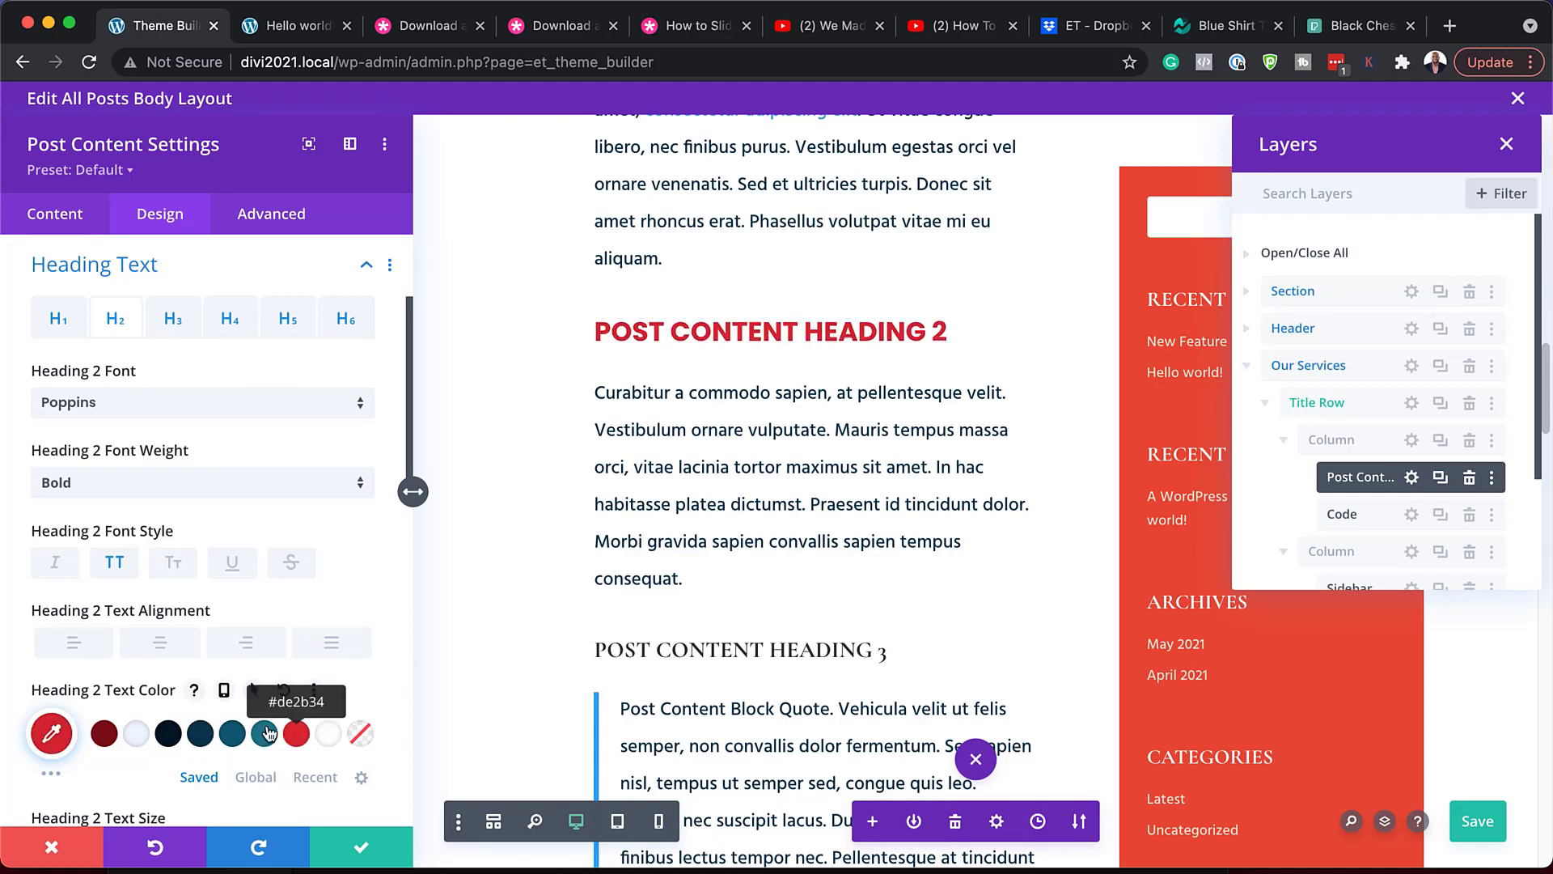
pyautogui.click(62, 849)
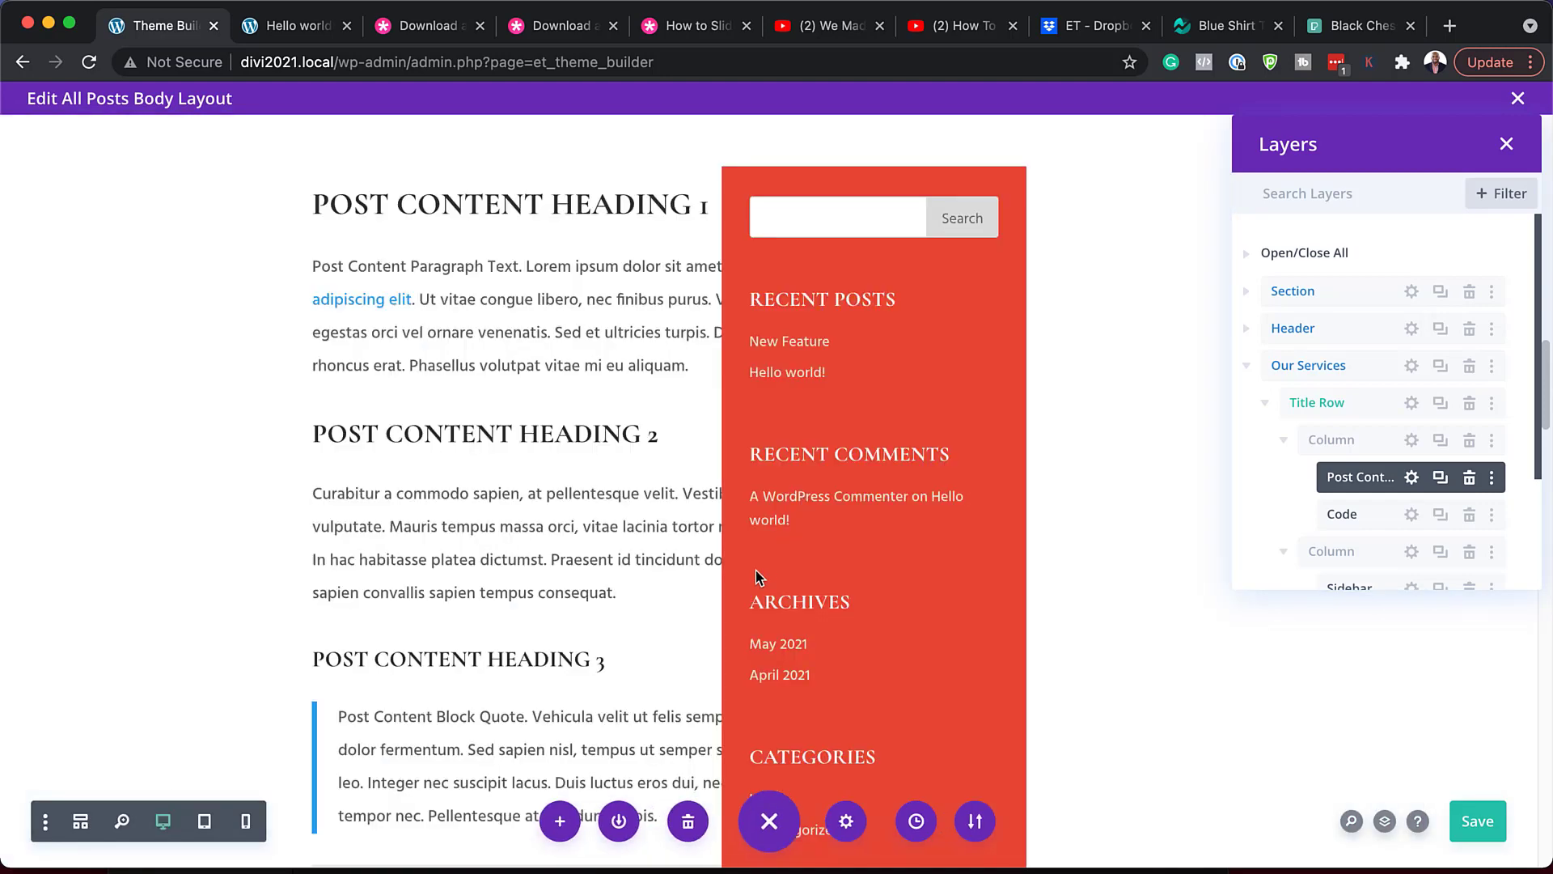
# - Close the layers list and examine the comments area, sidebar and subscription form down to the Pick Your Next Post section
pyautogui.scroll(-5, 622, 566)
pyautogui.scroll(-20, 622, 566)
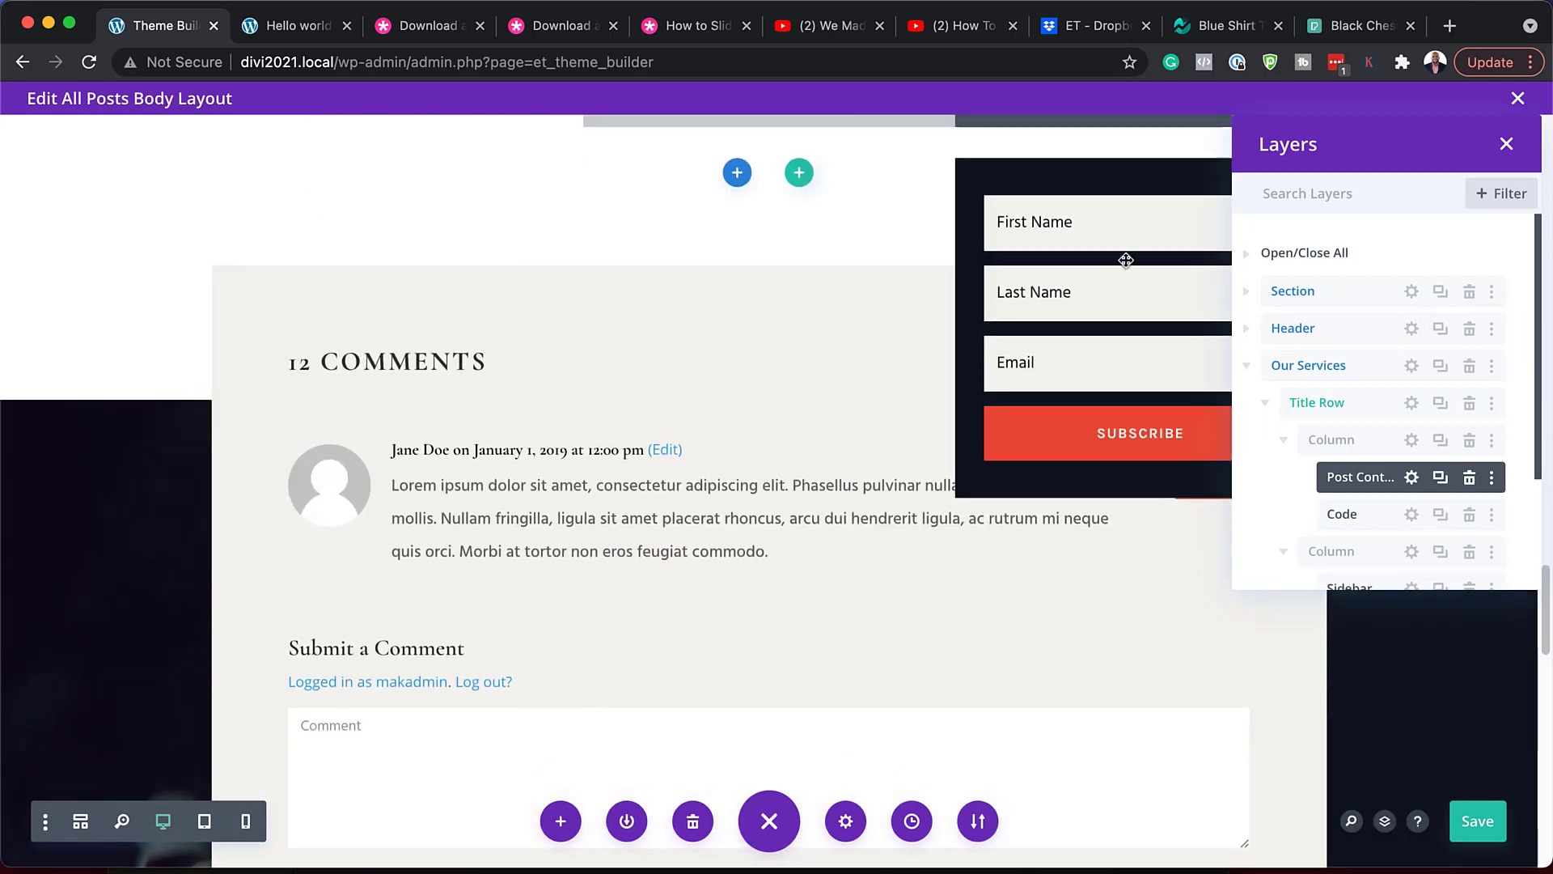
pyautogui.moveTo(1375, 162); pyautogui.dragTo(1419, 435)
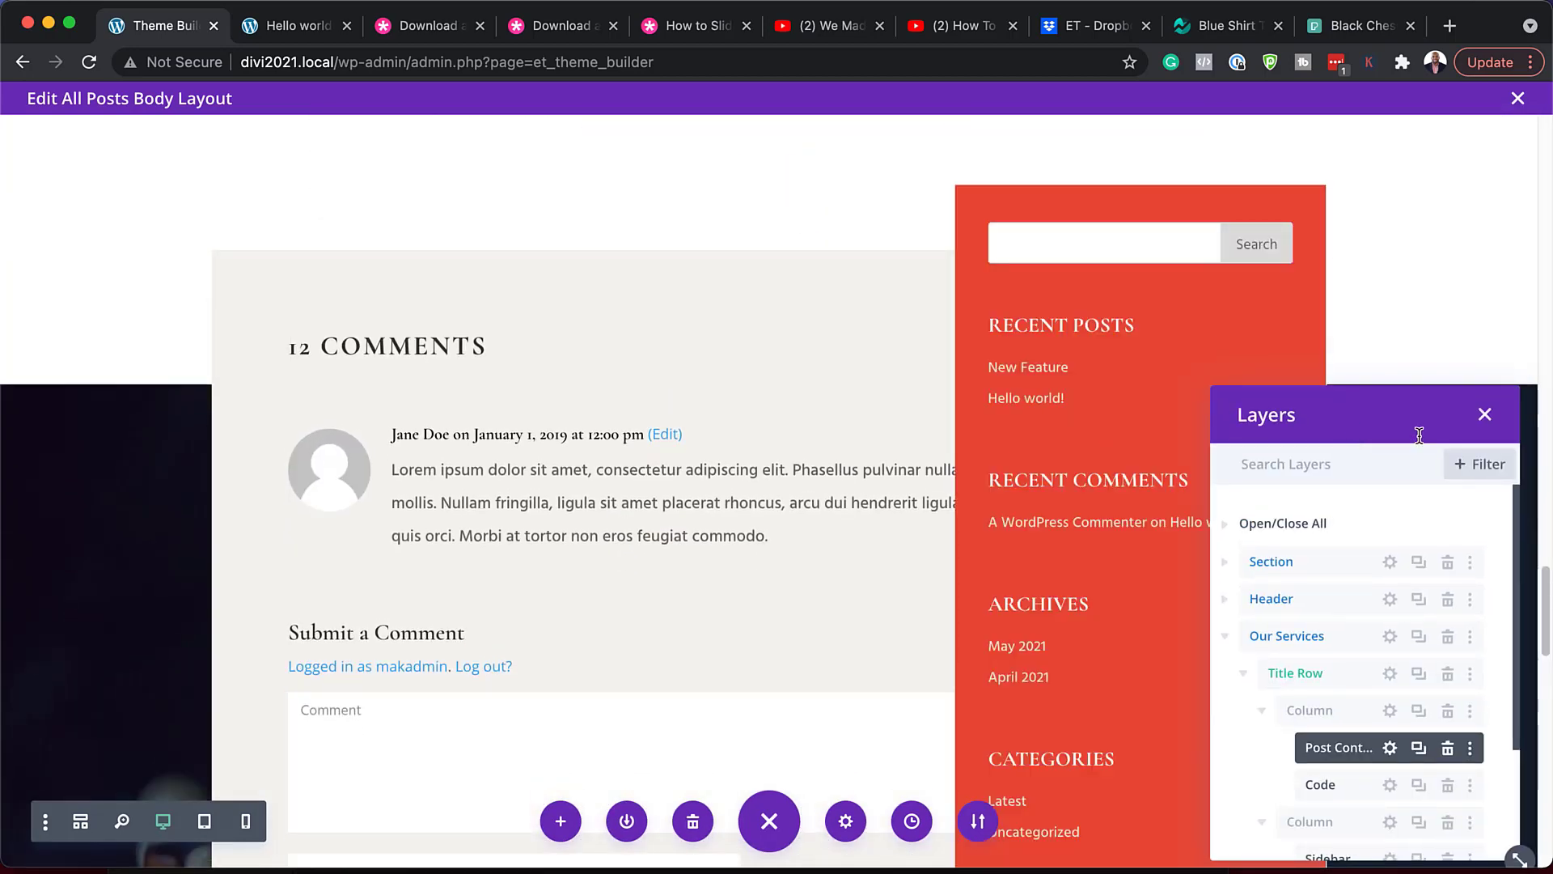
pyautogui.click(1485, 415)
pyautogui.scroll(-7, 1424, 548)
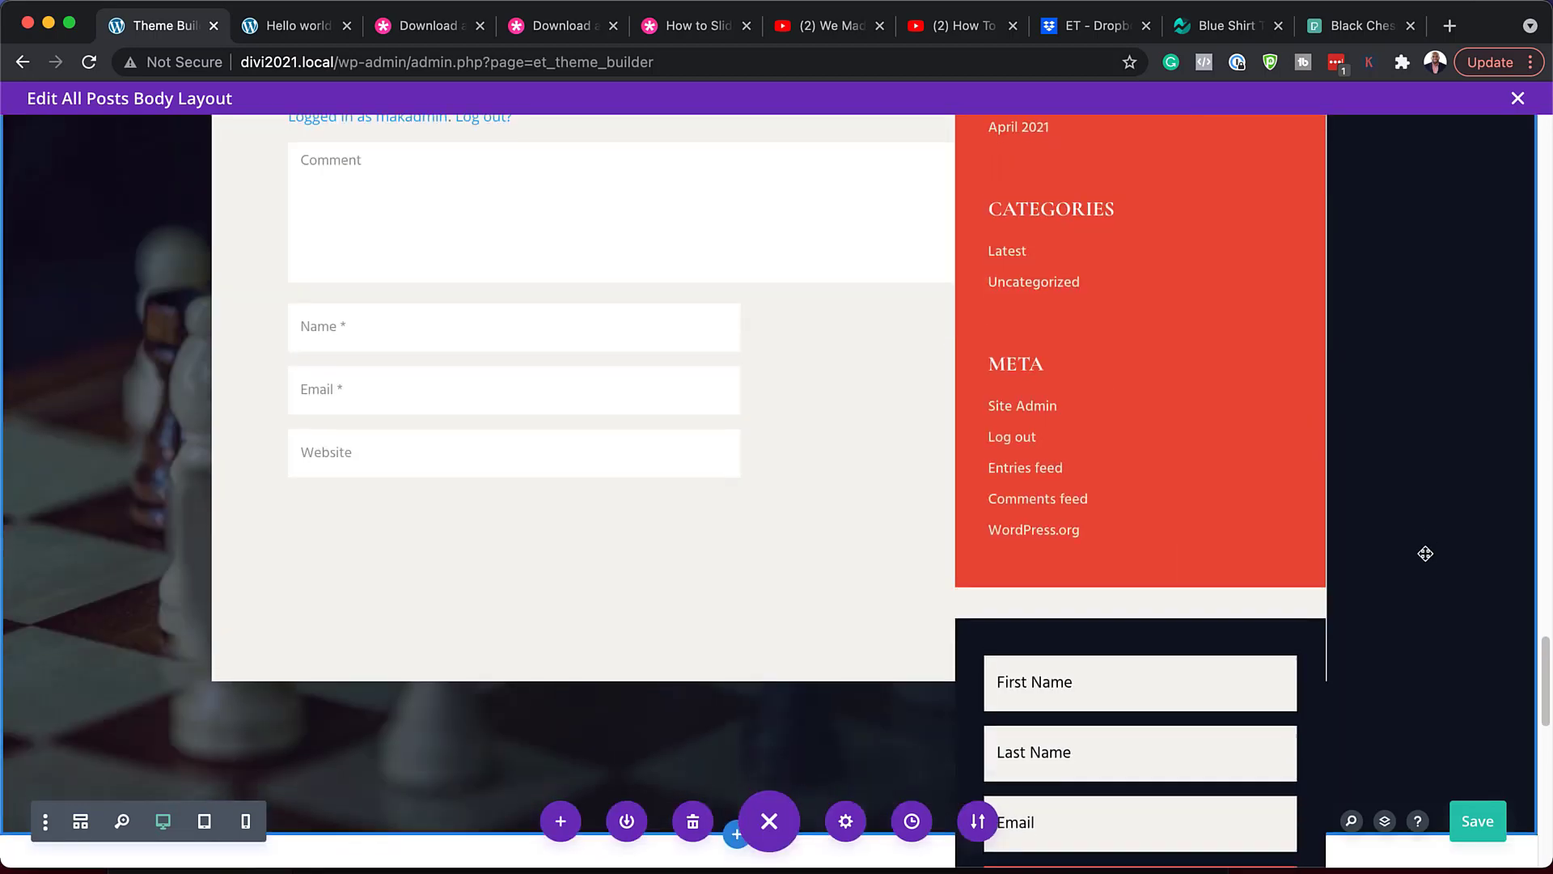
pyautogui.scroll(-4, 1426, 563)
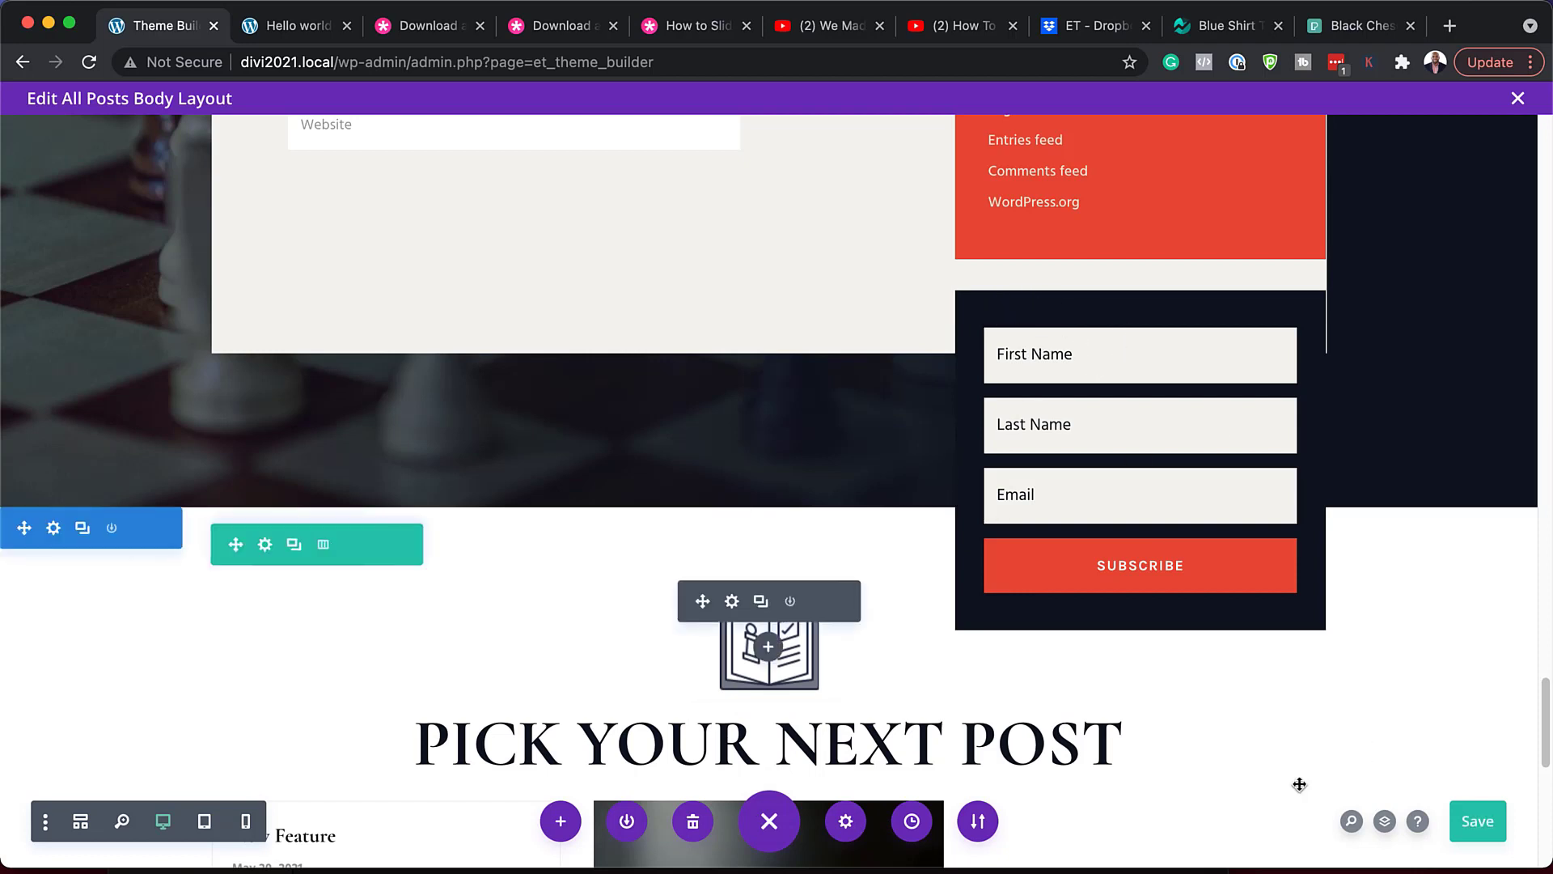
# - Open the Email Optin module's settings from the second column of the Title Row in the Our Services section's layers
pyautogui.click(1385, 822)
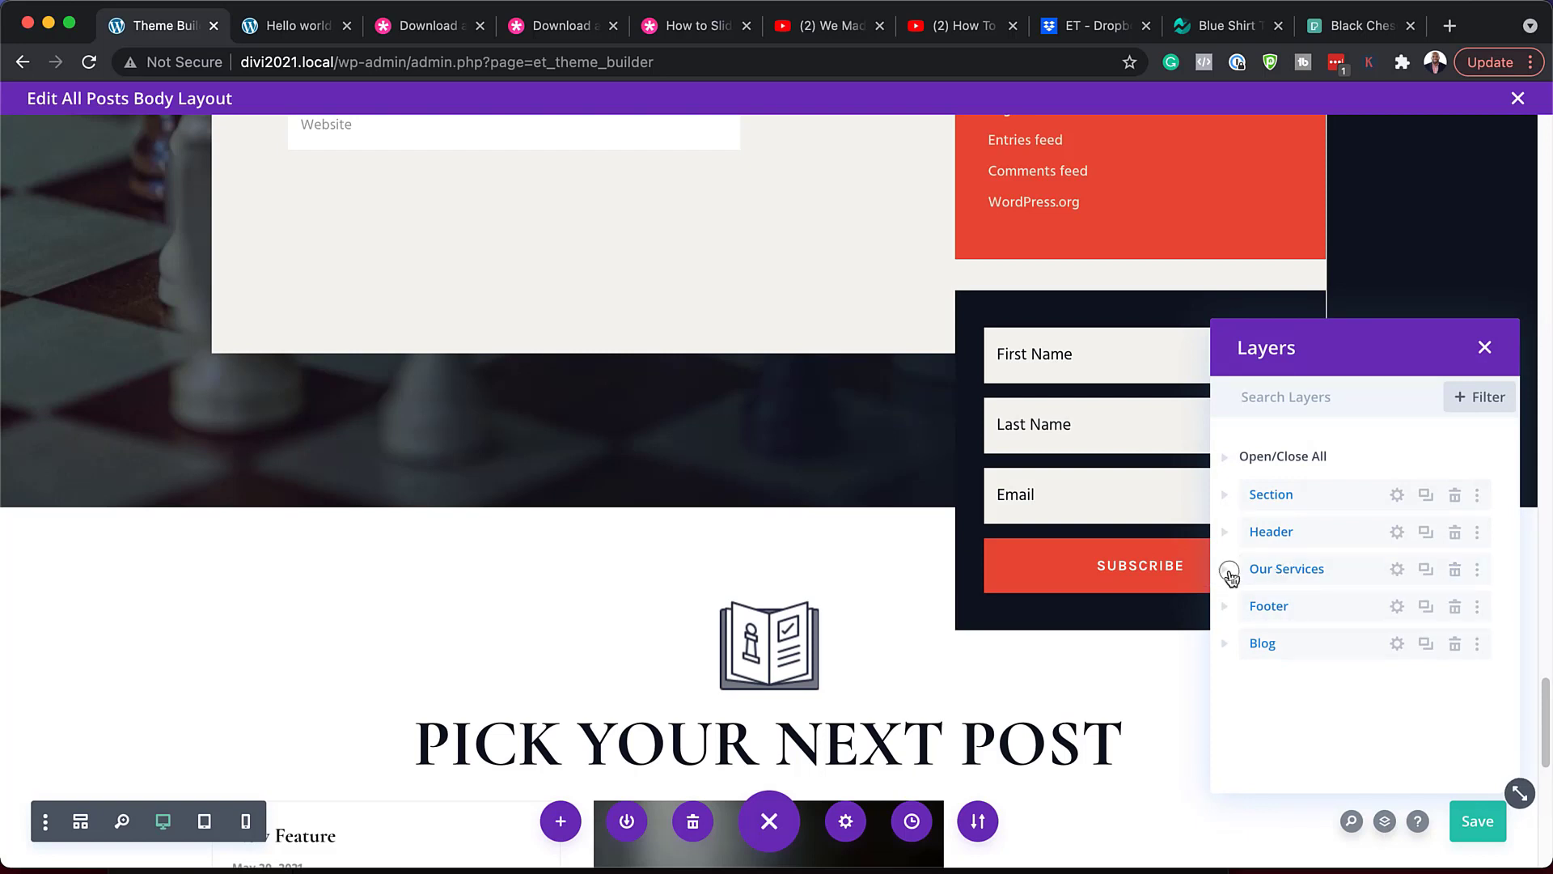
pyautogui.click(1229, 572)
pyautogui.click(1244, 607)
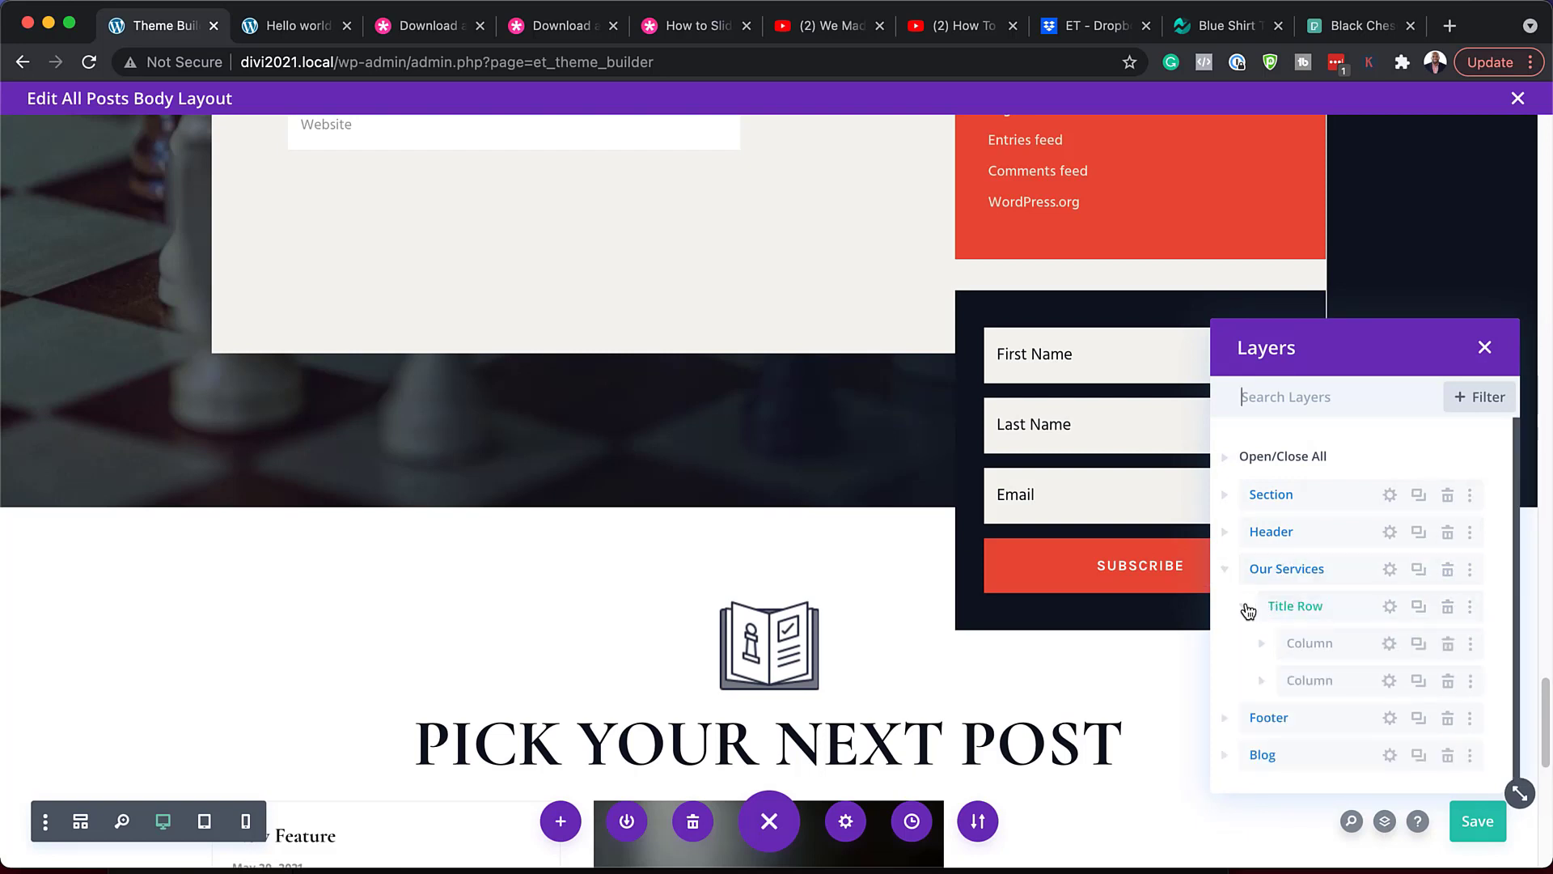
pyautogui.click(1263, 682)
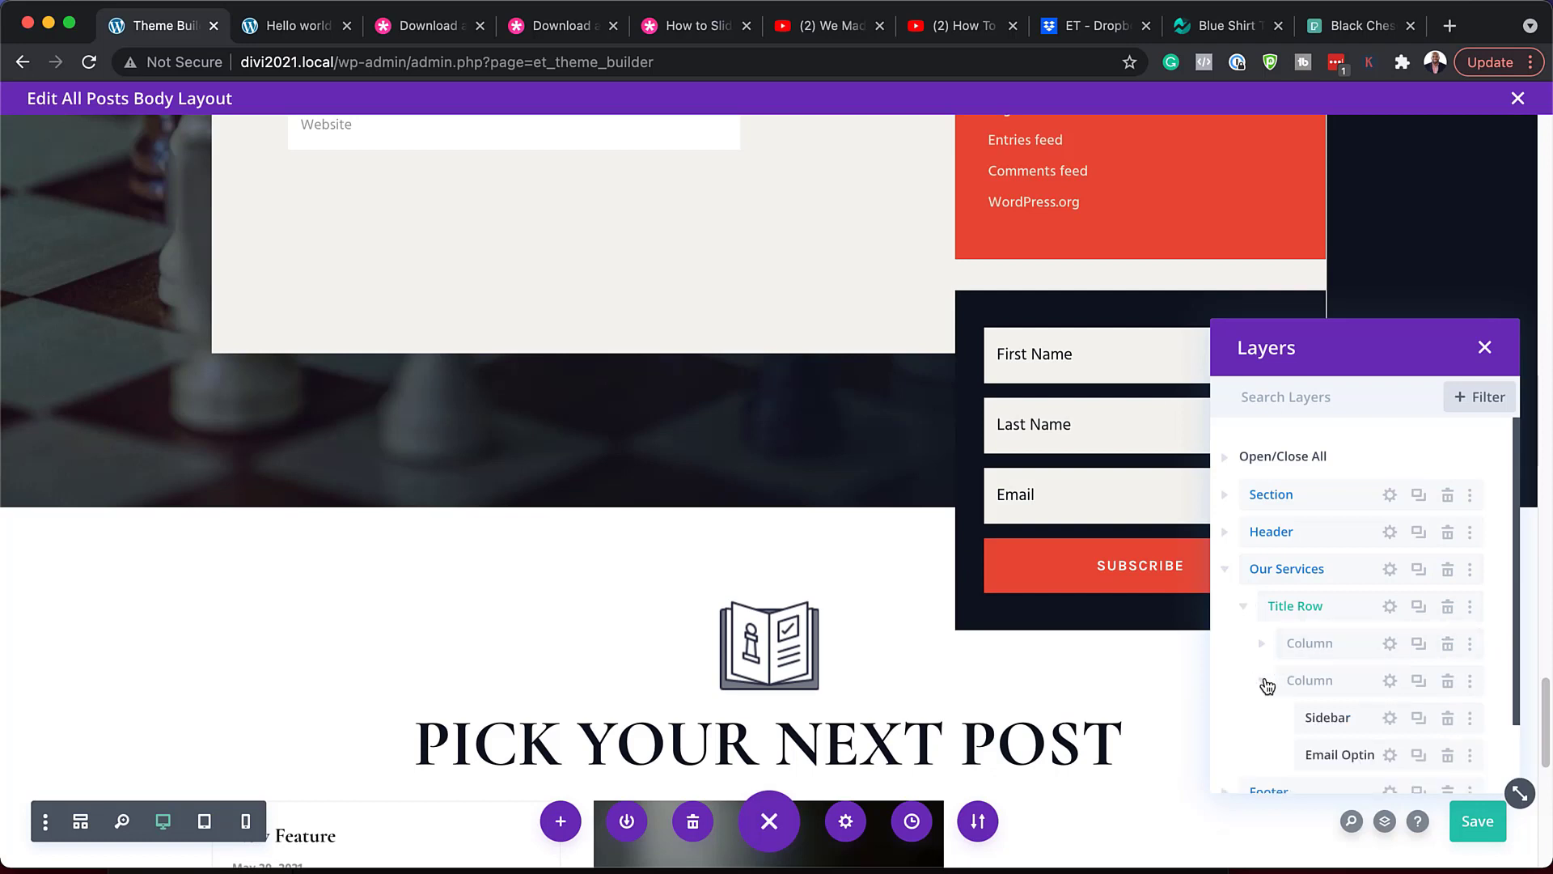
pyautogui.click(1390, 755)
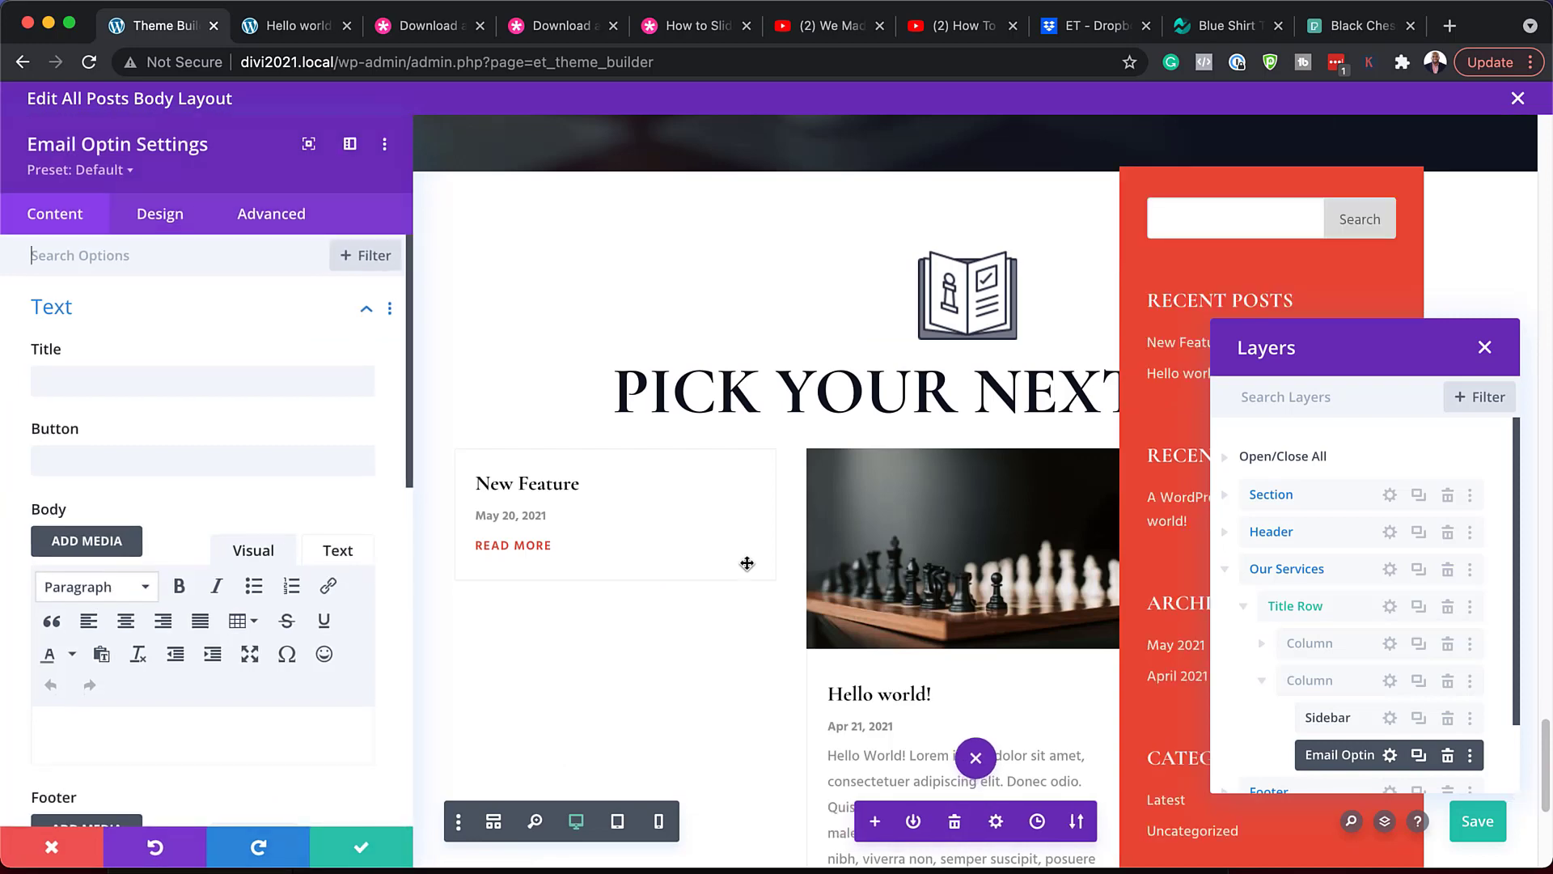
pyautogui.scroll(1, 848, 562)
pyautogui.scroll(-4, 664, 638)
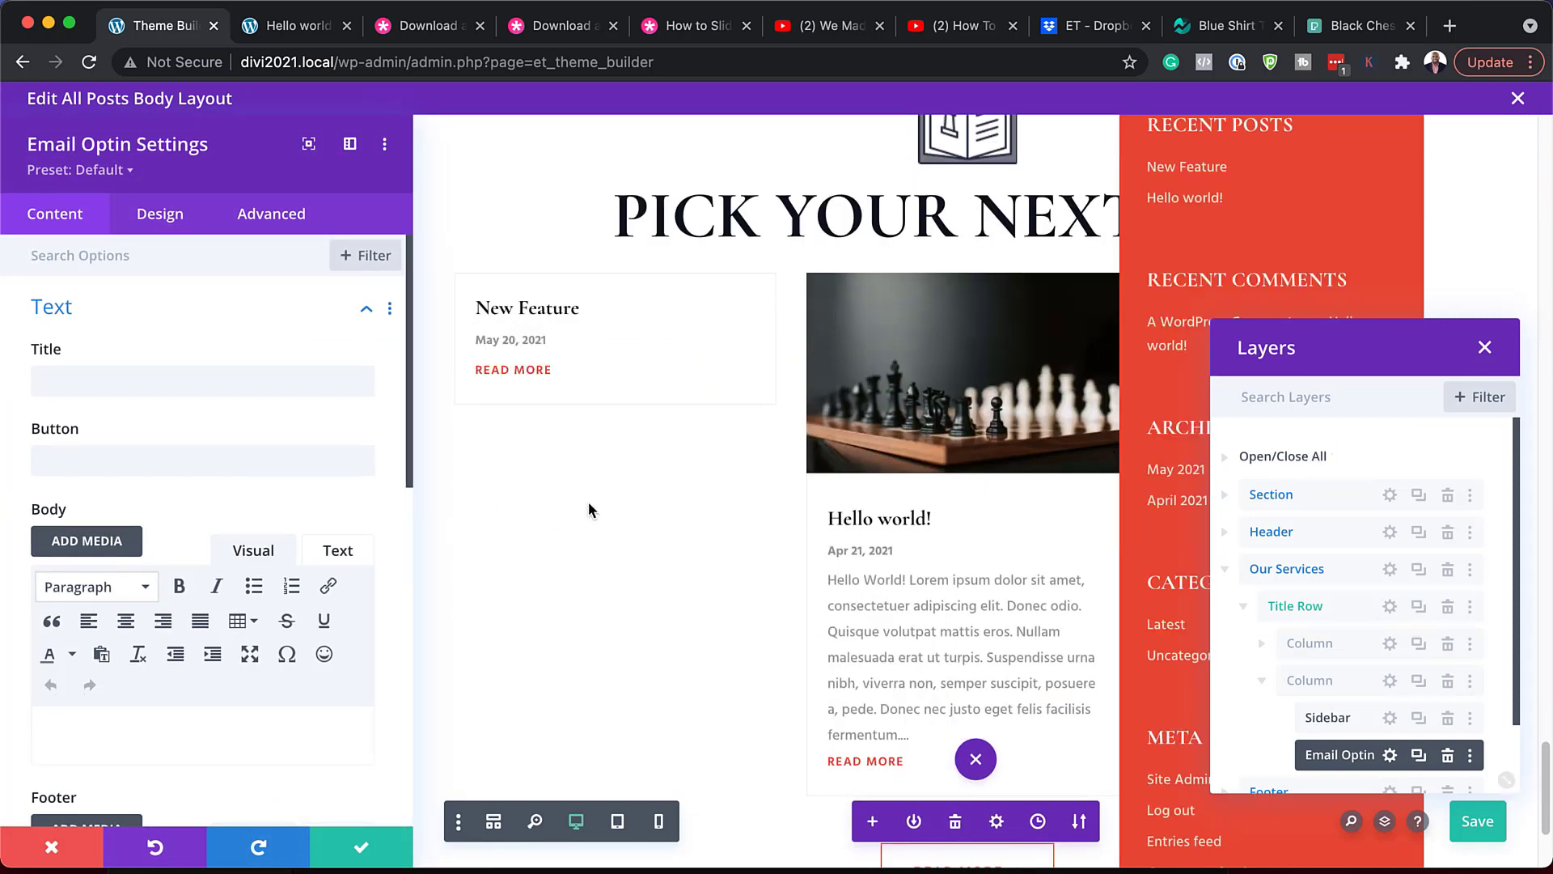
pyautogui.scroll(-1, 231, 605)
pyautogui.scroll(-7, 231, 605)
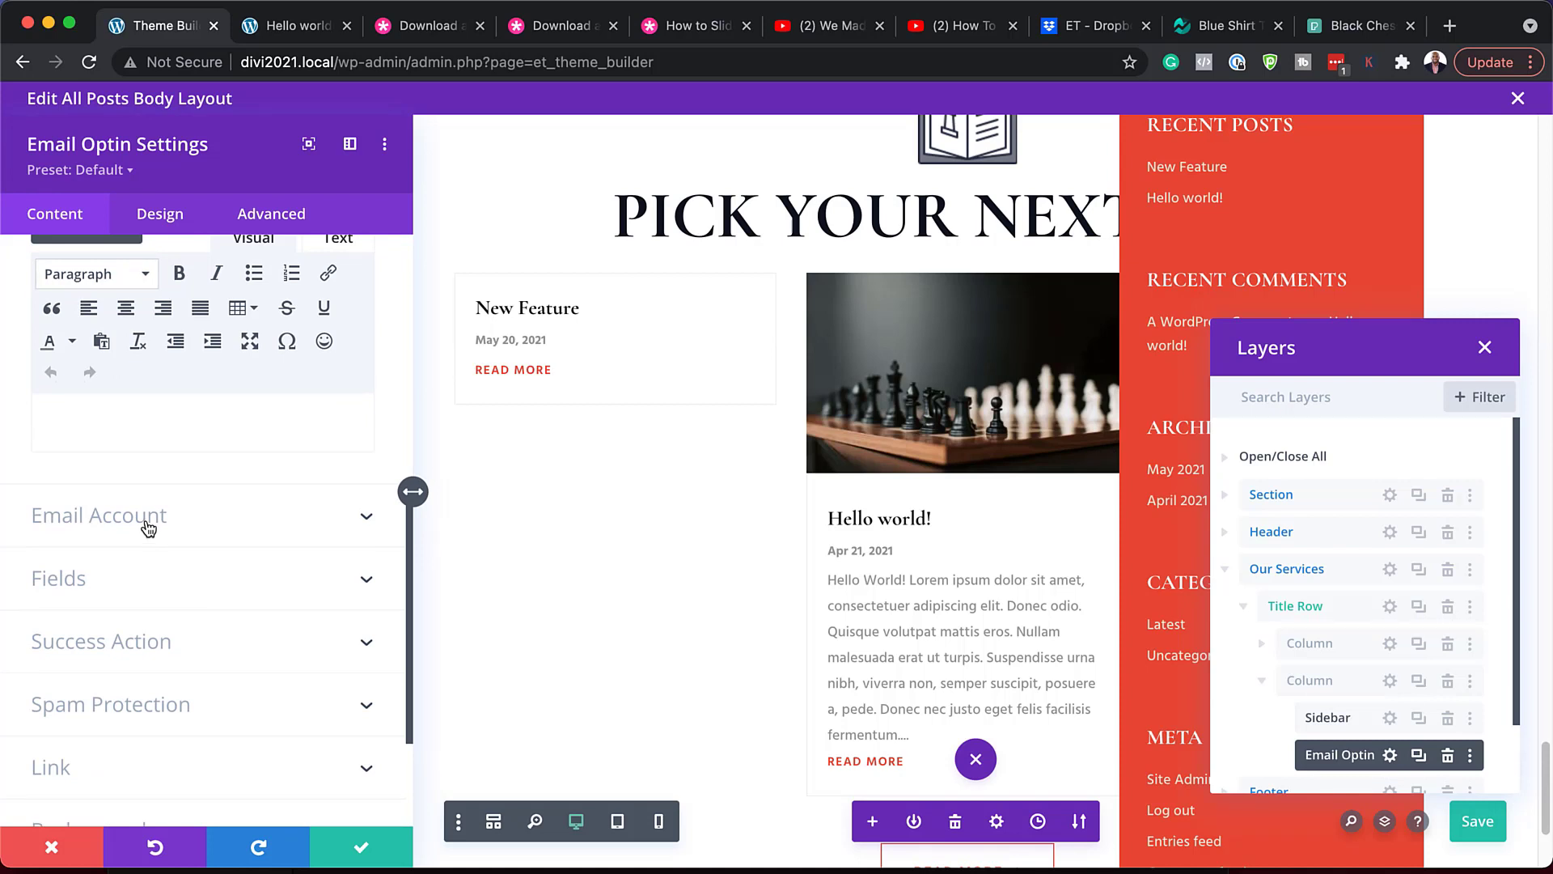
pyautogui.click(184, 527)
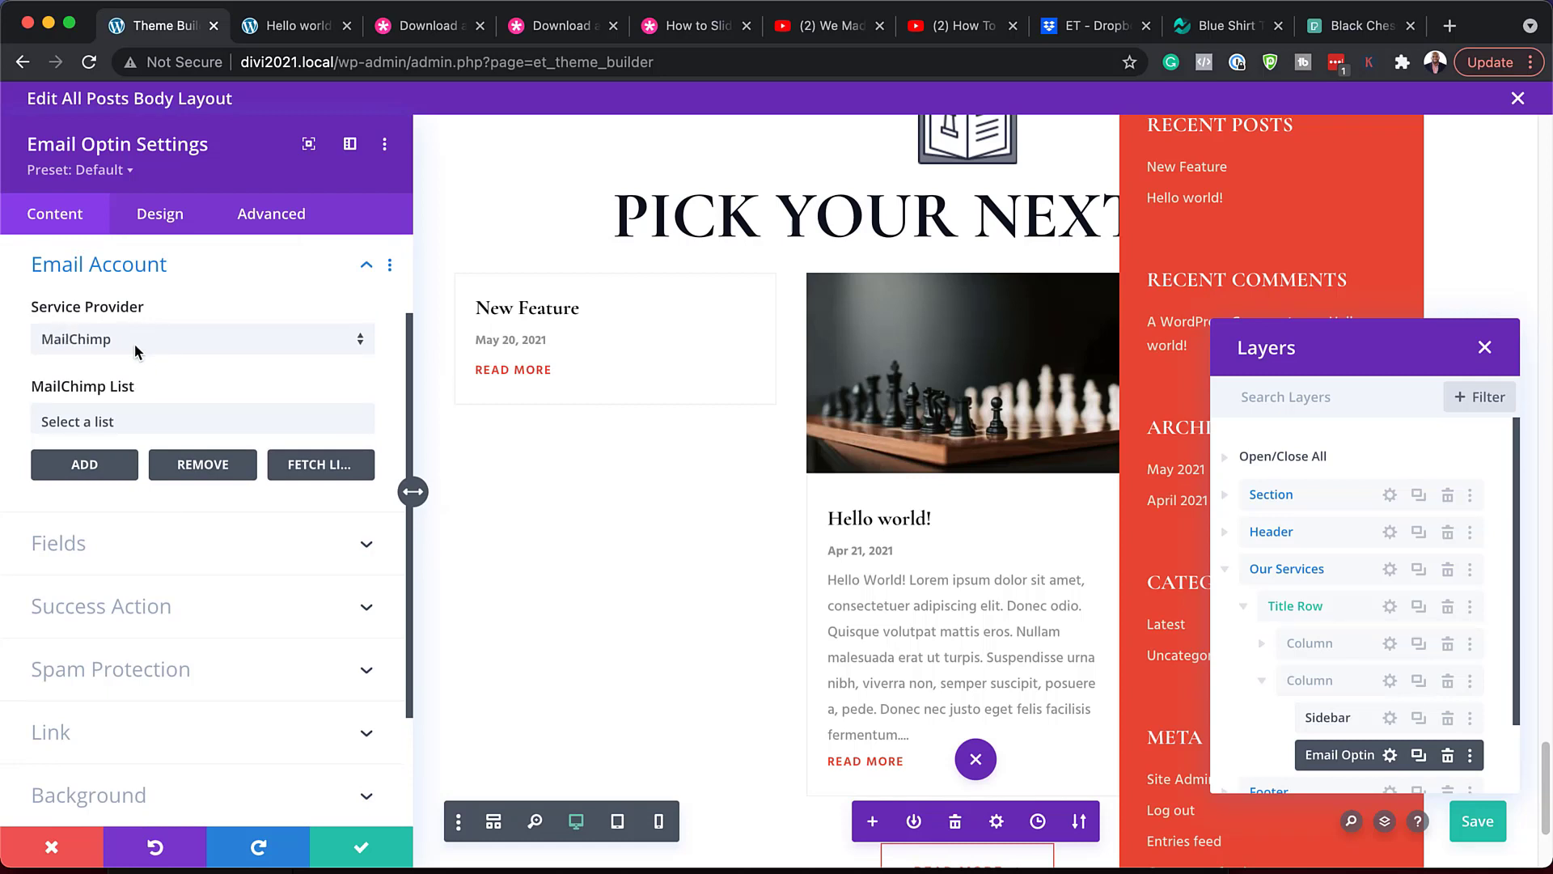
pyautogui.click(170, 350)
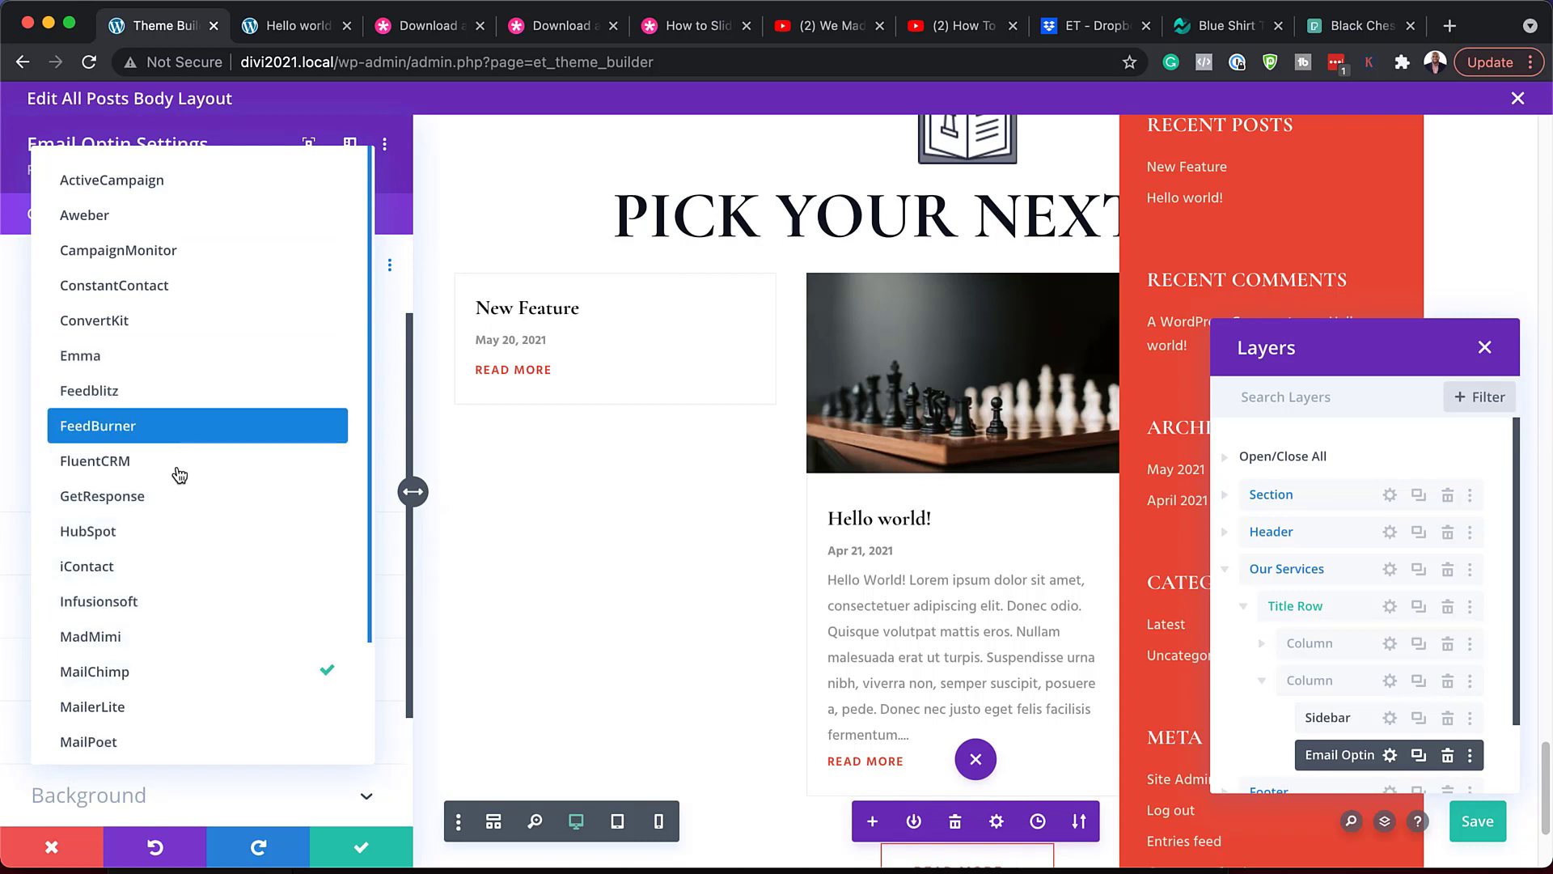
pyautogui.click(403, 297)
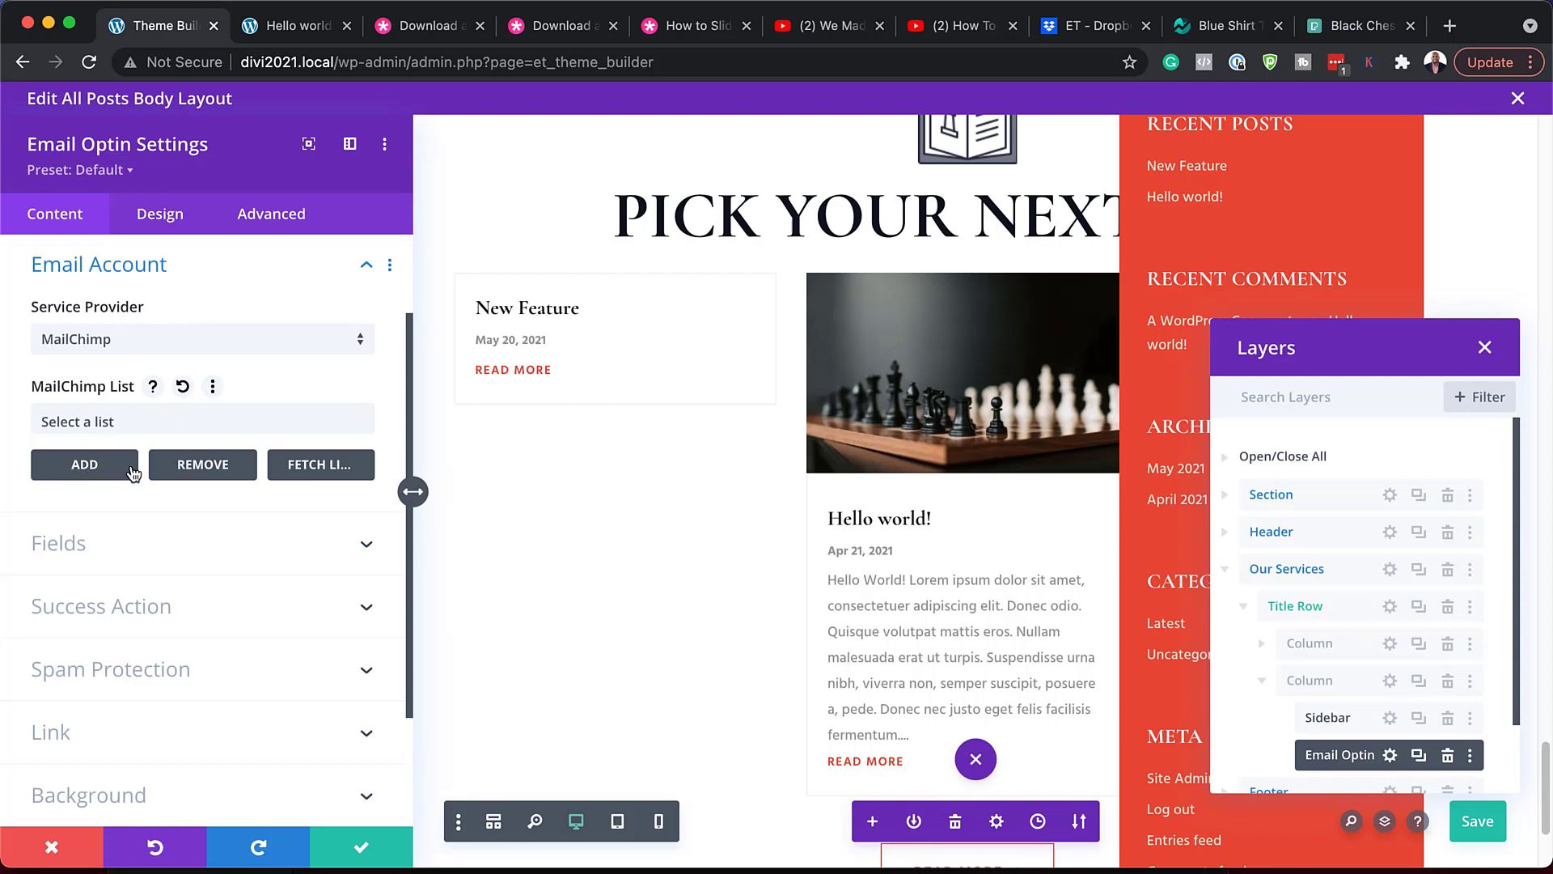
pyautogui.scroll(-2, 305, 652)
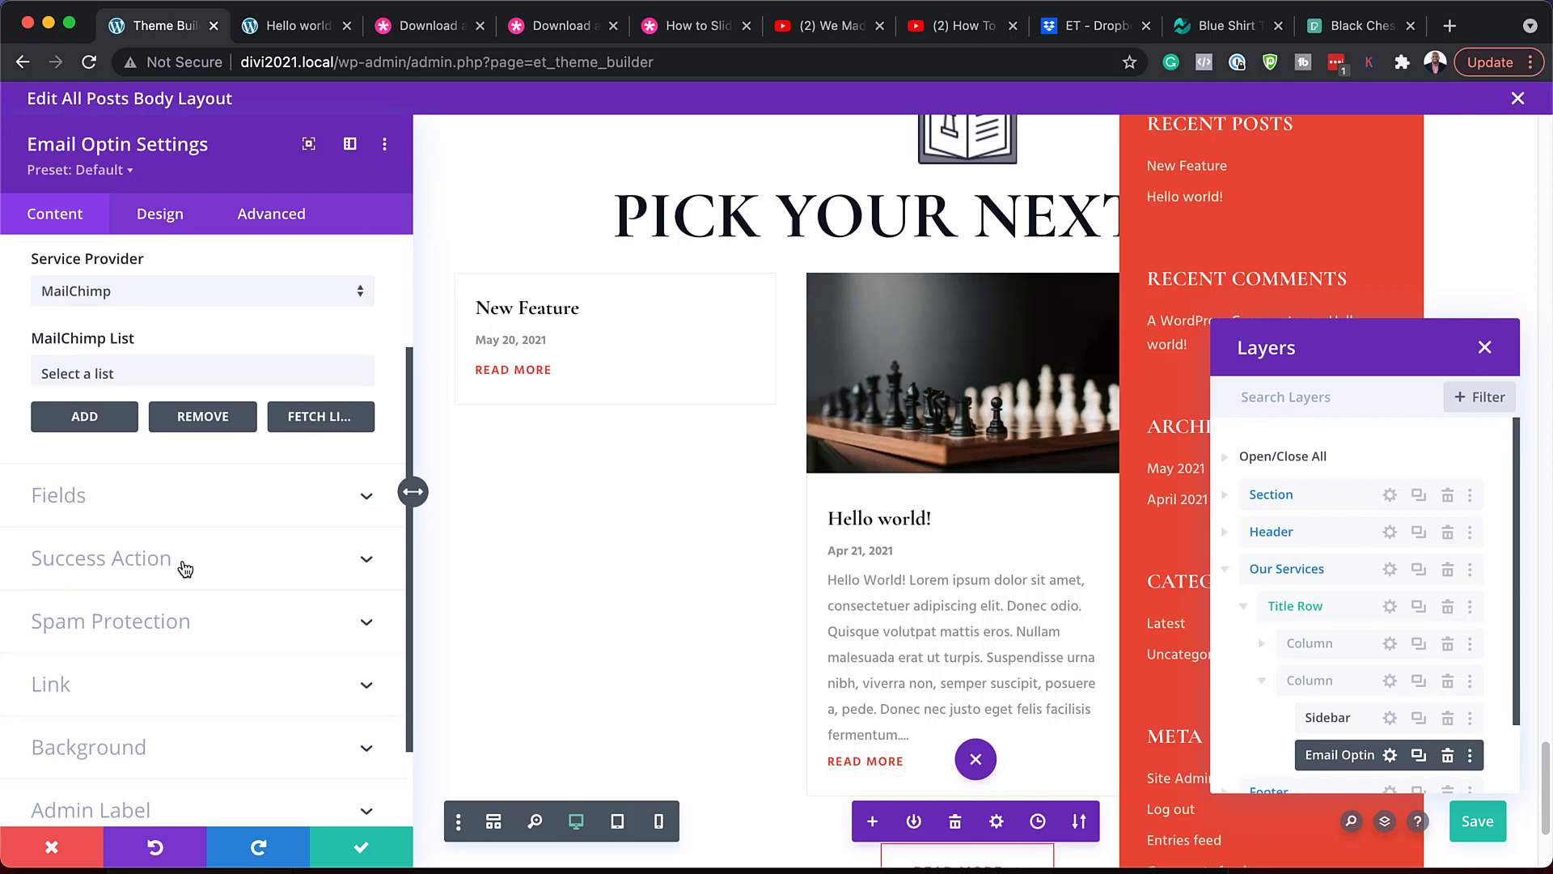
# - Review the Email Optin's success action choices, message or custom URL redirect, and close the module's settings without changes
pyautogui.click(185, 570)
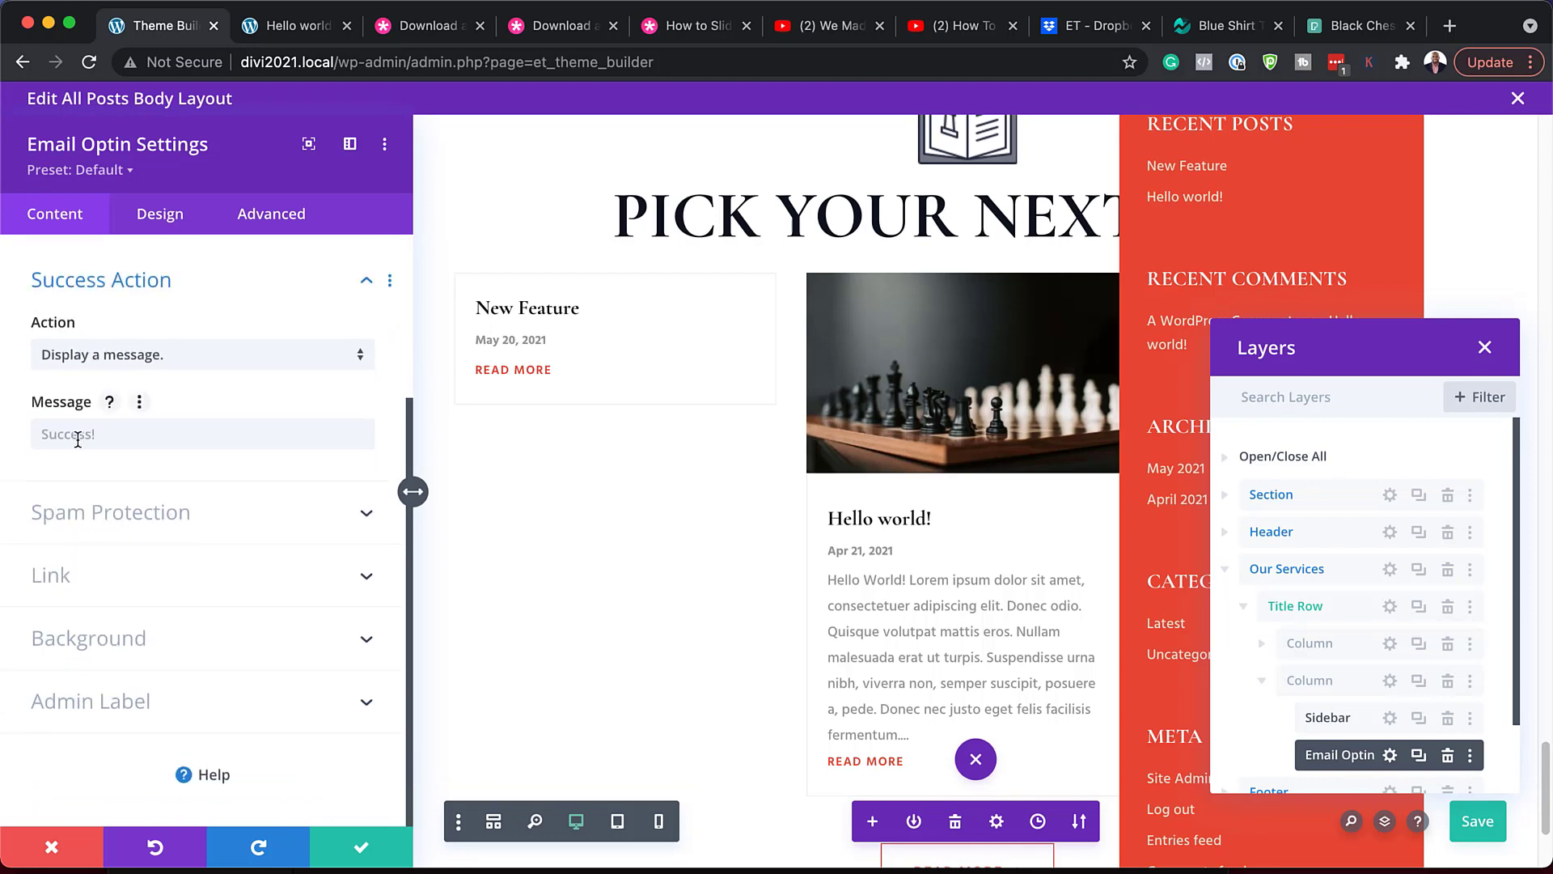
pyautogui.scroll(-3, 1036, 805)
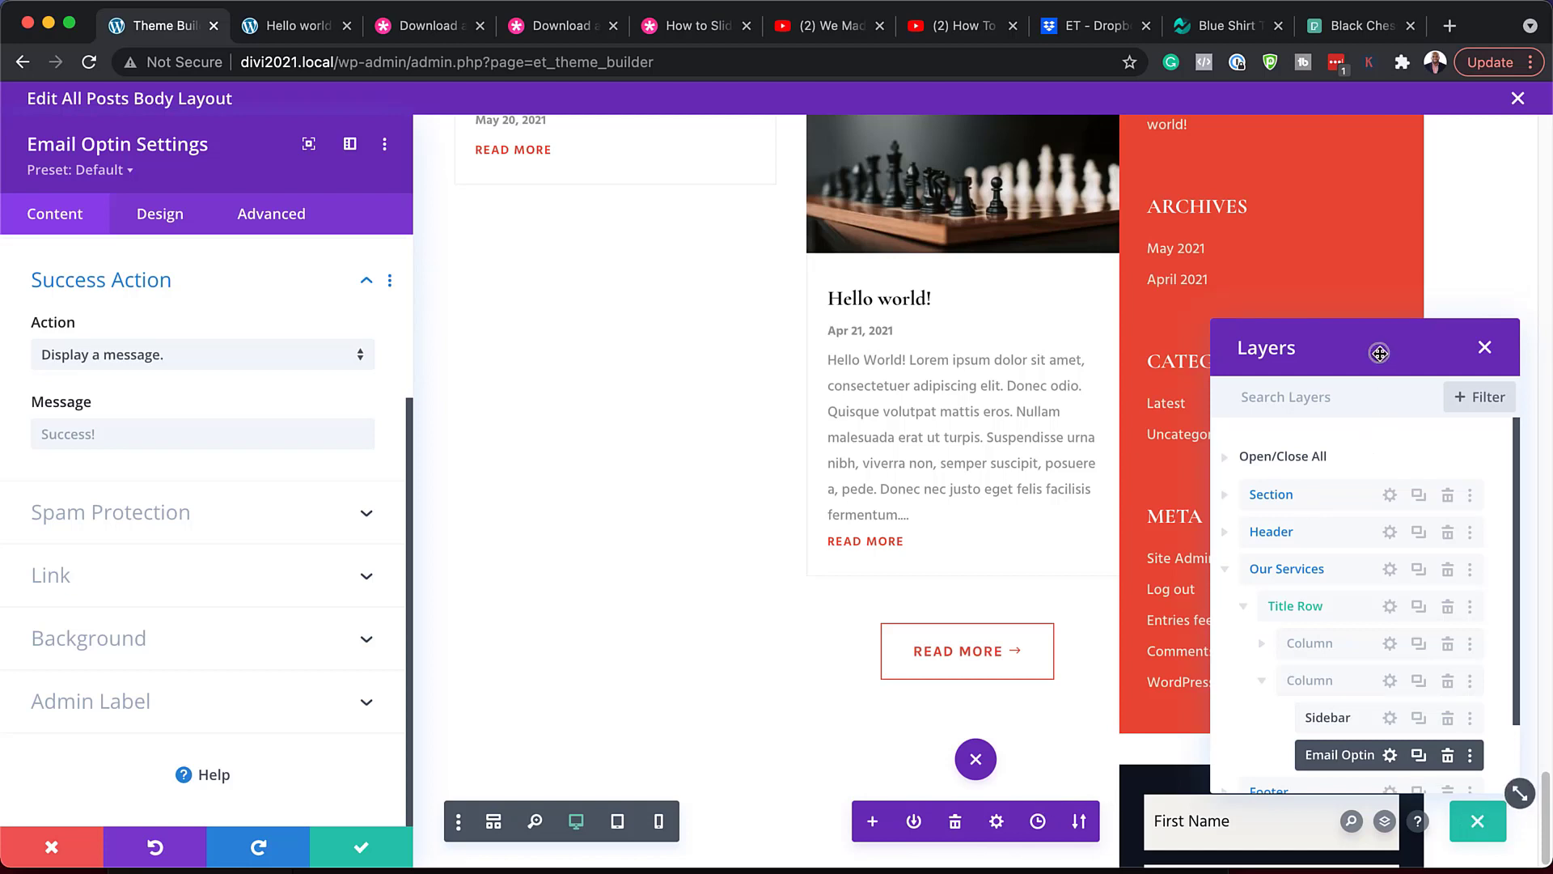
pyautogui.moveTo(1385, 344); pyautogui.dragTo(640, 232)
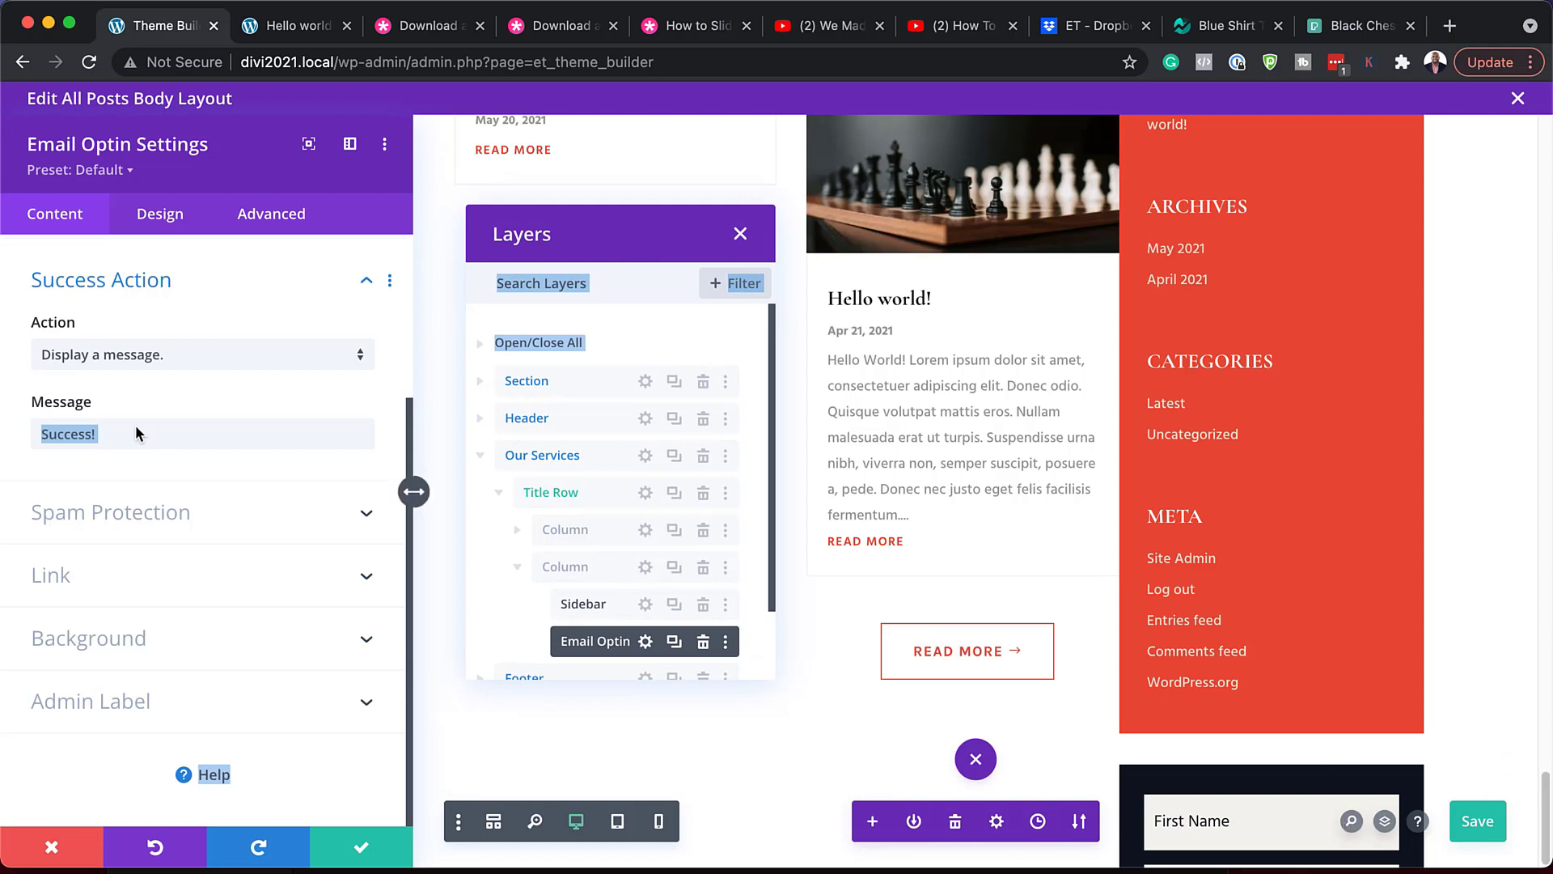
pyautogui.click(101, 364)
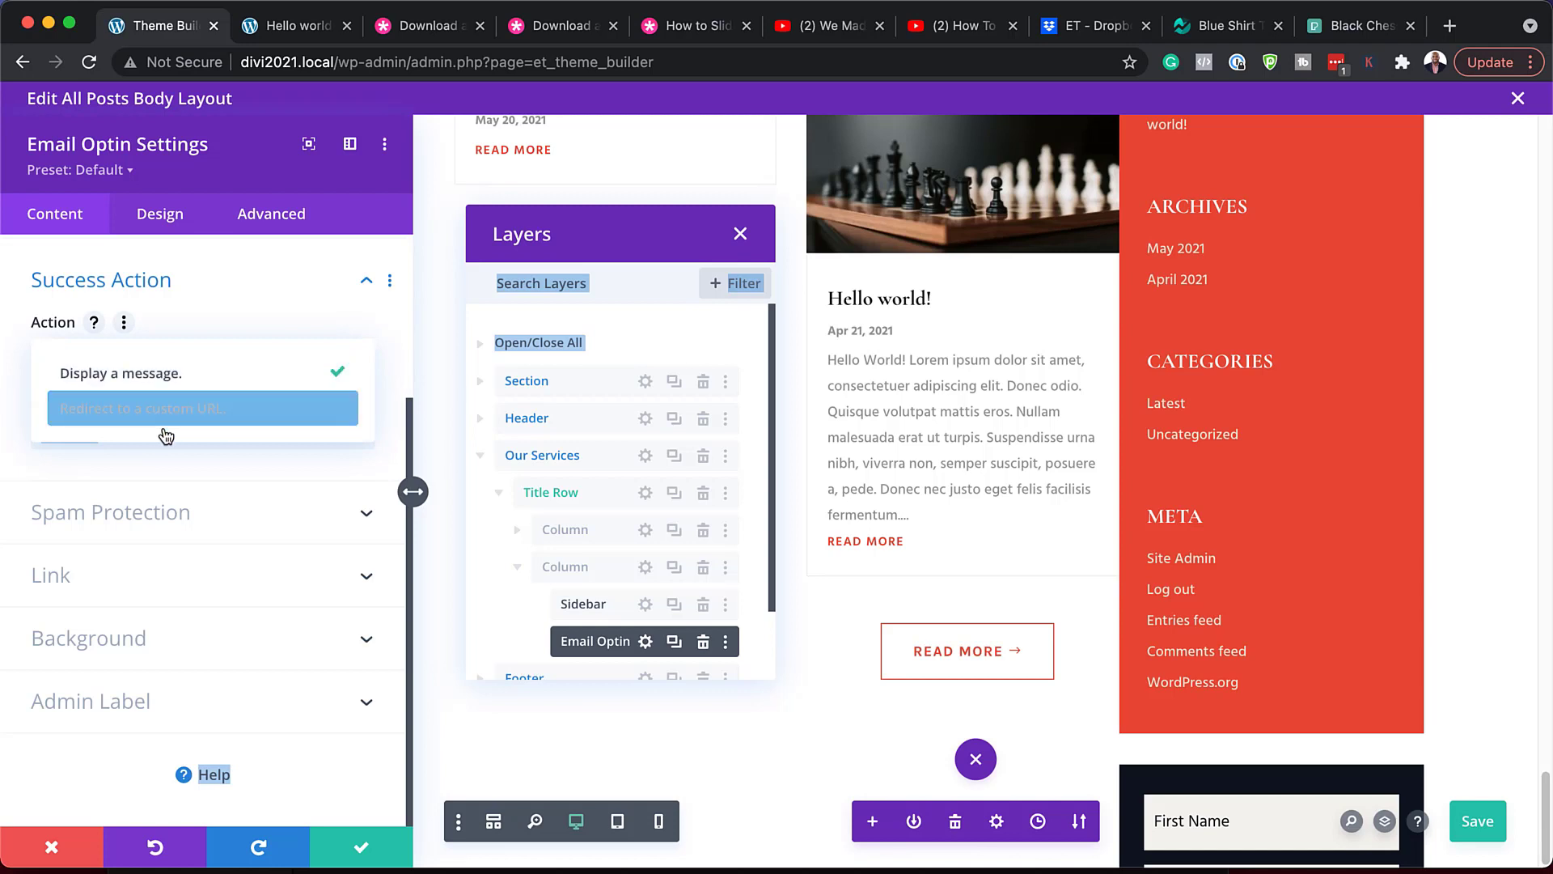
pyautogui.click(89, 459)
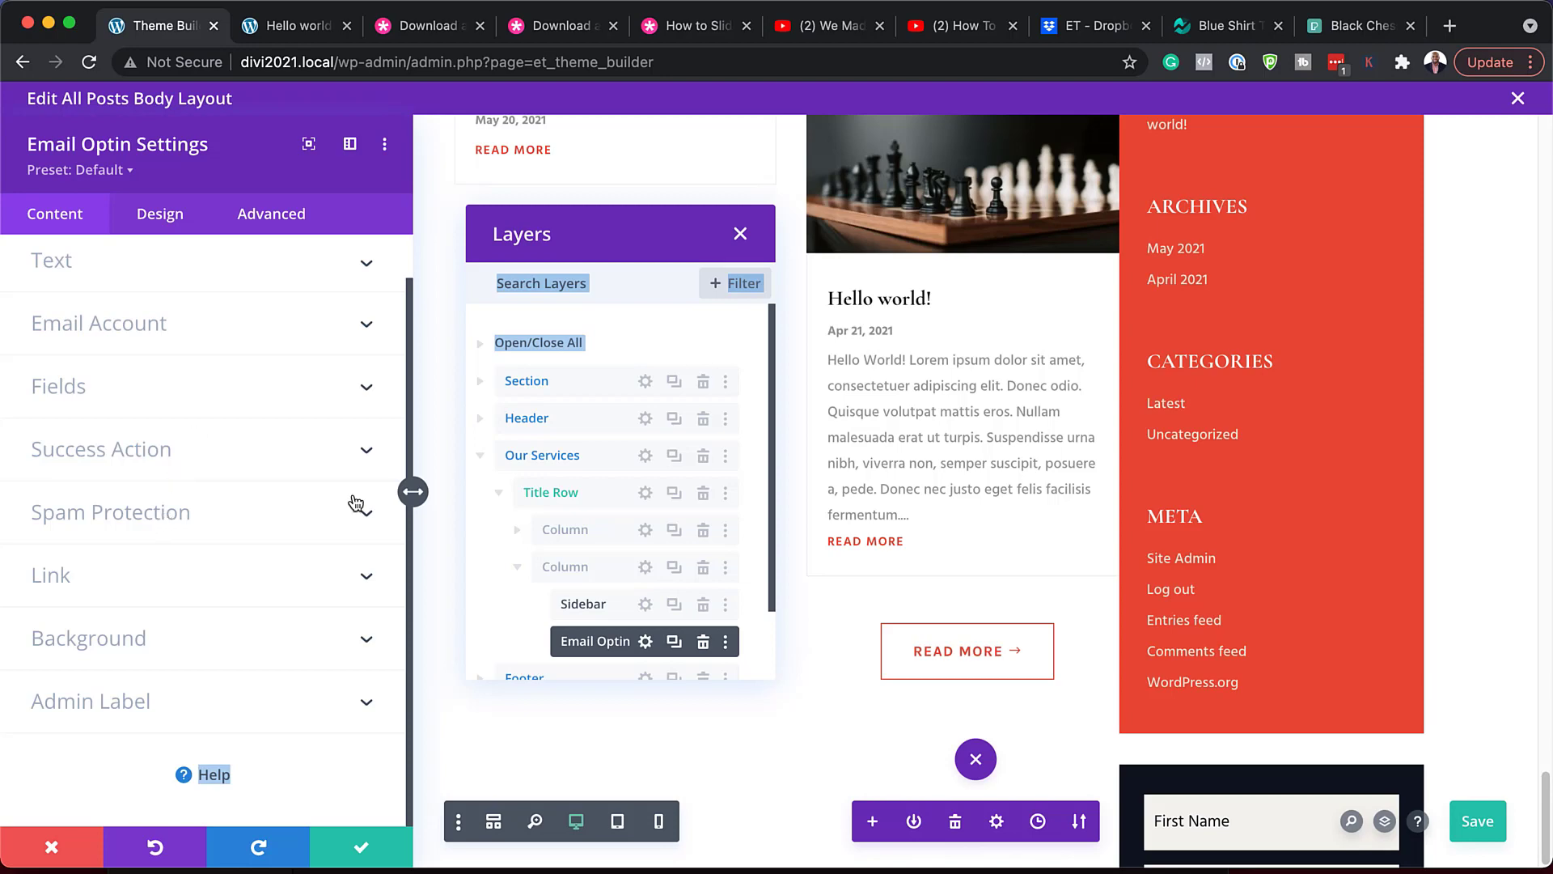
pyautogui.click(53, 846)
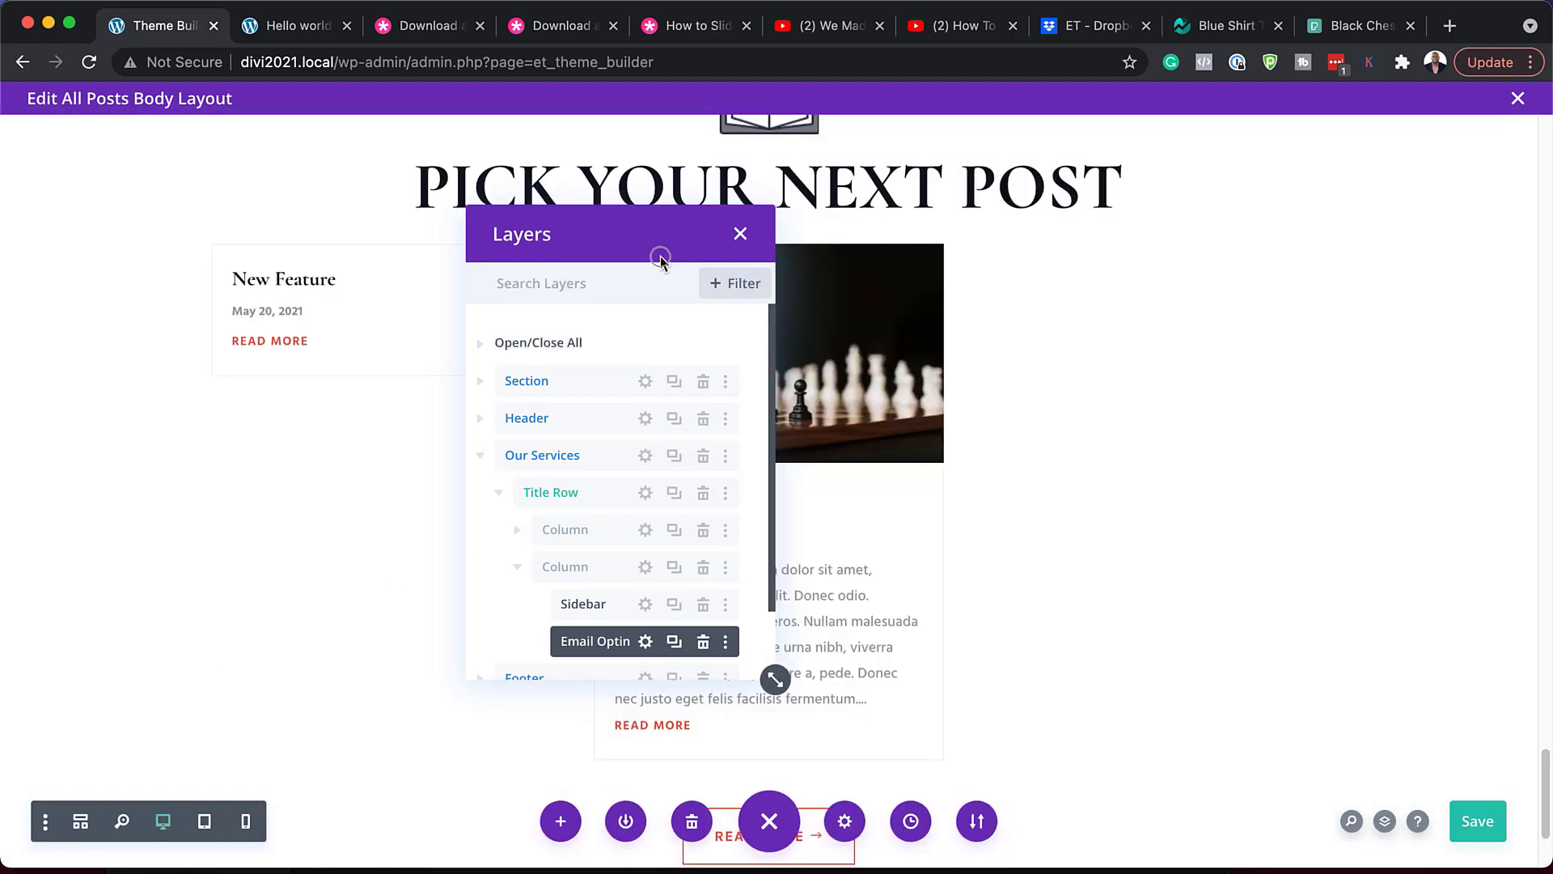
# - Move the layers list clear of the blog posts and open the heading text settings of the Pick Your Next Post title
pyautogui.moveTo(657, 242); pyautogui.dragTo(1422, 172)
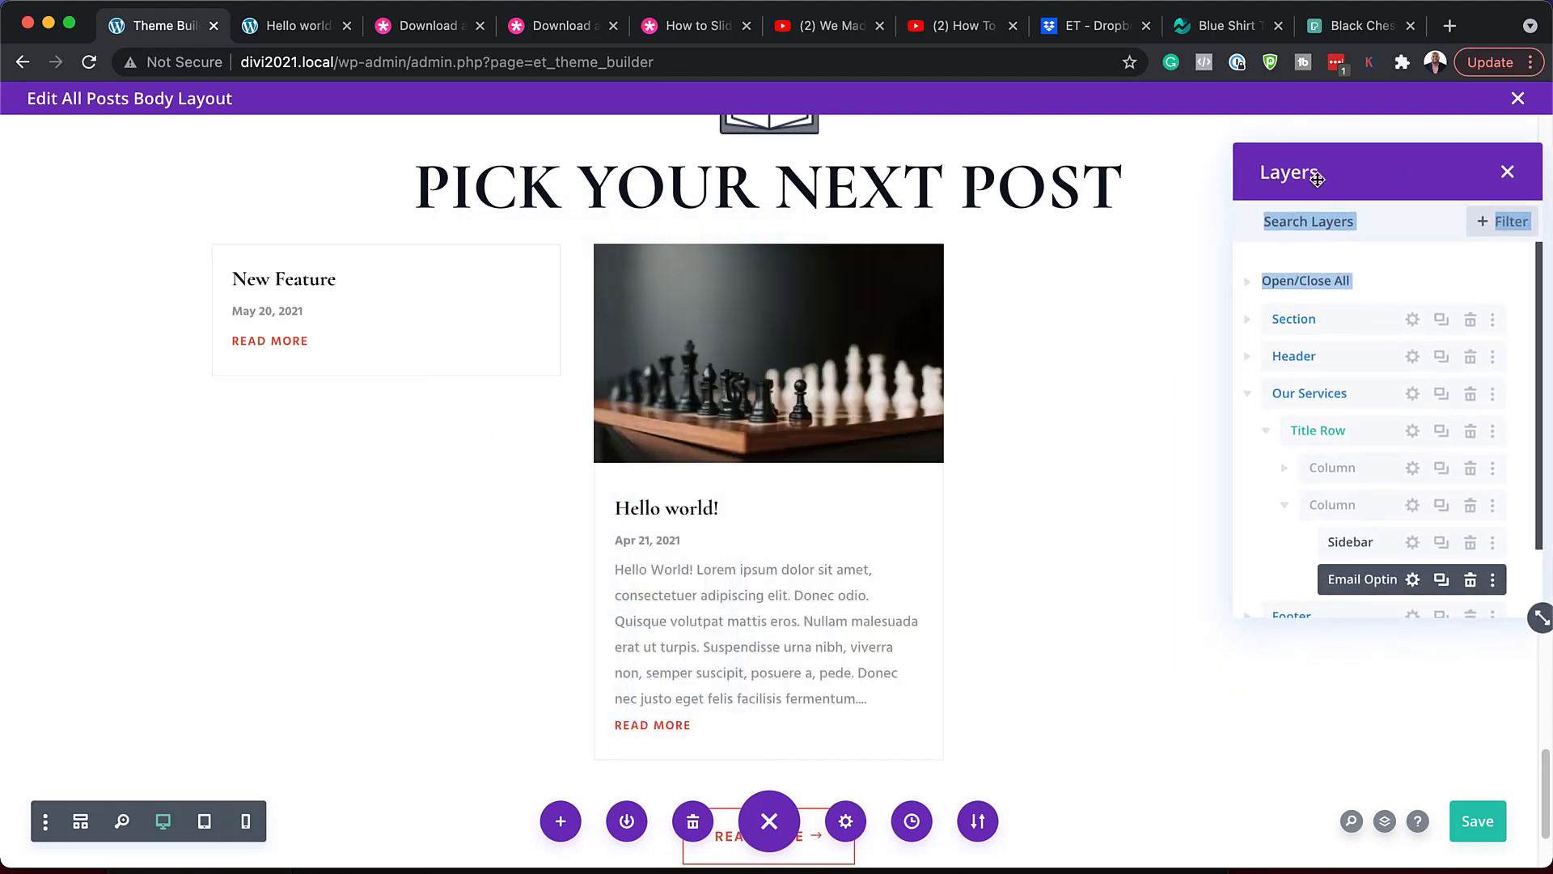
pyautogui.scroll(5, 854, 511)
pyautogui.scroll(-3, 854, 511)
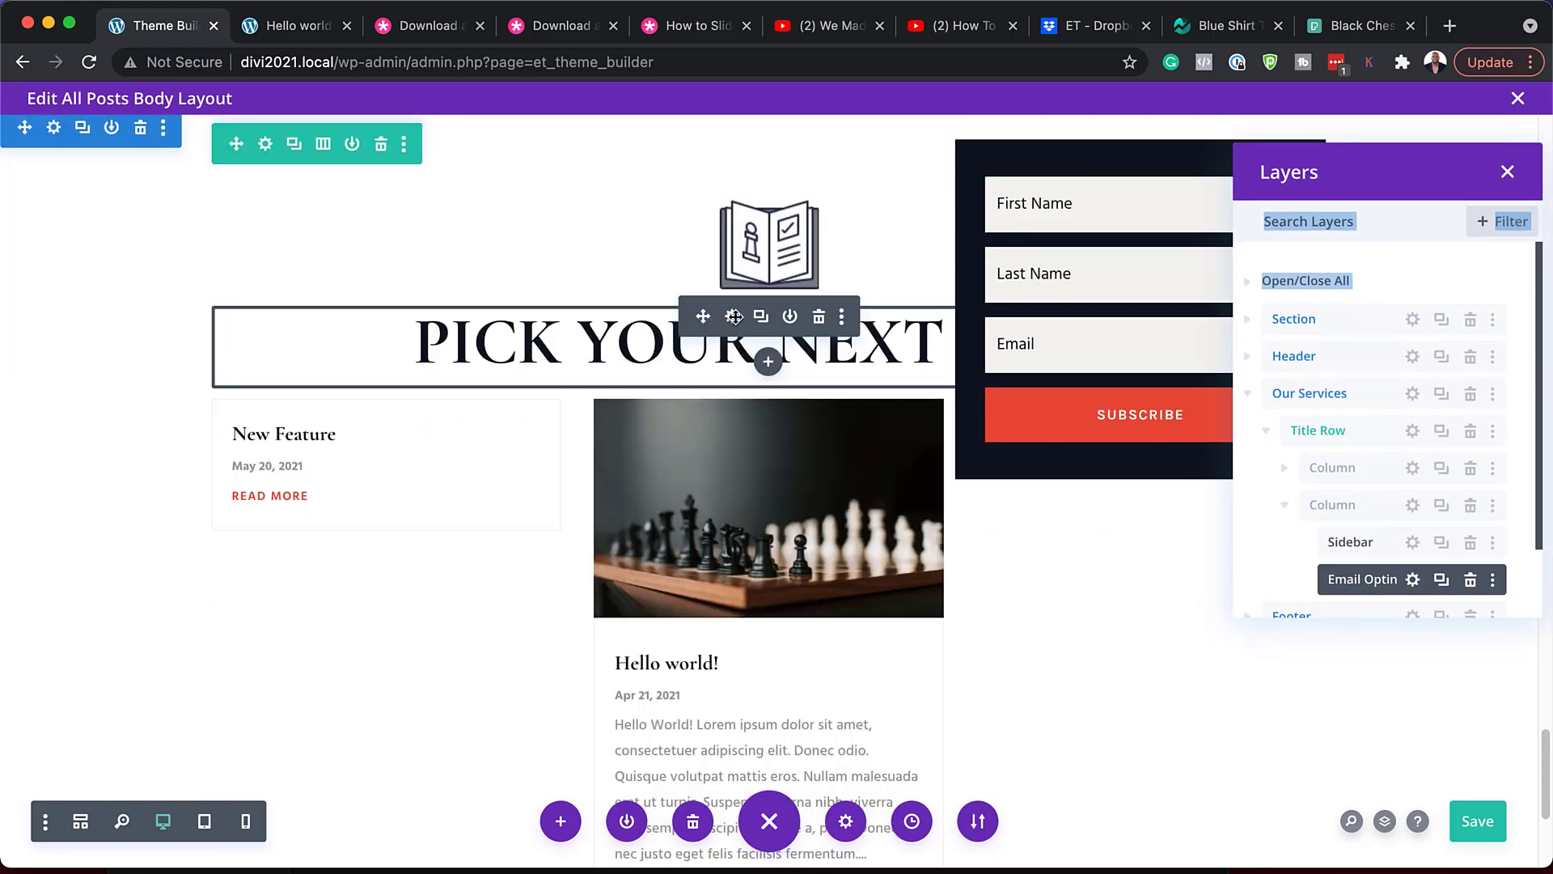
pyautogui.click(732, 317)
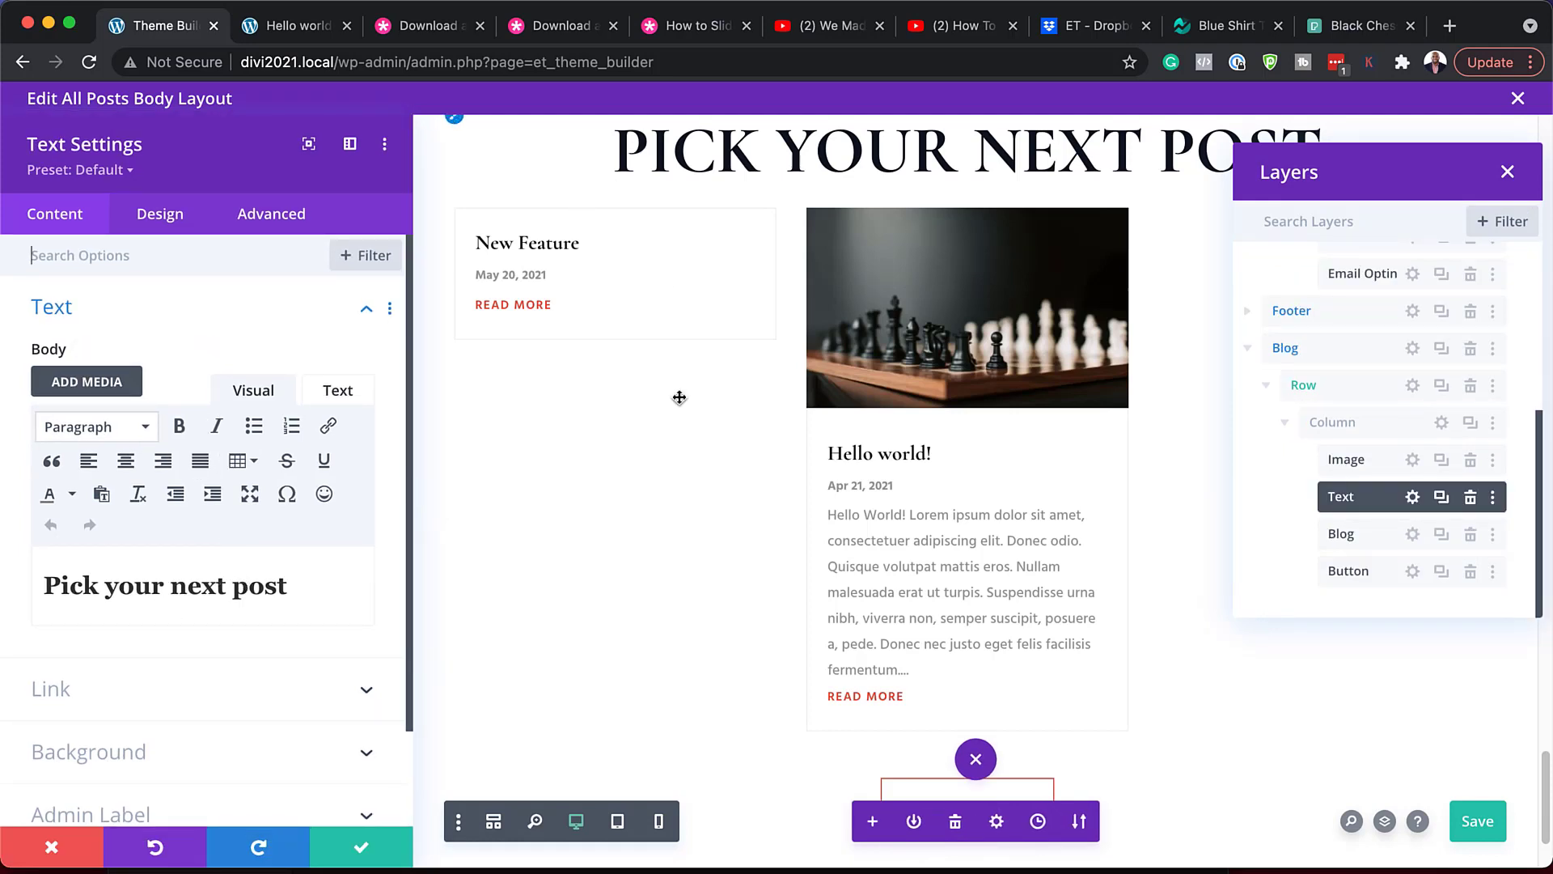
pyautogui.scroll(3, 679, 405)
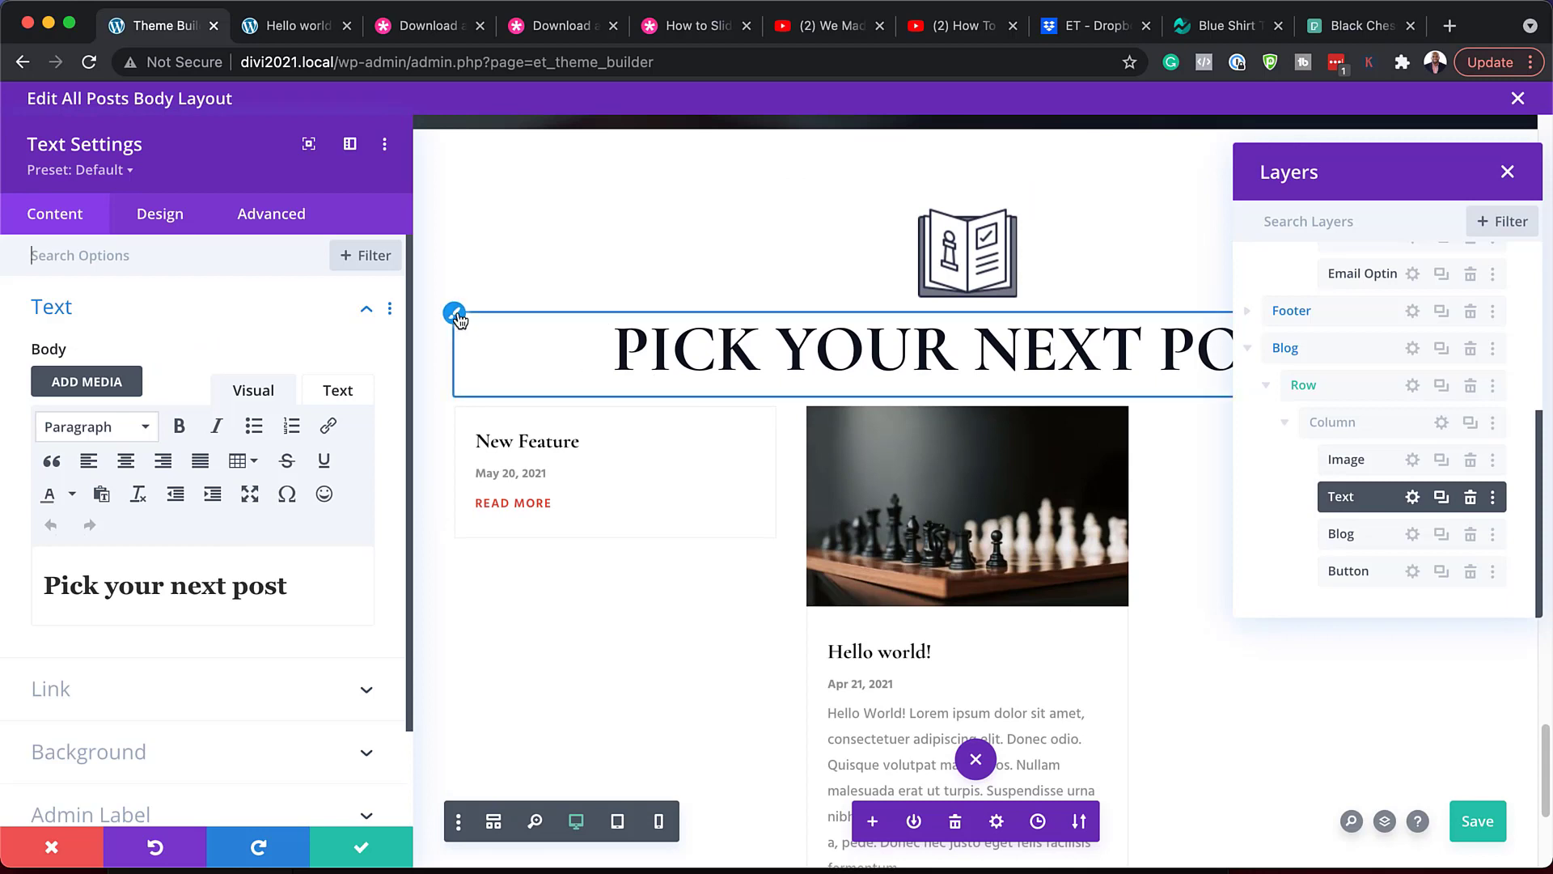
pyautogui.click(456, 315)
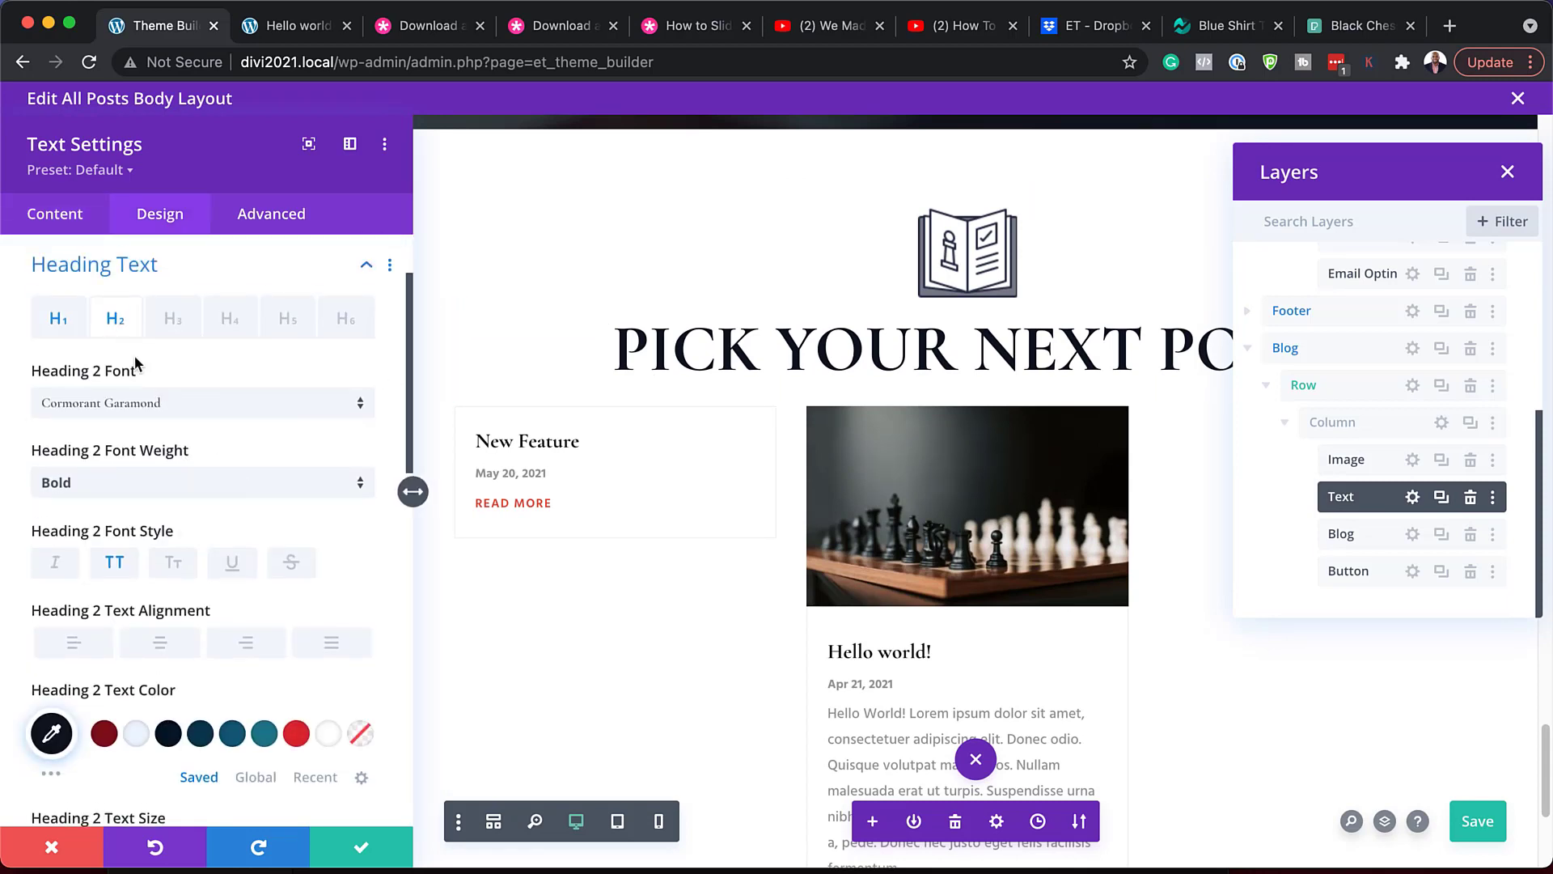
# - Try Poppins with red #de2b34 and then navy text for the title's Heading 2, and discard the text module changes
pyautogui.click(231, 408)
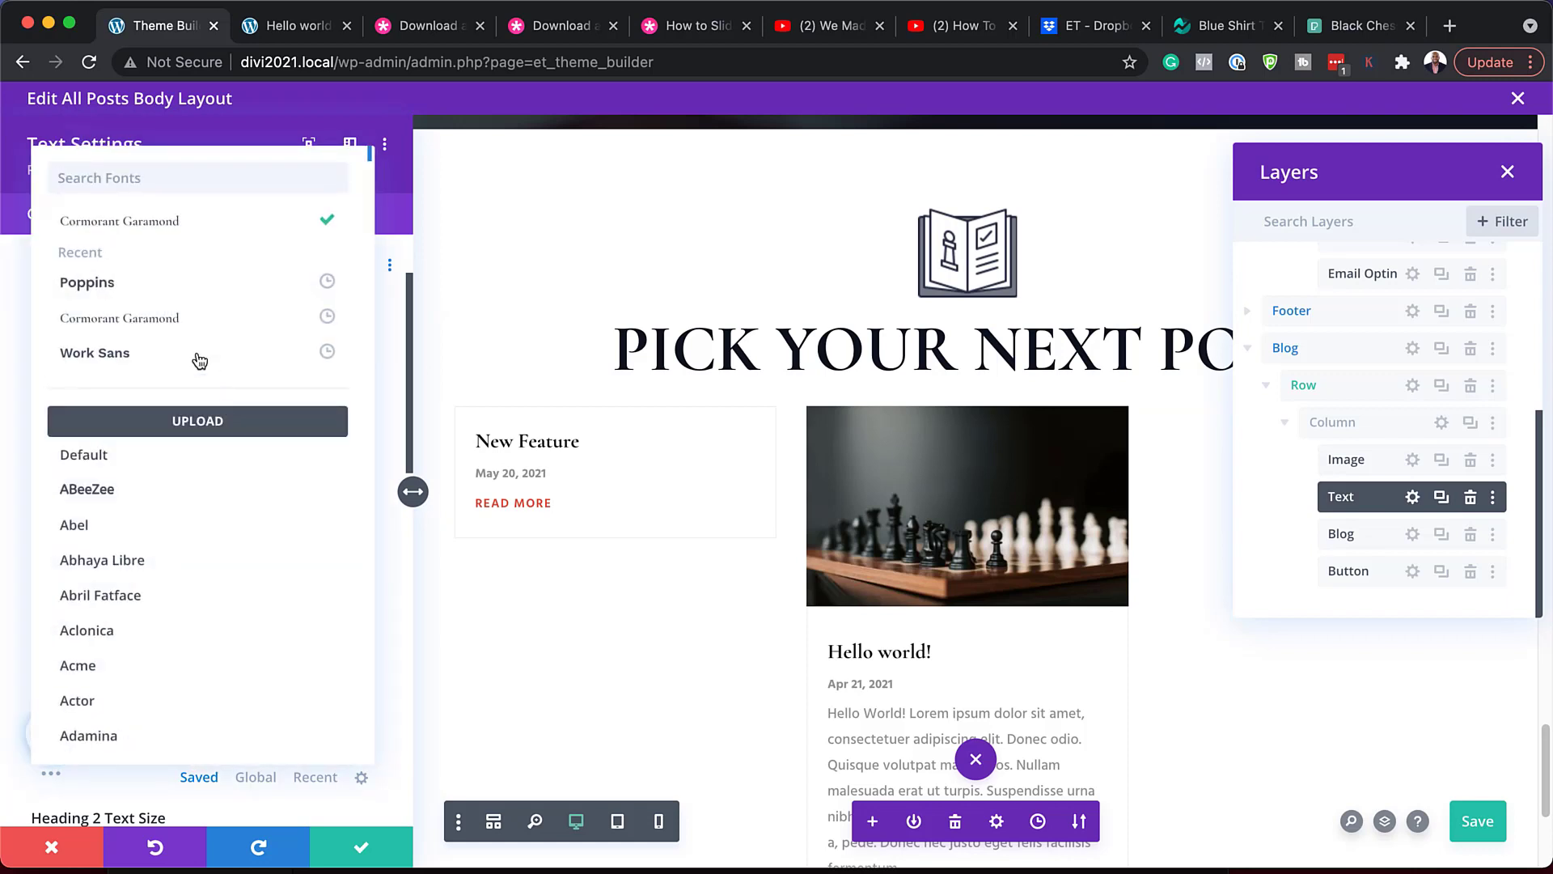
pyautogui.click(200, 282)
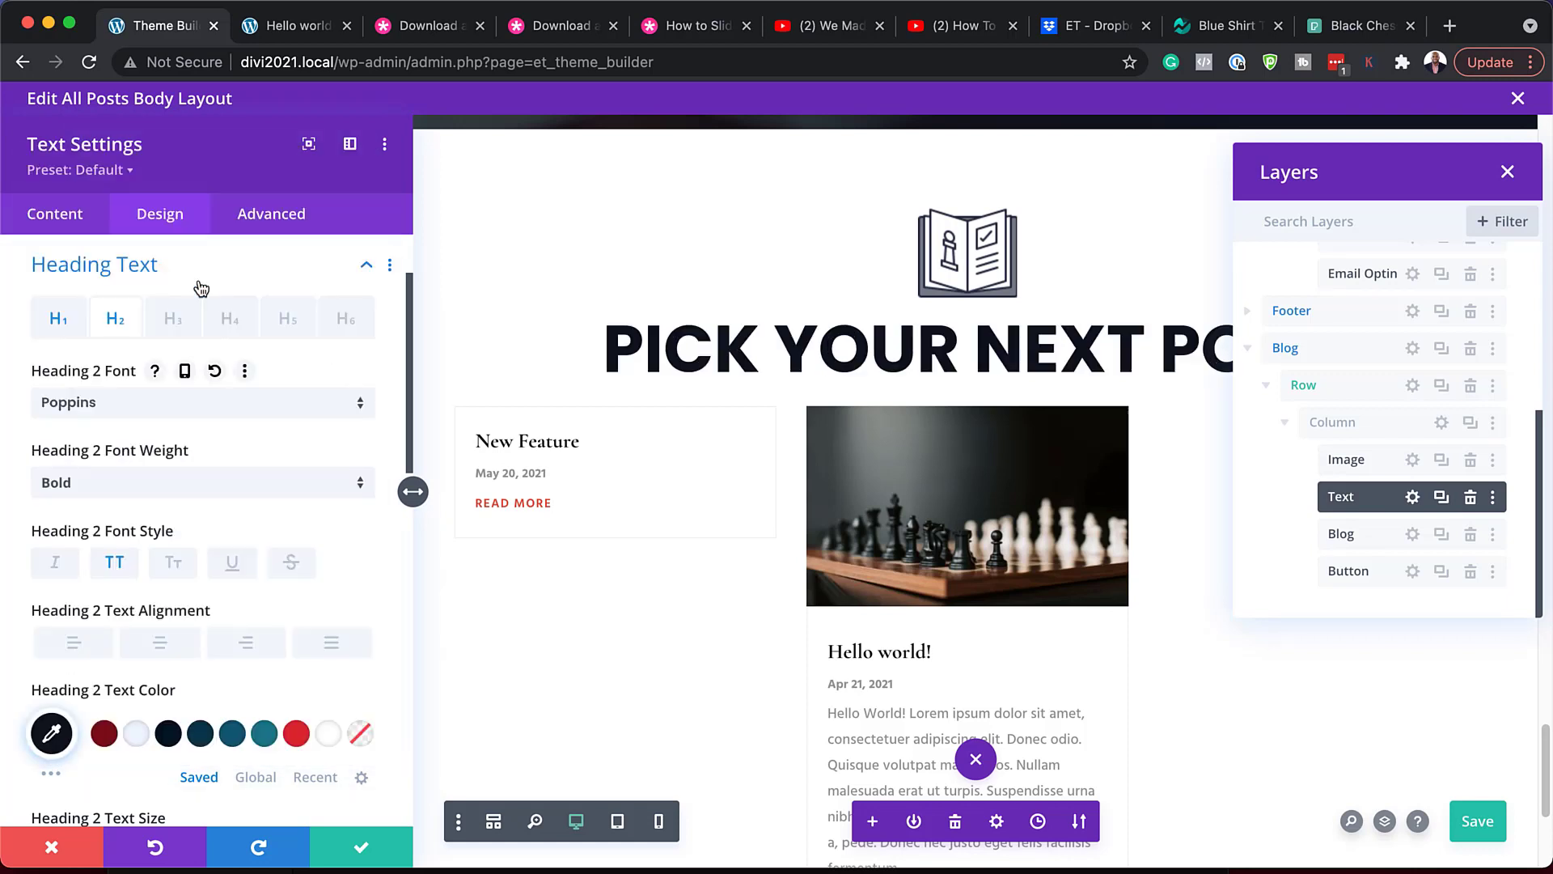
pyautogui.click(296, 734)
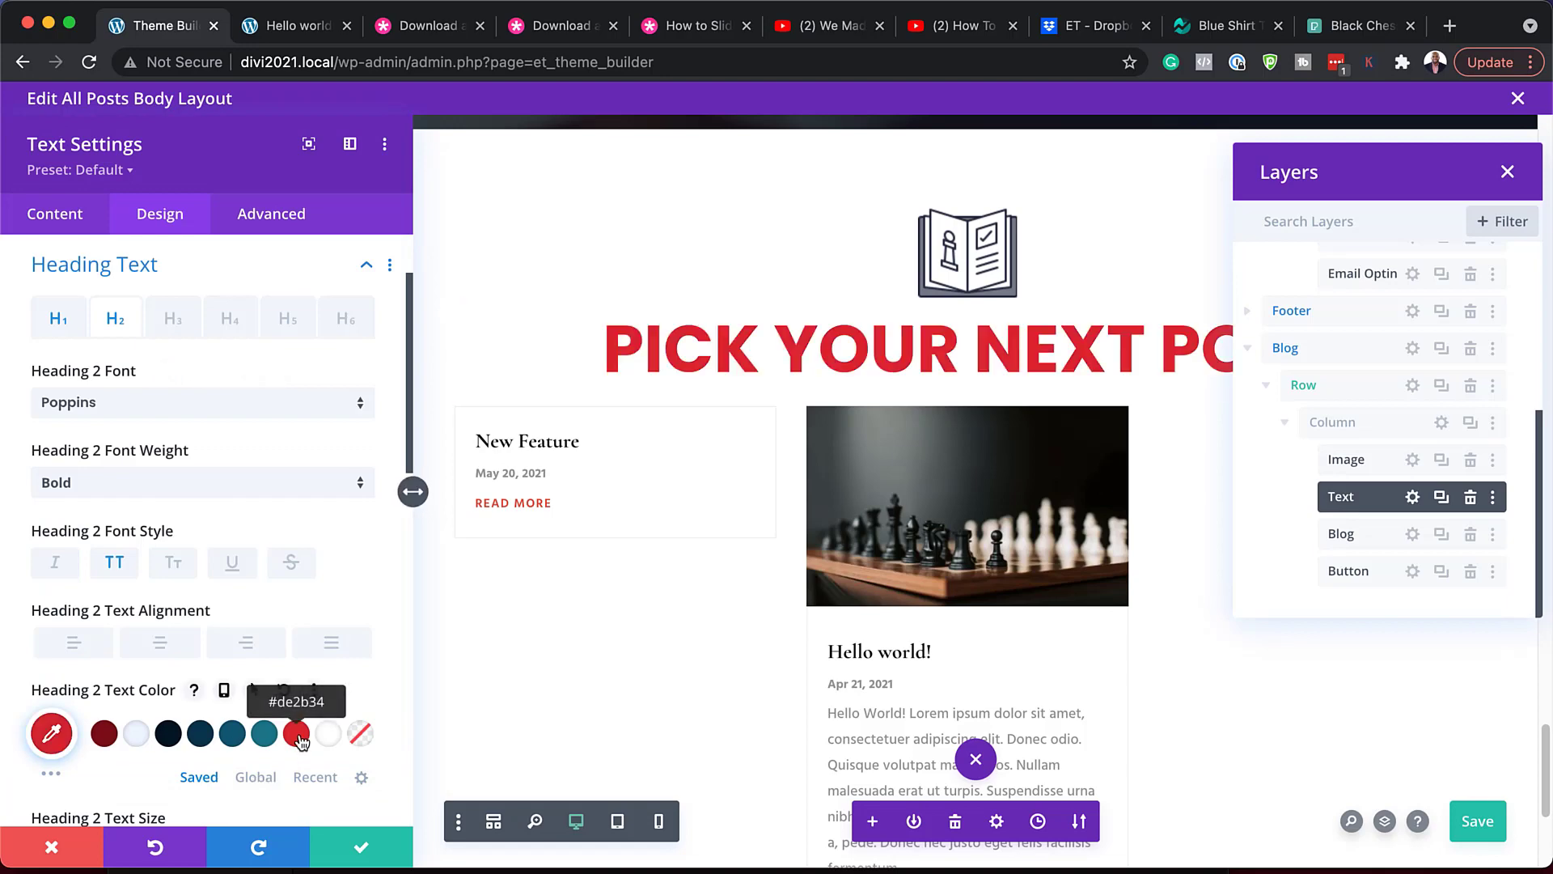
pyautogui.click(200, 733)
pyautogui.click(51, 846)
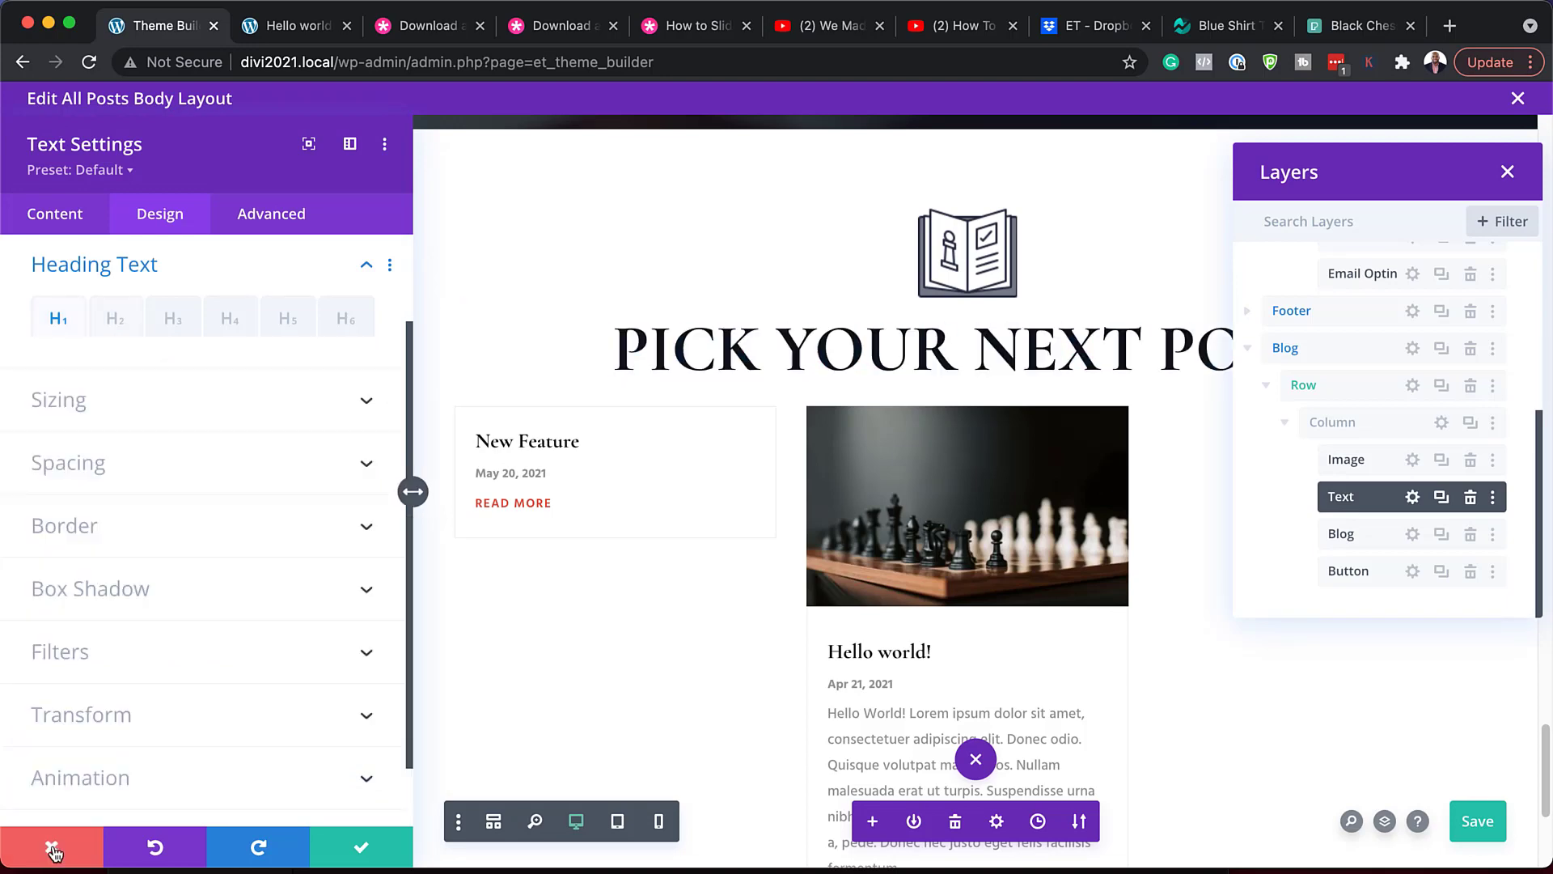
# - Examine the blog module's post type, post count, category and excerpt options, and close its settings without changes
pyautogui.scroll(-5, 464, 578)
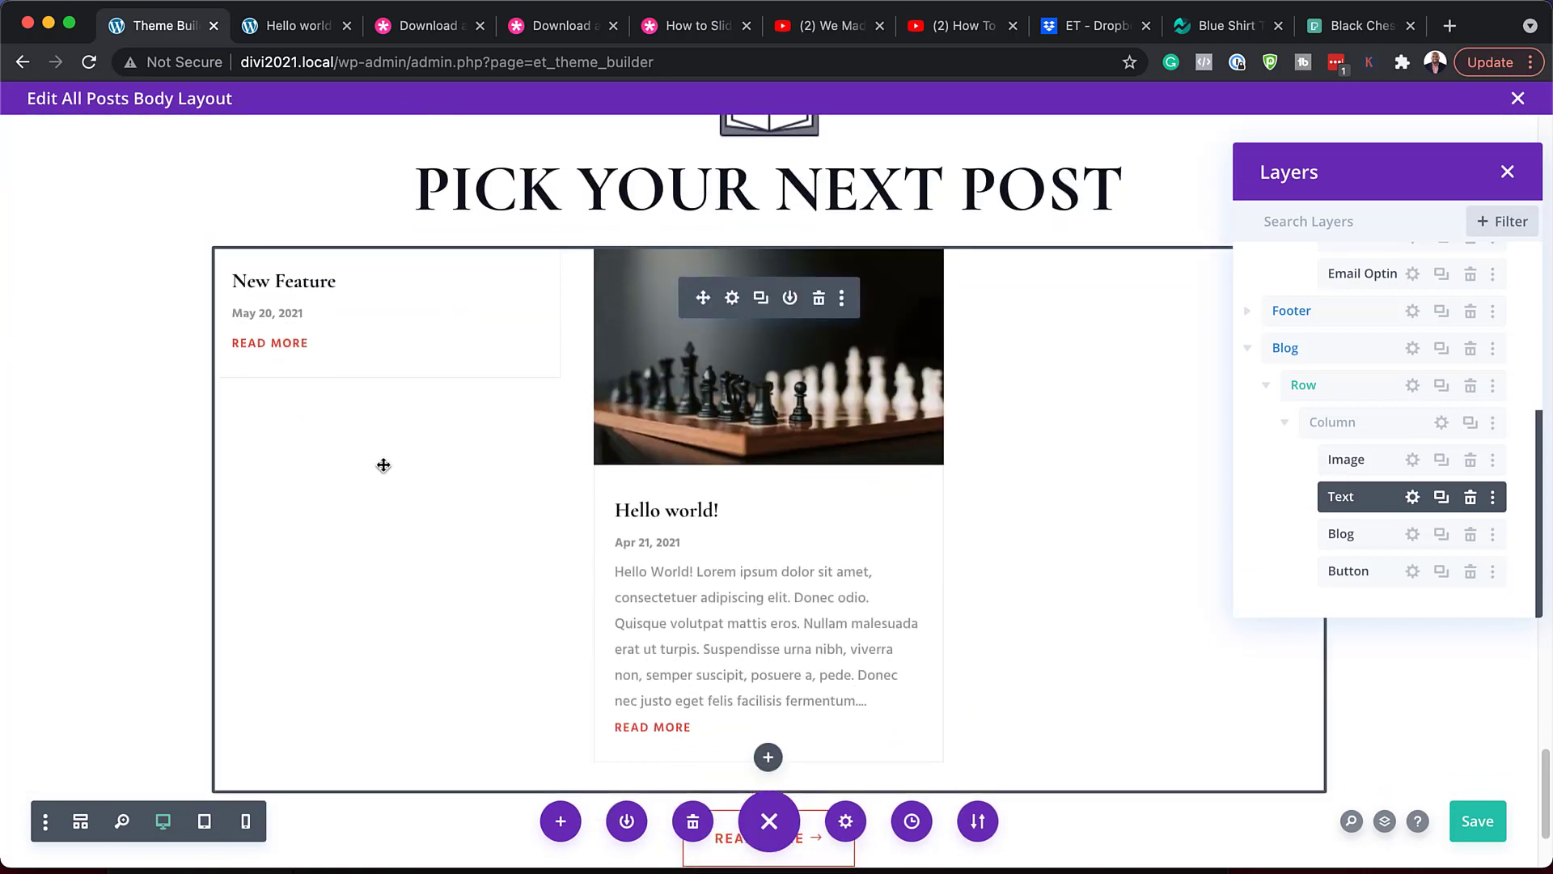
pyautogui.click(734, 300)
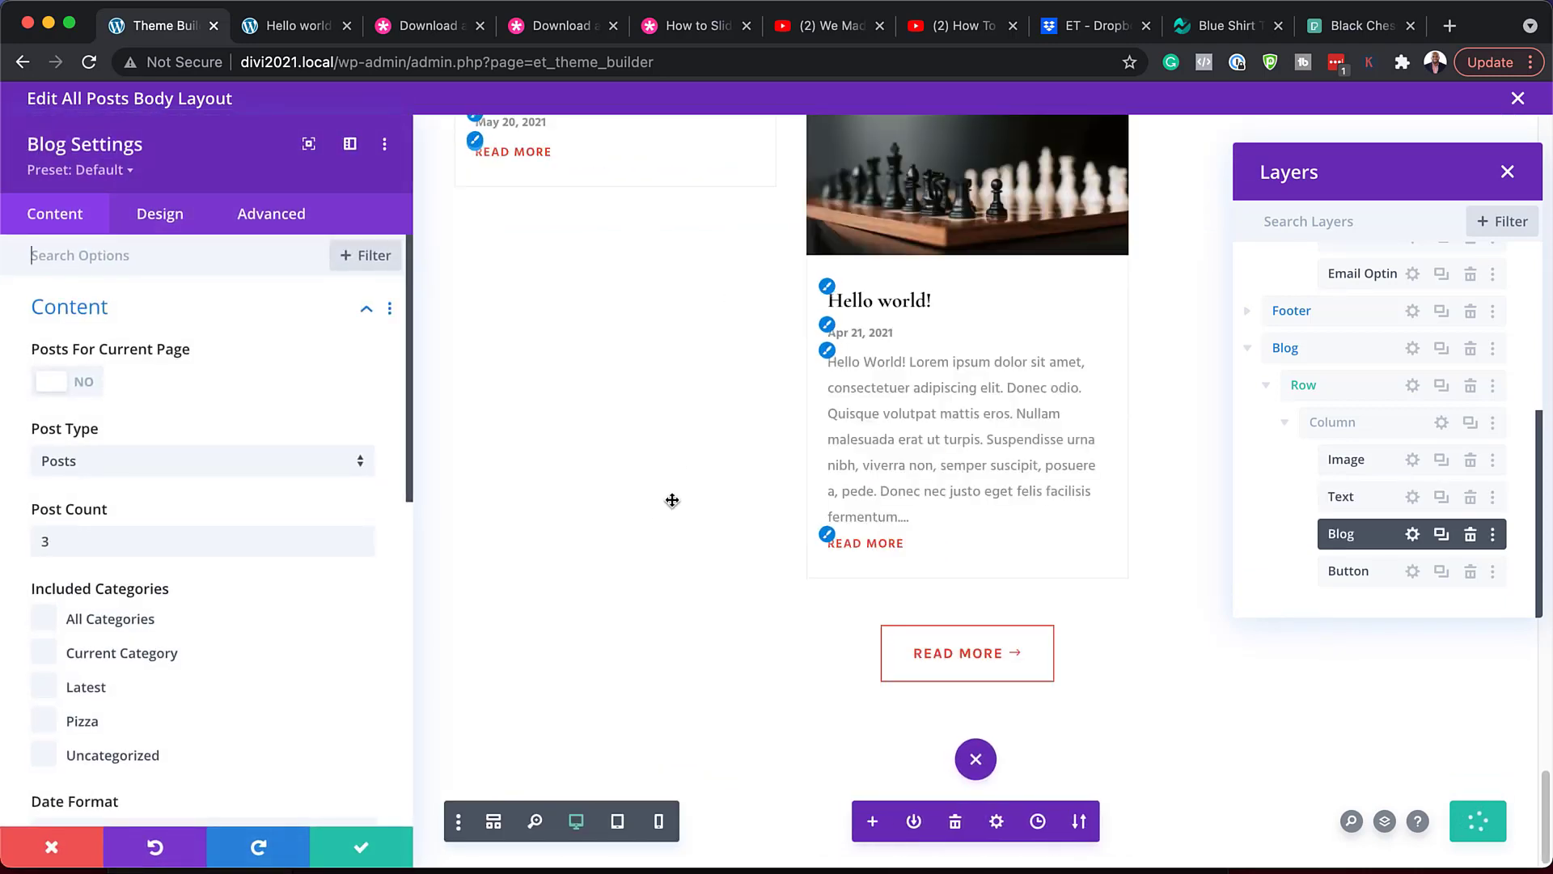
pyautogui.scroll(2, 673, 494)
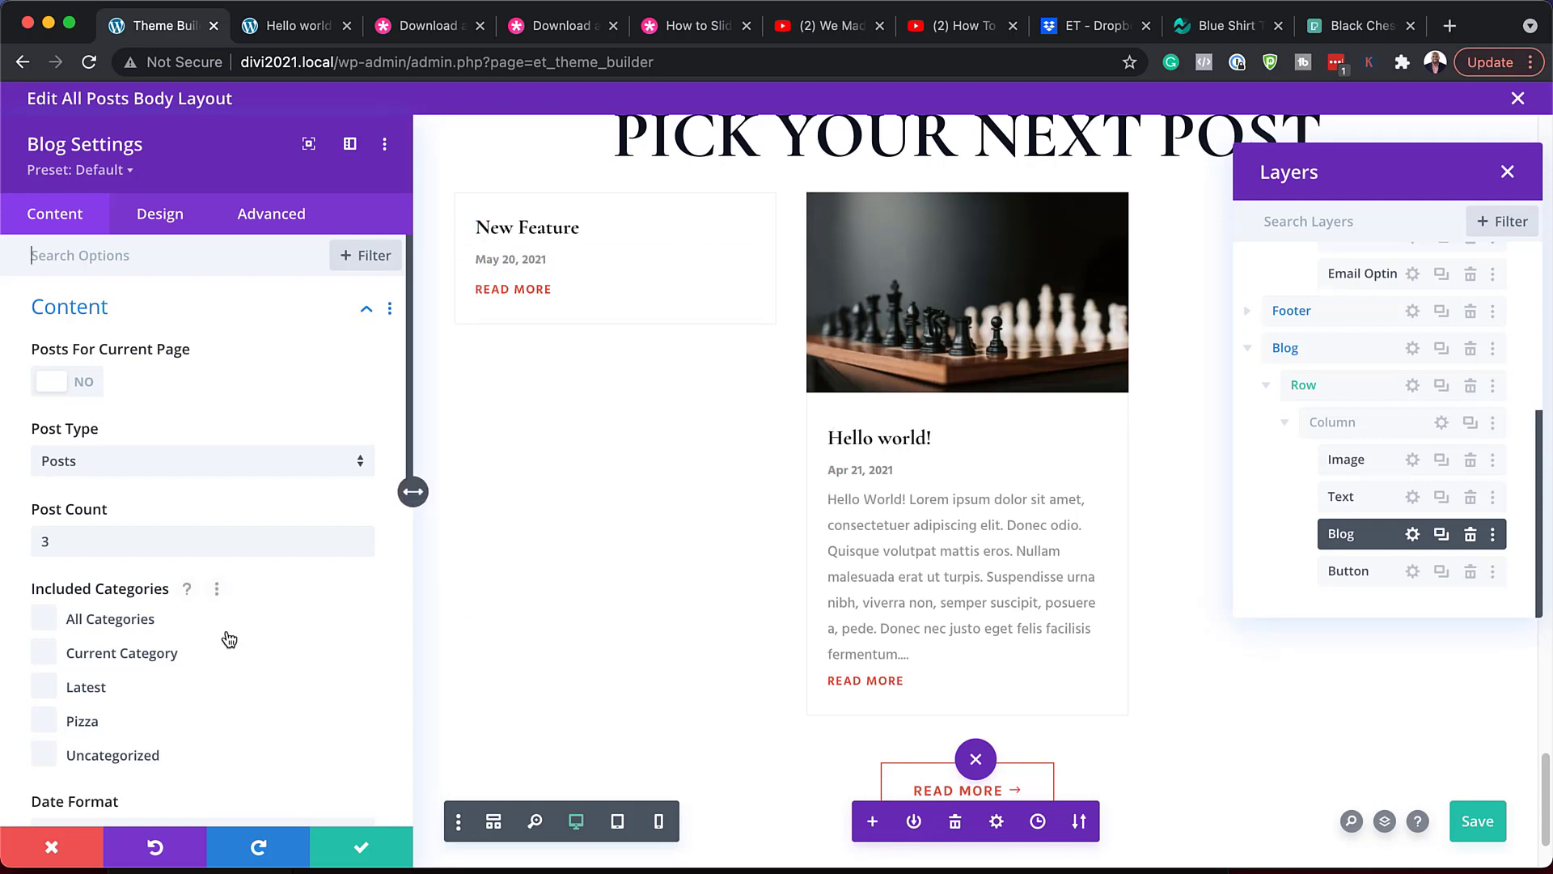
pyautogui.scroll(-2, 229, 635)
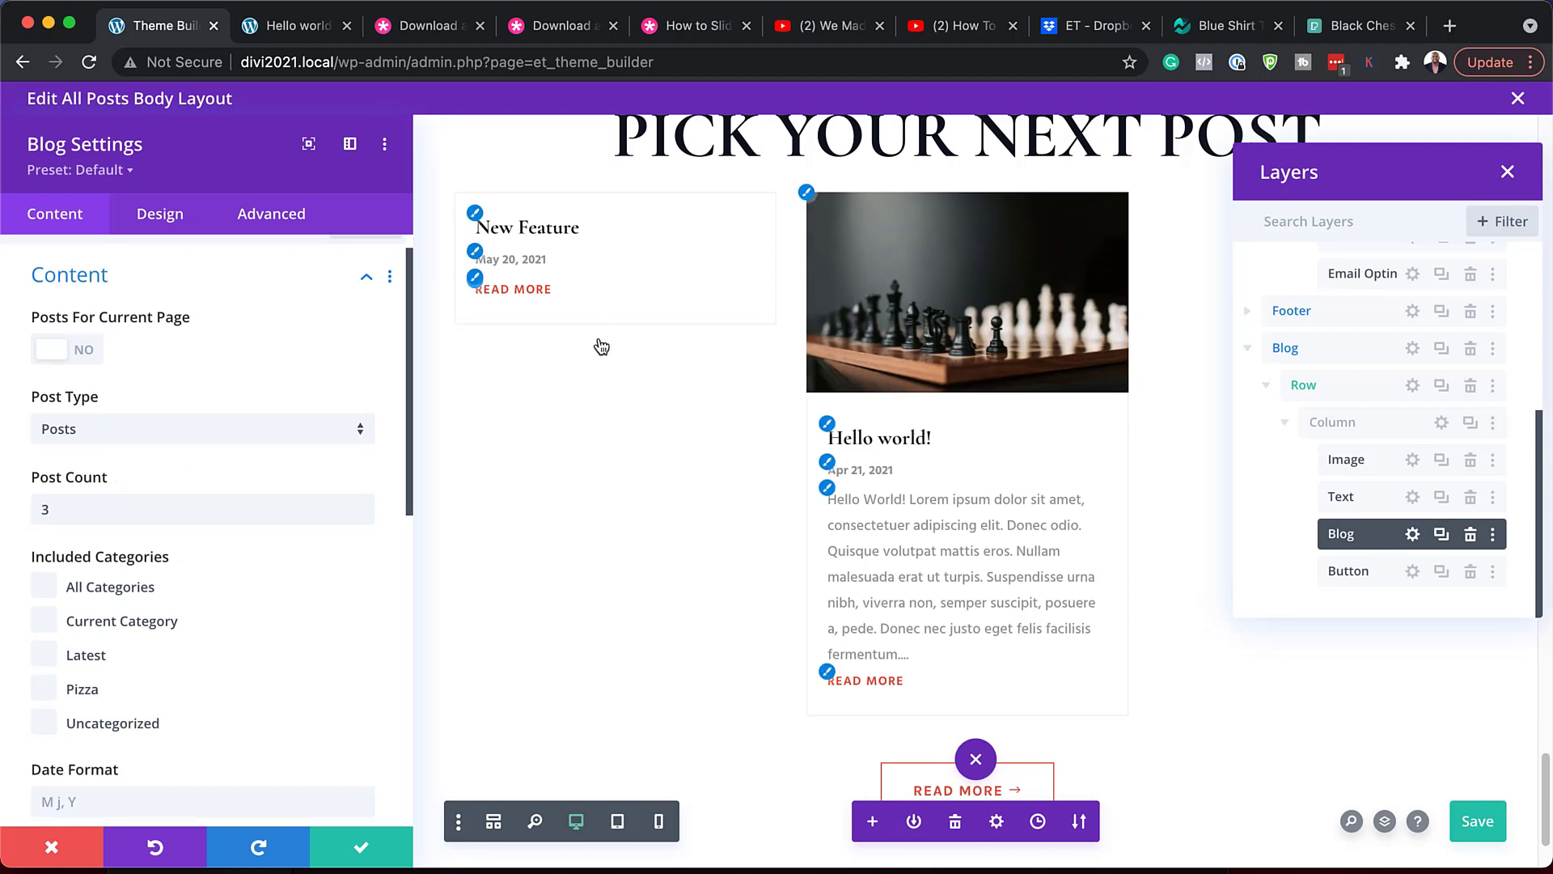
pyautogui.scroll(-5, 334, 499)
pyautogui.scroll(-2, 333, 499)
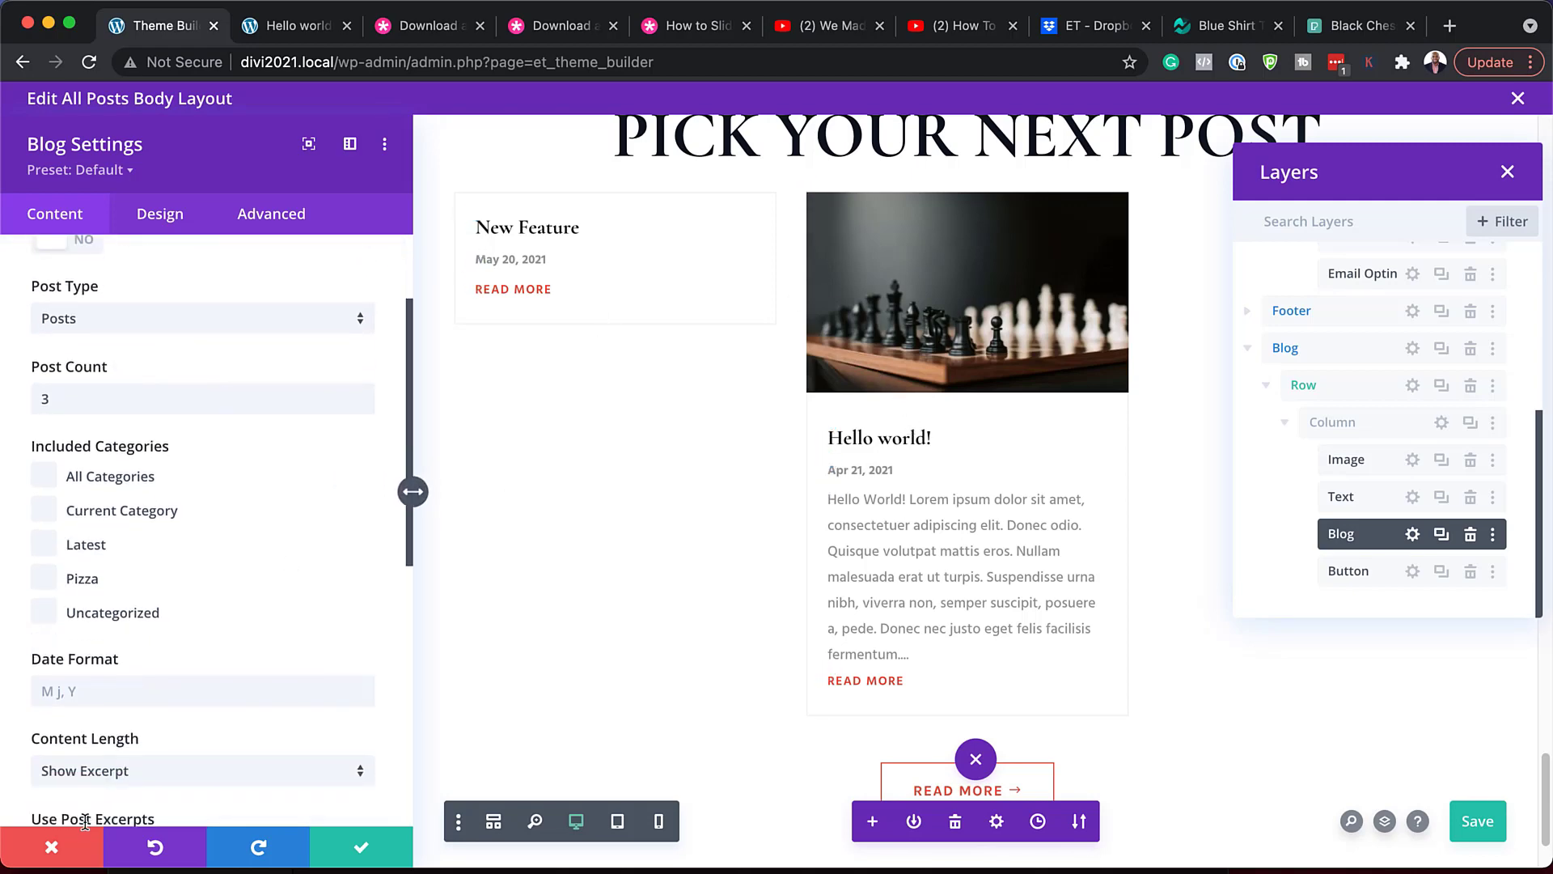
pyautogui.click(53, 847)
# - Restyle the Read More button below the blog posts with a #1f7a8c background, matching teal border and #edf5fd text
pyautogui.scroll(-5, 526, 659)
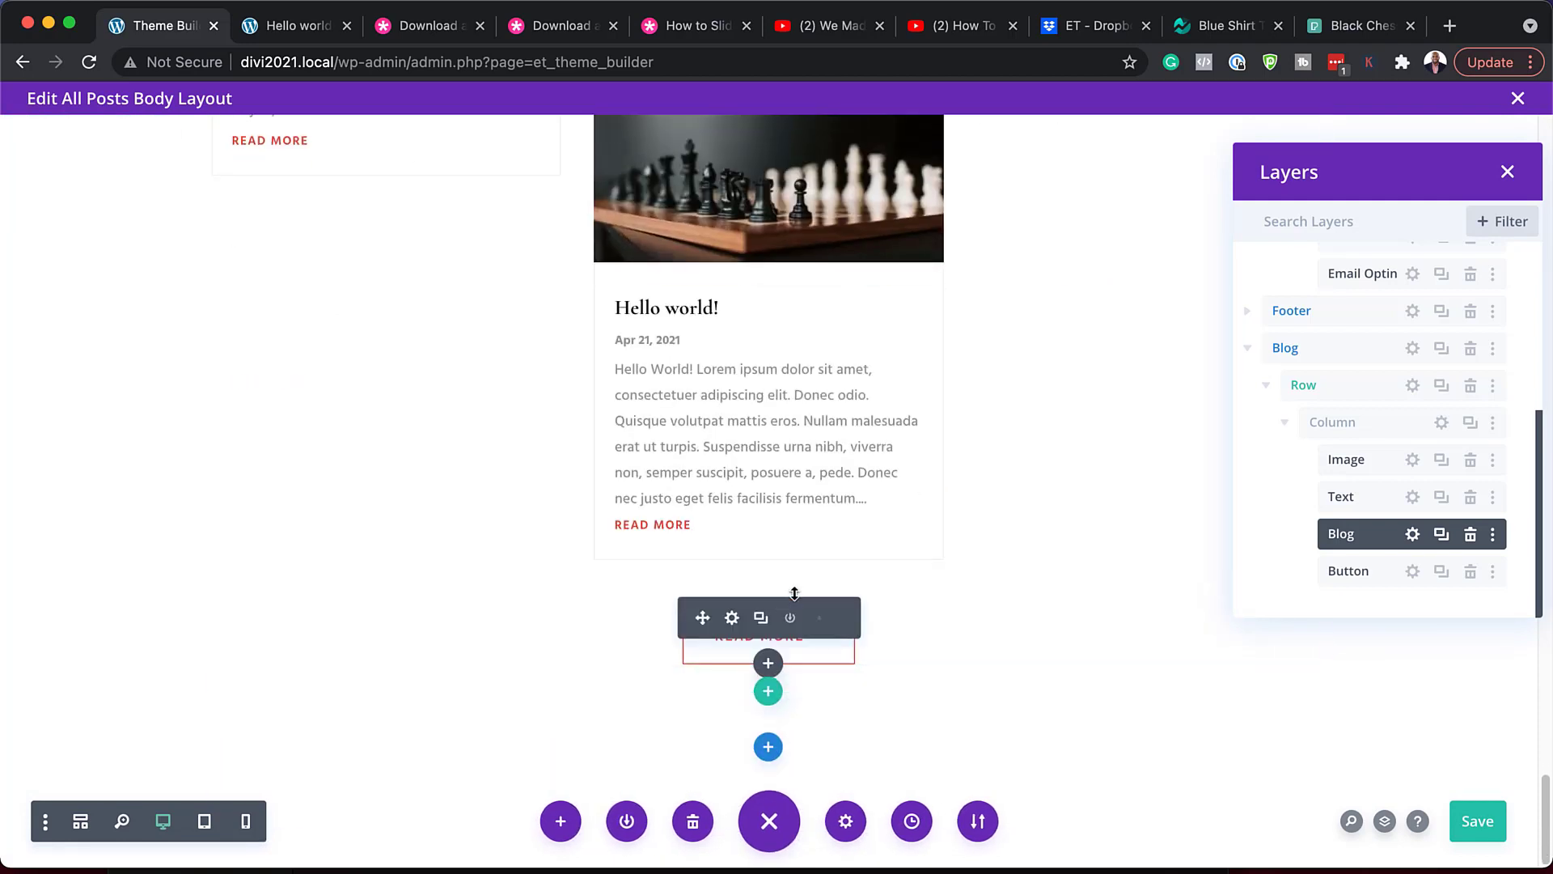
pyautogui.click(733, 619)
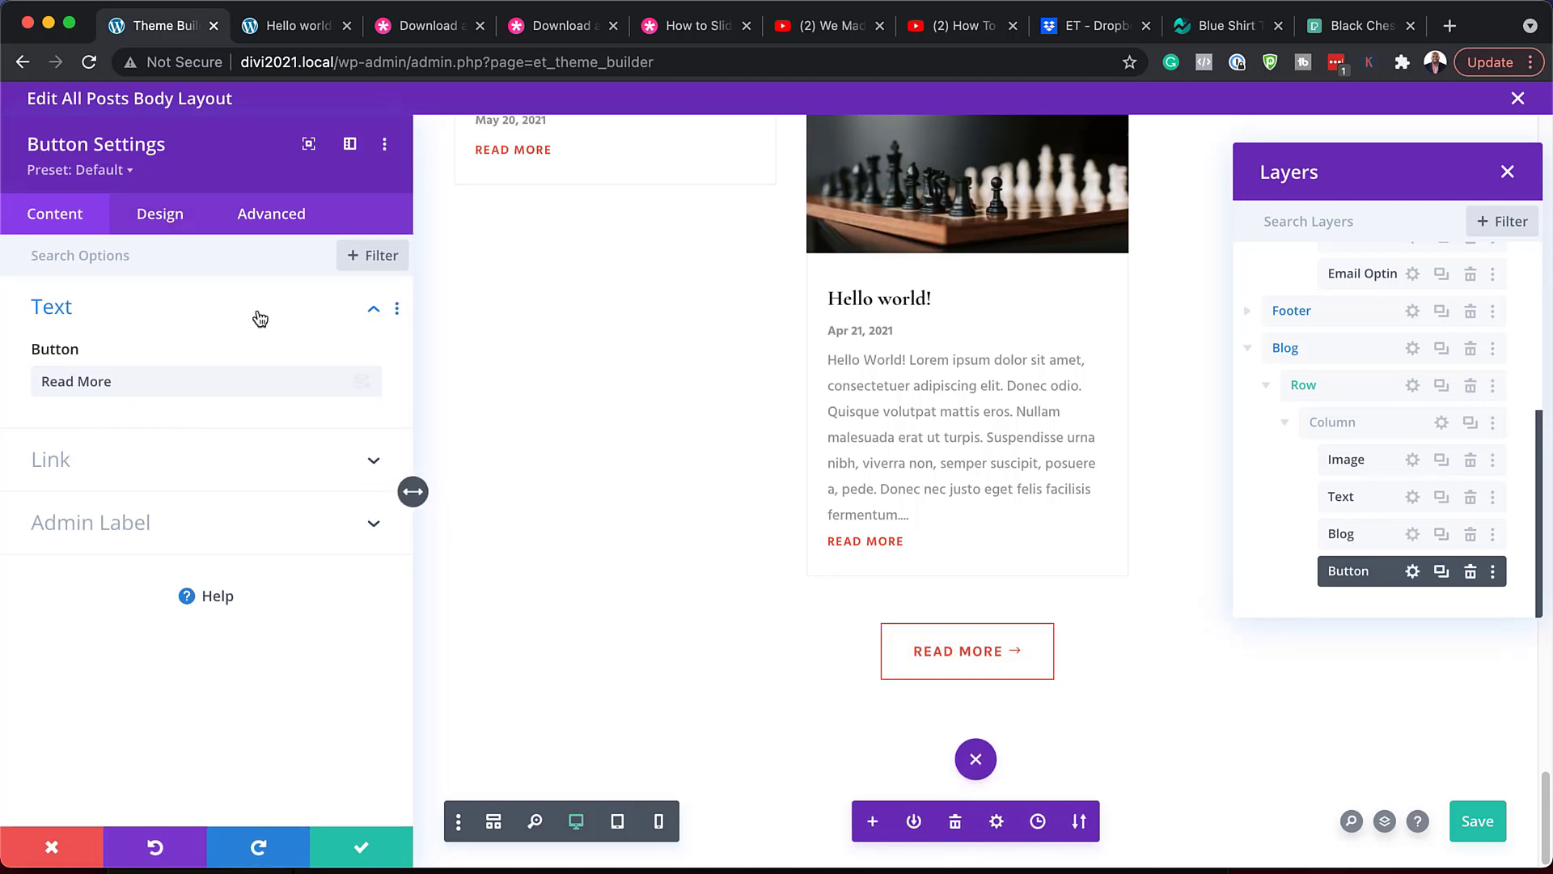
pyautogui.click(170, 220)
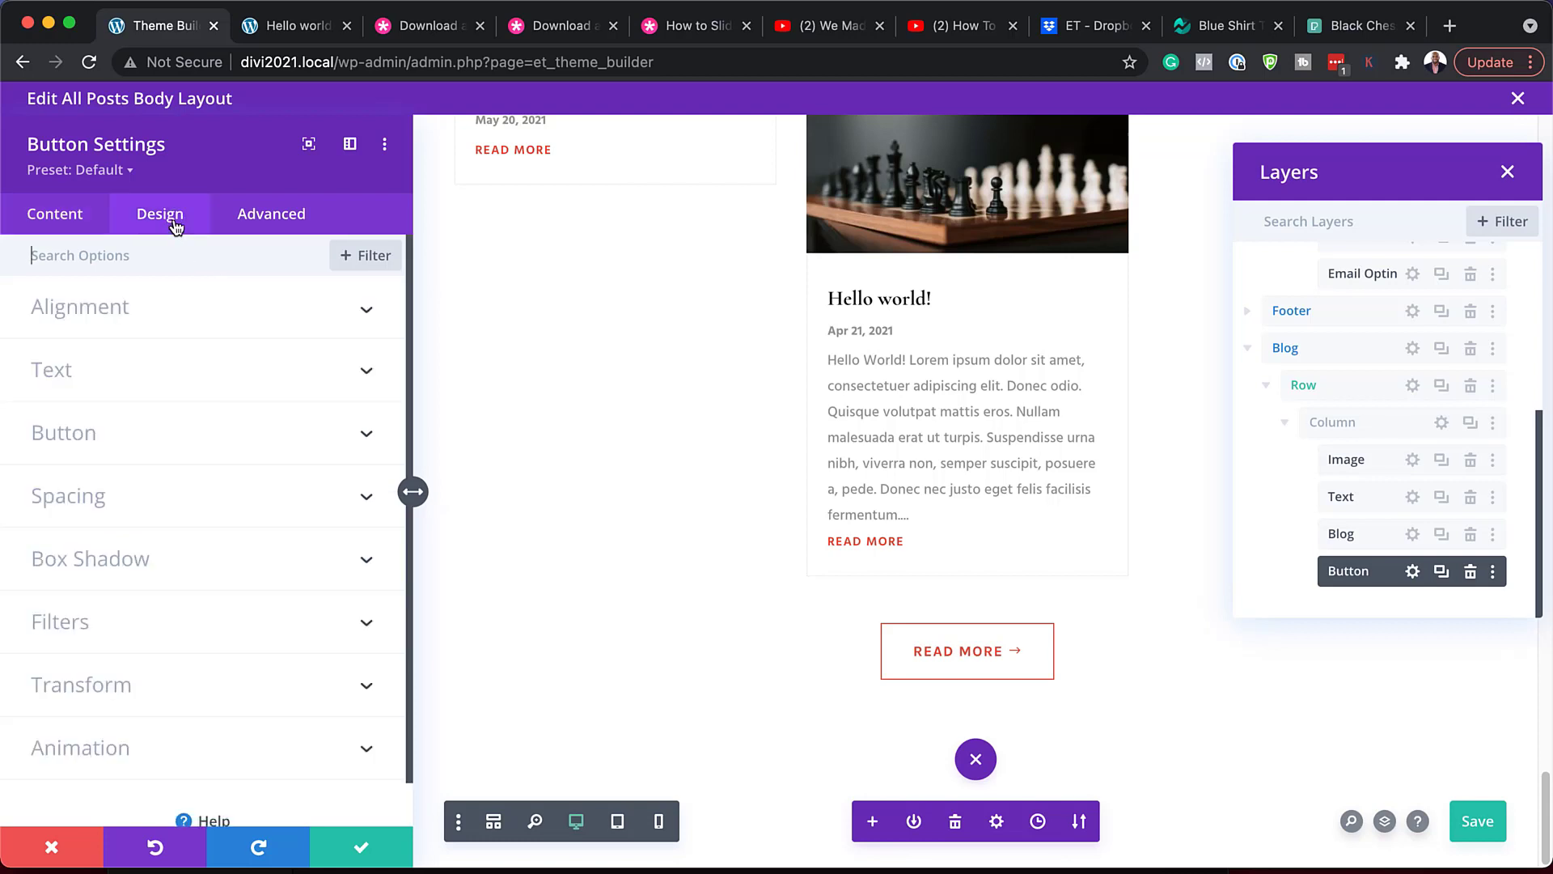
pyautogui.click(158, 444)
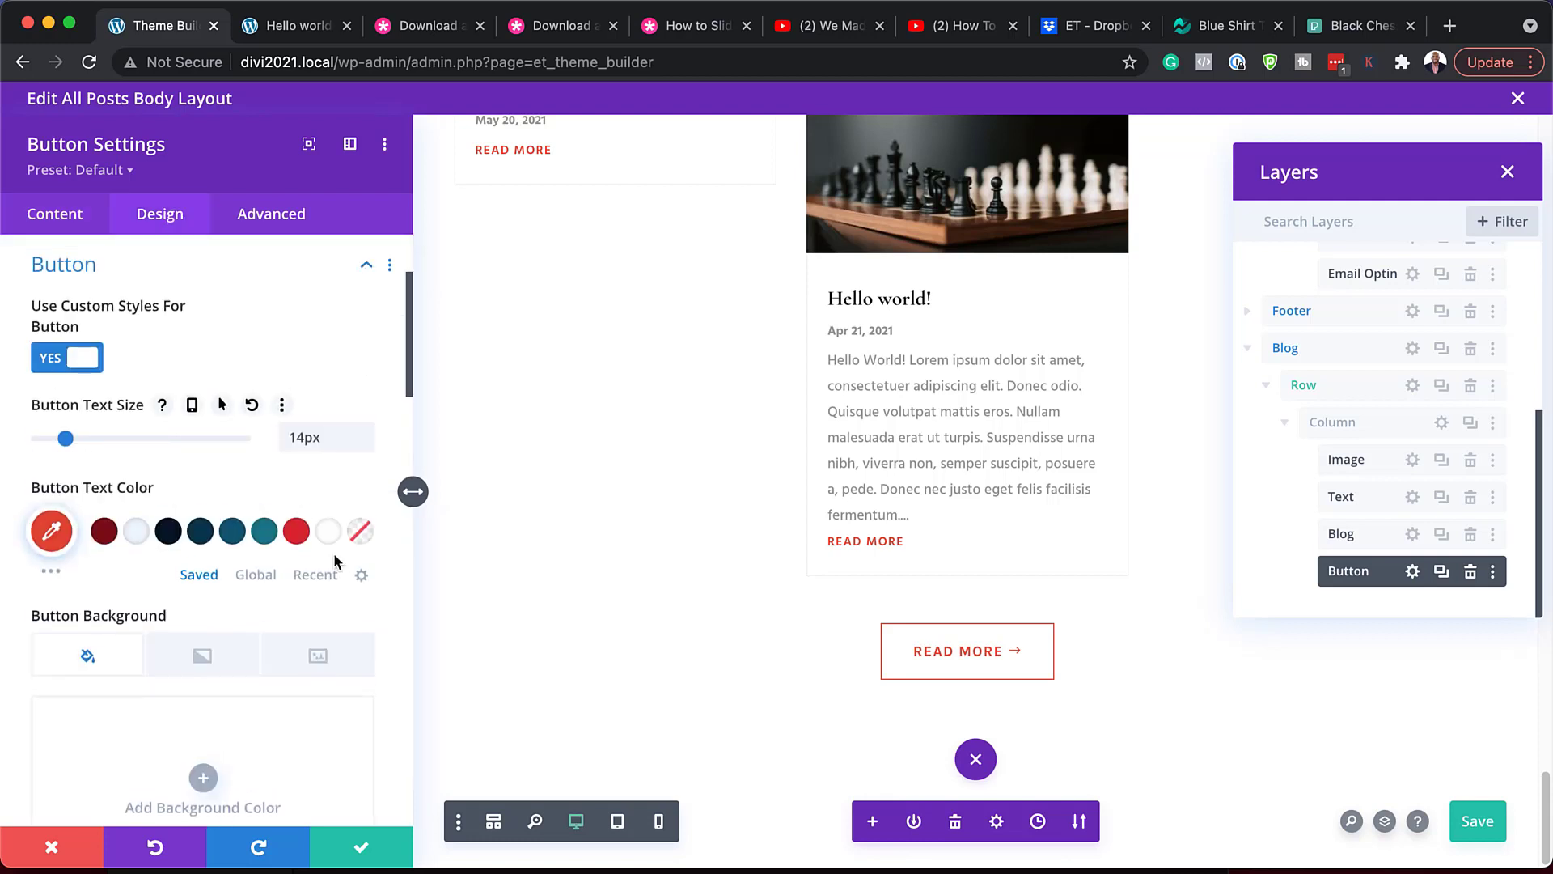
pyautogui.scroll(-5, 253, 586)
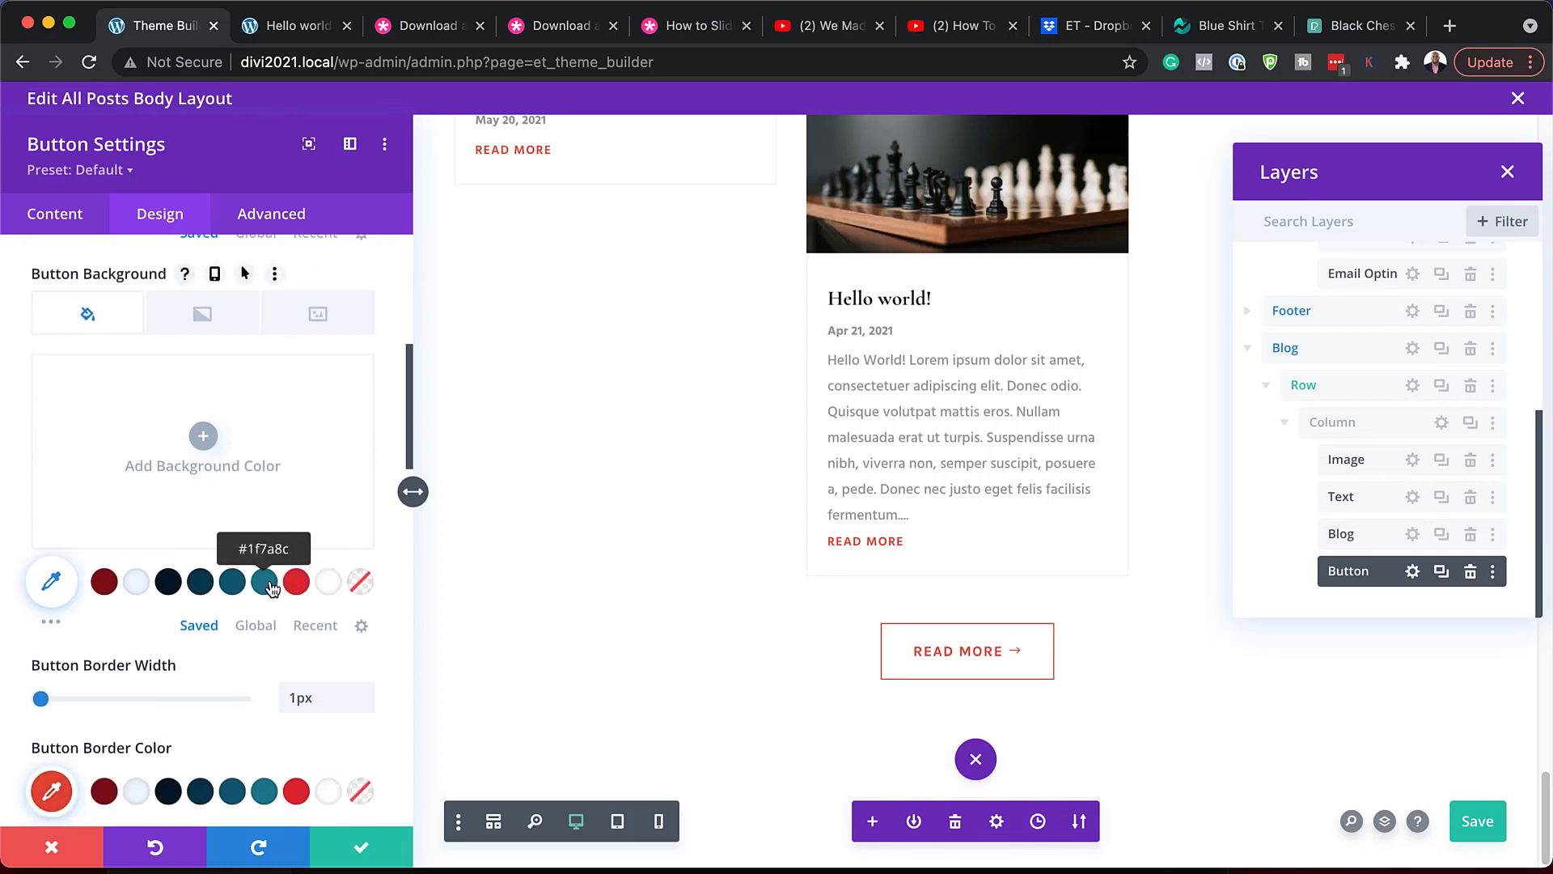
pyautogui.click(269, 587)
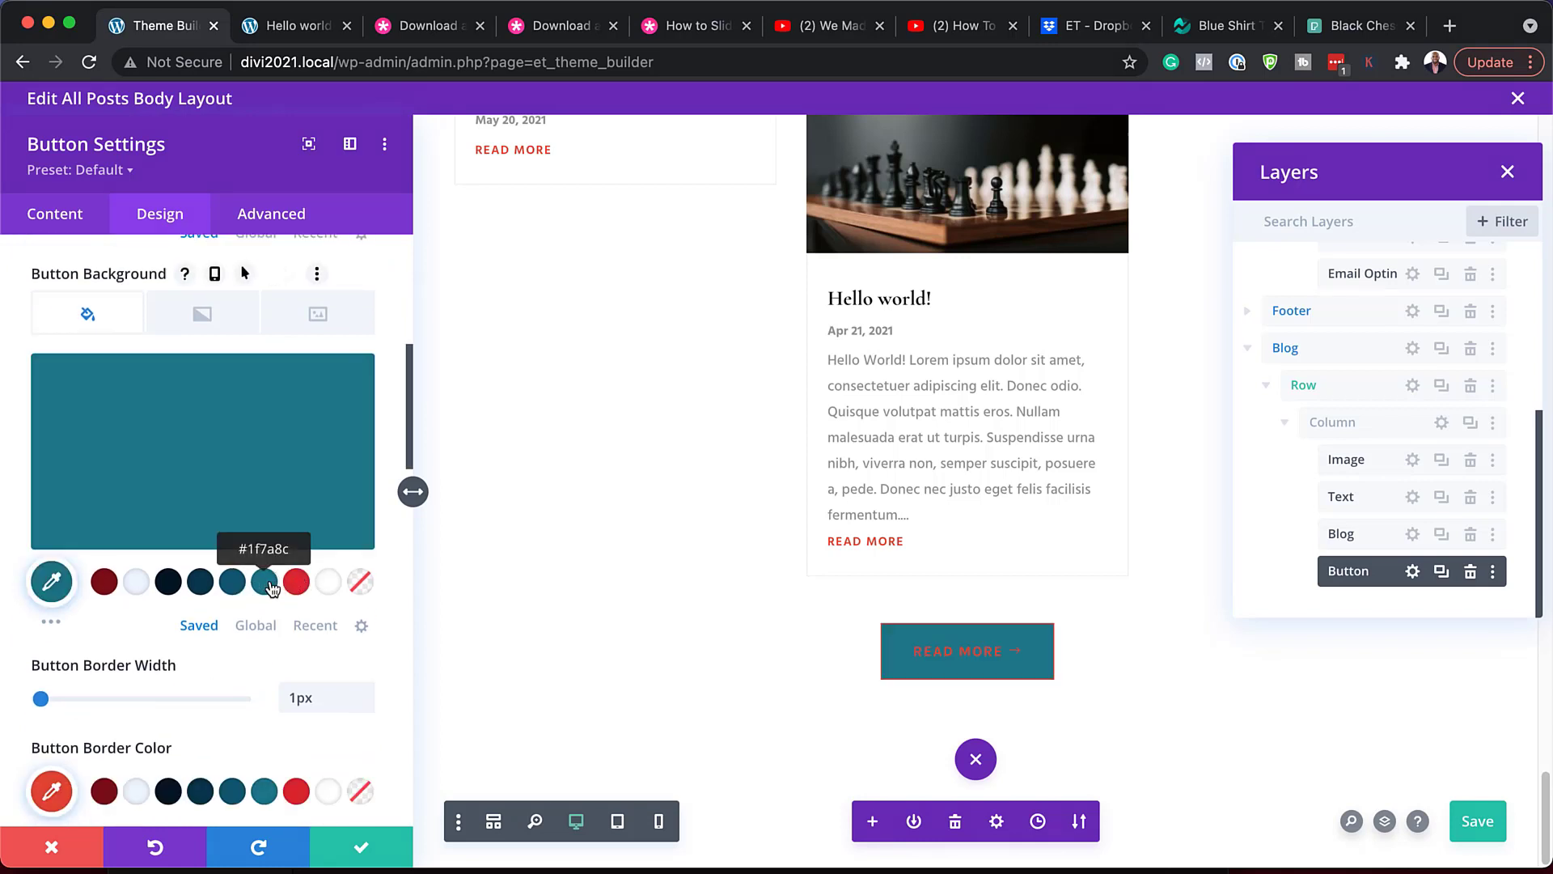
pyautogui.click(270, 783)
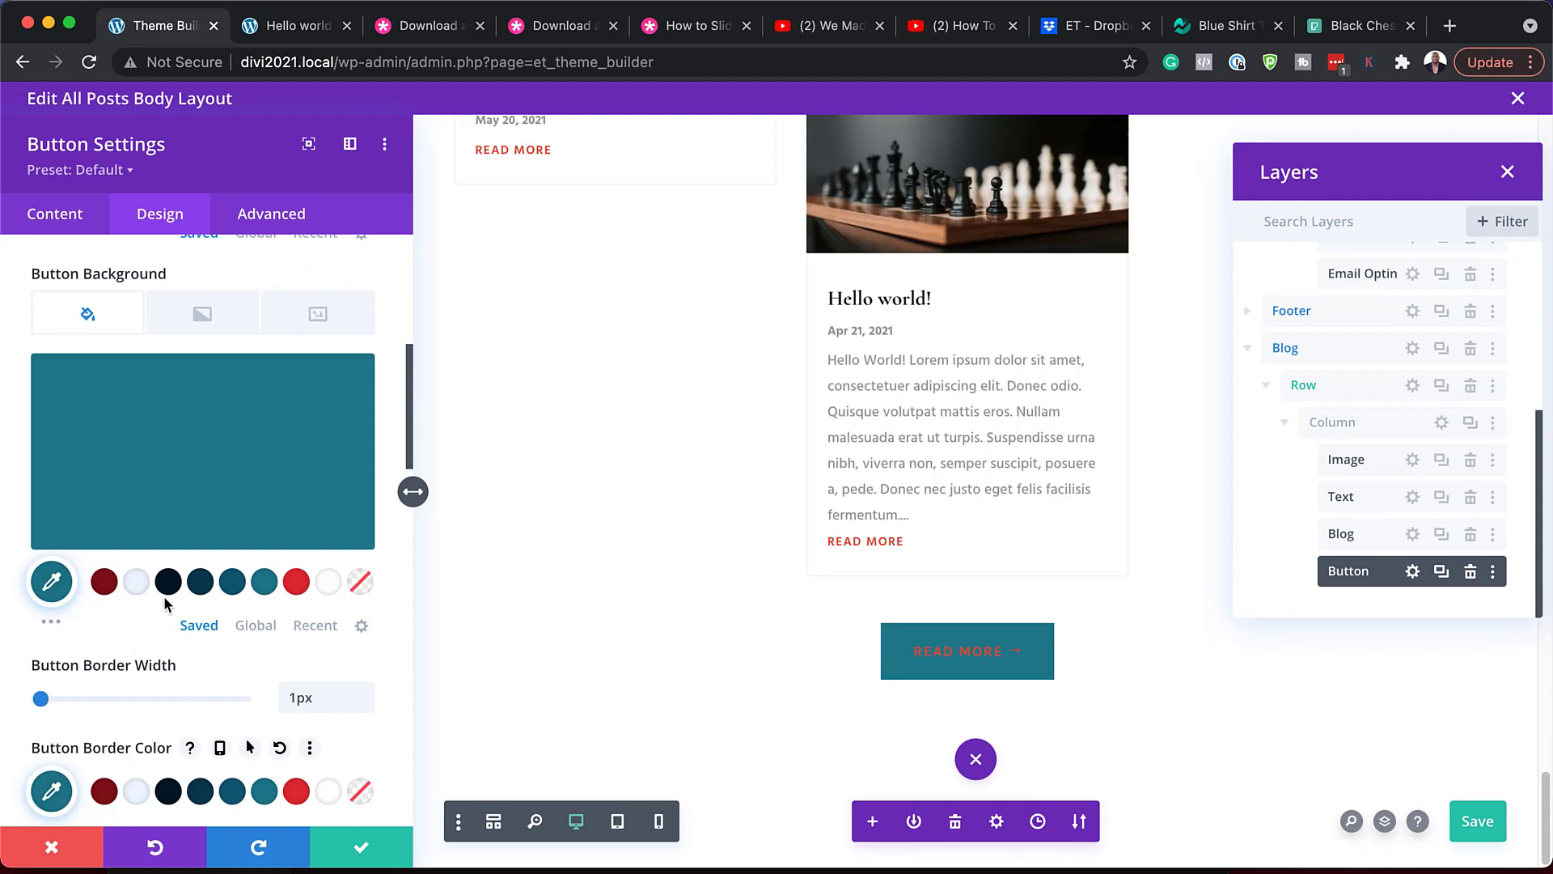
pyautogui.scroll(5, 153, 578)
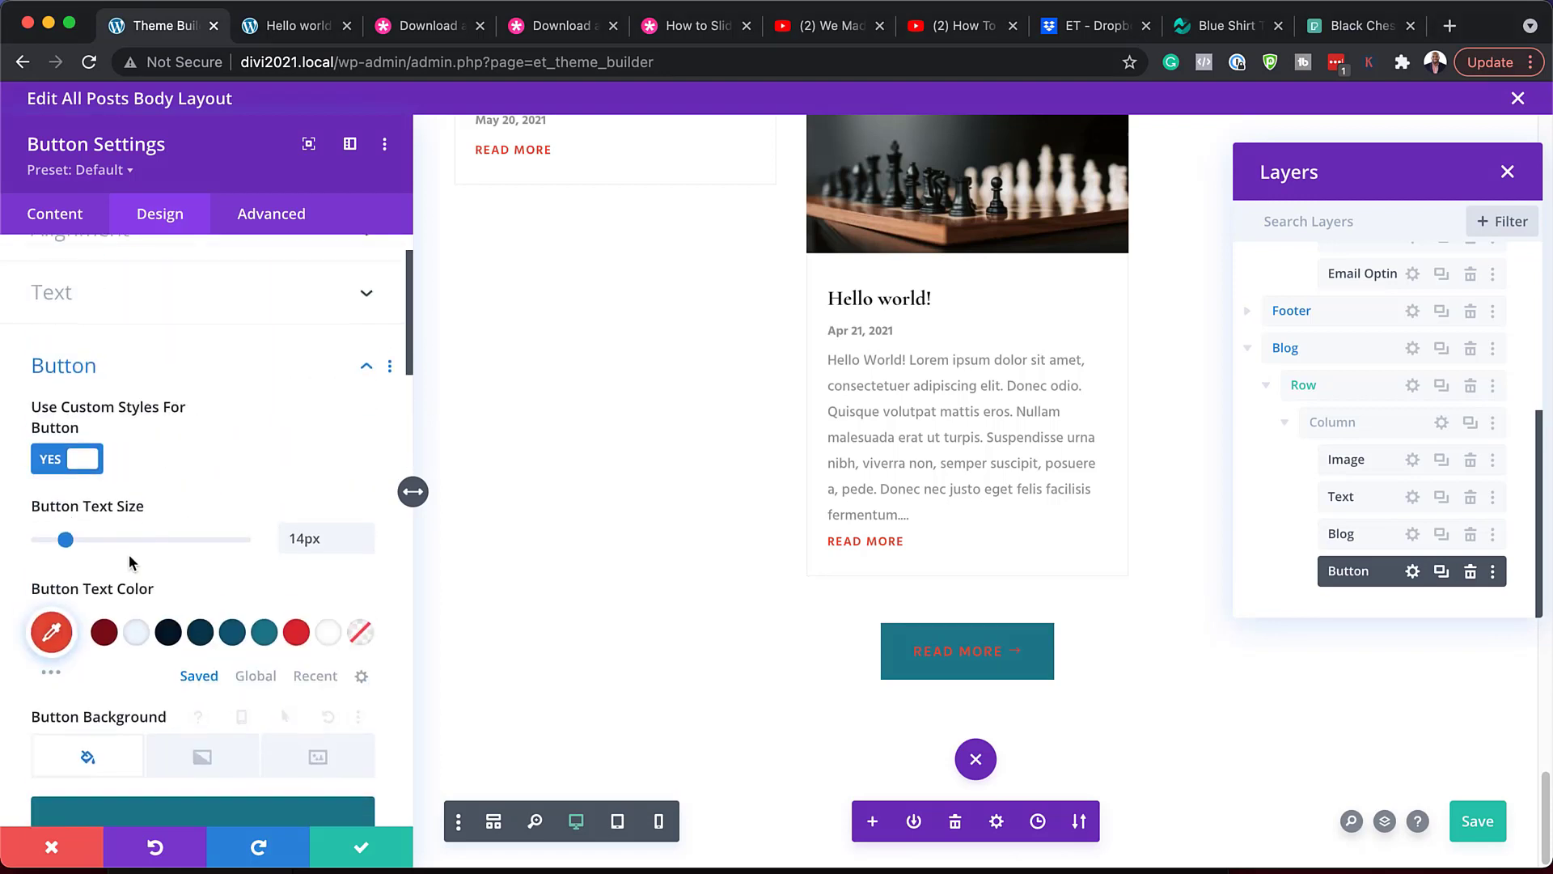
pyautogui.click(137, 635)
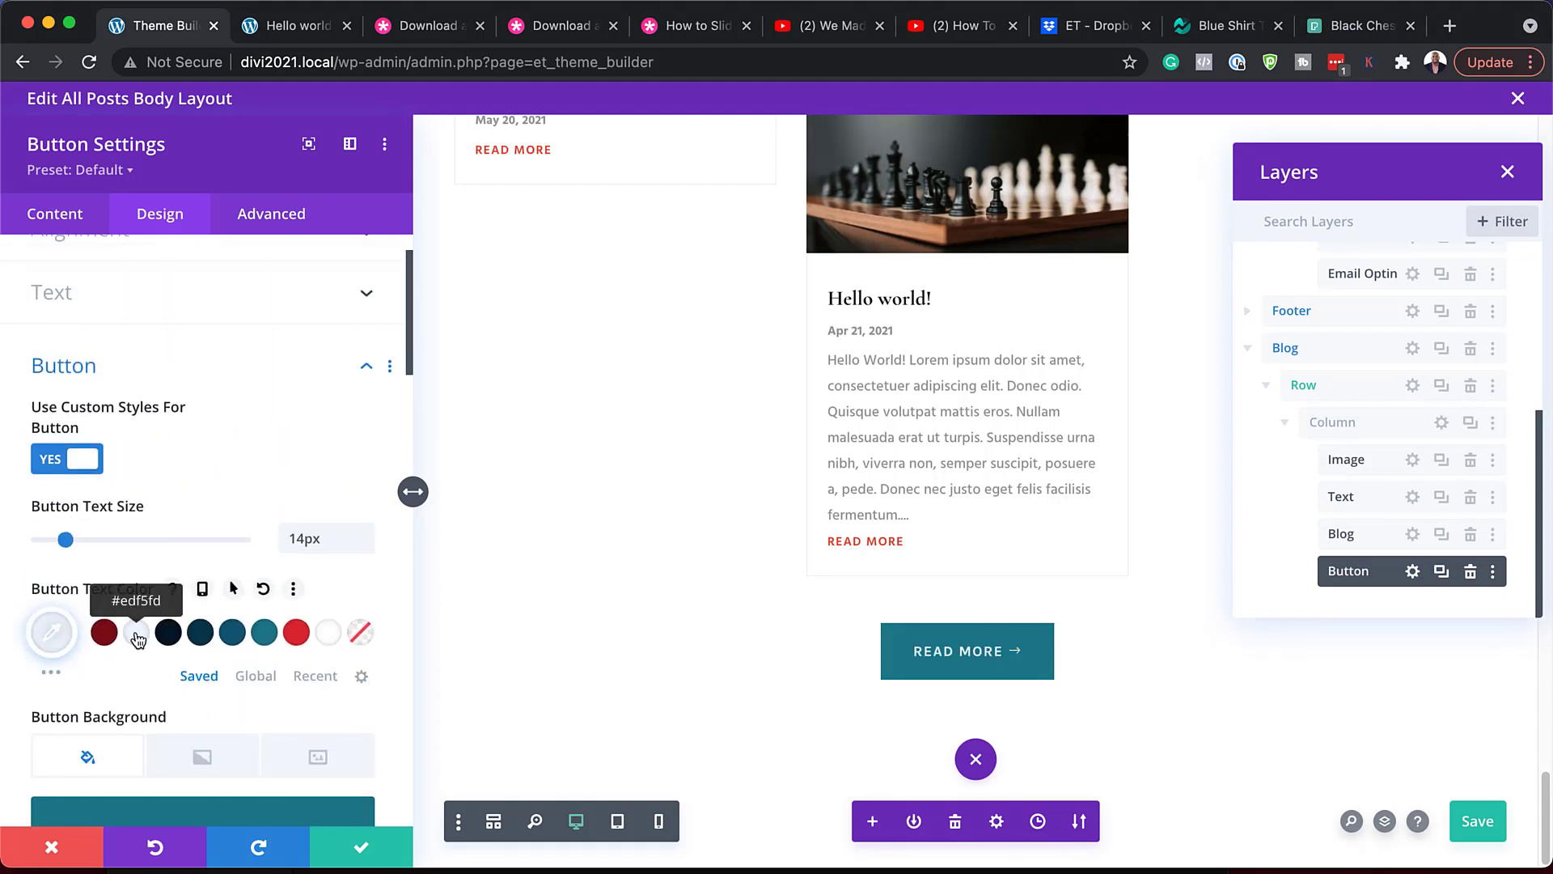
# - Open the Read More button's link URL for editing and save the All Posts body layout
pyautogui.click(78, 224)
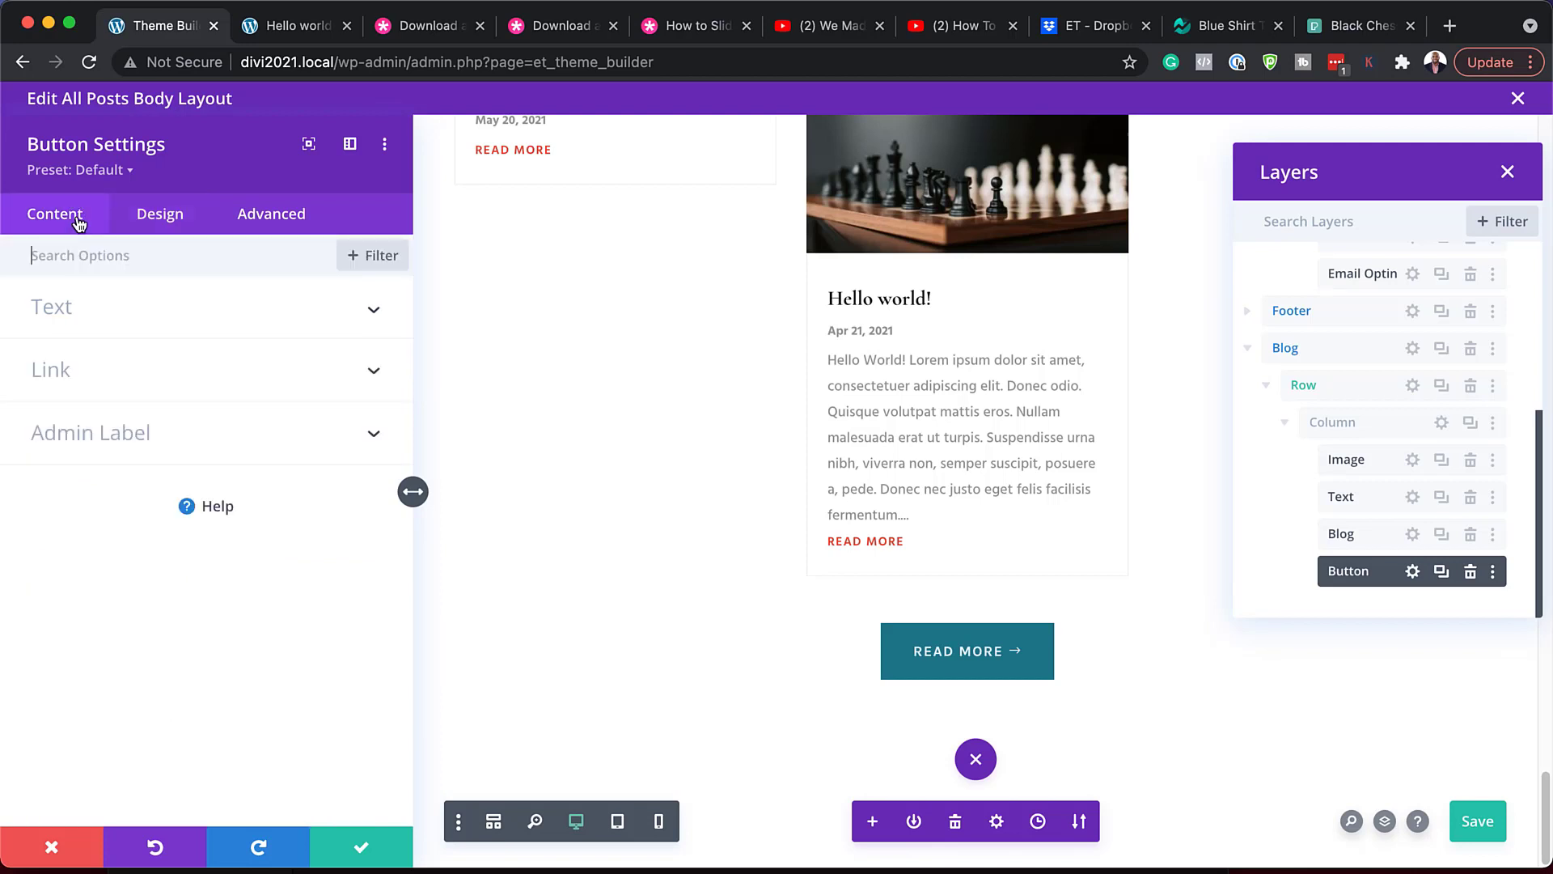
pyautogui.click(63, 385)
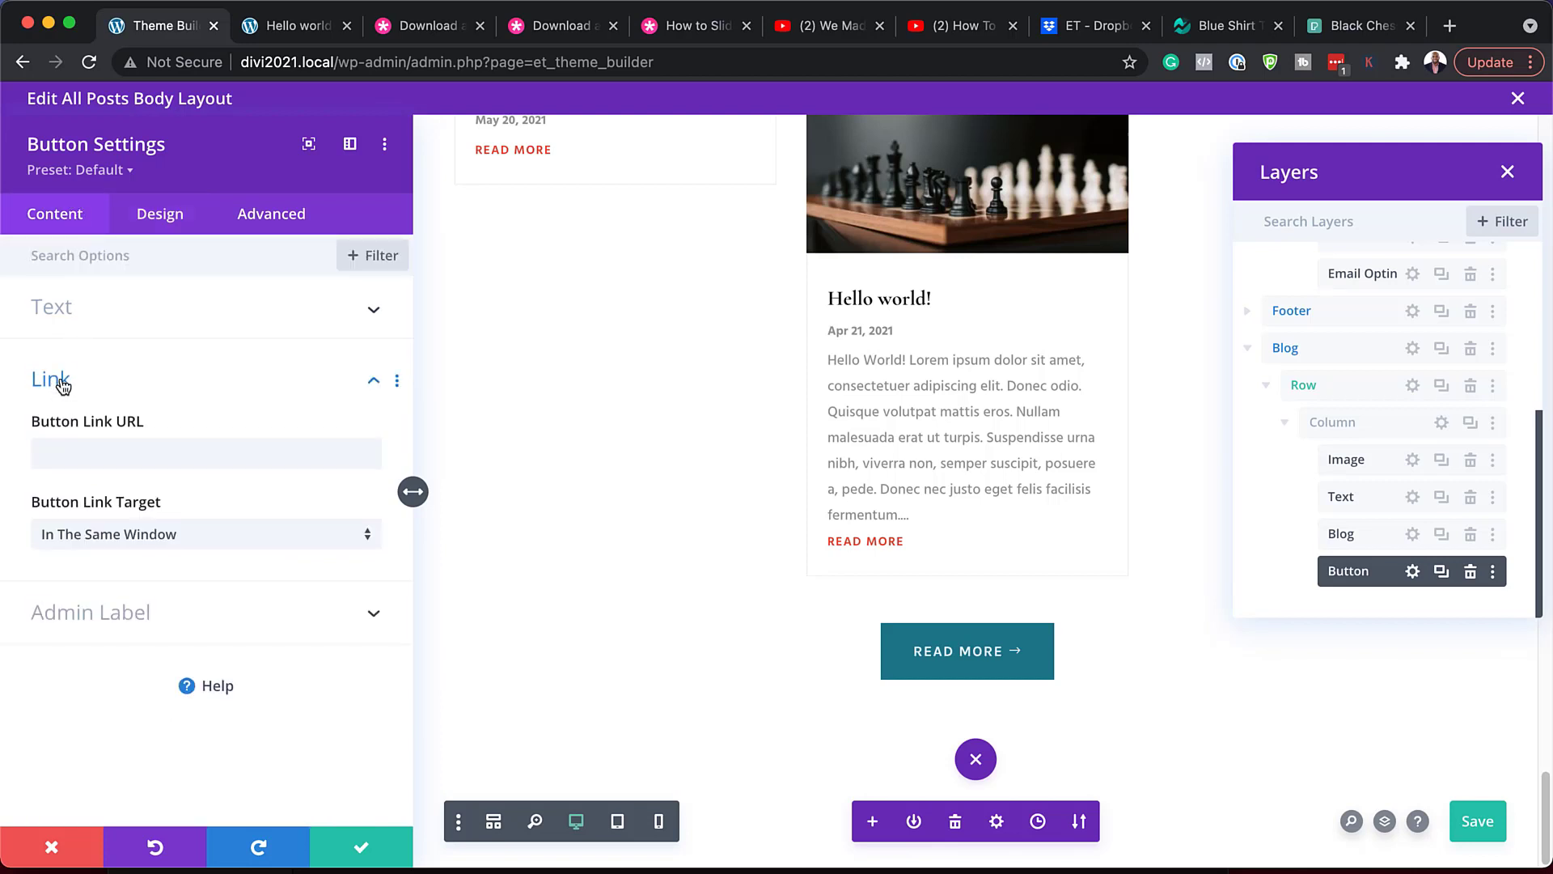
pyautogui.click(79, 455)
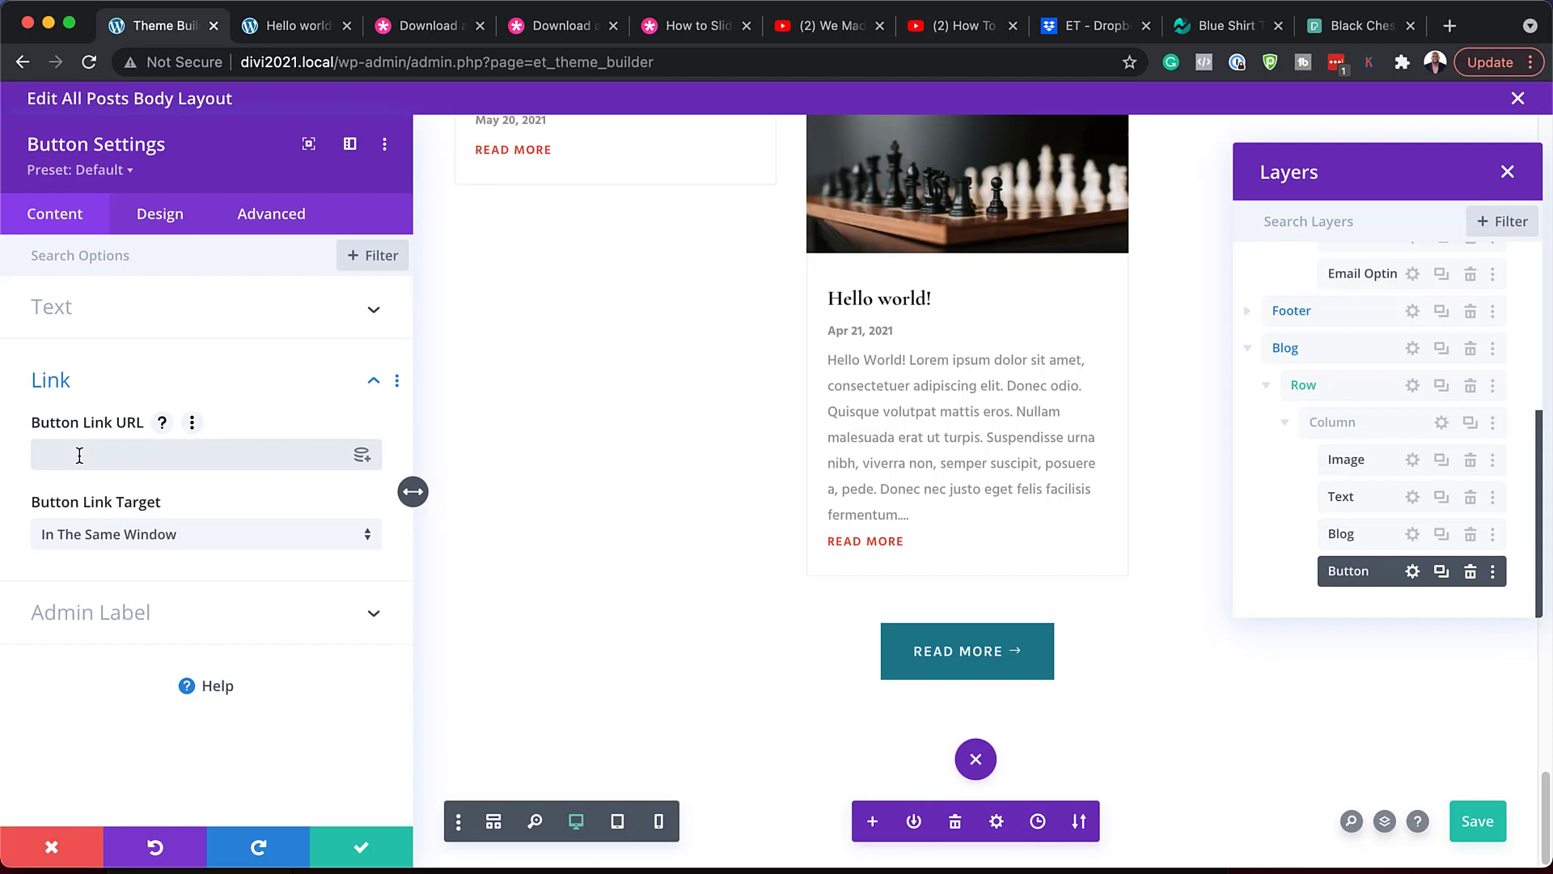
pyautogui.press('super+s')
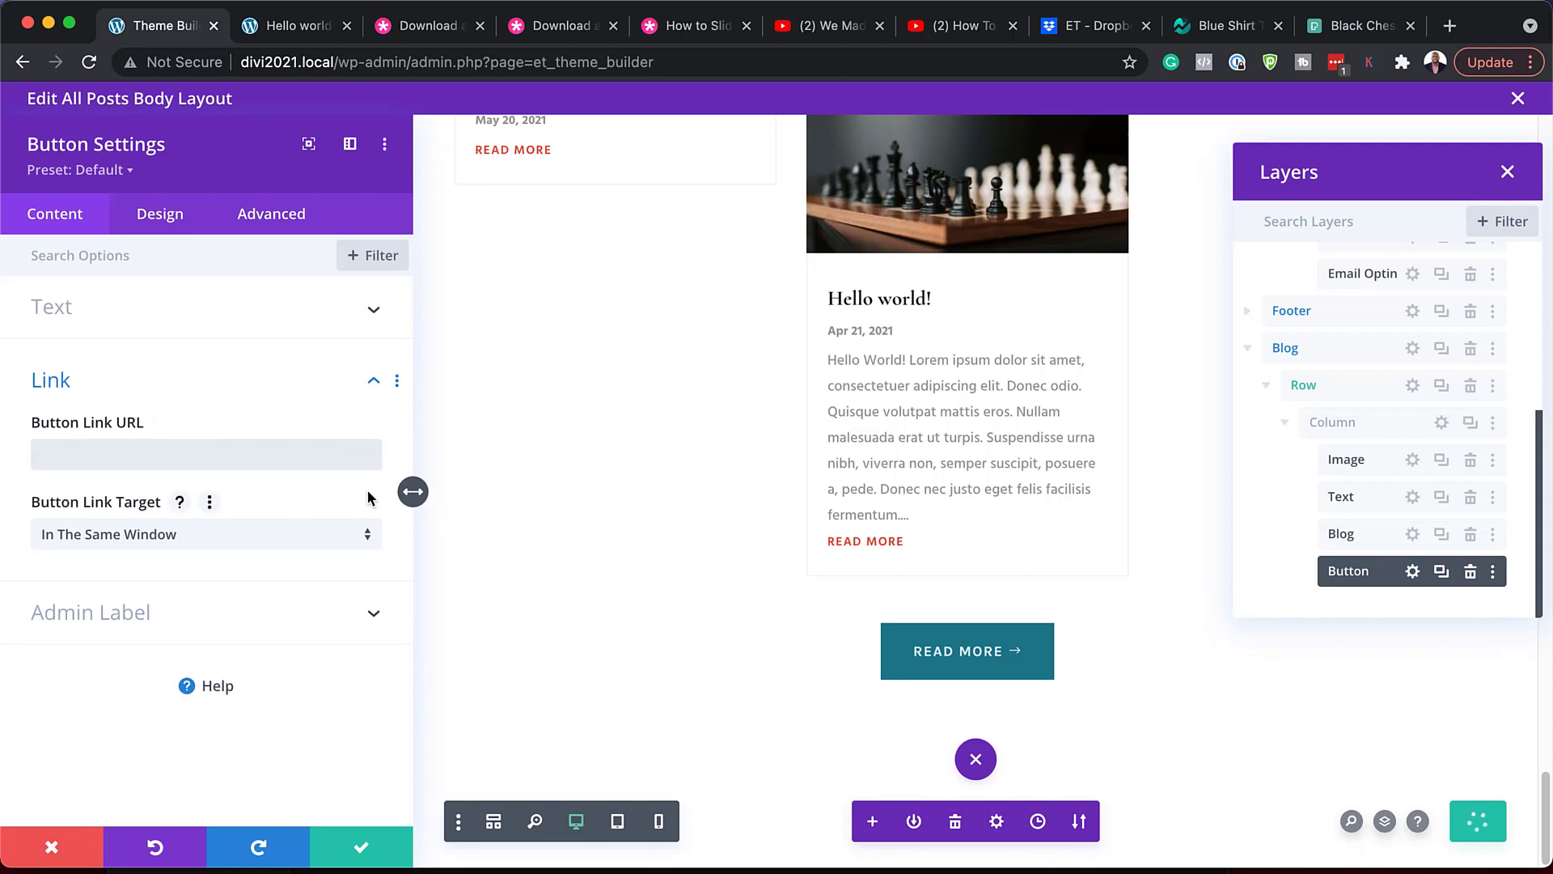